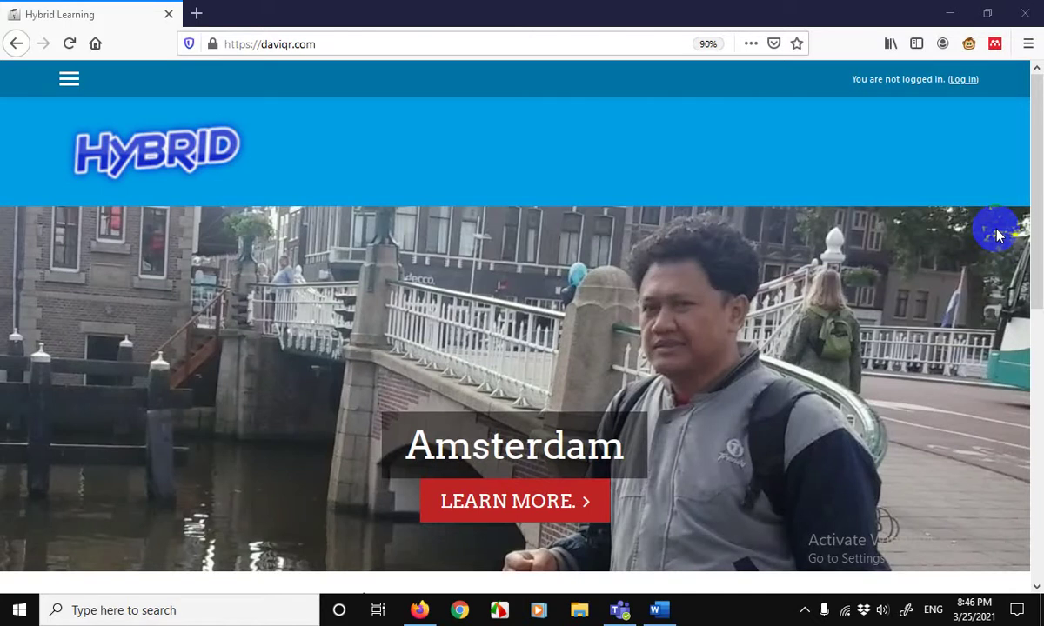
Log in to the Hybrid Learning site with the account username and password
left_click(958, 84)
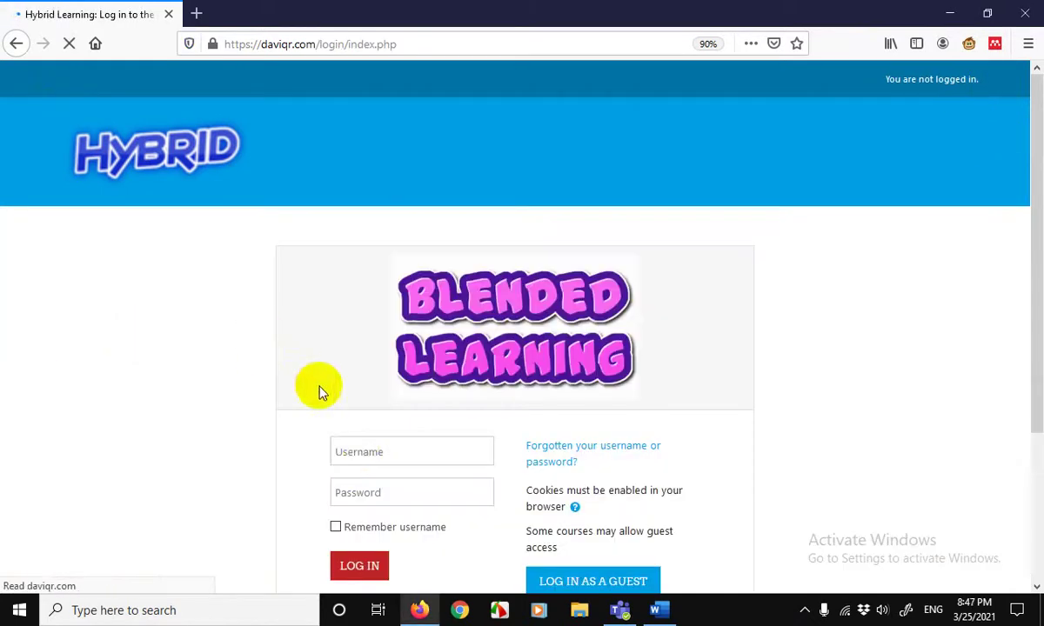
left_click(357, 452)
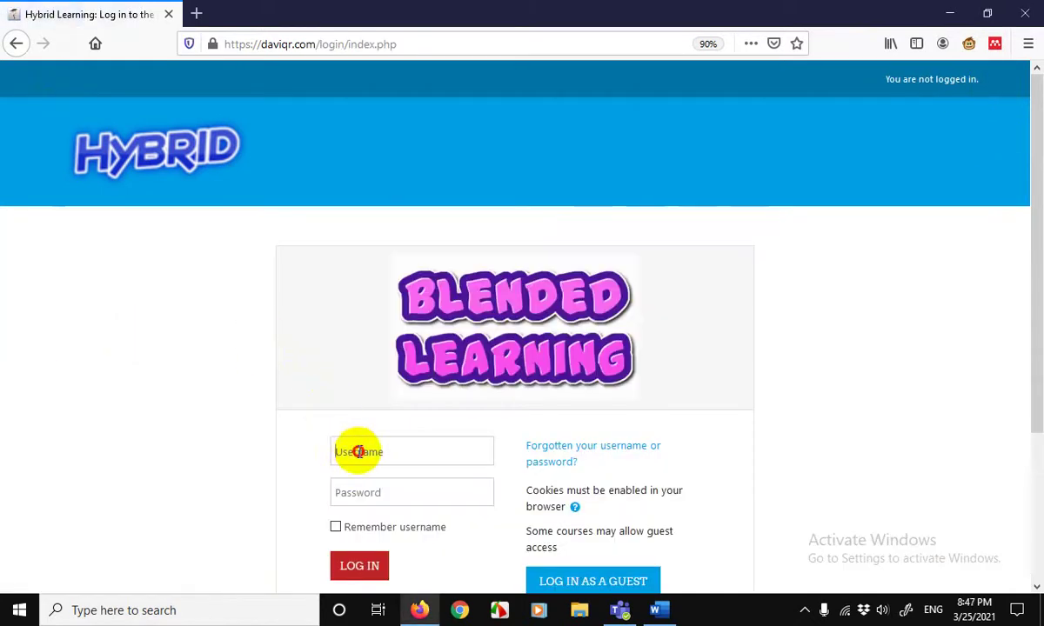
left_click(384, 320)
left_click(364, 565)
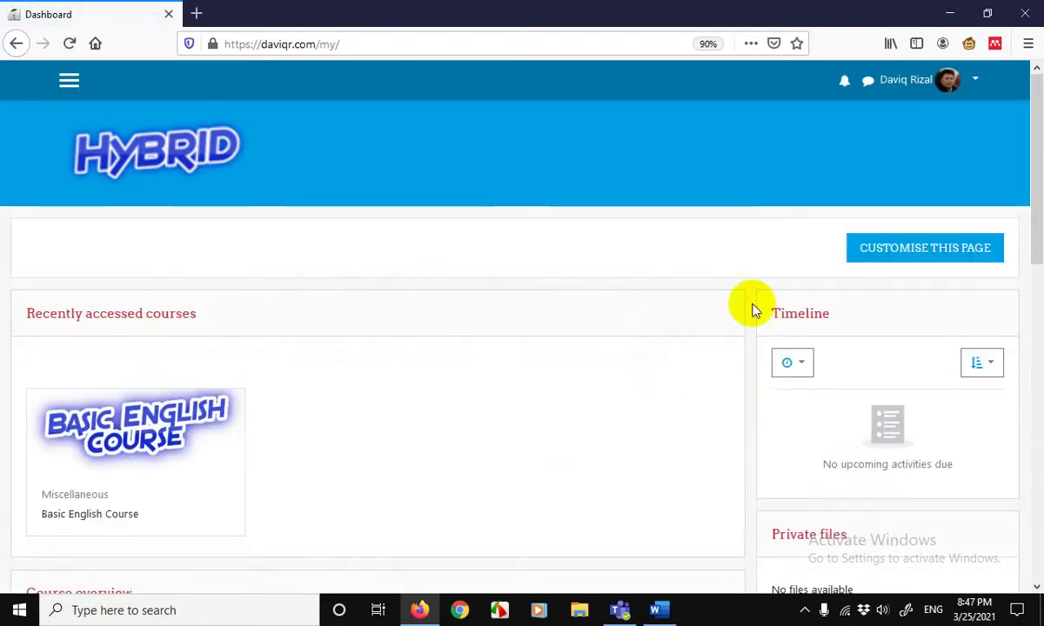
Open the Basic English Course from the recently accessed courses and look over its units
left_click(147, 438)
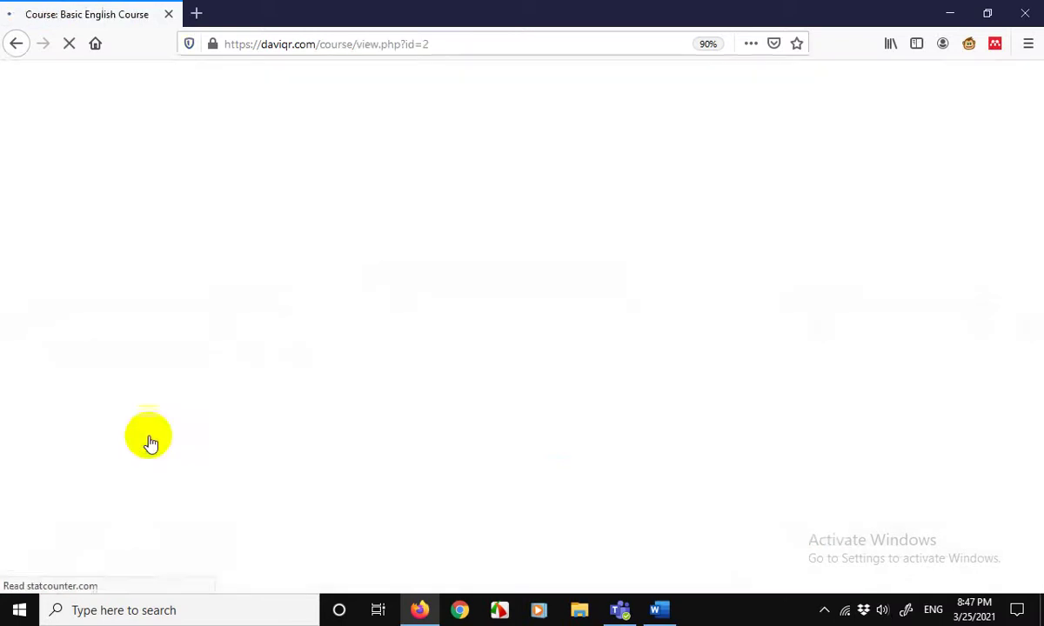
scroll(524, 367, "down", 2)
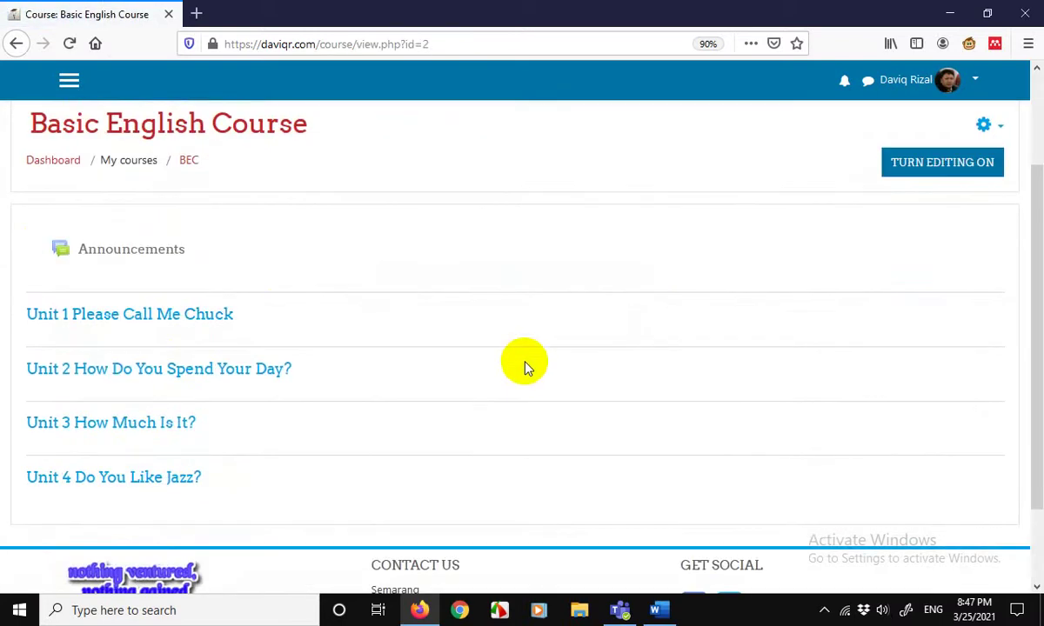
scroll(525, 366, "up", 2)
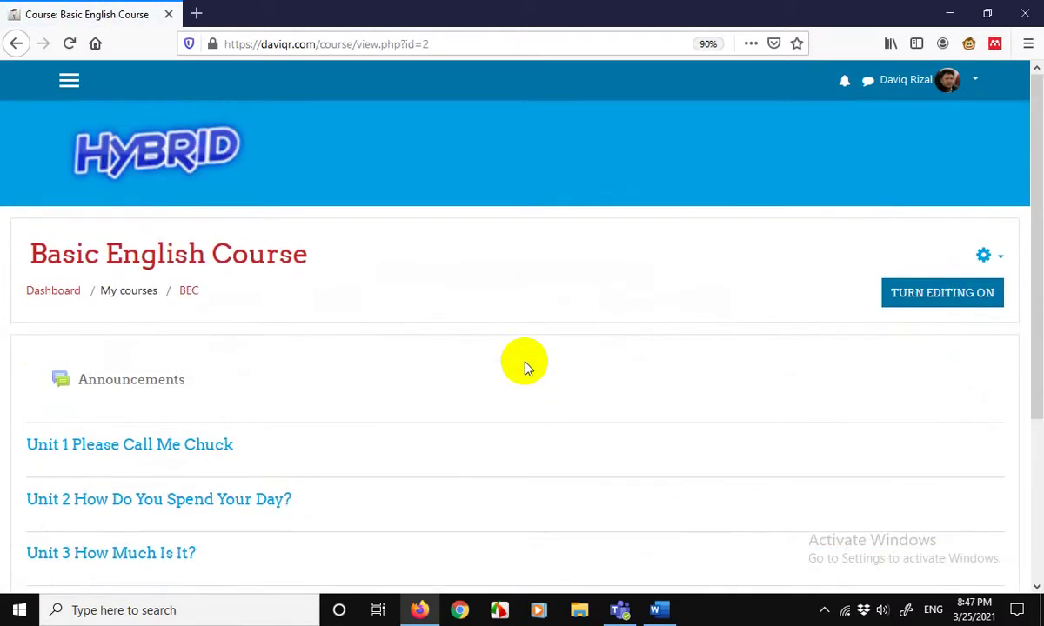
left_click(1001, 258)
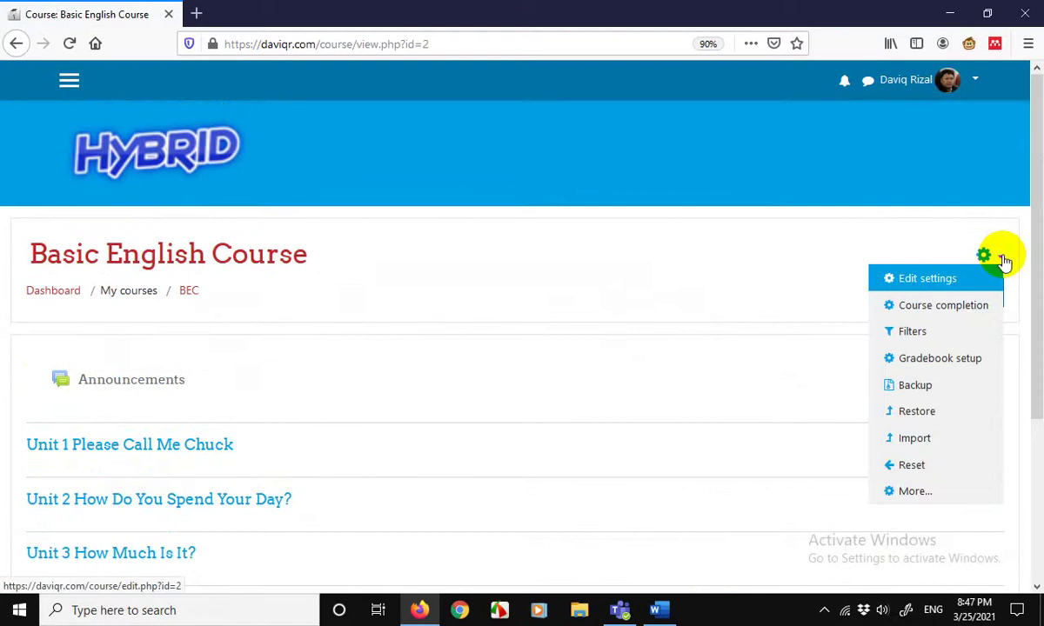
left_click(981, 257)
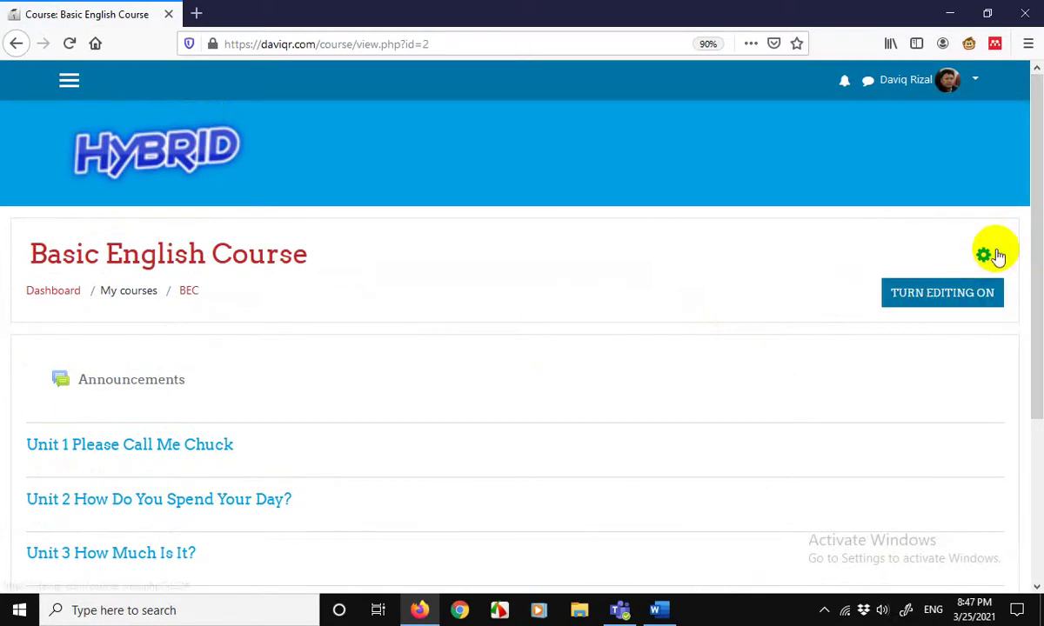
left_click(1000, 258)
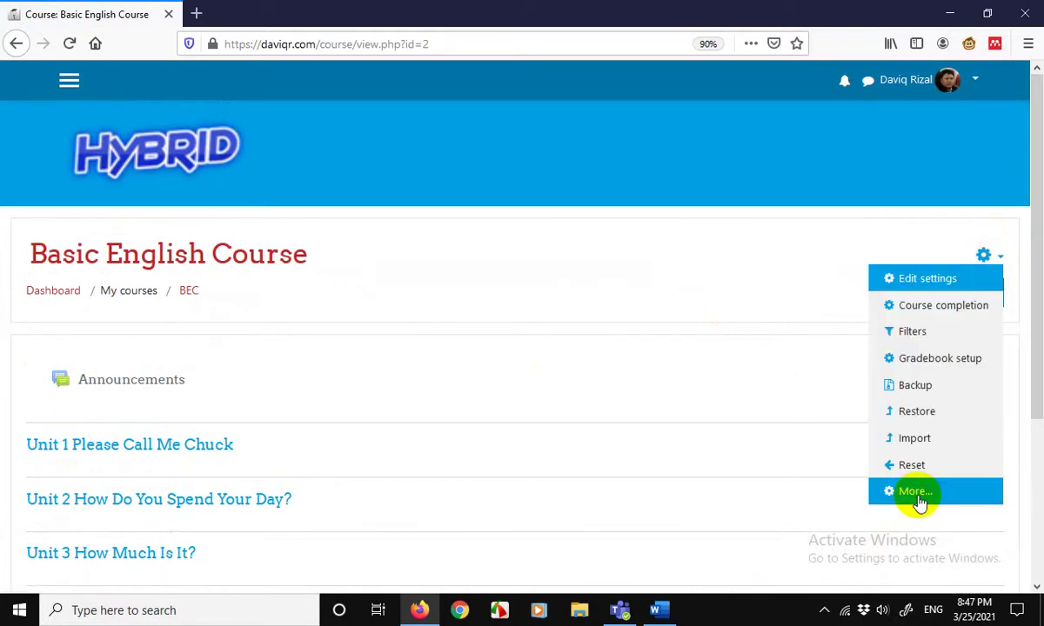
left_click(998, 258)
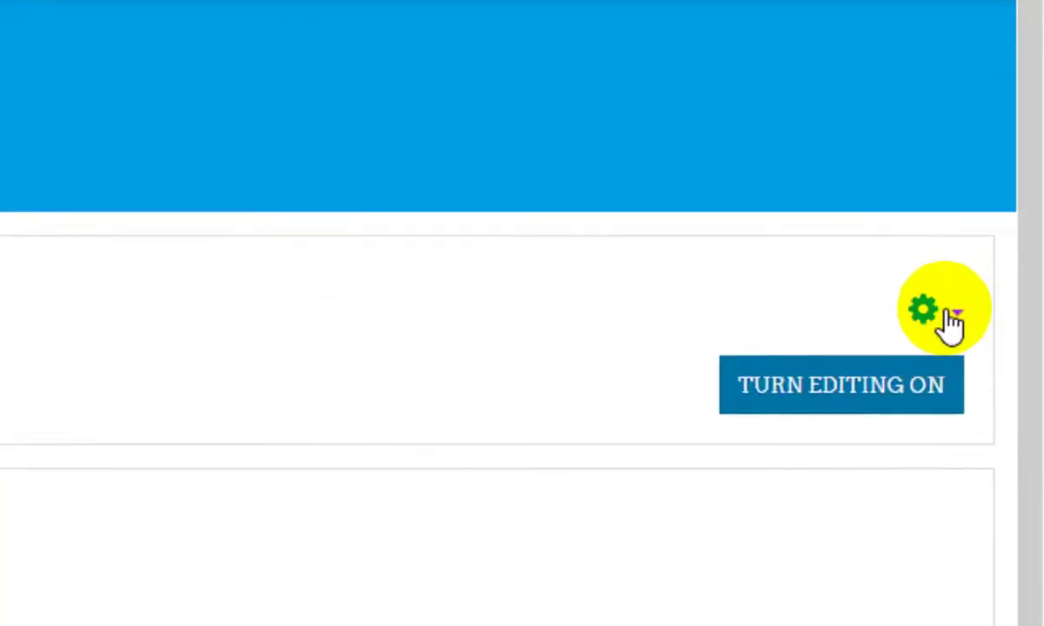
Open the Questions page of the question bank through the full course administration of Basic English Course
left_click(1001, 257)
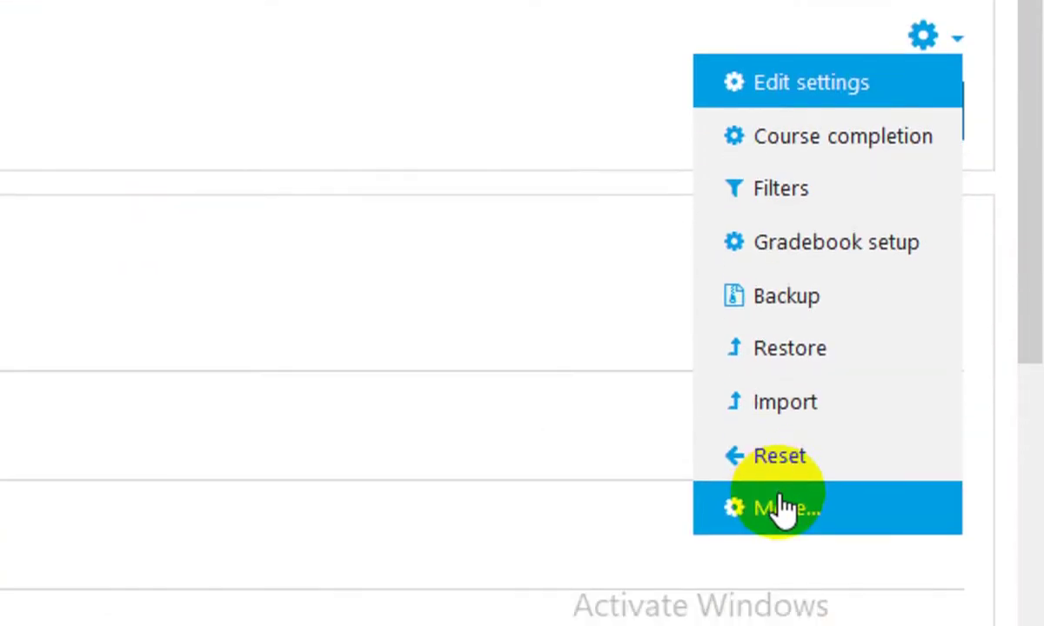
left_click(780, 503)
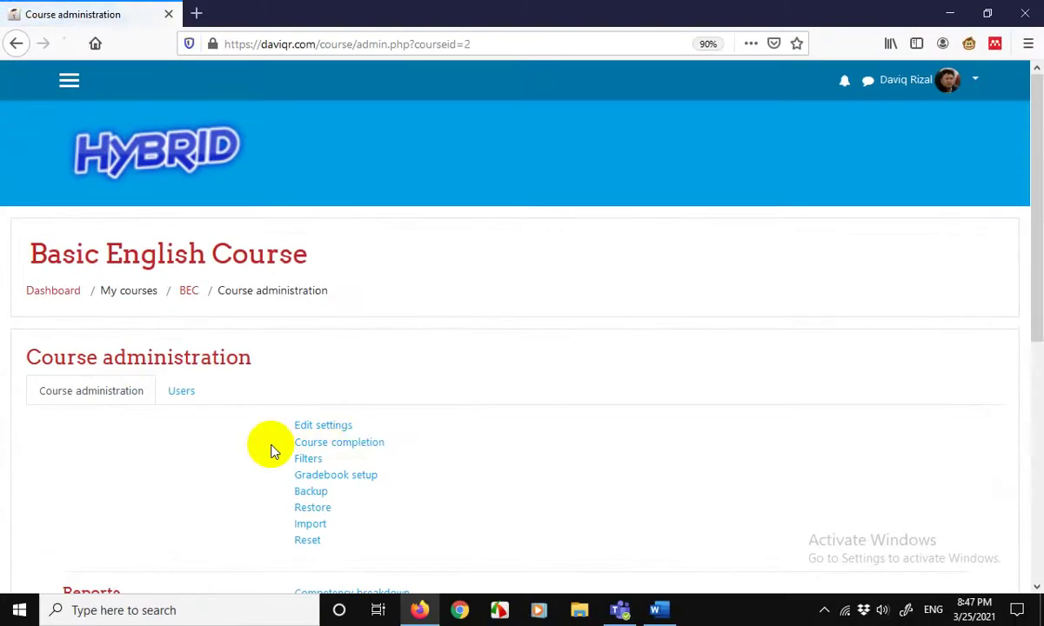
scroll(295, 448, "down", 5)
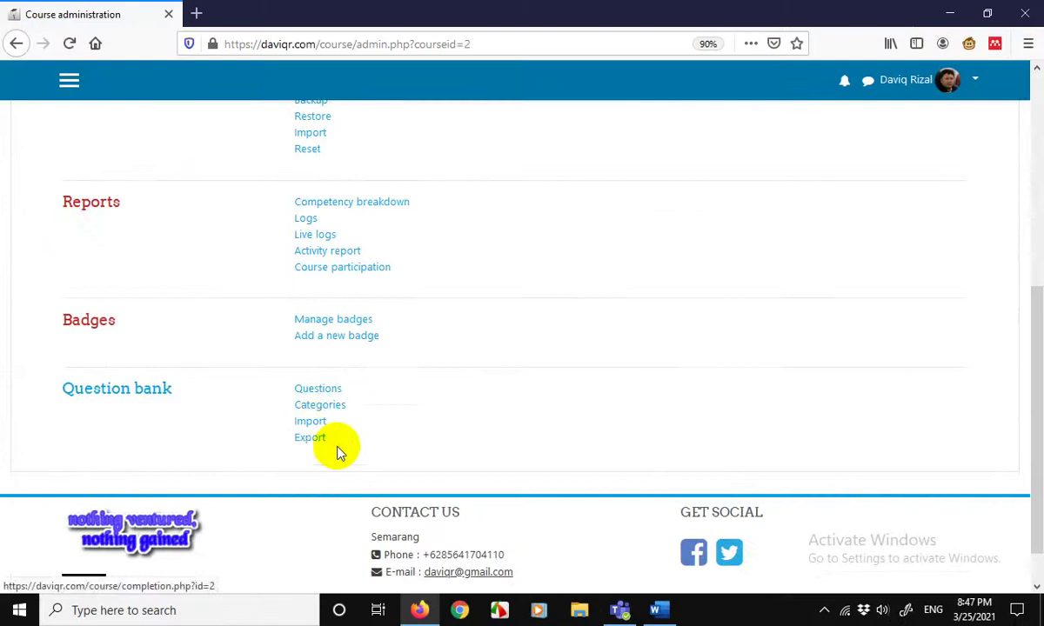
left_click(318, 391)
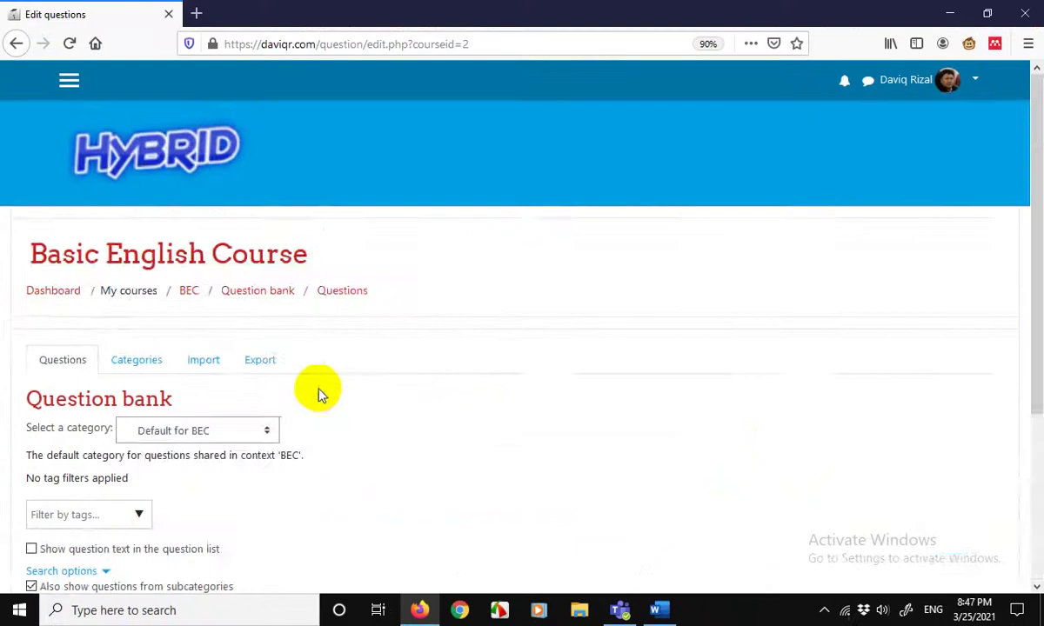
Create a new question of the type Embedded answers (Cloze) in the question bank
scroll(317, 389, "down", 3)
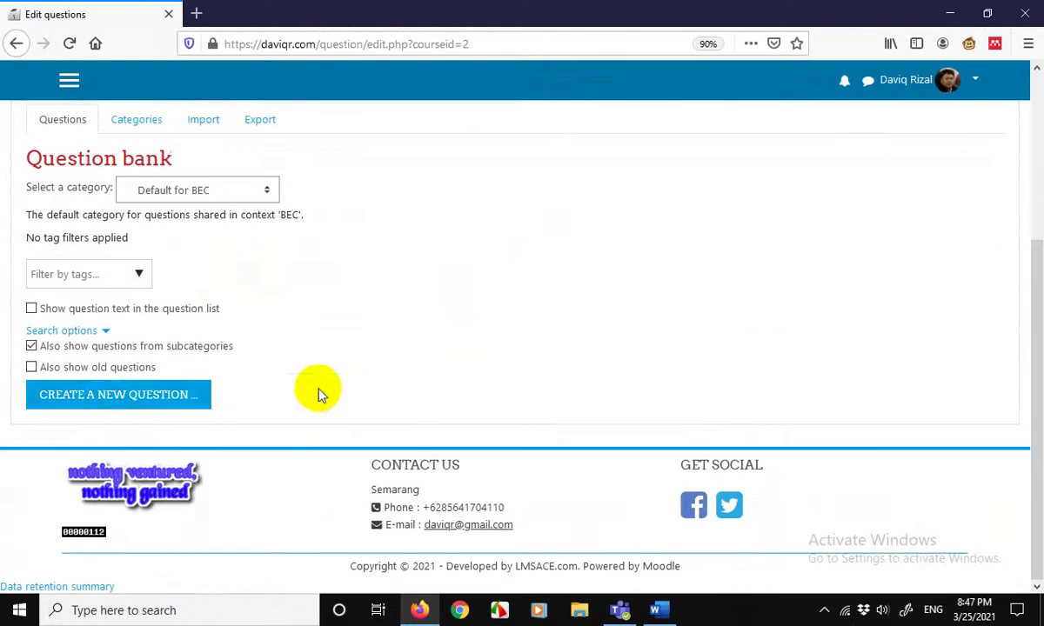
left_click(113, 397)
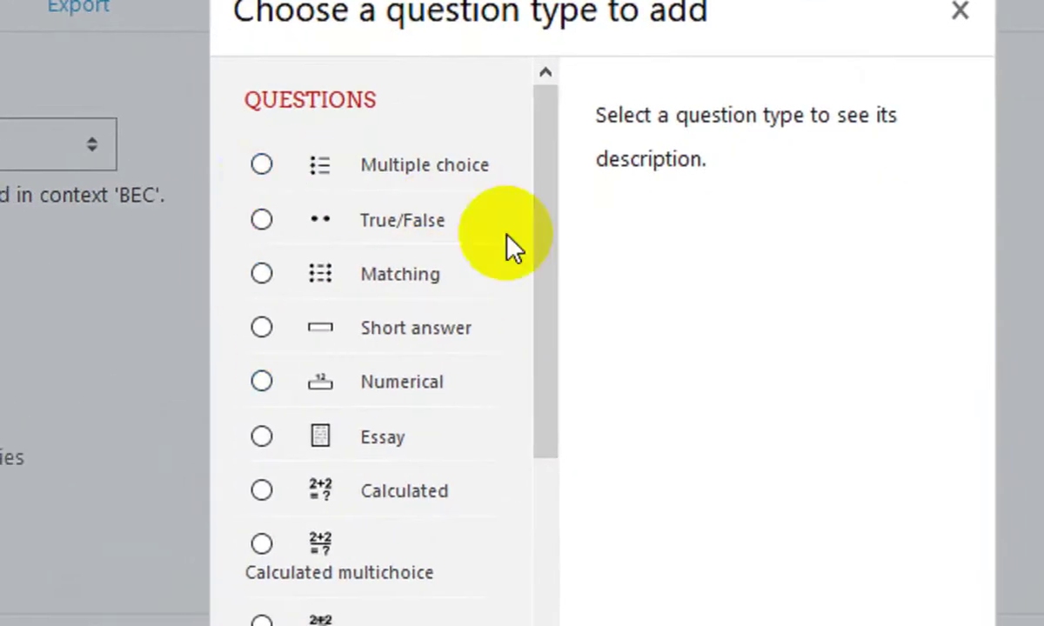
left_click_drag(550, 182, 508, 540)
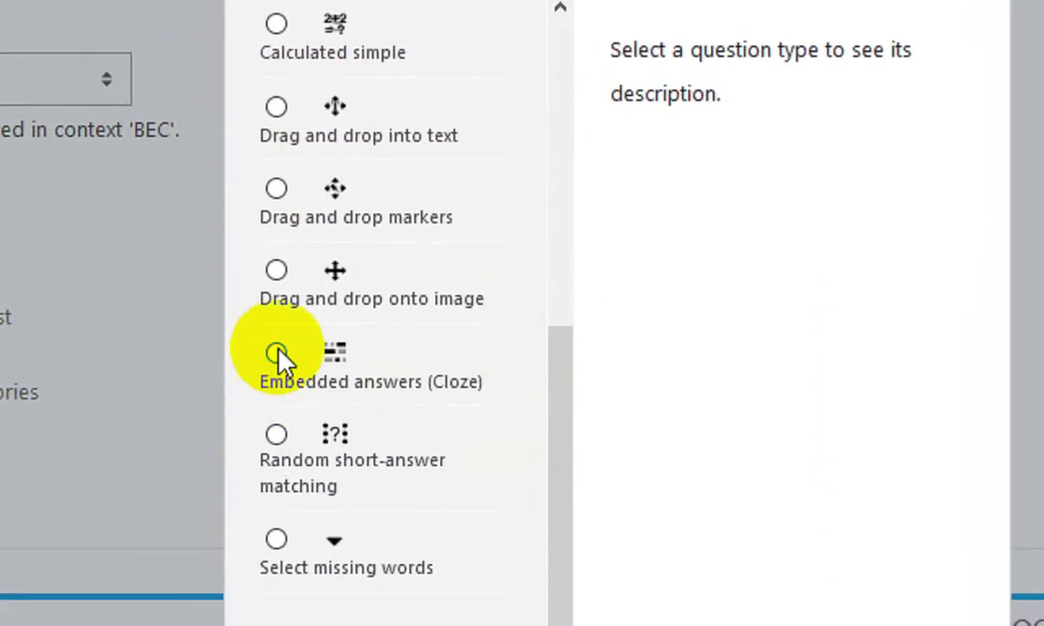
left_click(277, 353)
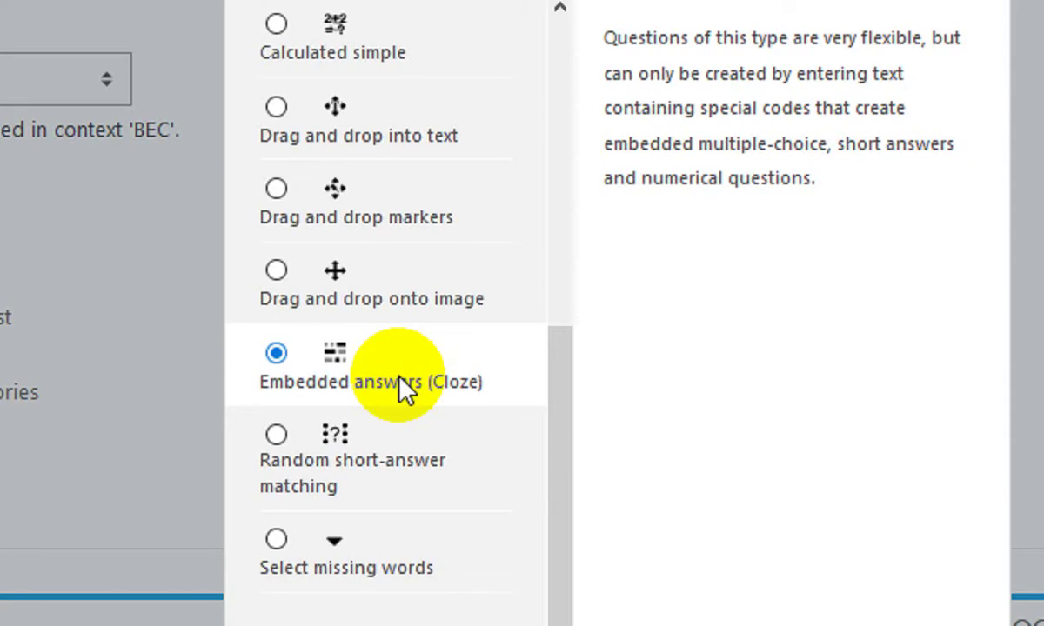
left_click(750, 466)
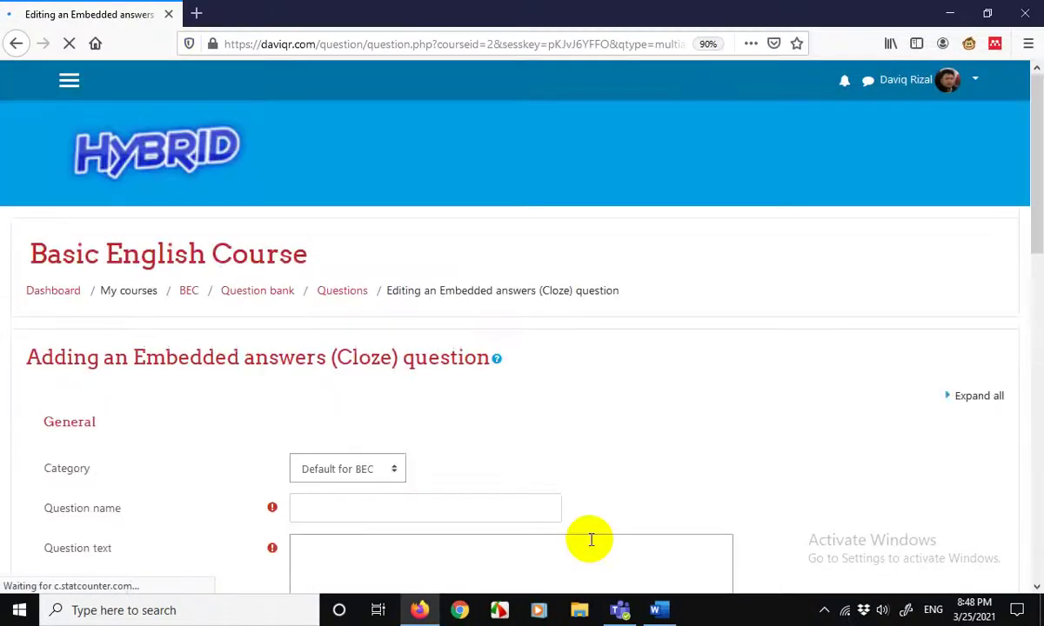
Name the new question "Quiz 1"
scroll(487, 392, "down", 5)
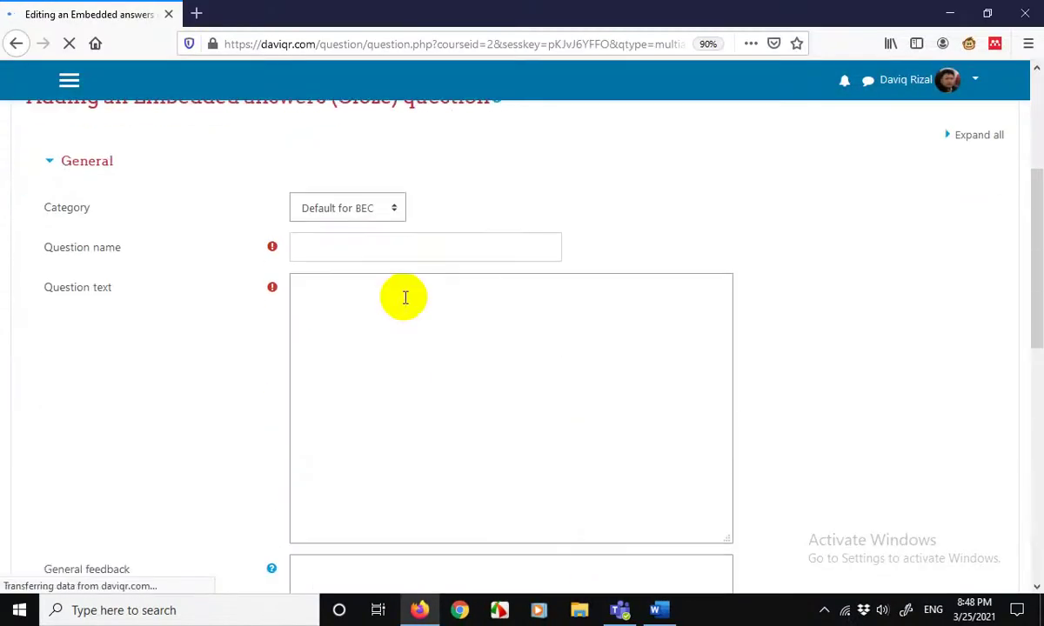
left_click(401, 246)
type("Quiz 1")
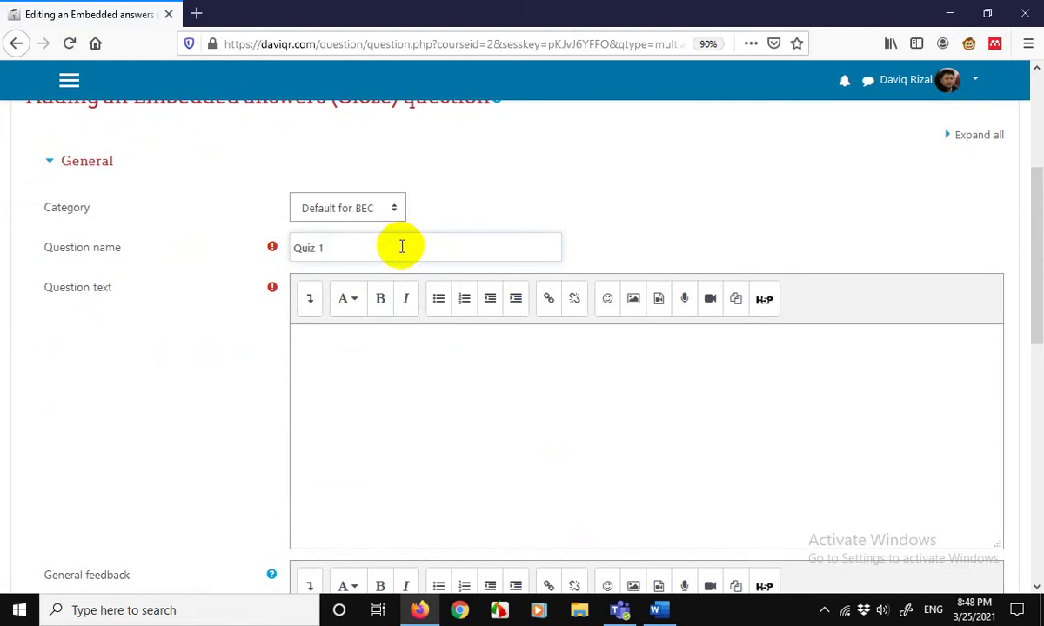
Copy the entire text of the Word document "soal basic course" and paste it into the question text in Firefox
left_click(509, 416)
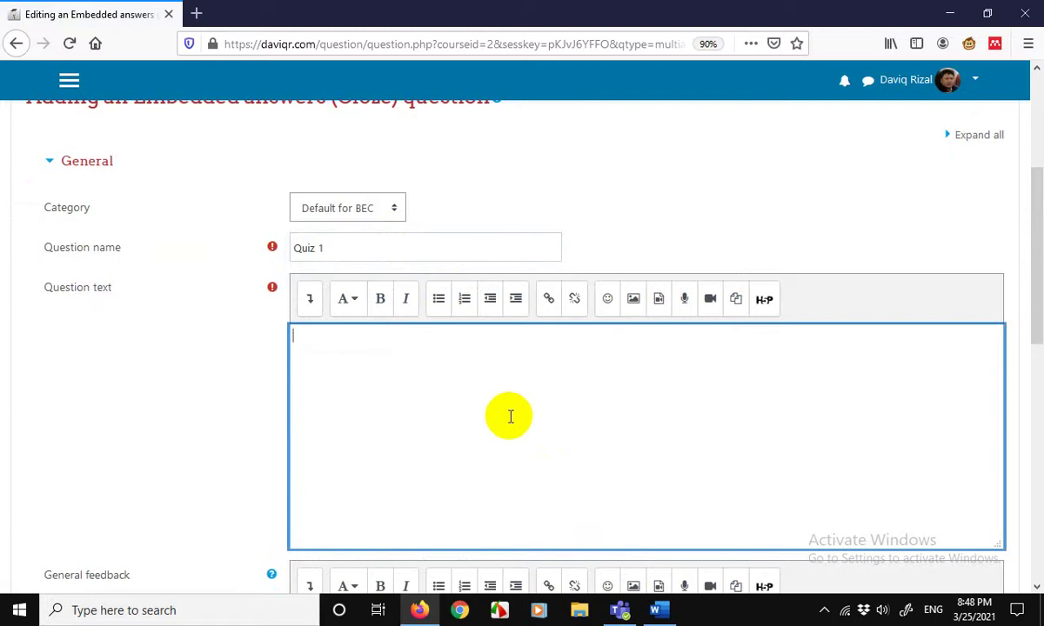
left_click(656, 609)
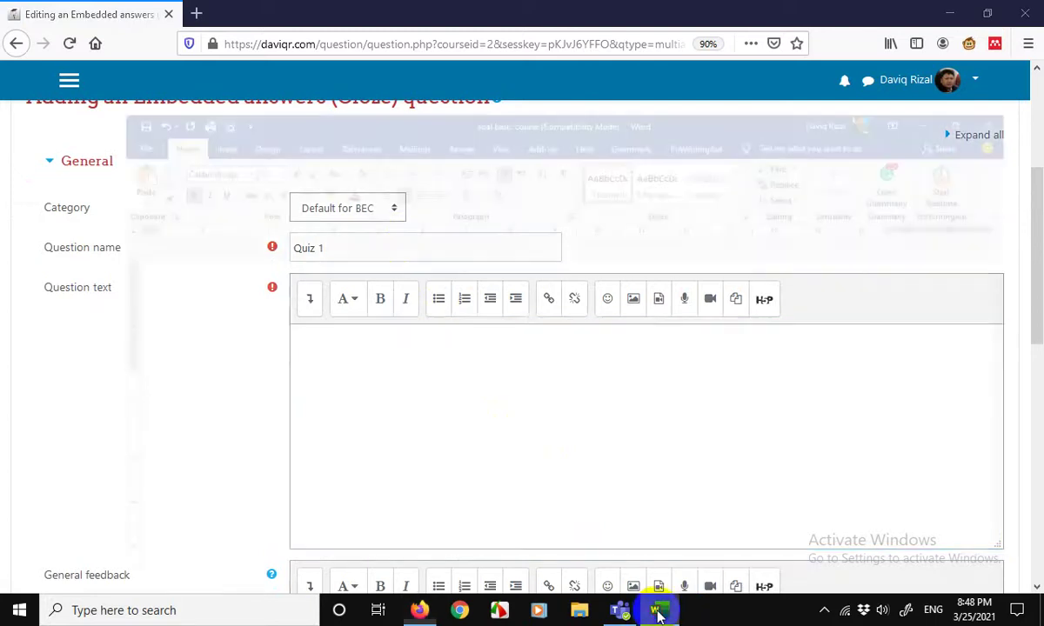
scroll(621, 270, "down", 3)
scroll(624, 279, "up", 3)
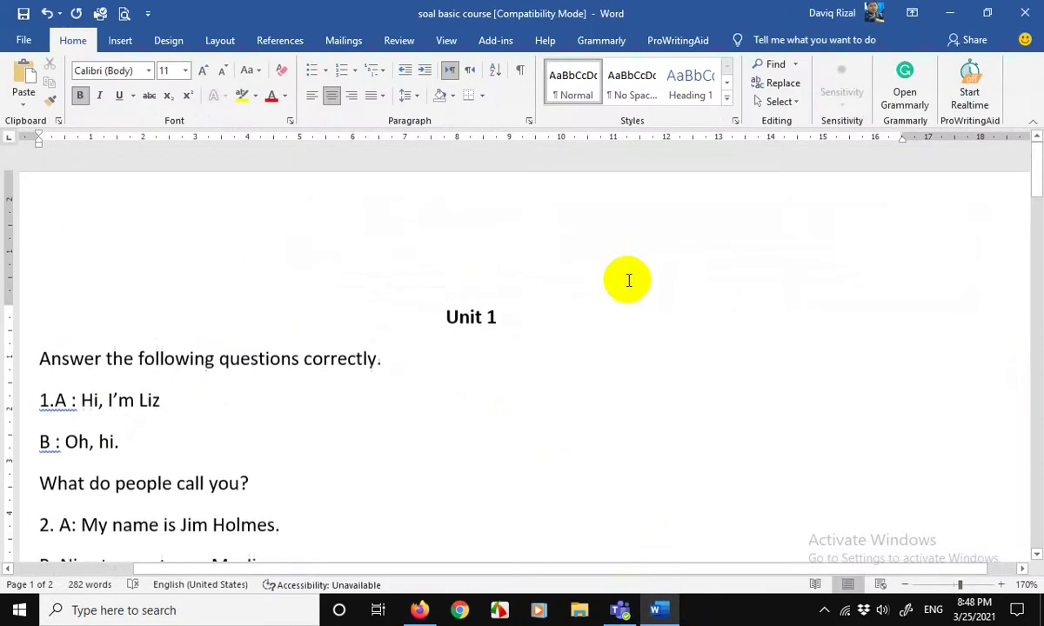
scroll(628, 280, "down", 3)
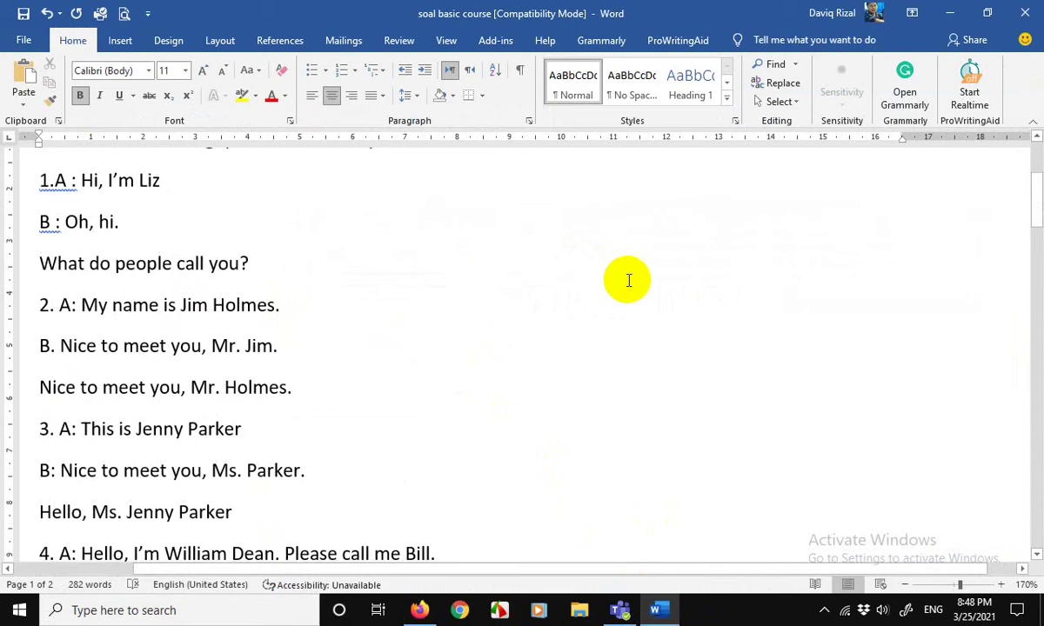
scroll(624, 280, "up", 3)
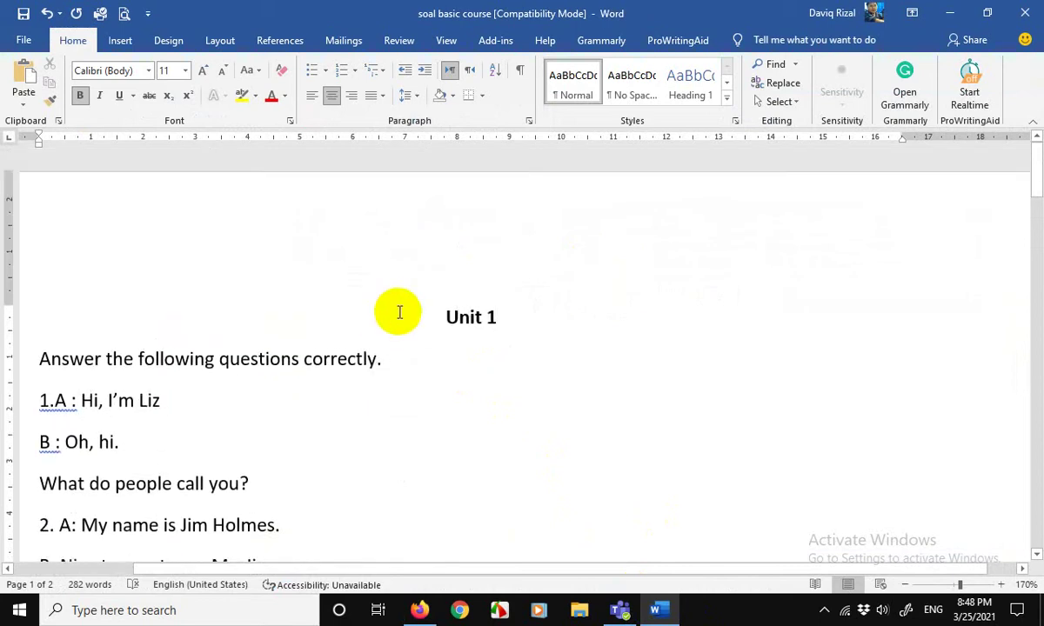
left_click_drag(443, 317, 492, 522)
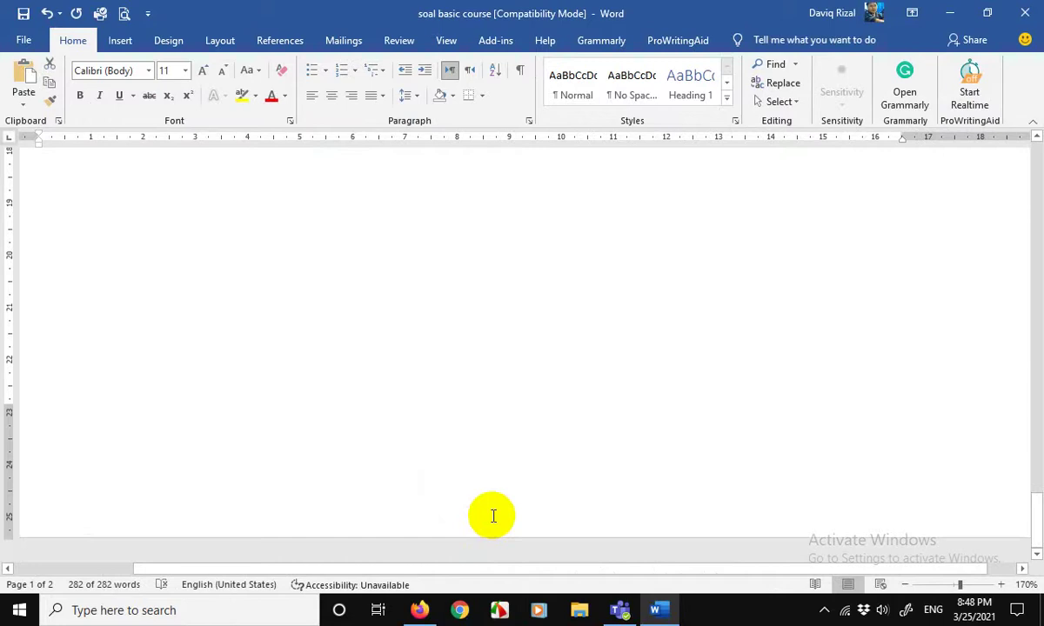
left_click(422, 610)
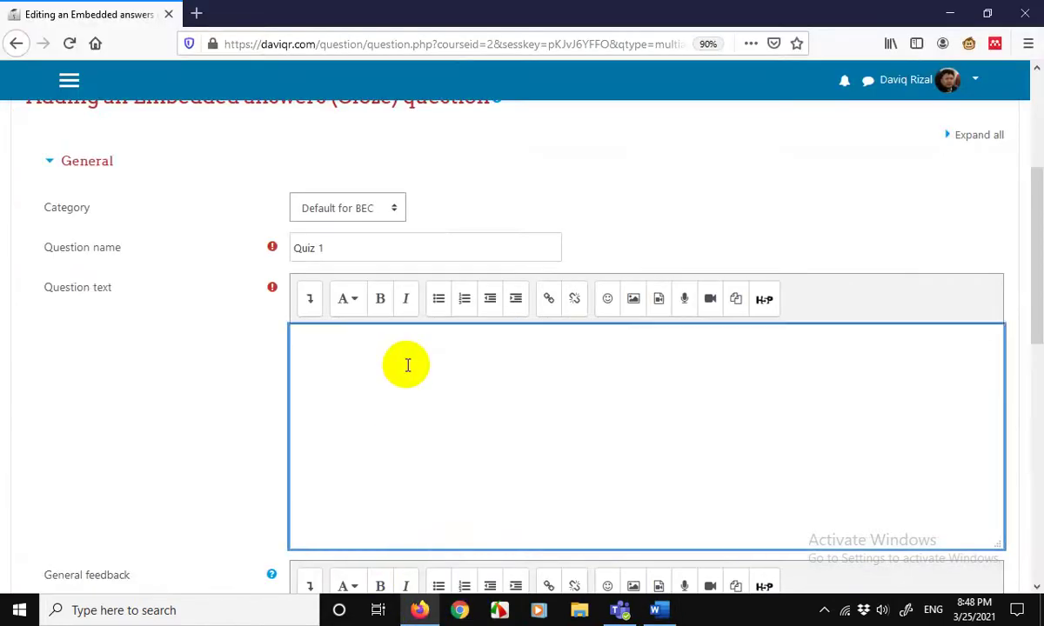
key("ctrl+v")
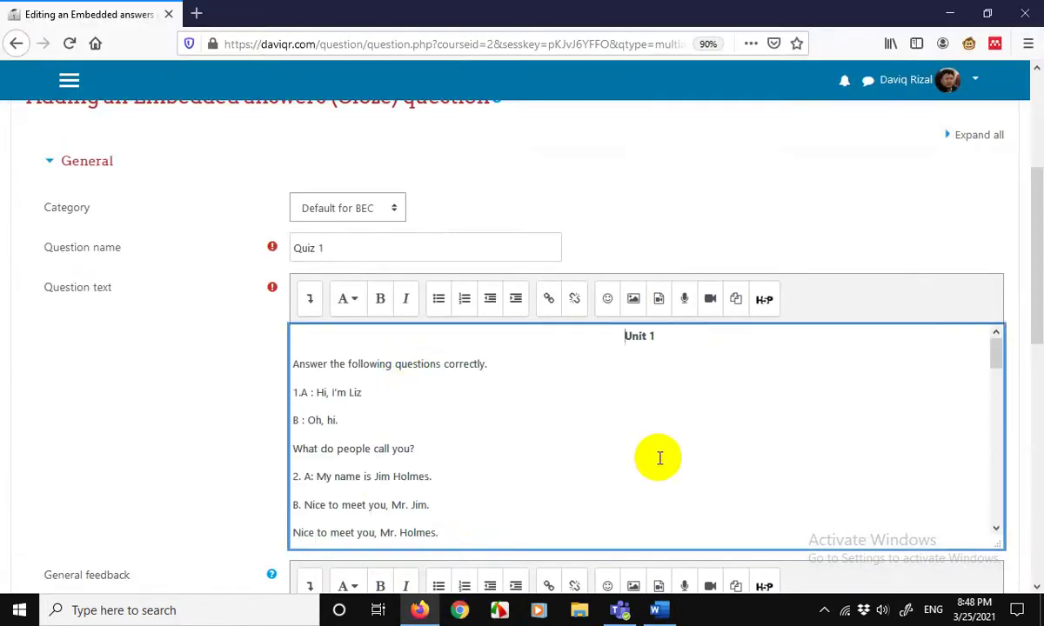
Show the editor's additional formatting options and format the "Unit 1" title as Heading (medium)
left_click_drag(674, 331, 565, 333)
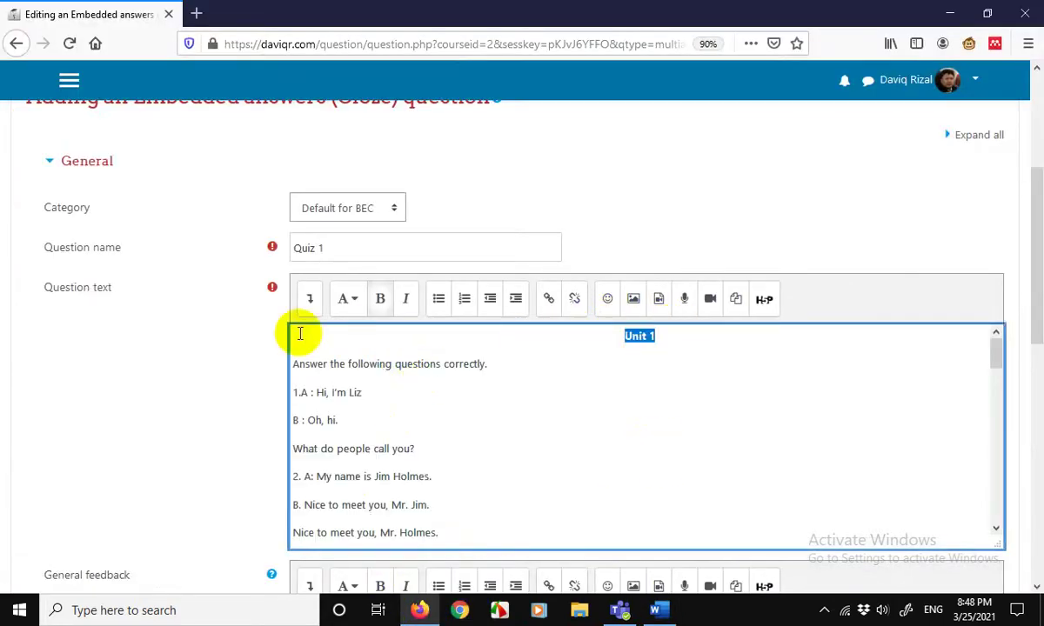
left_click(311, 300)
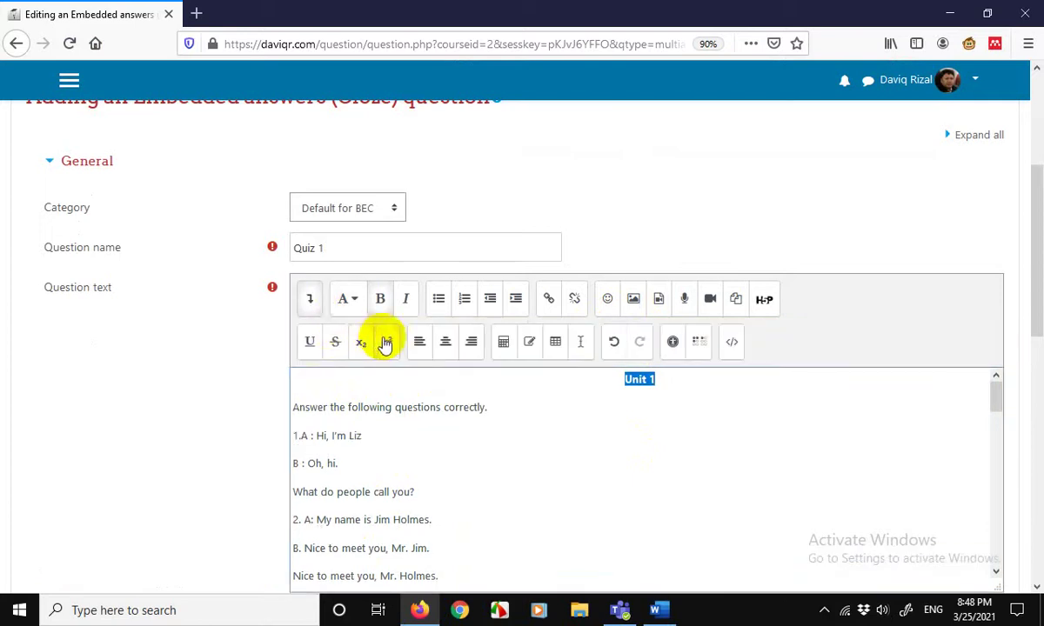
left_click(355, 305)
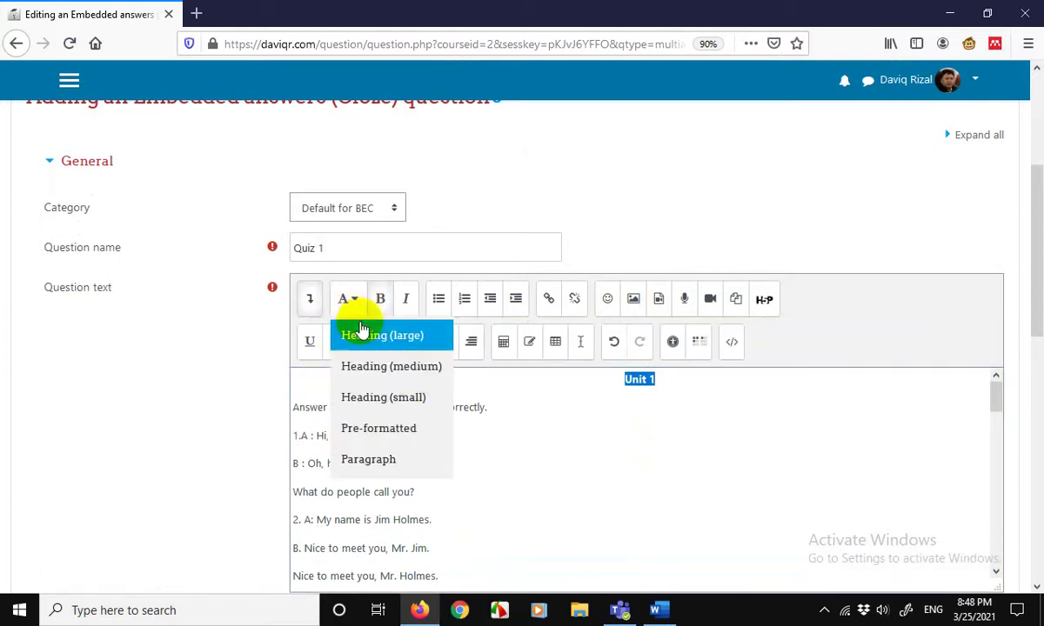
left_click(413, 370)
left_click_drag(669, 383, 578, 380)
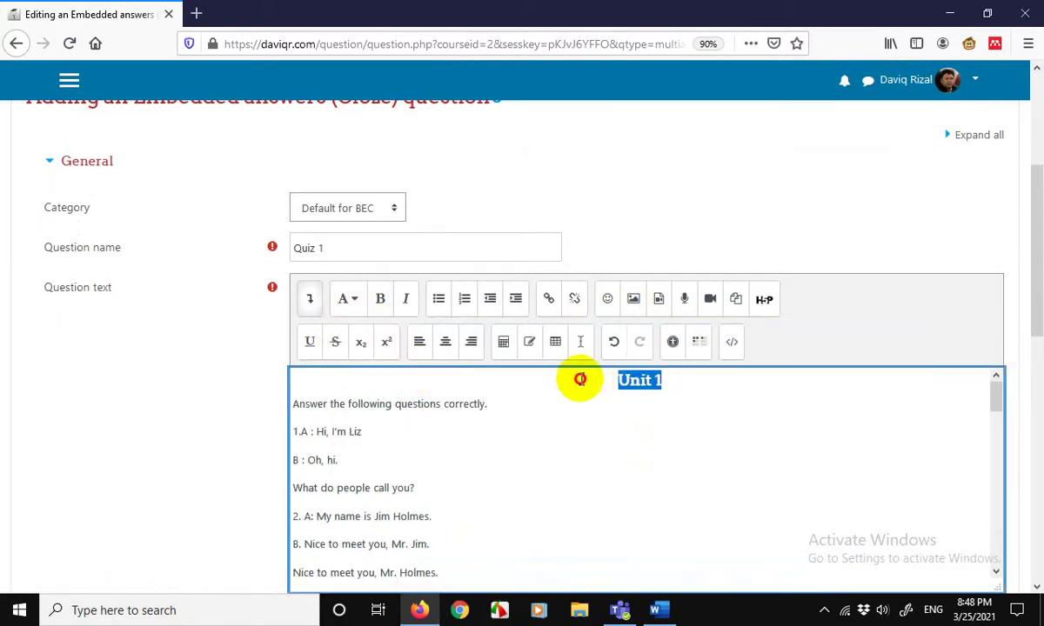
left_click(580, 426)
left_click_drag(683, 385, 524, 377)
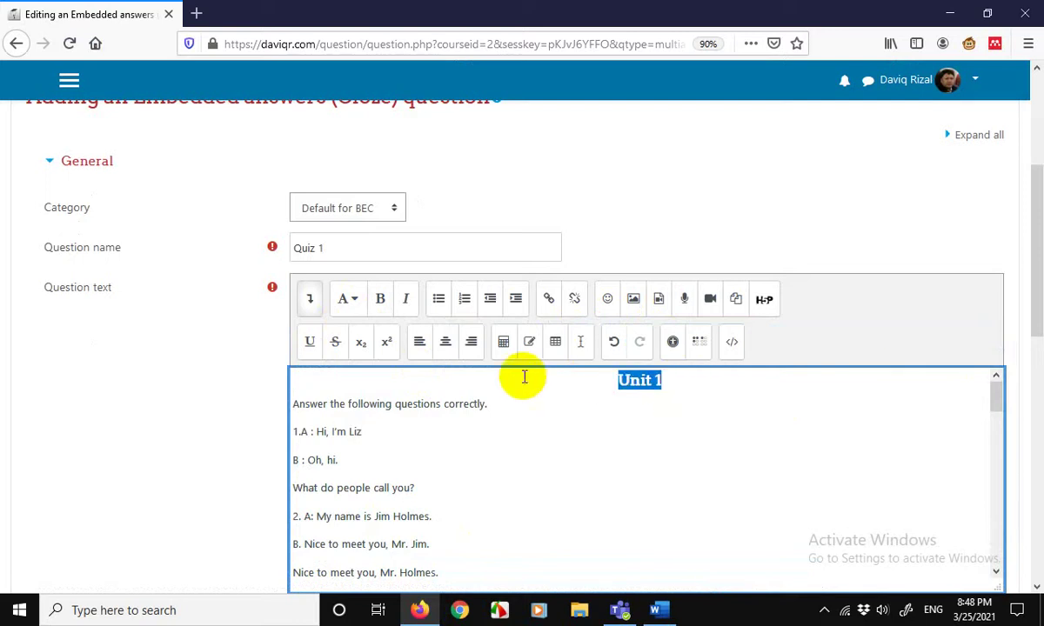
left_click(356, 300)
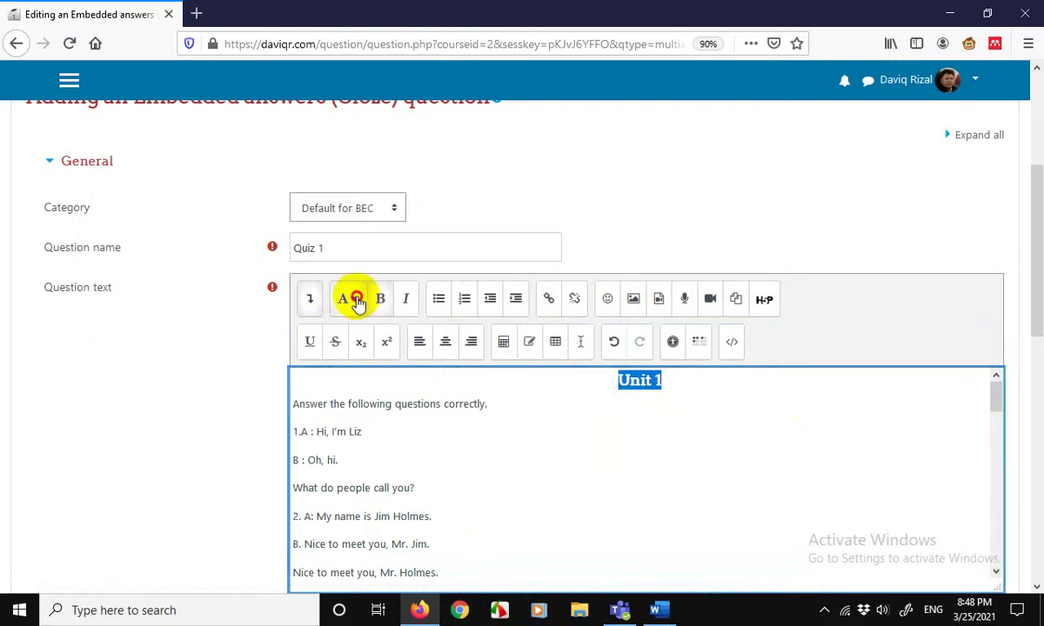
left_click(522, 410)
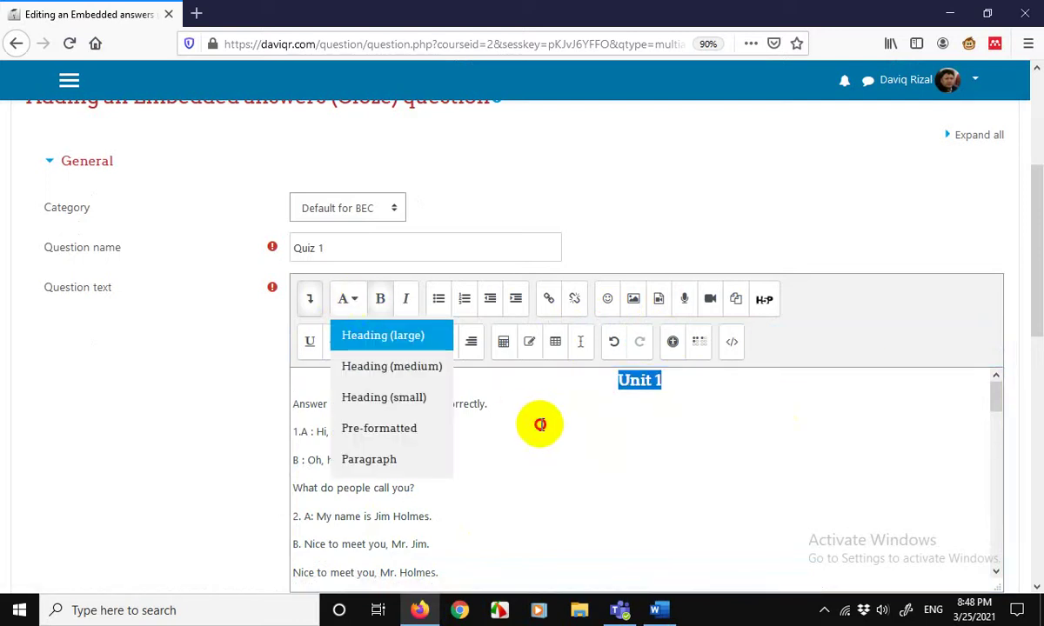
left_click(310, 300)
left_click(310, 299)
left_click(716, 385)
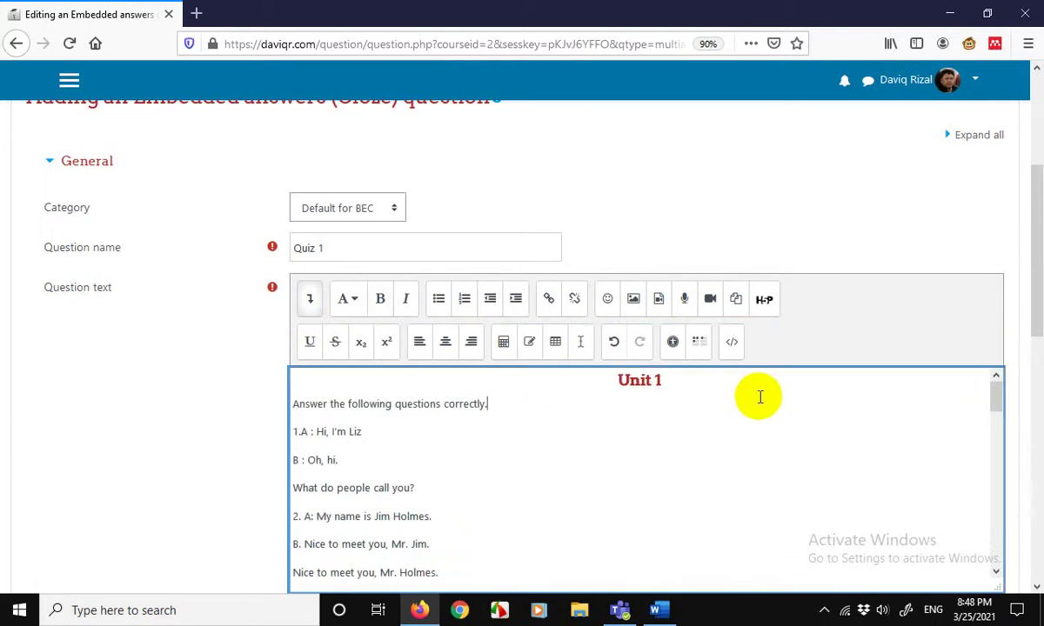
Insert a space after the number "1." in the first question of the question text
left_click_drag(1033, 292, 1035, 352)
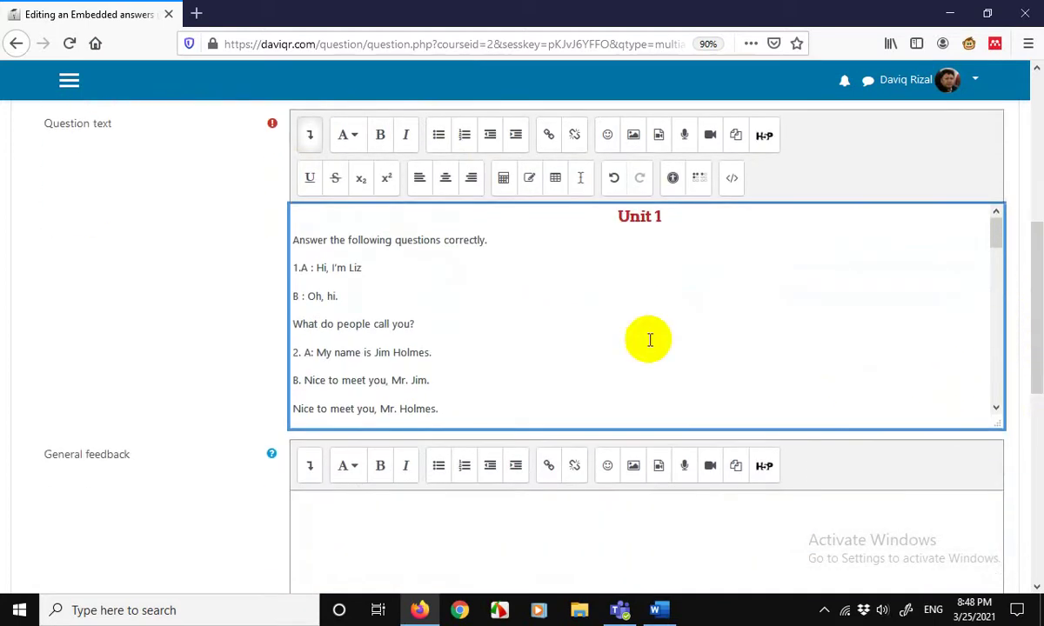
left_click(302, 268)
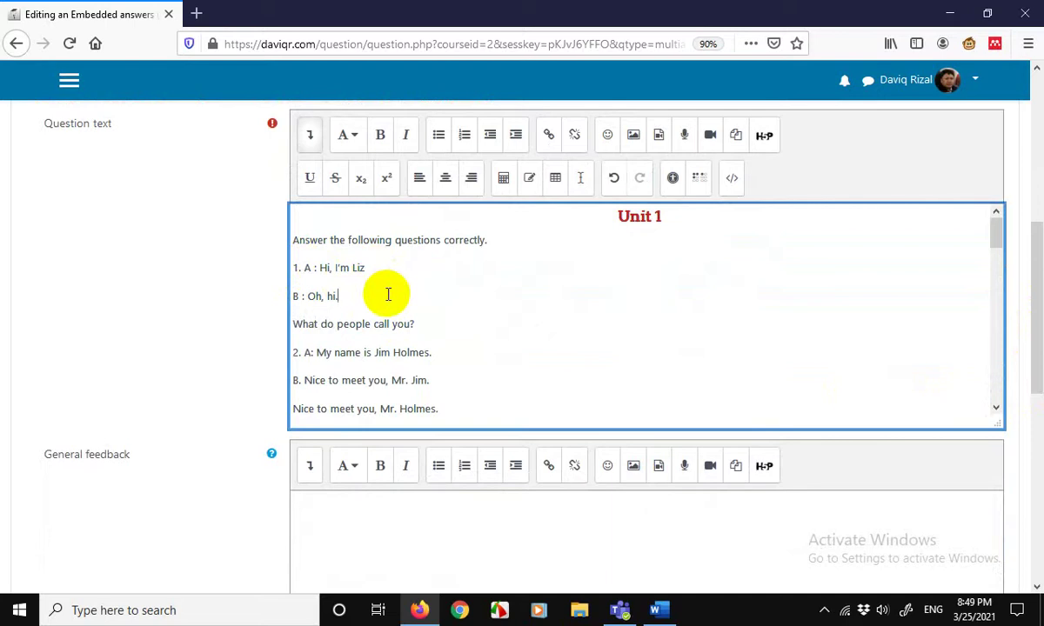
left_click(388, 294)
scroll(516, 317, "down", 1)
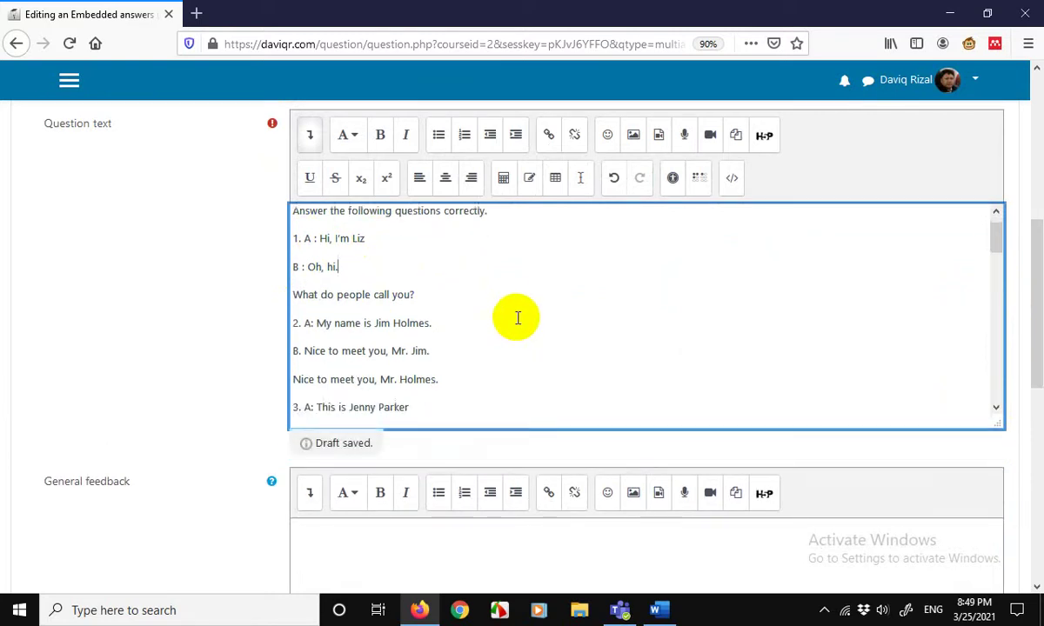
scroll(518, 317, "down", 2)
scroll(518, 318, "up", 3)
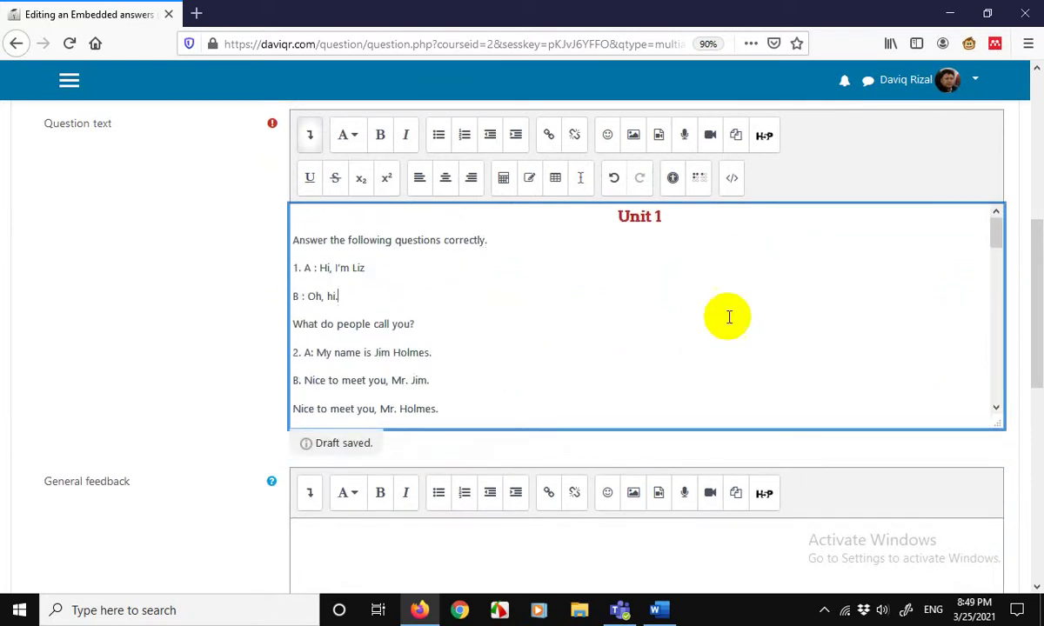
left_click(822, 610)
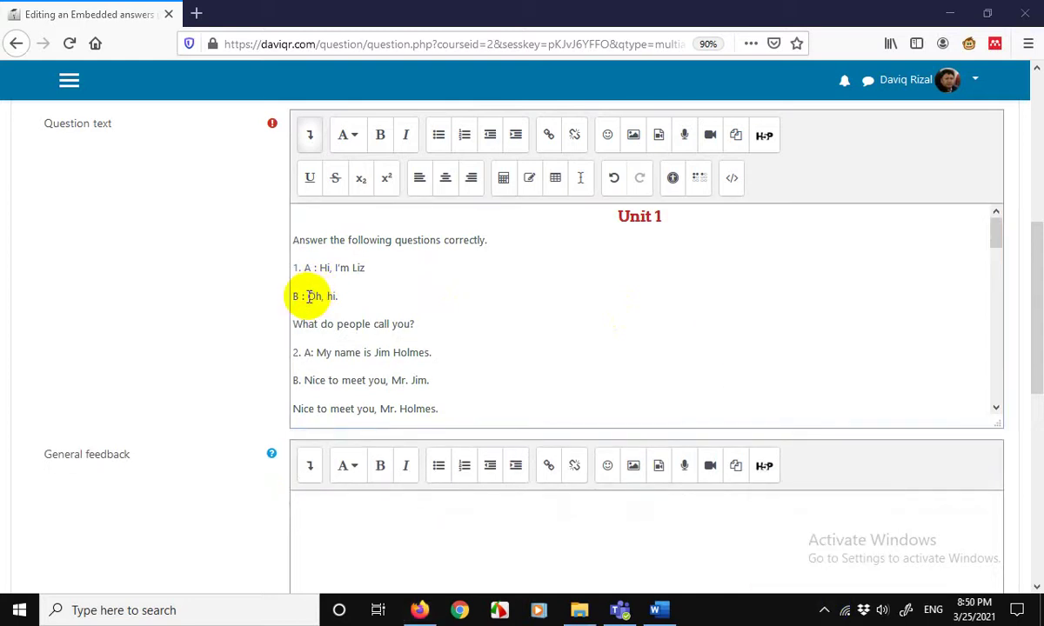
left_click(296, 296)
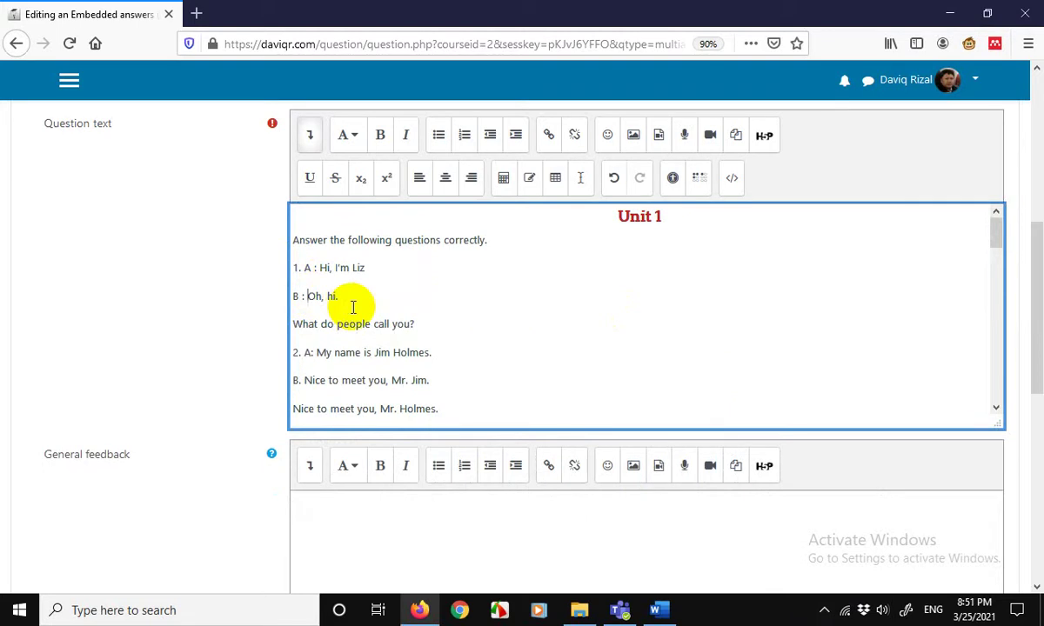
key("F12")
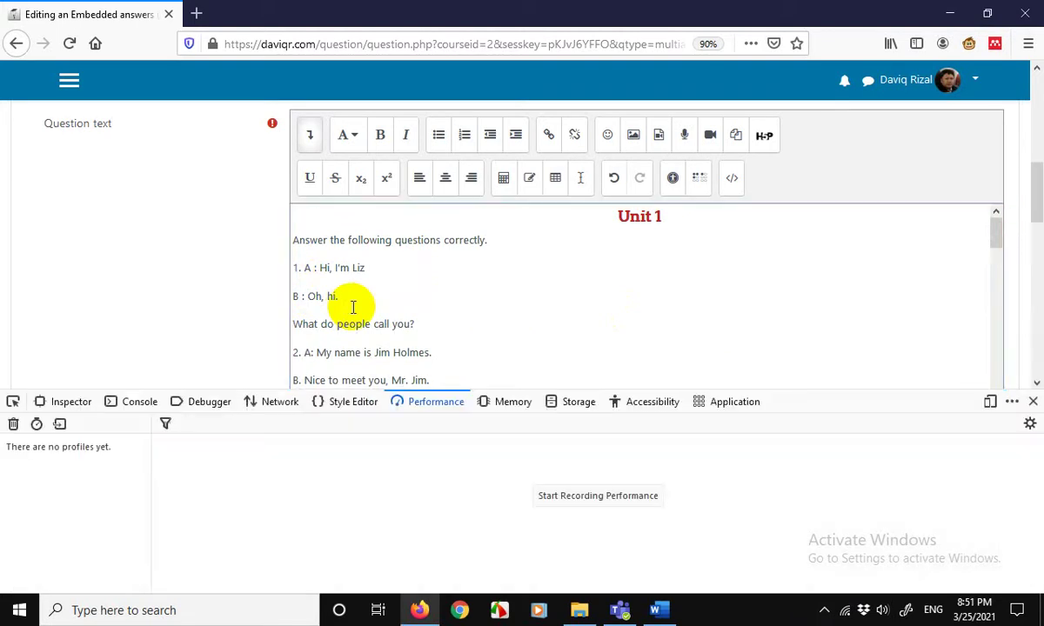
left_click(1030, 403)
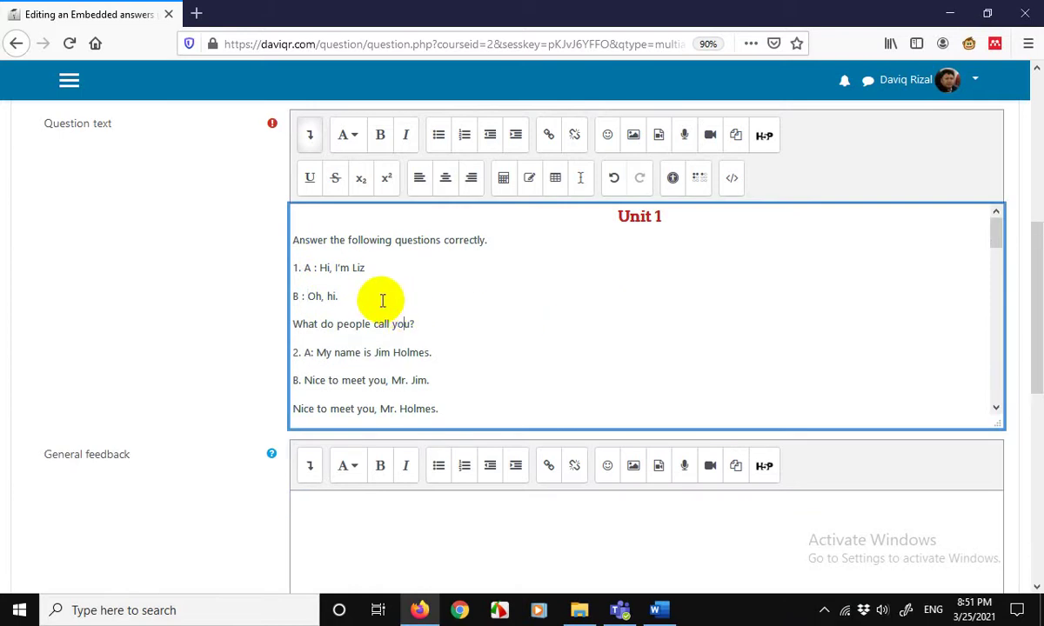
key("F5")
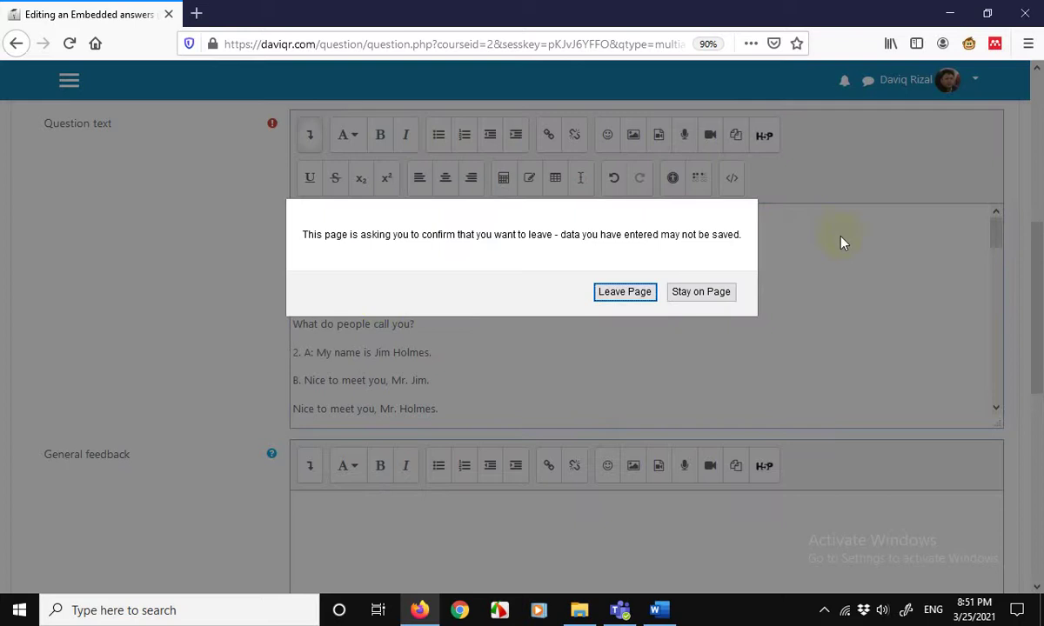
left_click(705, 295)
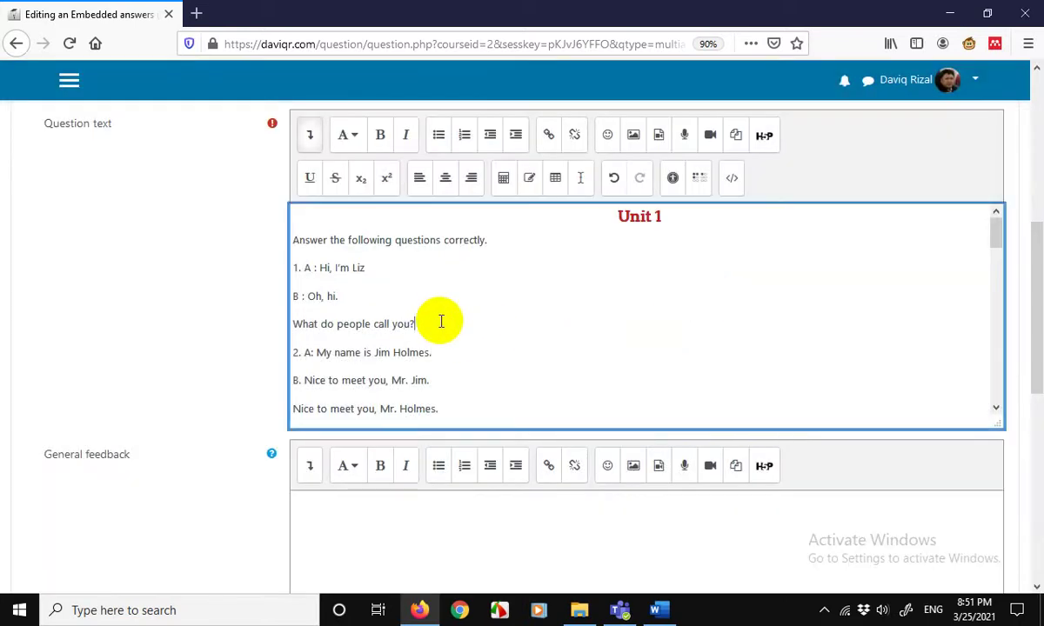
key("F5")
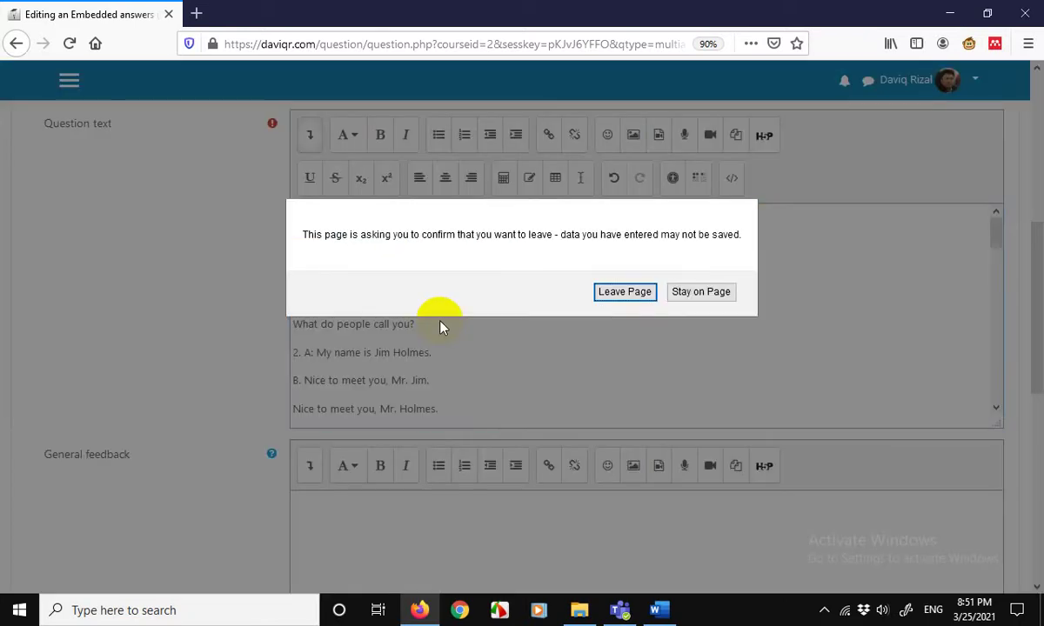
left_click(721, 297)
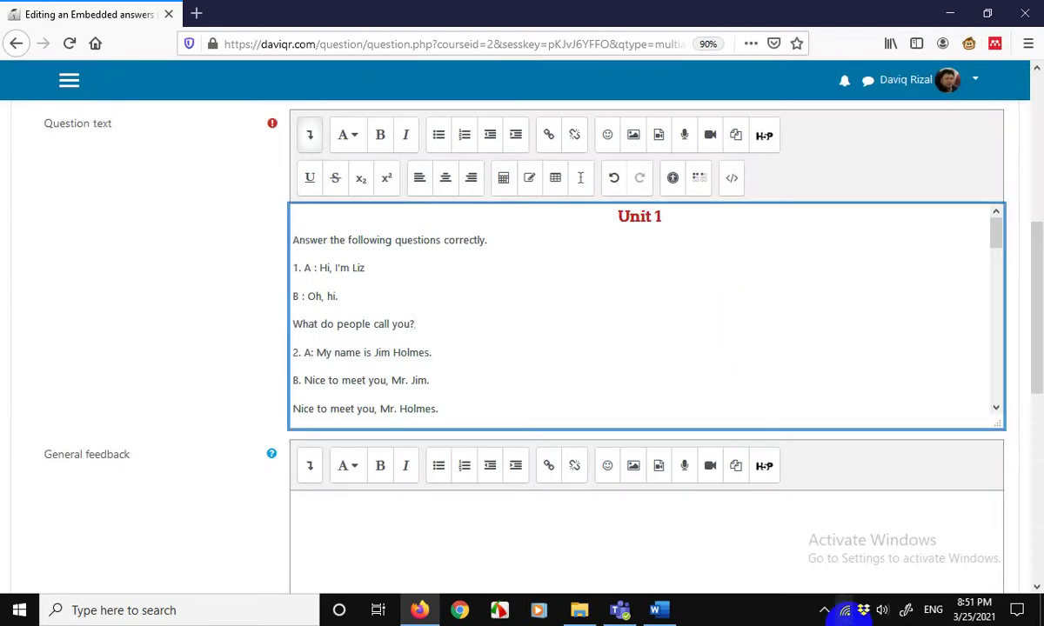
left_click(826, 612)
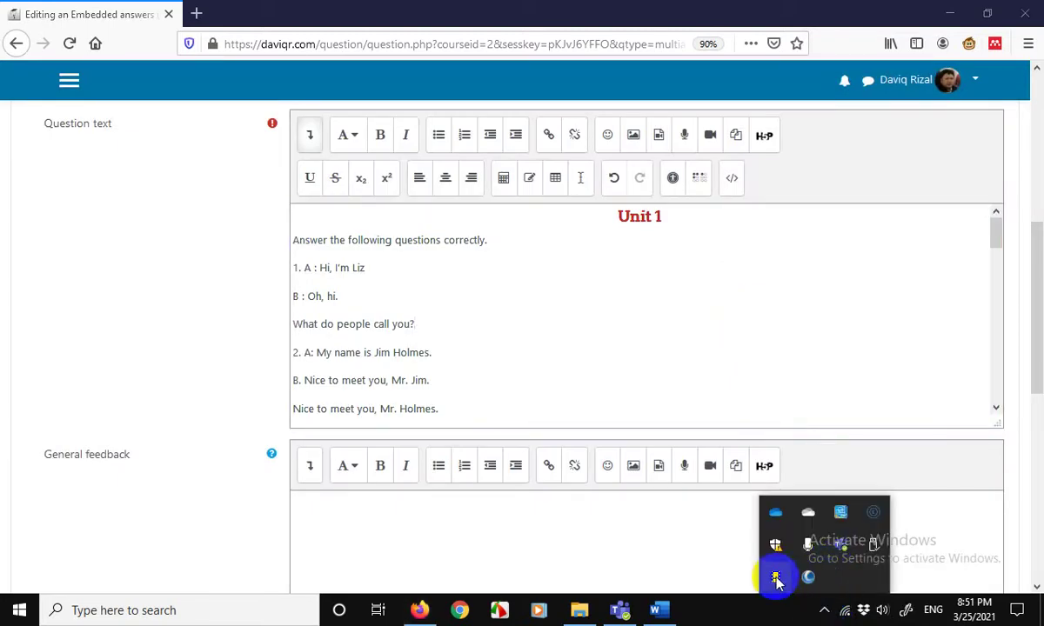
left_click(487, 352)
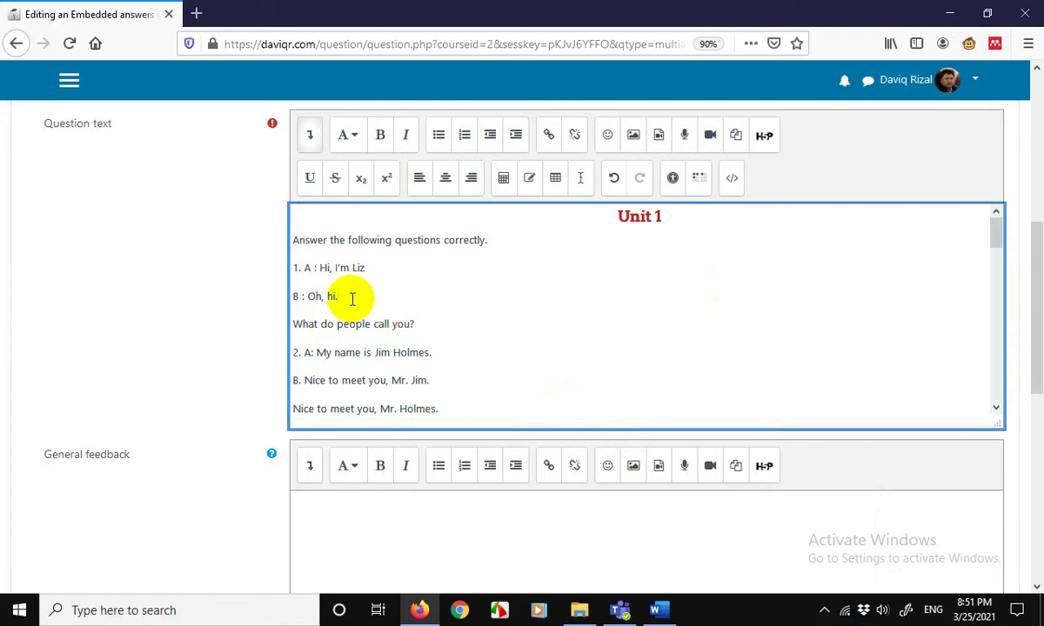
Insert the Cloze opening code "{2:MCH:" directly before "Oh, hi." in question 1
left_click(353, 298)
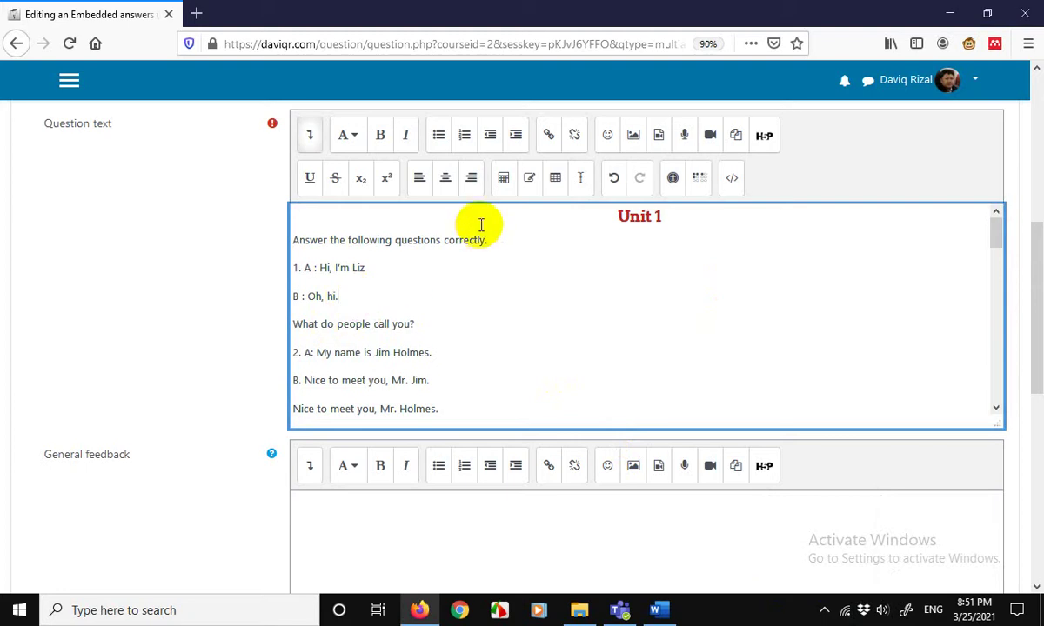
key("ctrl+plus")
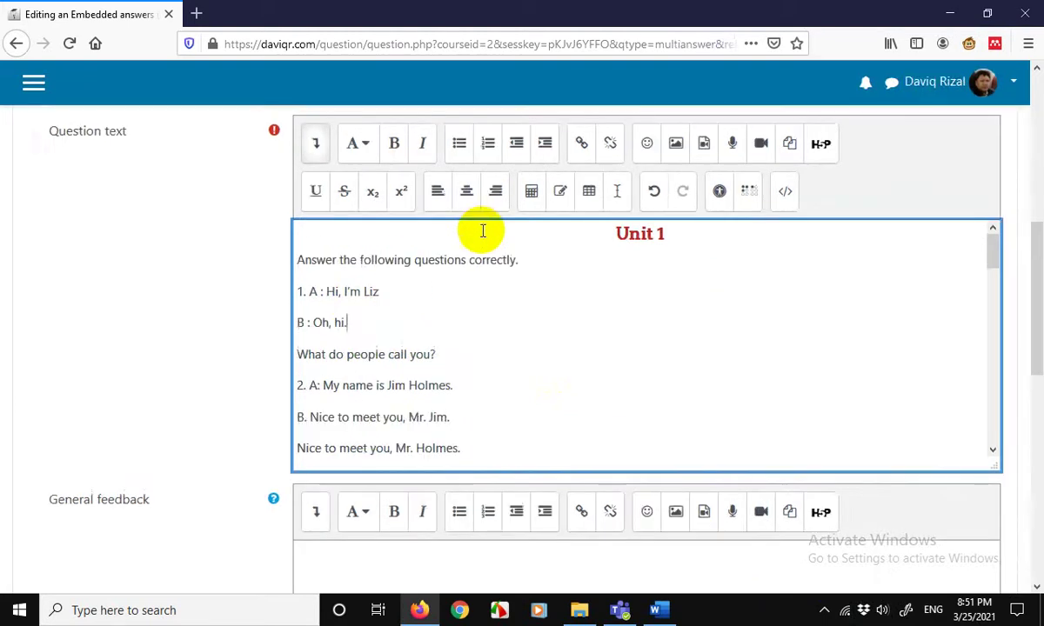
key("ctrl+plus")
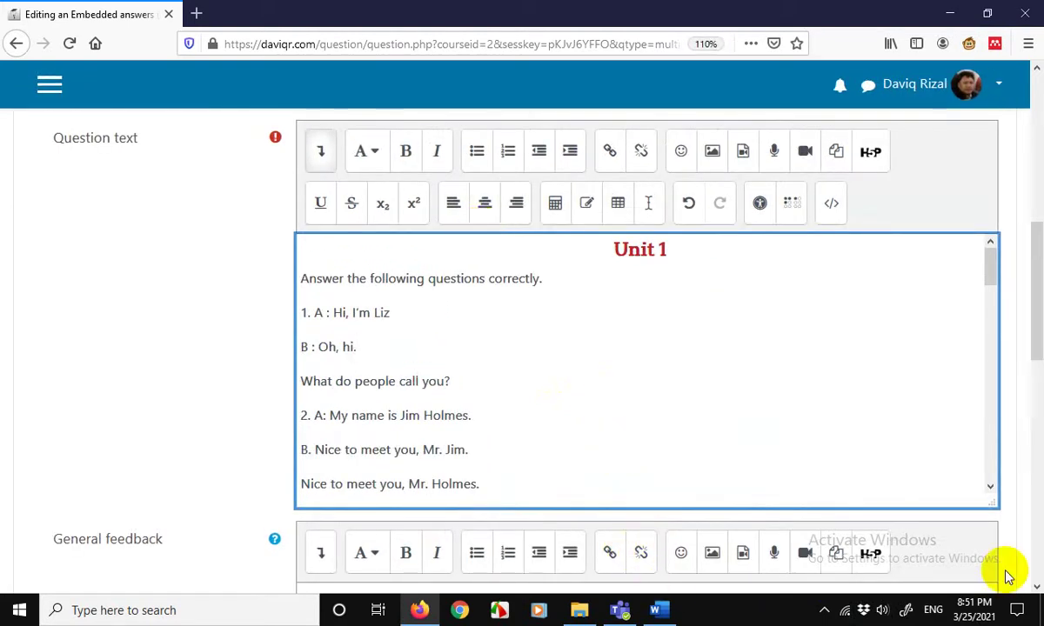
scroll(1035, 337, "down", 2)
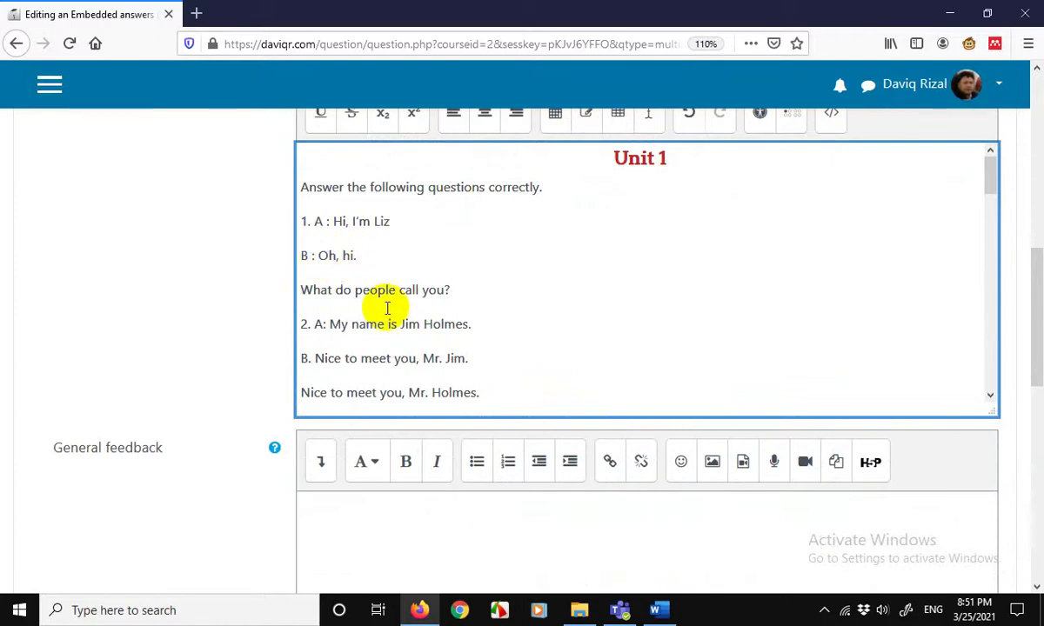
type("{2")
type(":MC")
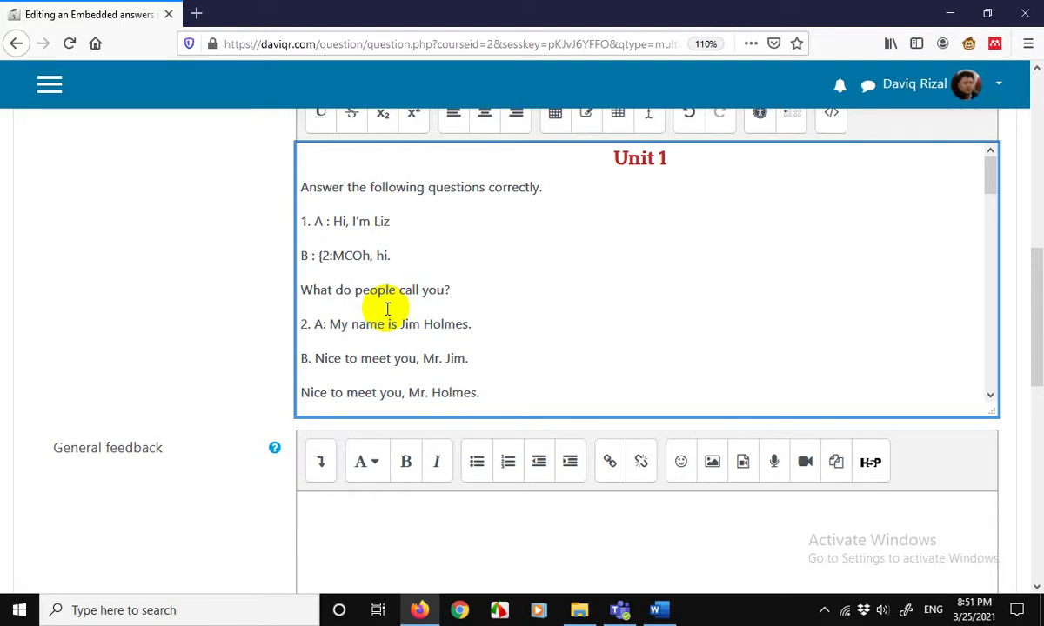
type(":")
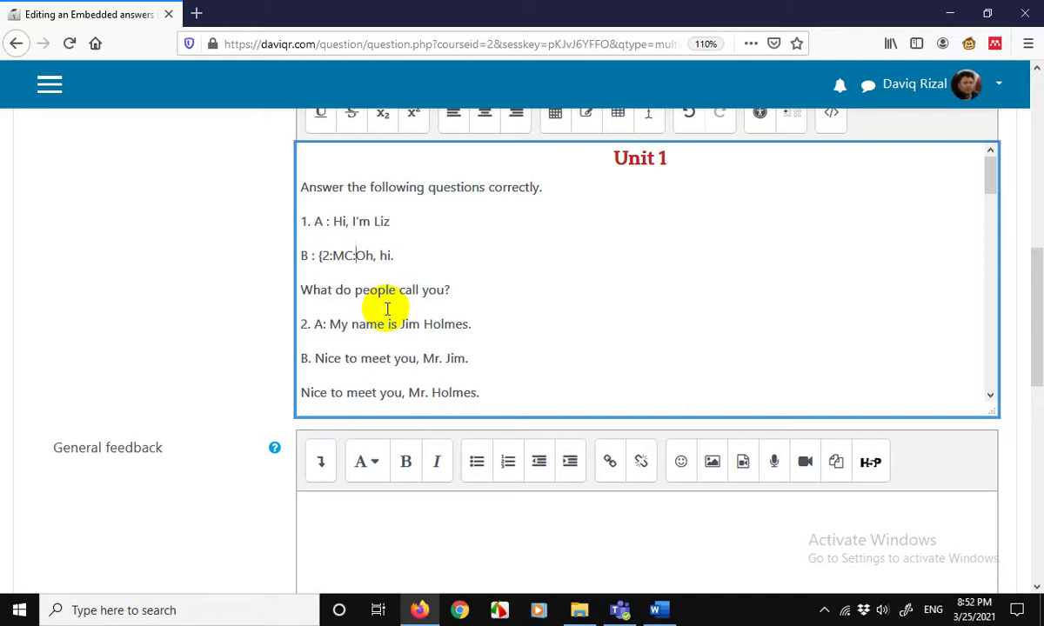
type("H")
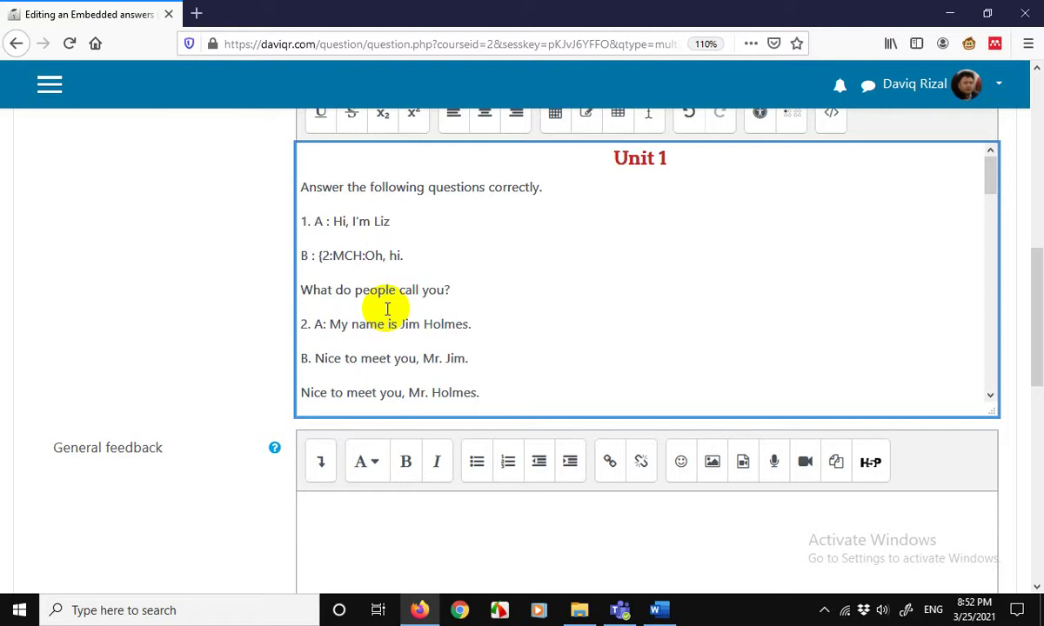
Add "#~" after "Oh, hi.", join "What do people call you?" onto the same line, and close the answer code with "#}"
left_click(418, 258)
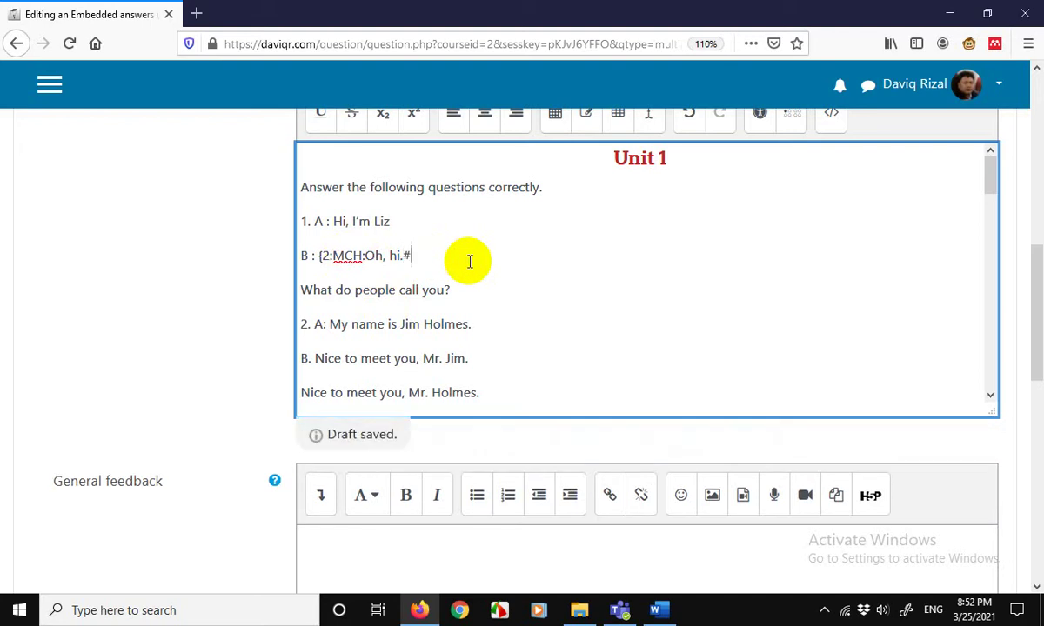
type("#~")
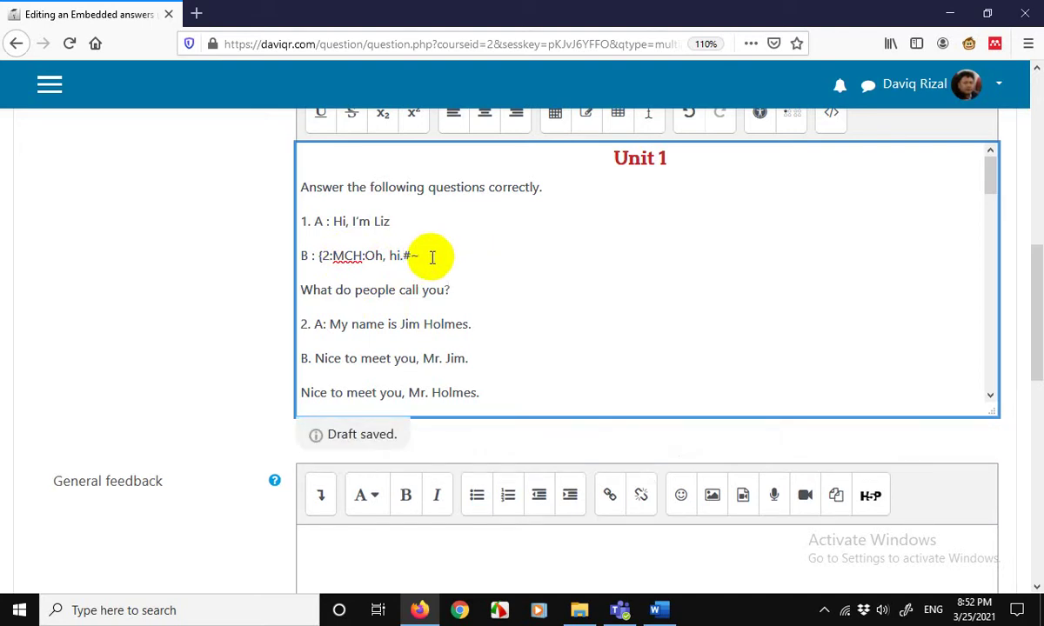
key("Delete")
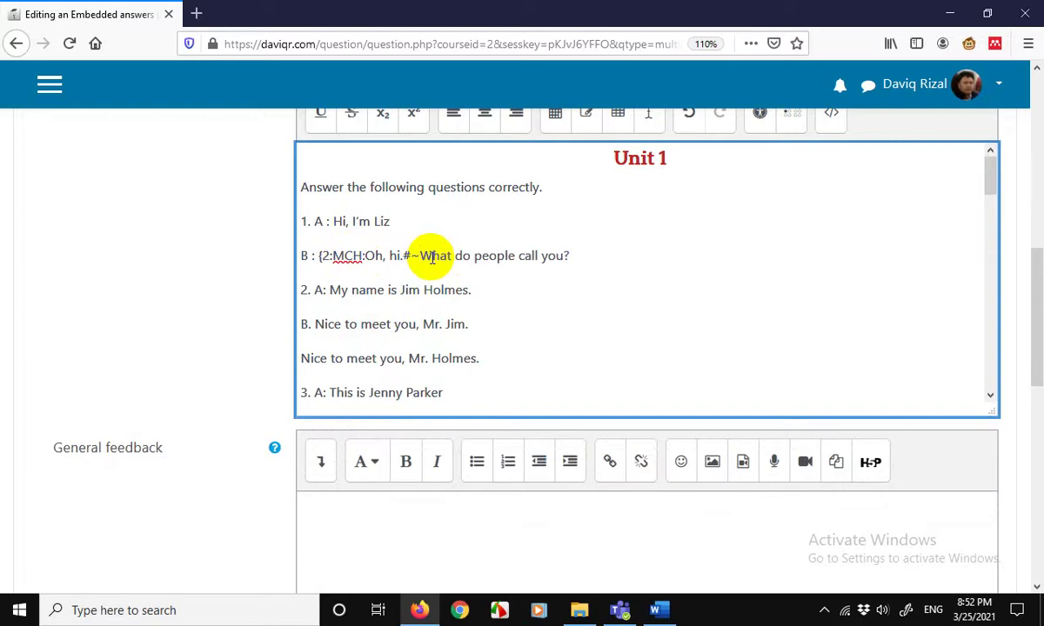
left_click(618, 263)
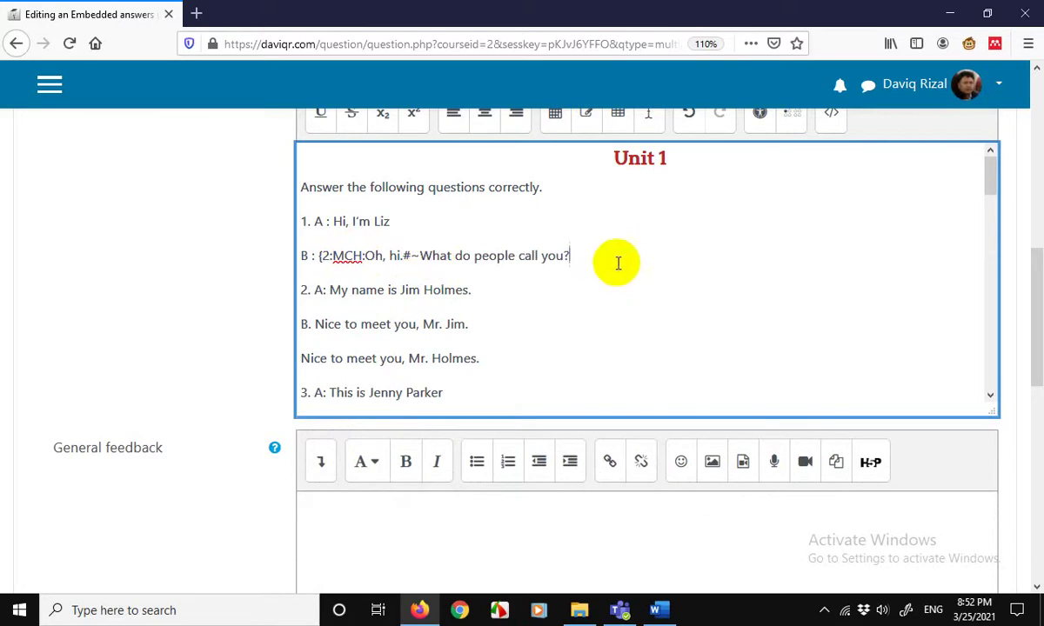
type("#}")
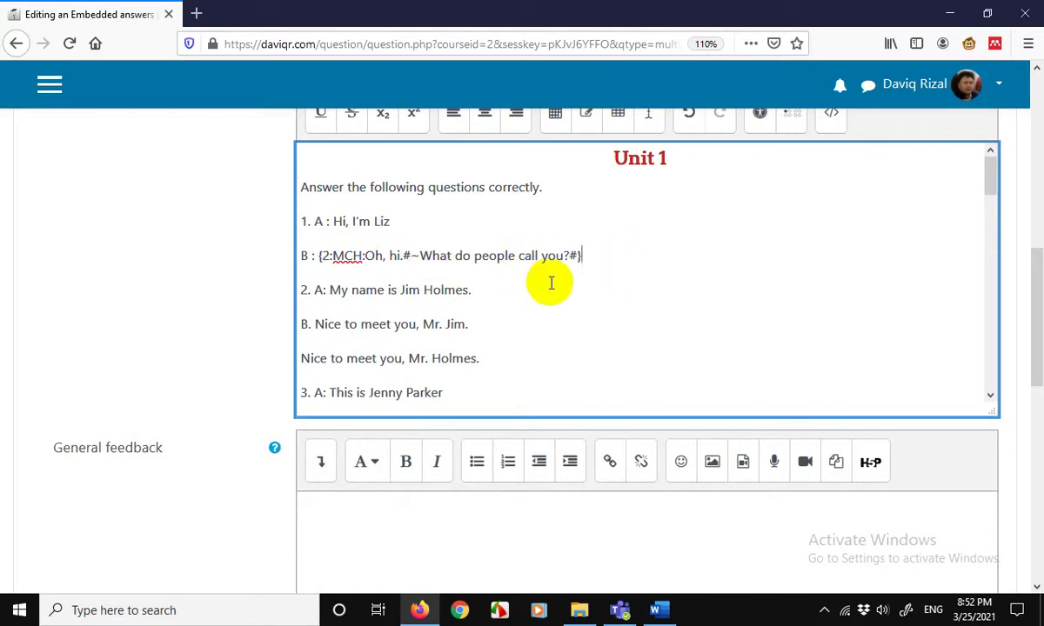
Enlarge the page to 150% and examine the Cloze code of question 1
key("ctrl+plus")
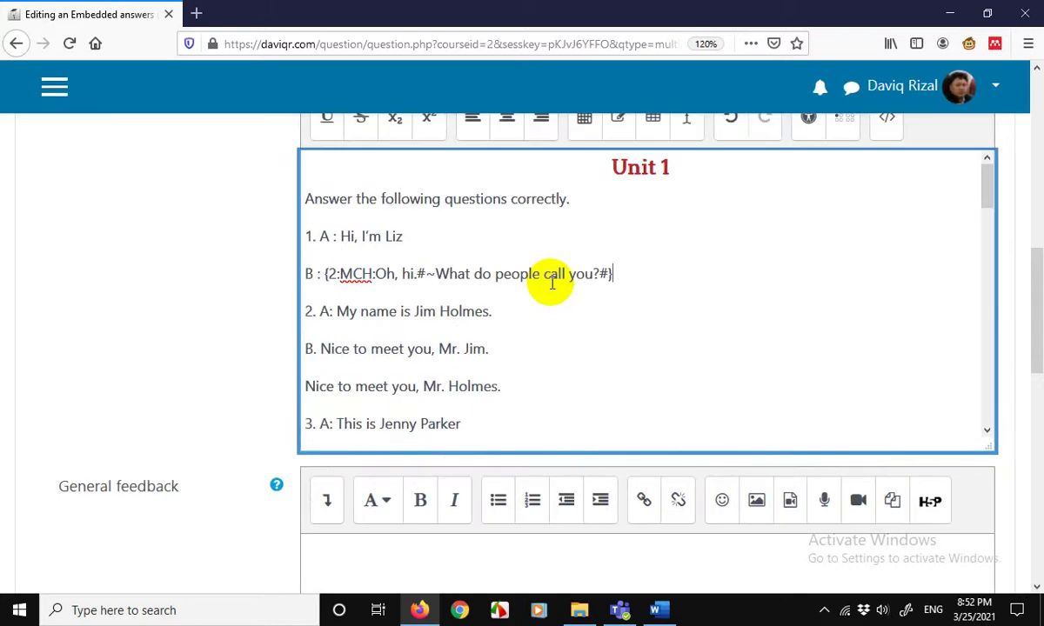
key("ctrl+plus")
left_click_drag(1035, 263, 1037, 280)
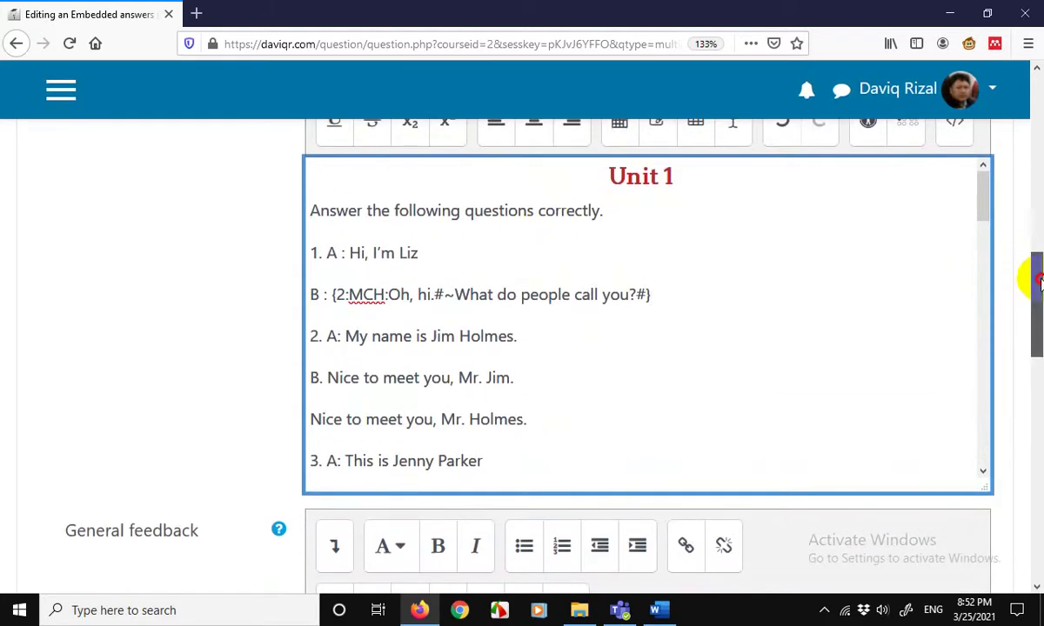
key("ctrl+plus")
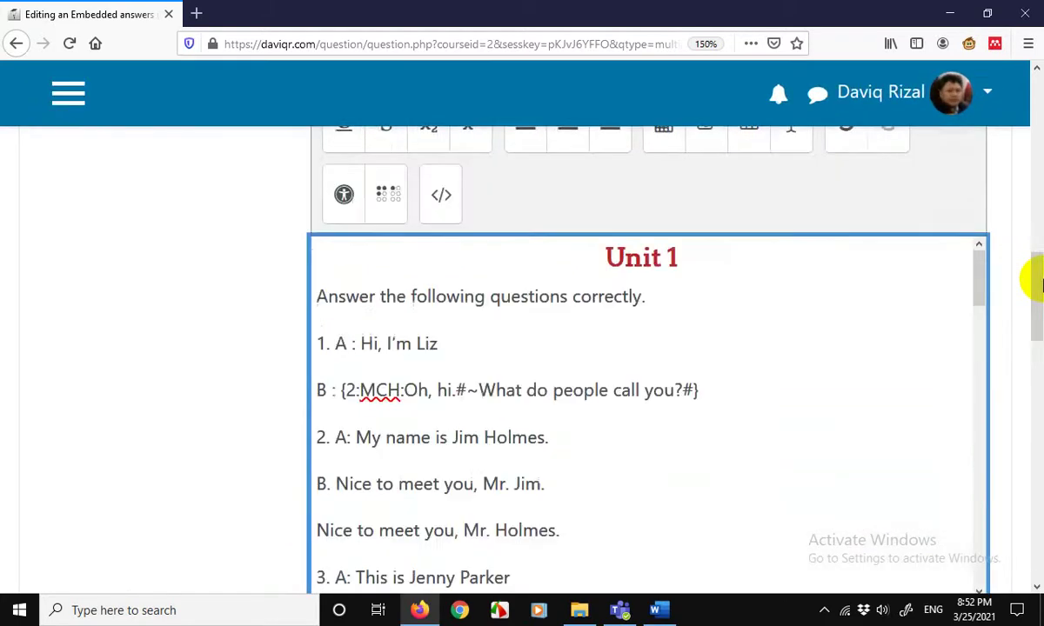
left_click_drag(1029, 264, 1032, 286)
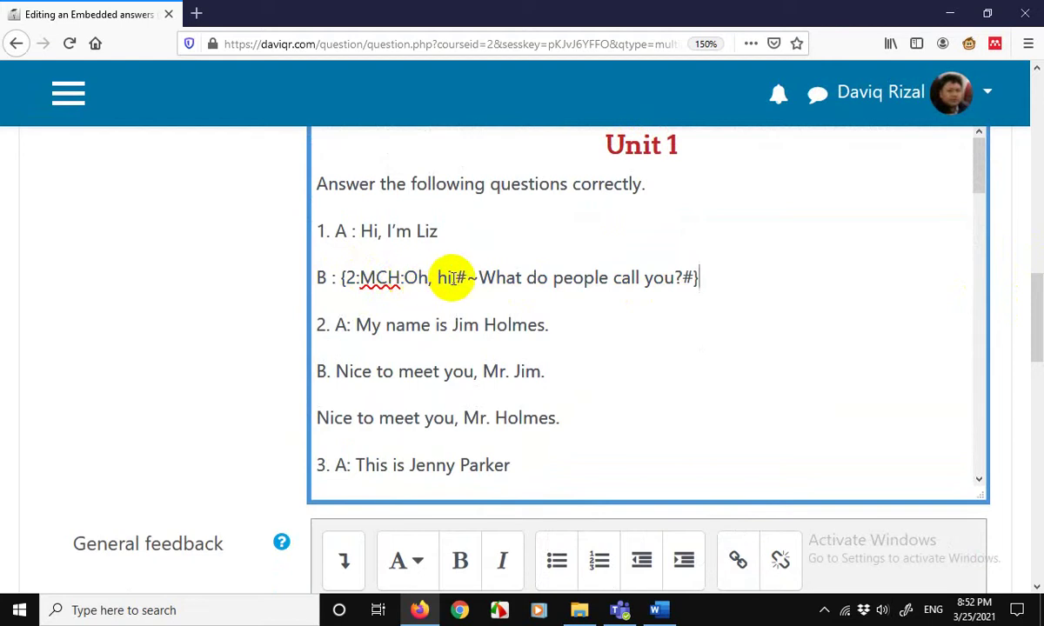
left_click_drag(452, 278, 414, 278)
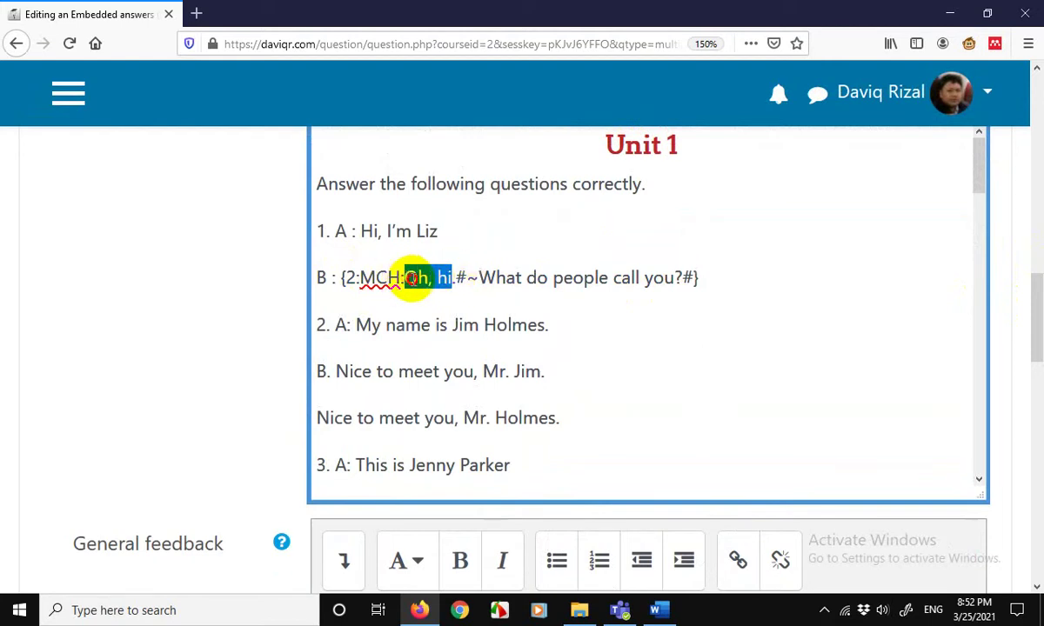
left_click(414, 279)
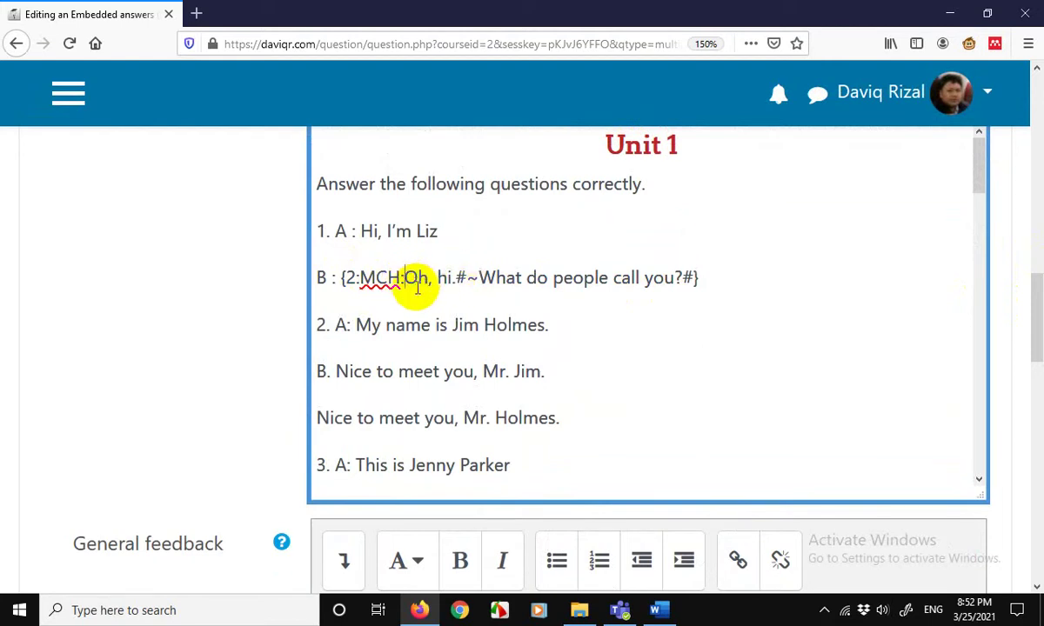
left_click(479, 277)
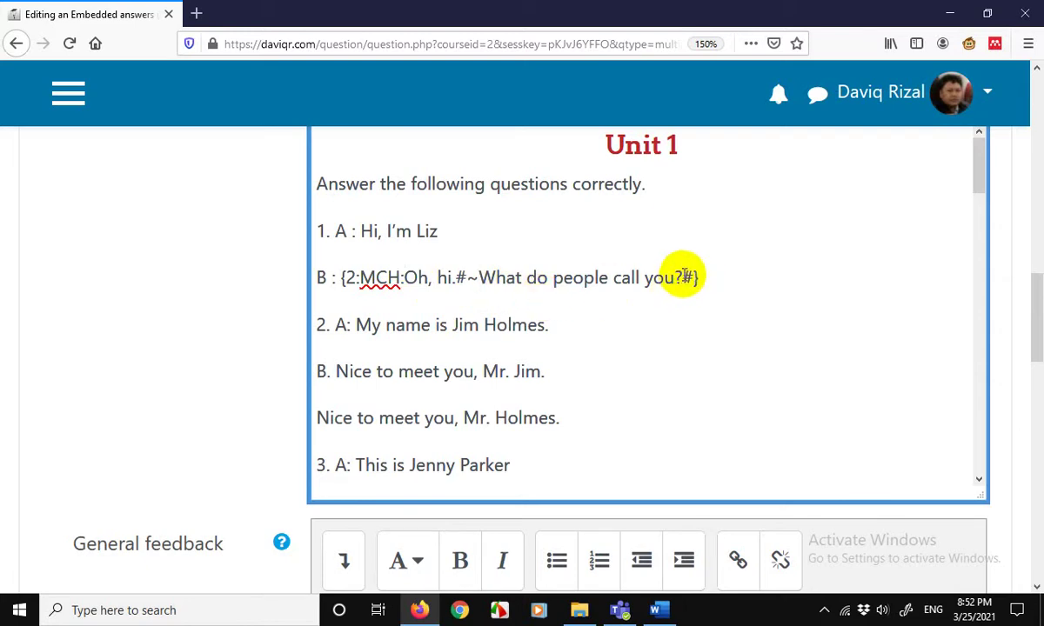
left_click_drag(682, 277, 690, 275)
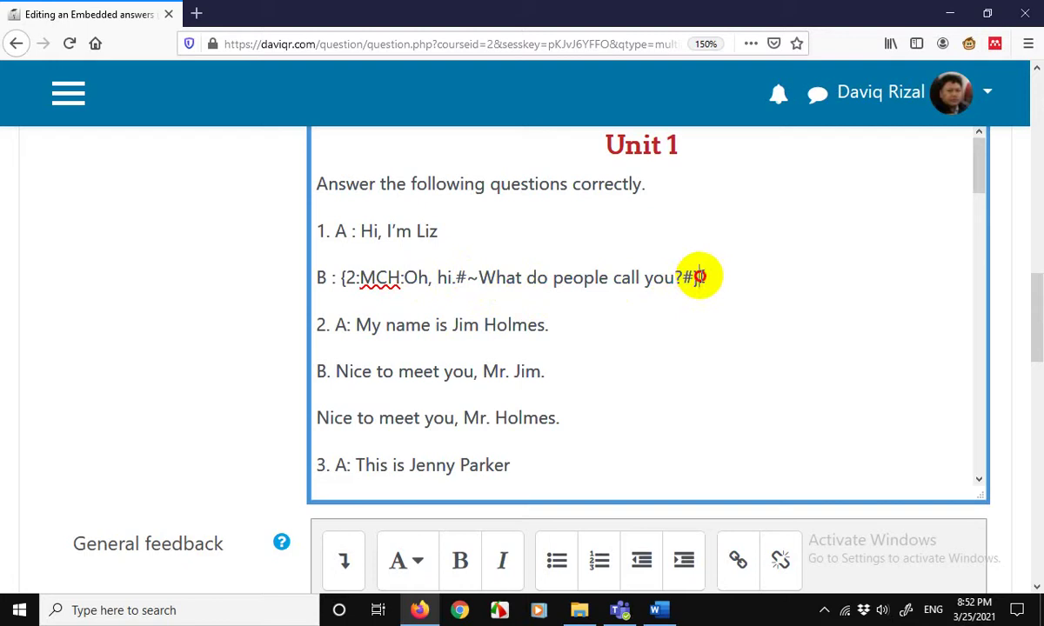
left_click(692, 277)
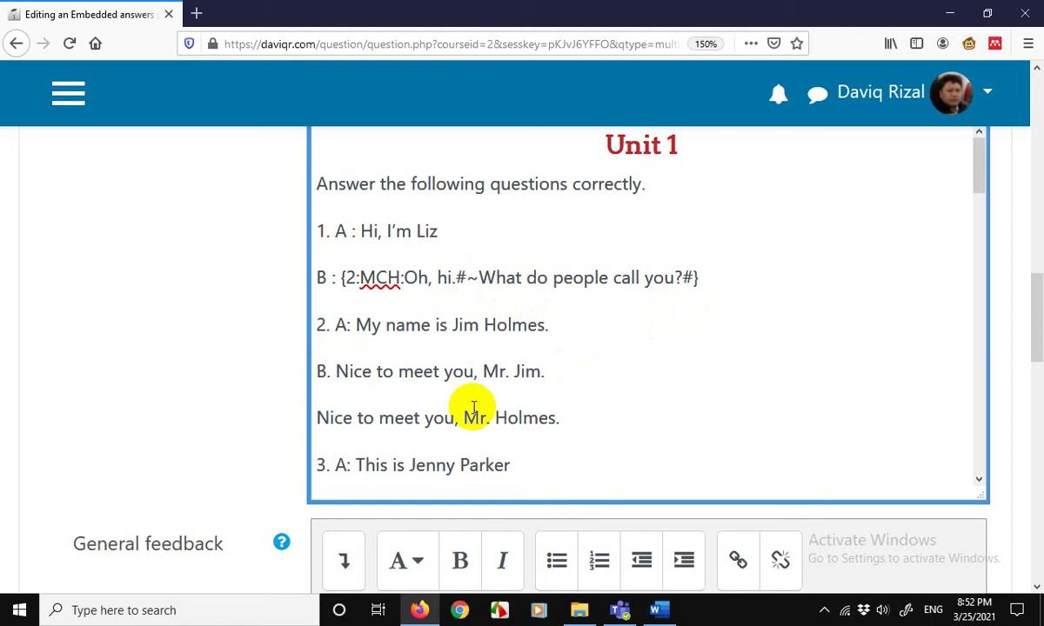
Convert question 2's two replies into one line of Cloze code, opening with "{2:MCH:", separating them with "#~" and closing with "#}"
type("{")
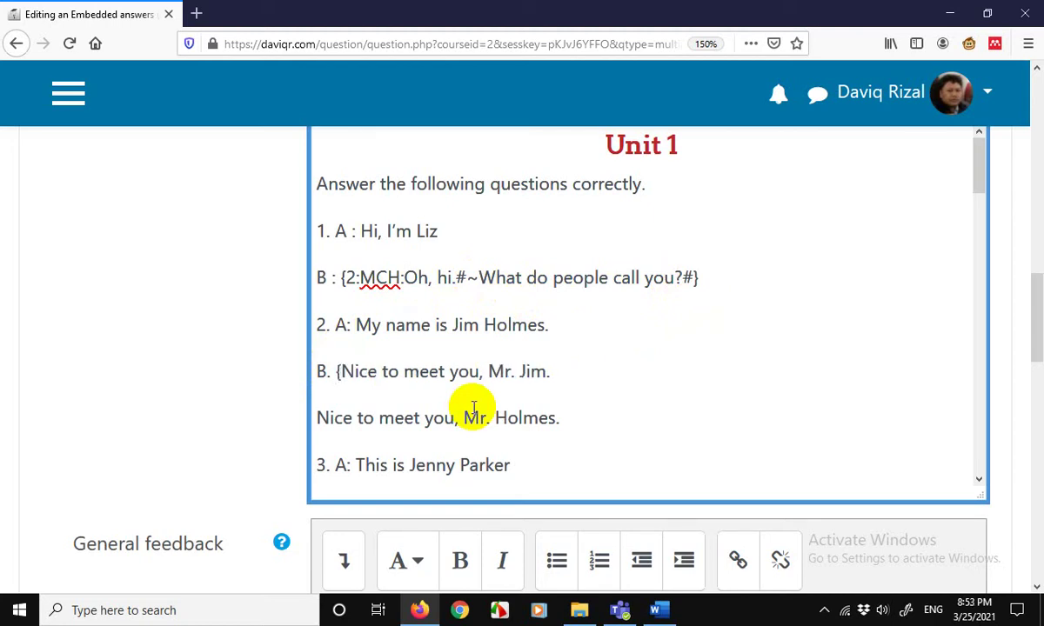
type("2:MCH")
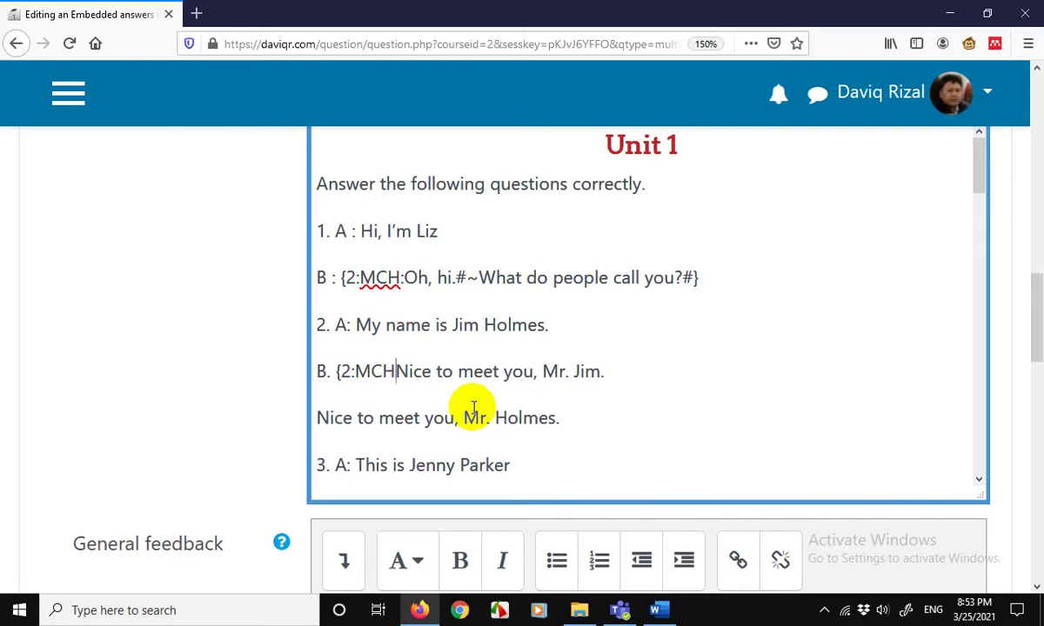
type(":")
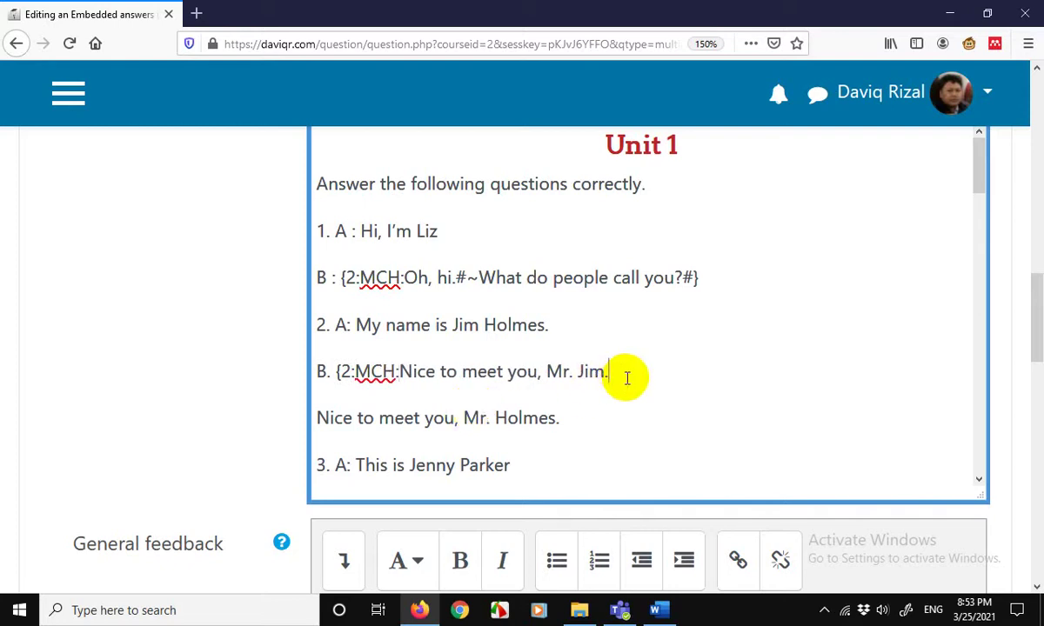
key("Delete")
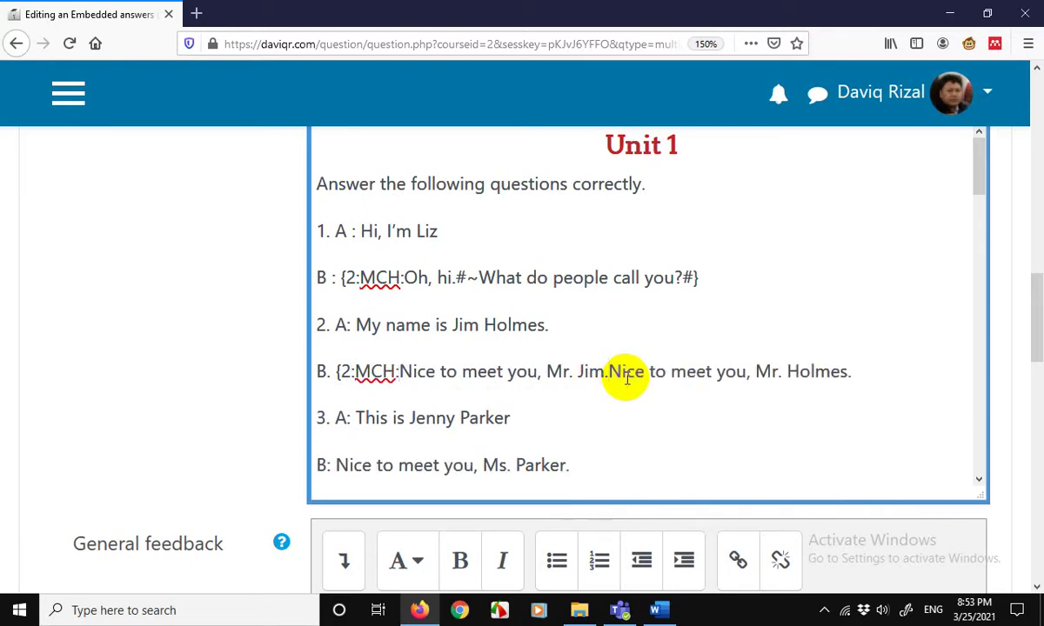
type("#~")
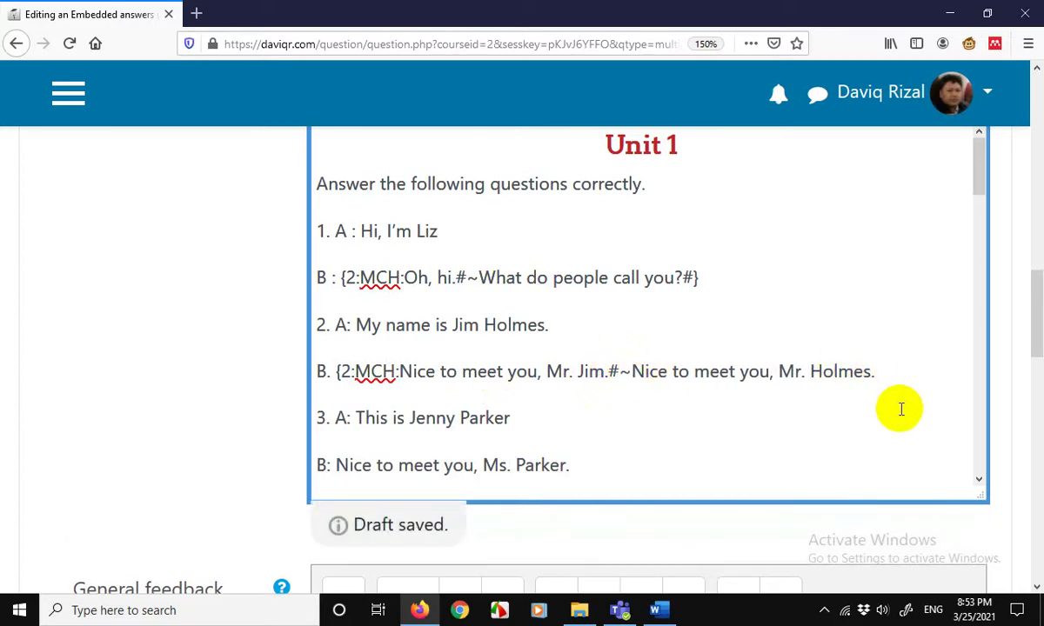
type("#}")
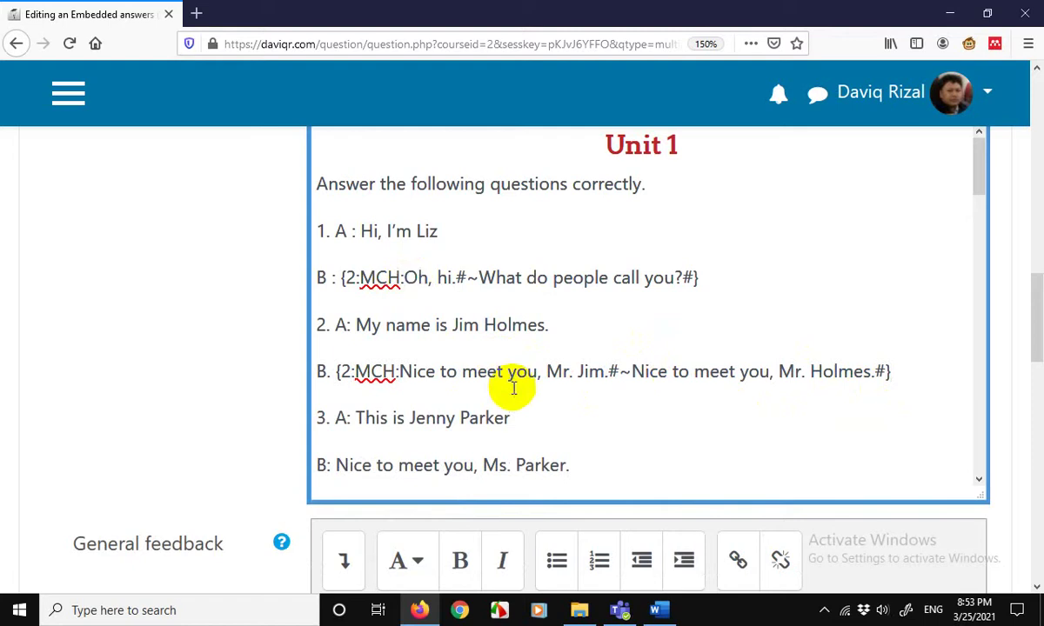
Mark the correct answers with "=", directly before "Oh, hi." in question 1 and before the second reply in question 2
type("=")
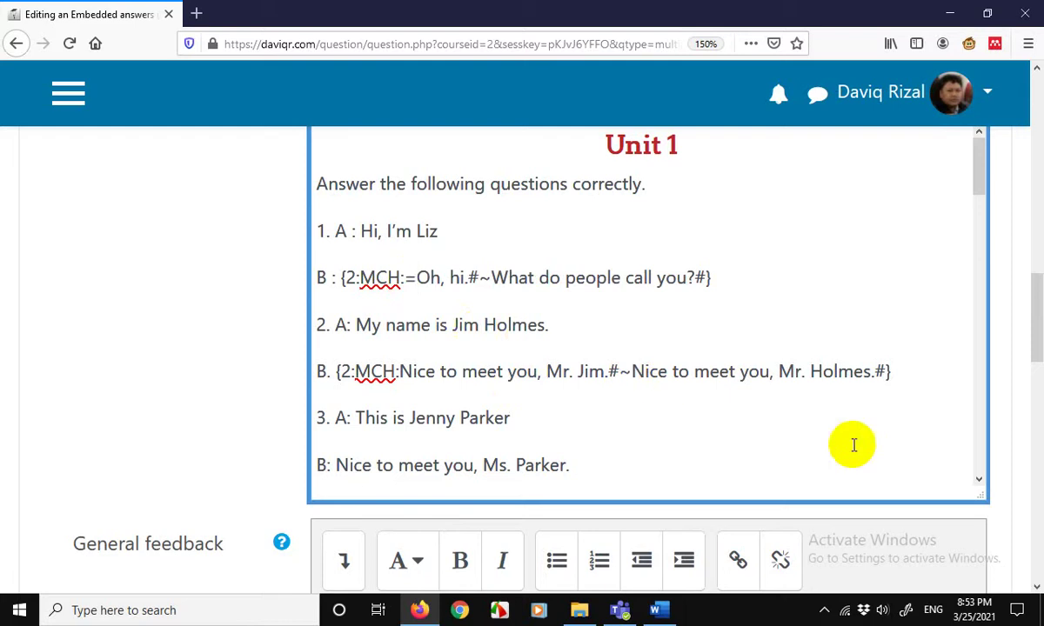
type("~=")
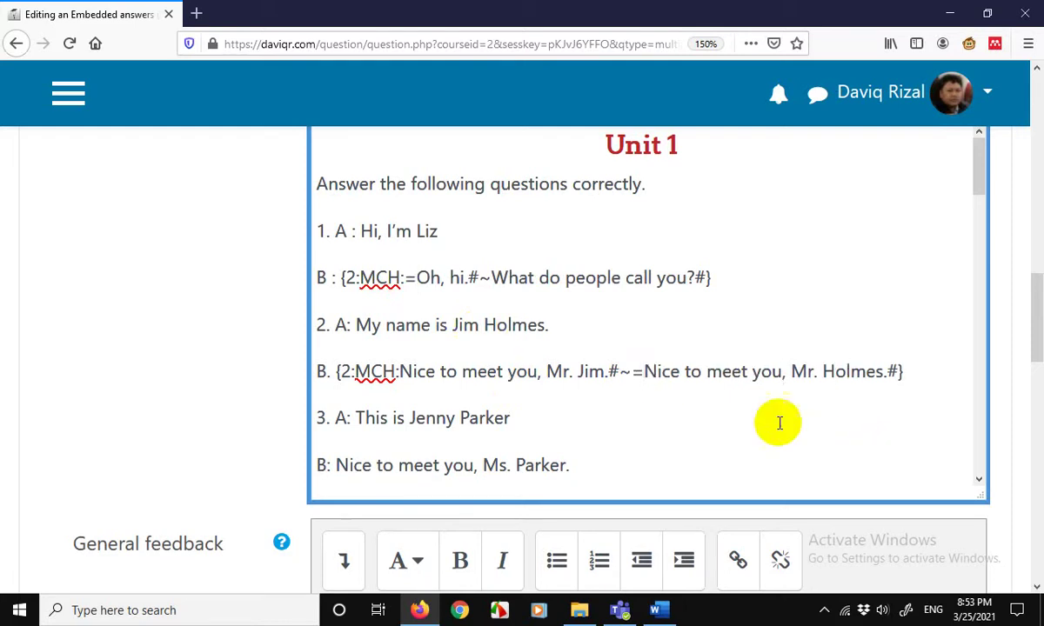
left_click_drag(631, 372, 880, 369)
left_click_drag(406, 277, 465, 277)
left_click(683, 372)
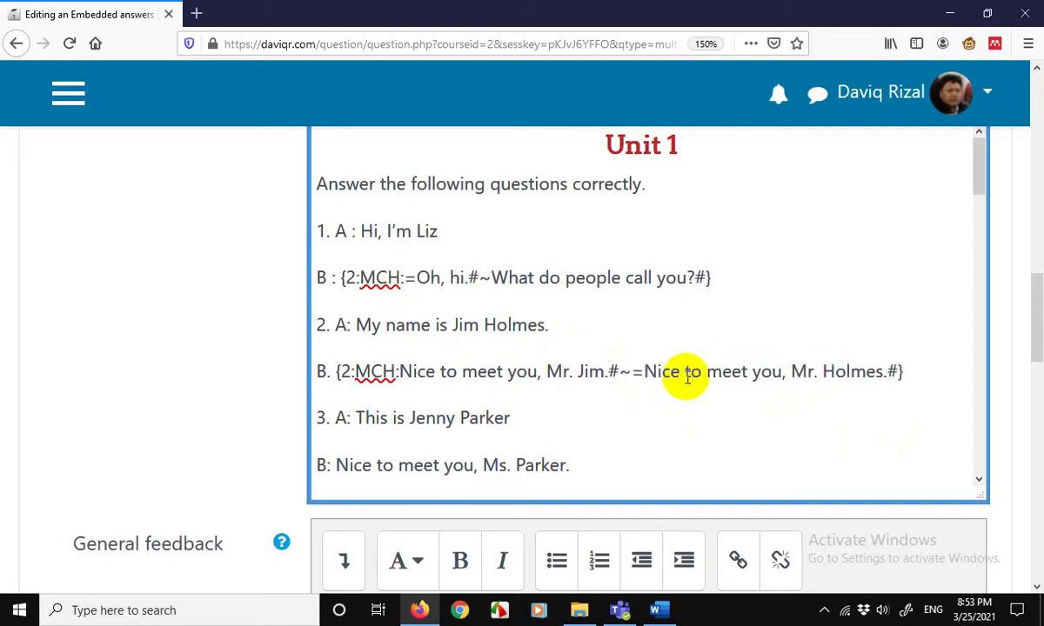
Convert question 3's two replies into one line of Cloze code with "{2:MCH:", "#~" and "#}", marking the first reply correct with "="
left_click_drag(983, 171, 974, 209)
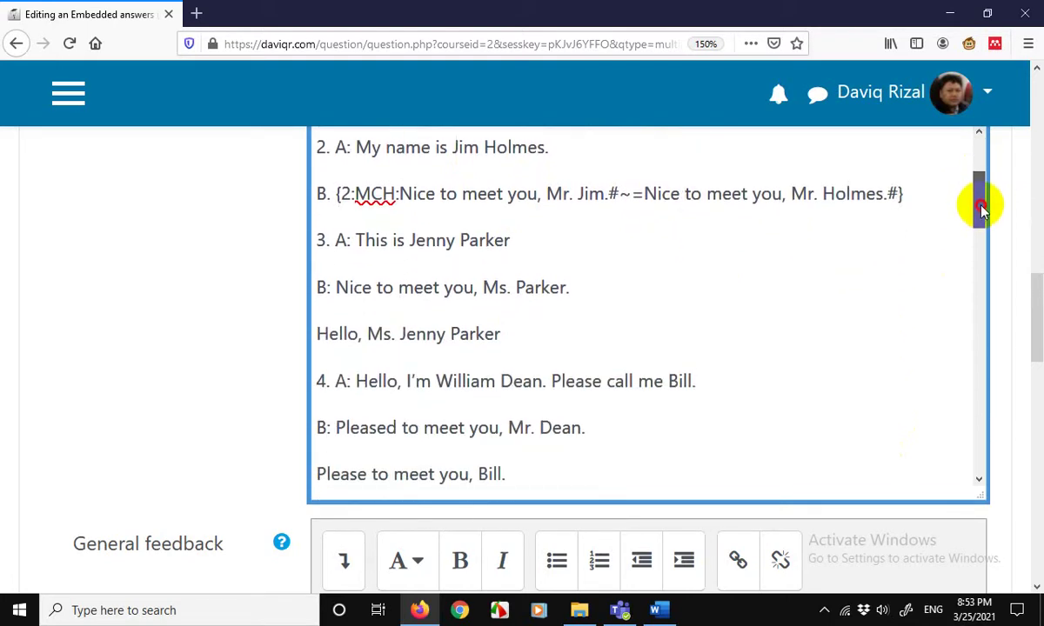
left_click(336, 287)
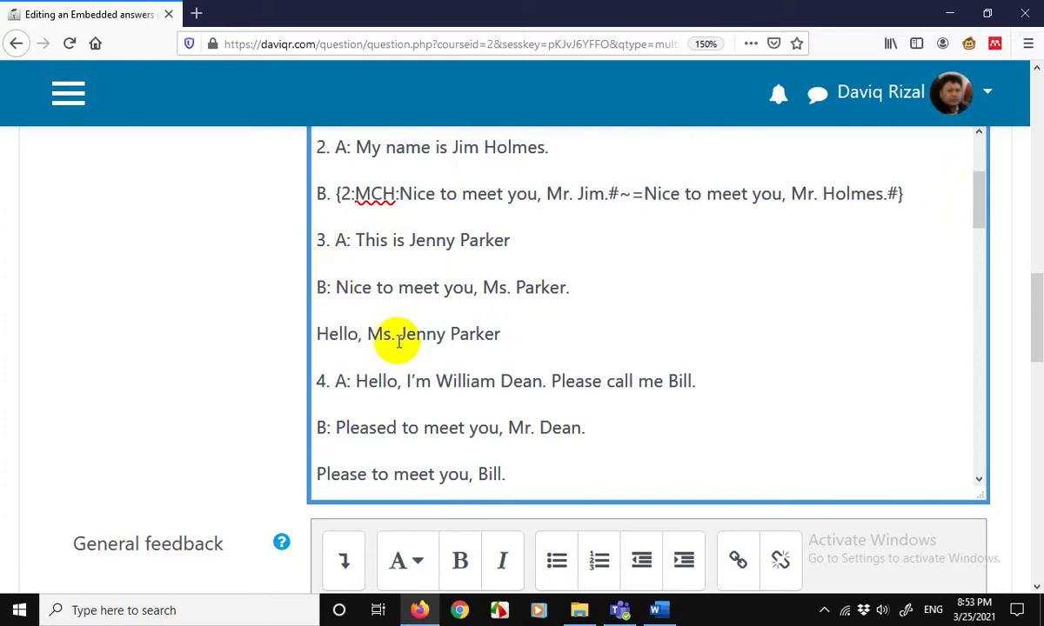
type("{2:MC")
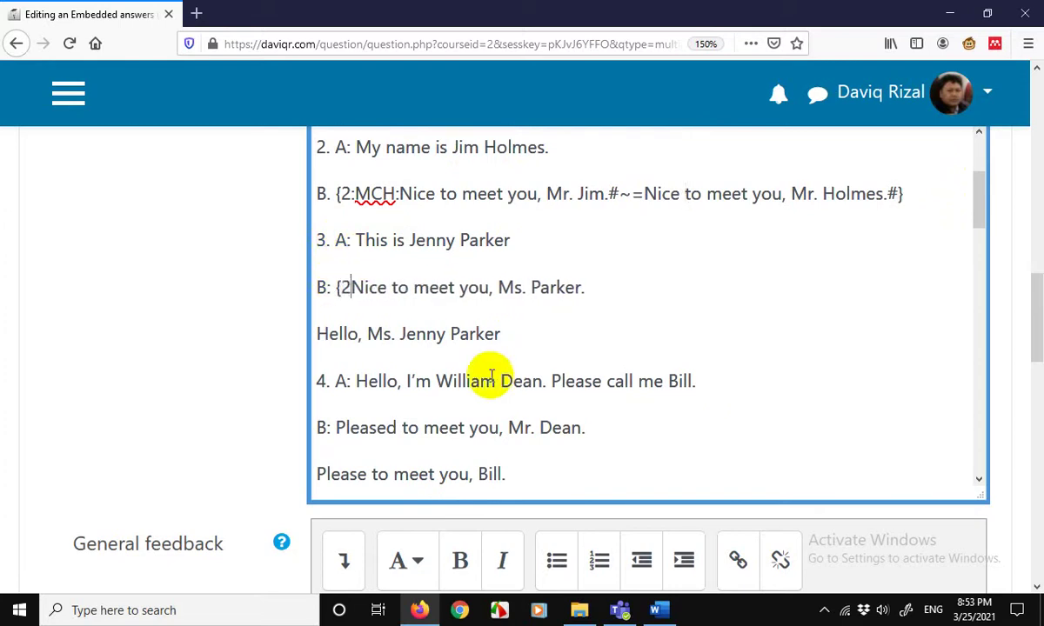
type("H")
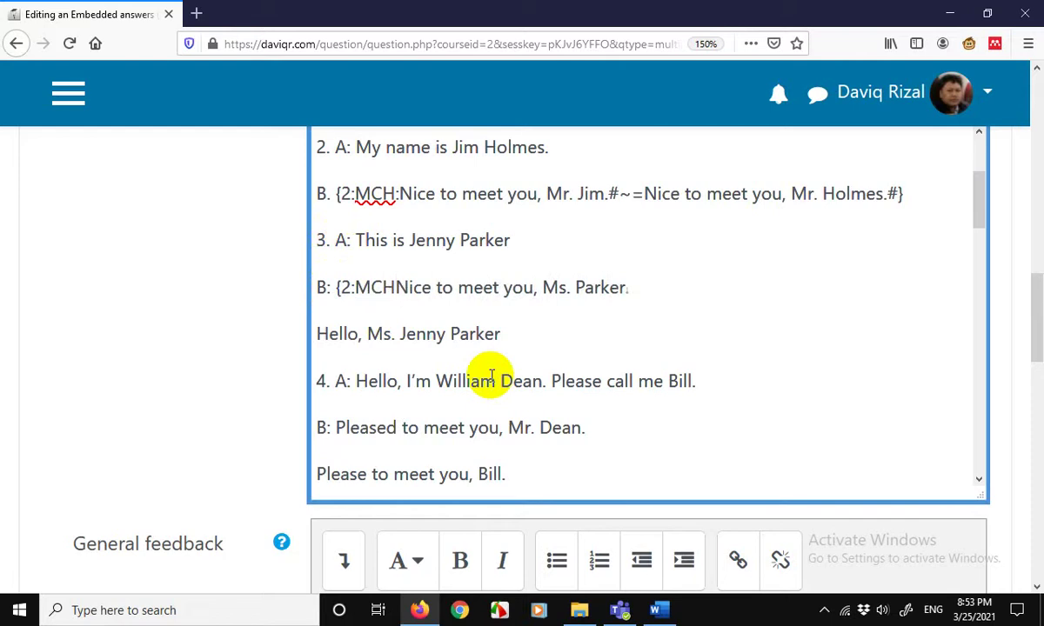
type(":")
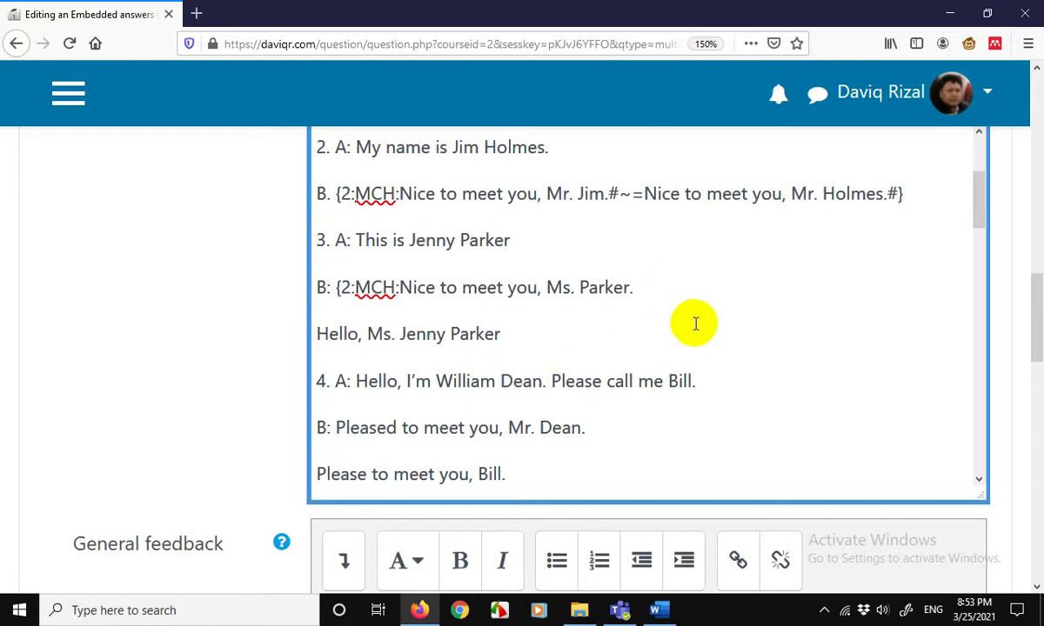
key("Delete")
type("#~Hello, Ms. Jenny Parker")
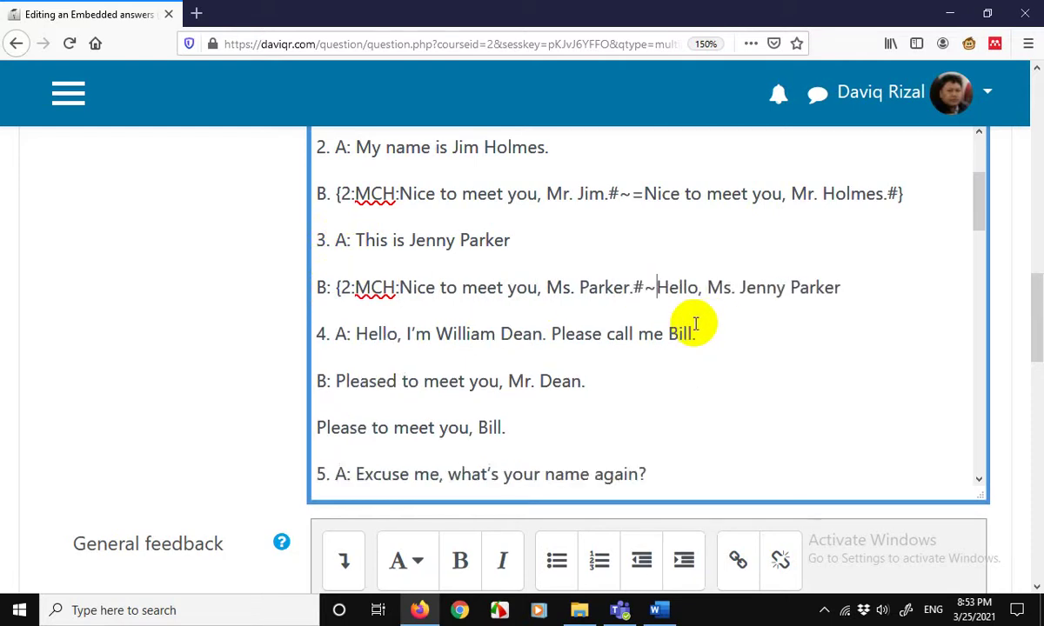
left_click(859, 287)
type("#}")
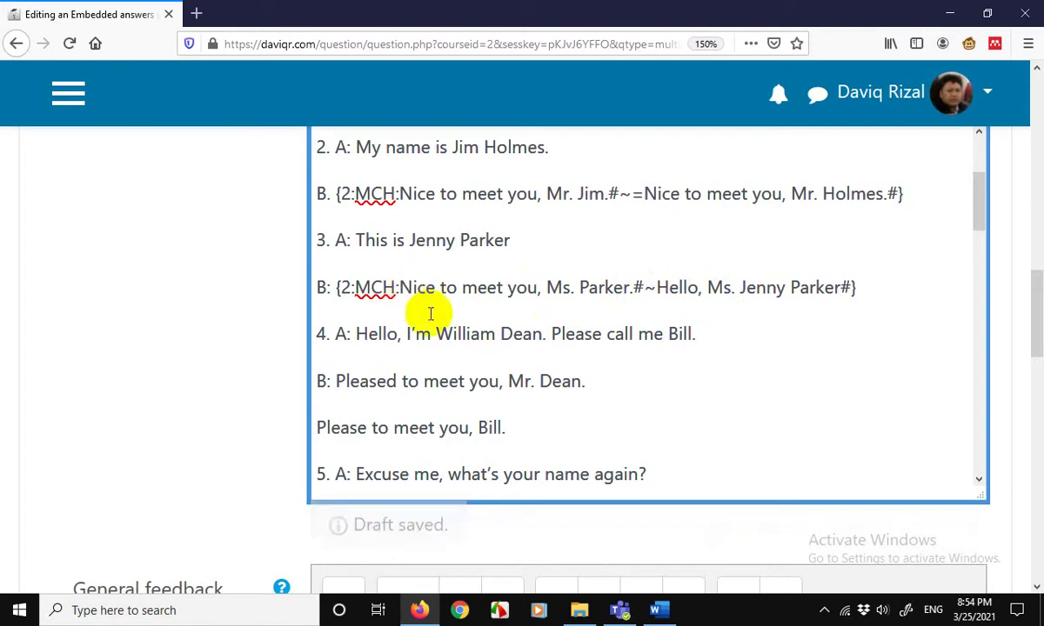
type("=")
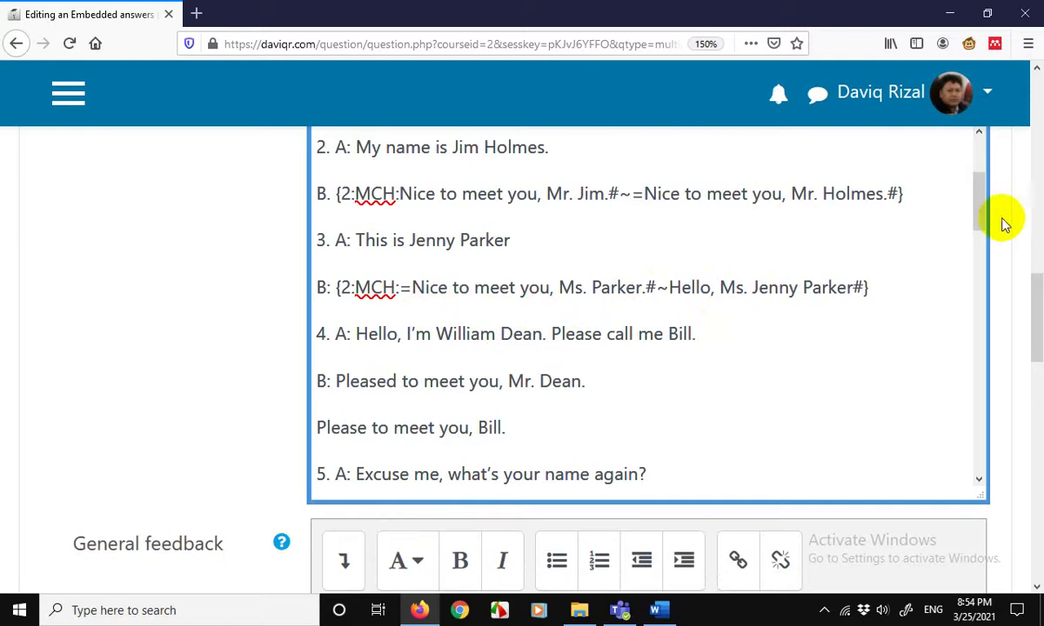
Convert question 4's two replies into one line of Cloze code, opening with "{2:MCH:", separating them with "#~" and closing with "#}"
scroll(979, 203, "down", 1)
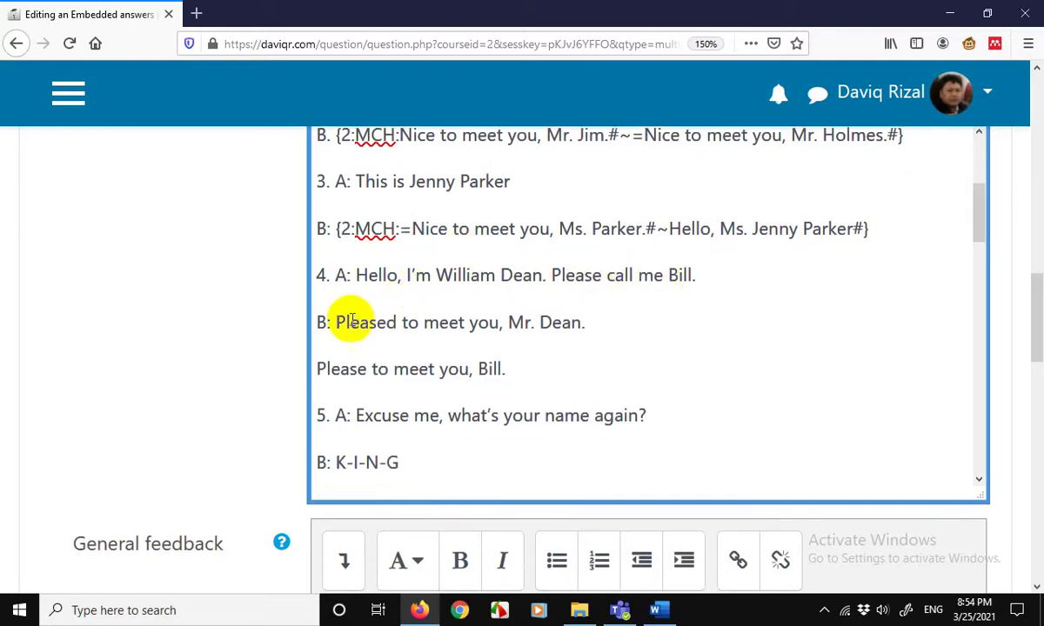
type("{")
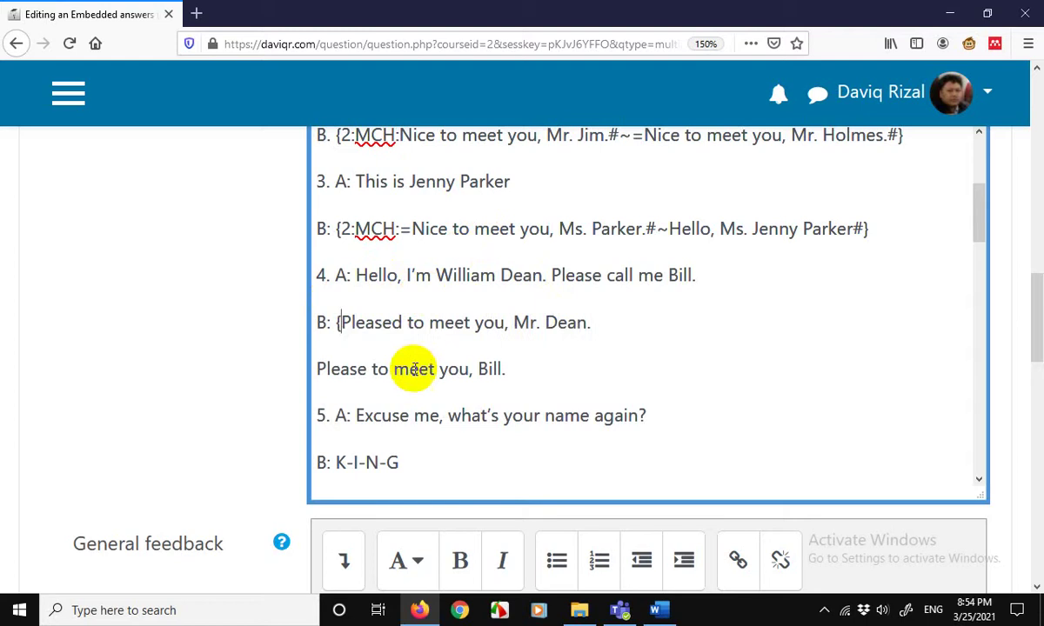
type("2:MCH")
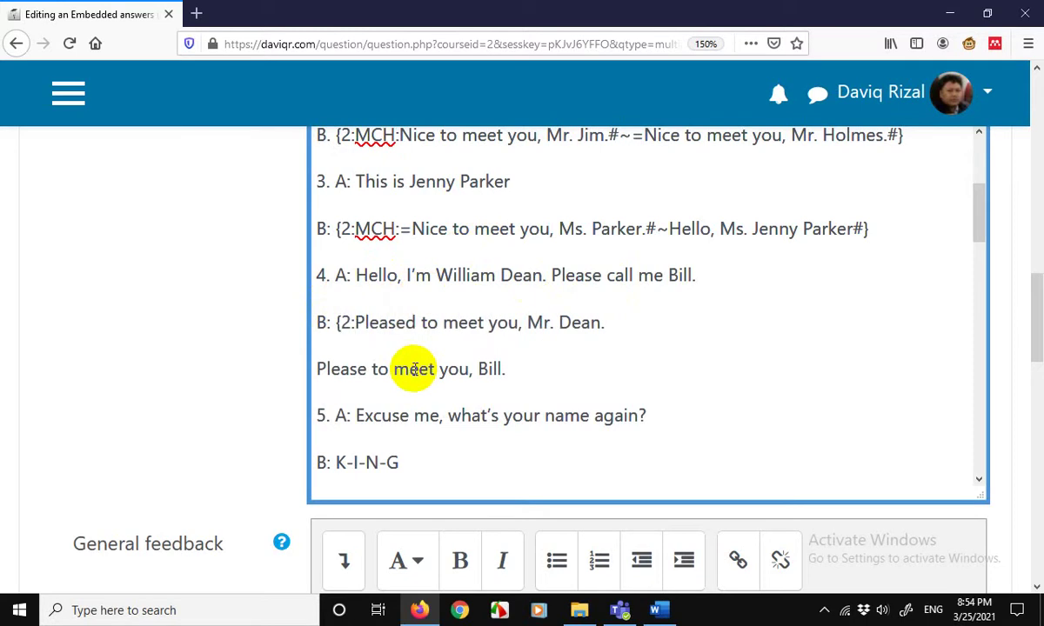
type(":")
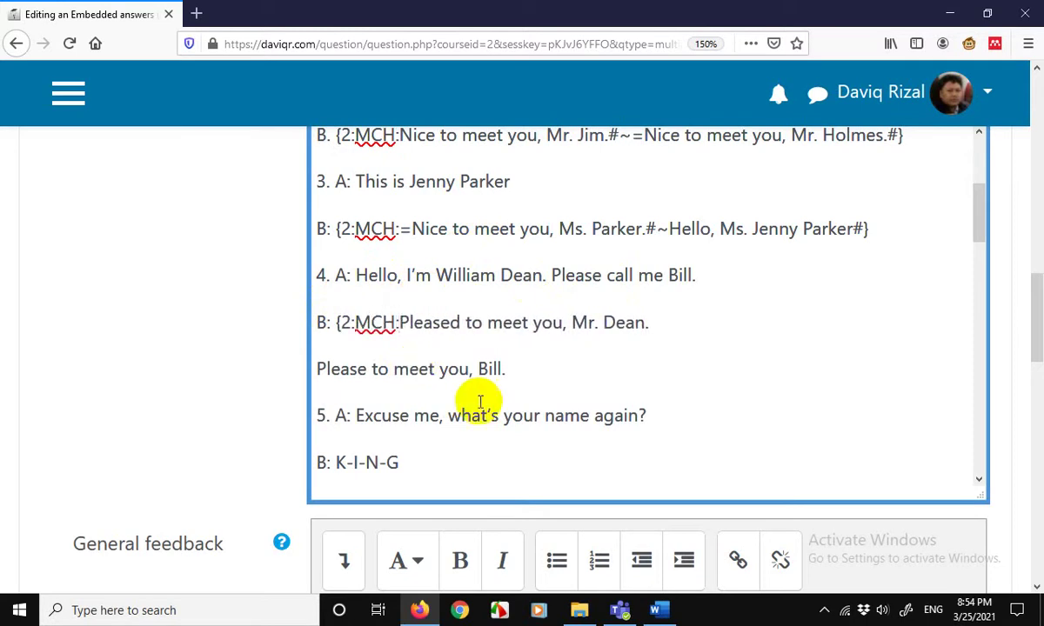
left_click(714, 317)
type("#~")
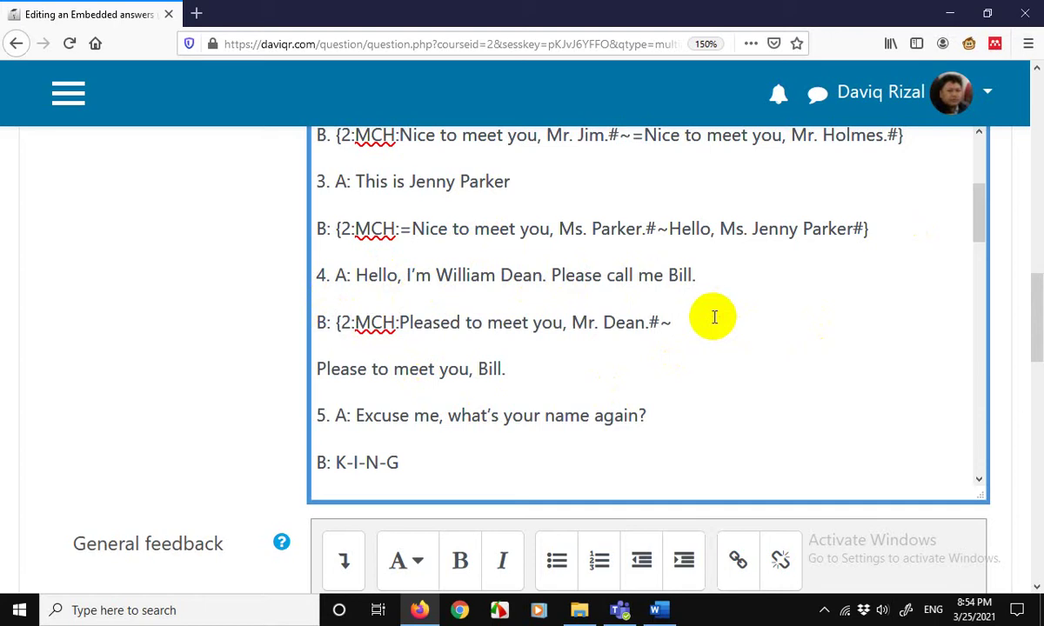
key("Delete")
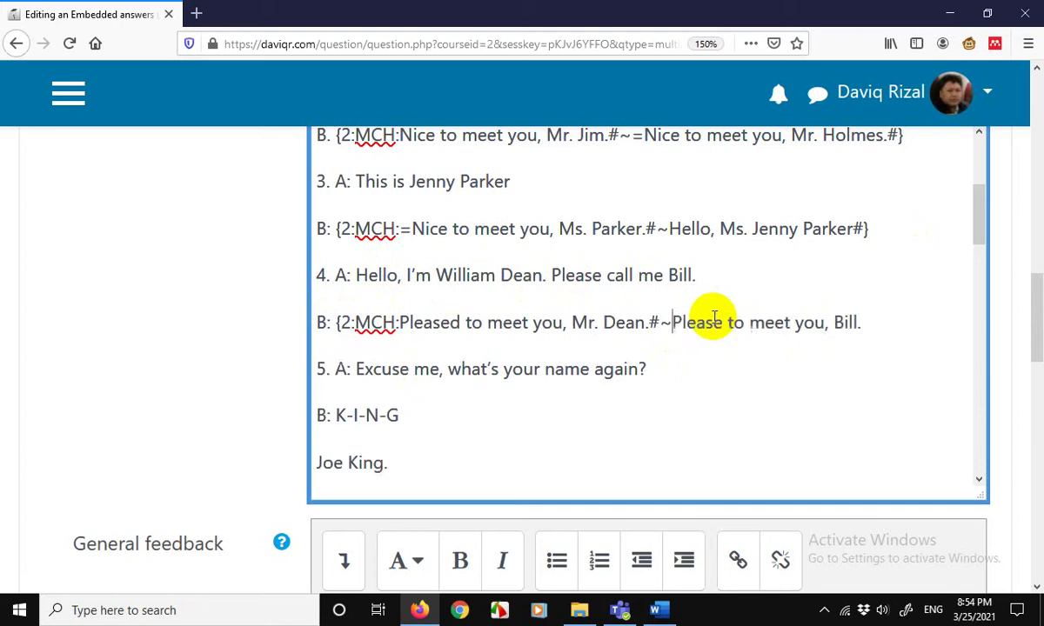
left_click(878, 327)
type("#")
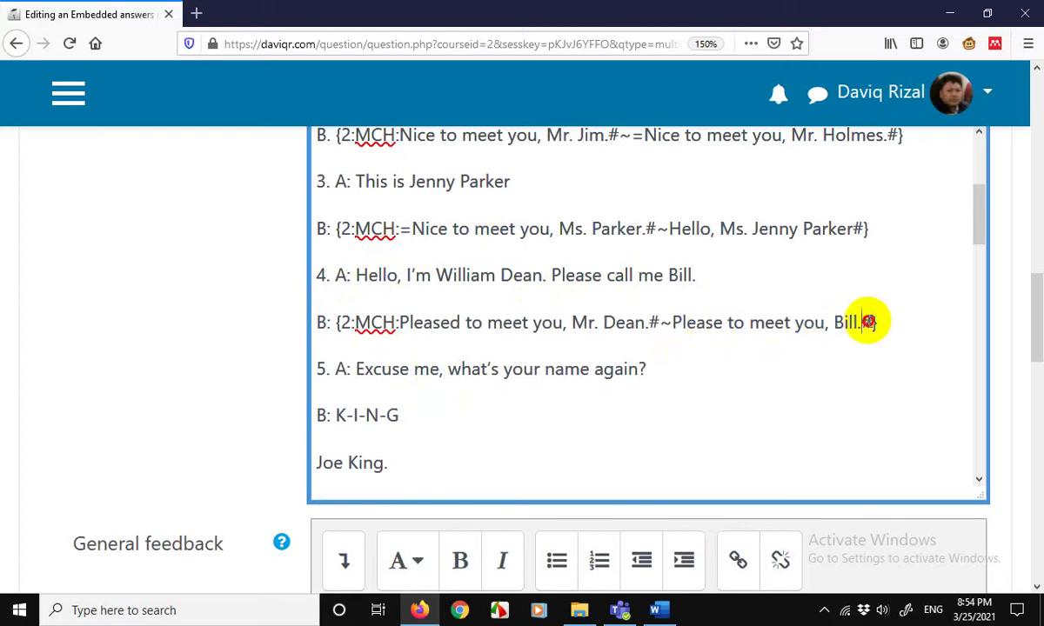
left_click_drag(862, 321, 880, 320)
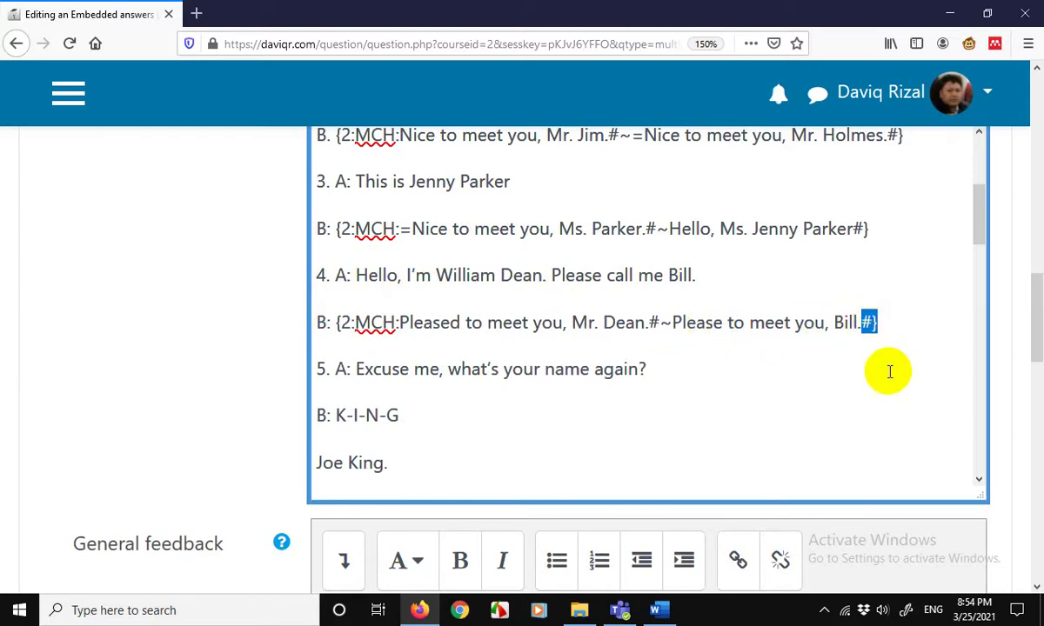
left_click(665, 371)
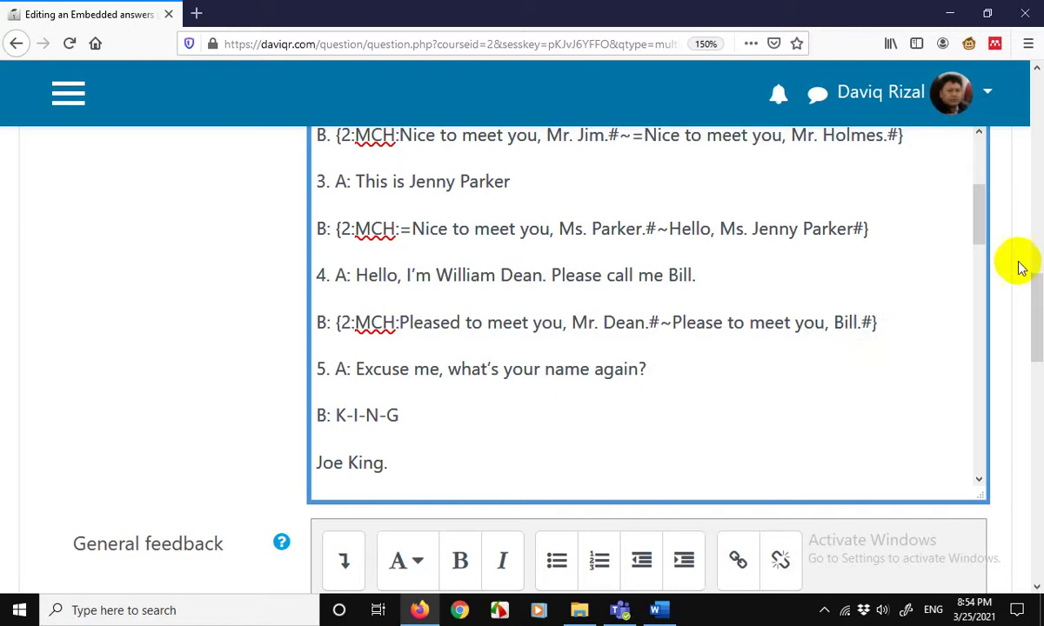
Mark the first reply of question 4 as the correct answer by inserting "=" directly after "{2:MCH:"
scroll(981, 233, "down", 1)
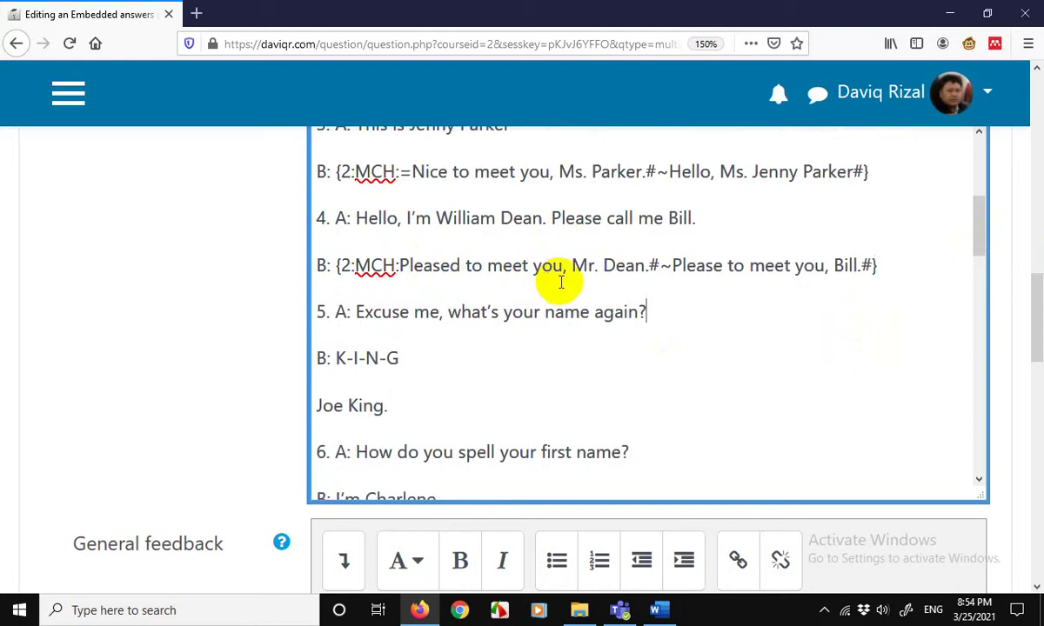
left_click(397, 264)
type("=")
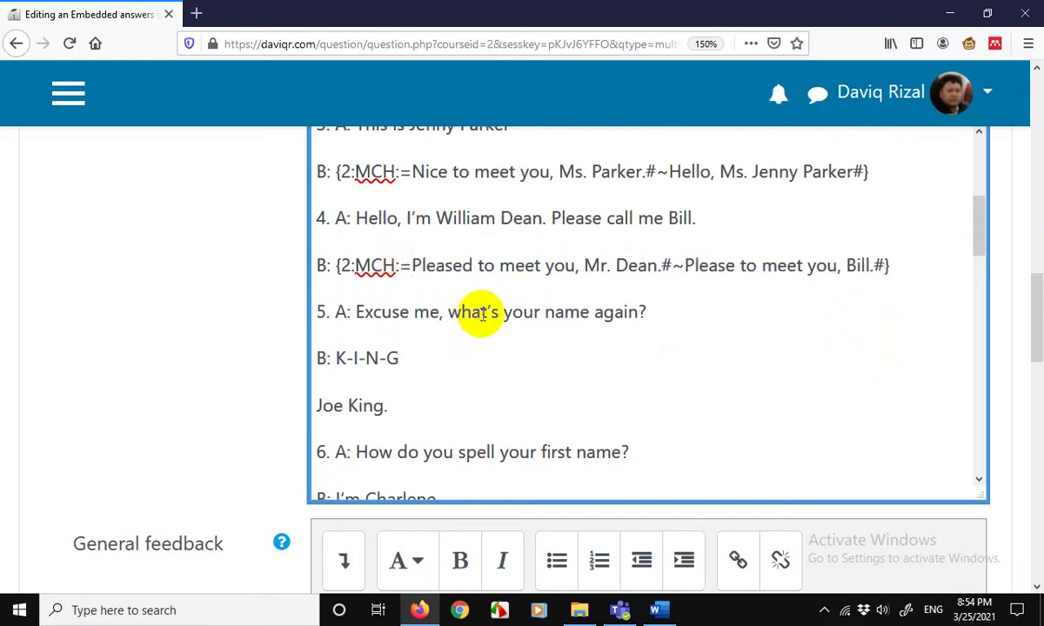
Convert question 5's two replies into one line of Cloze code, opening with "{2:MCH:", separating them with "#~" and closing with "#}"
left_click(334, 357)
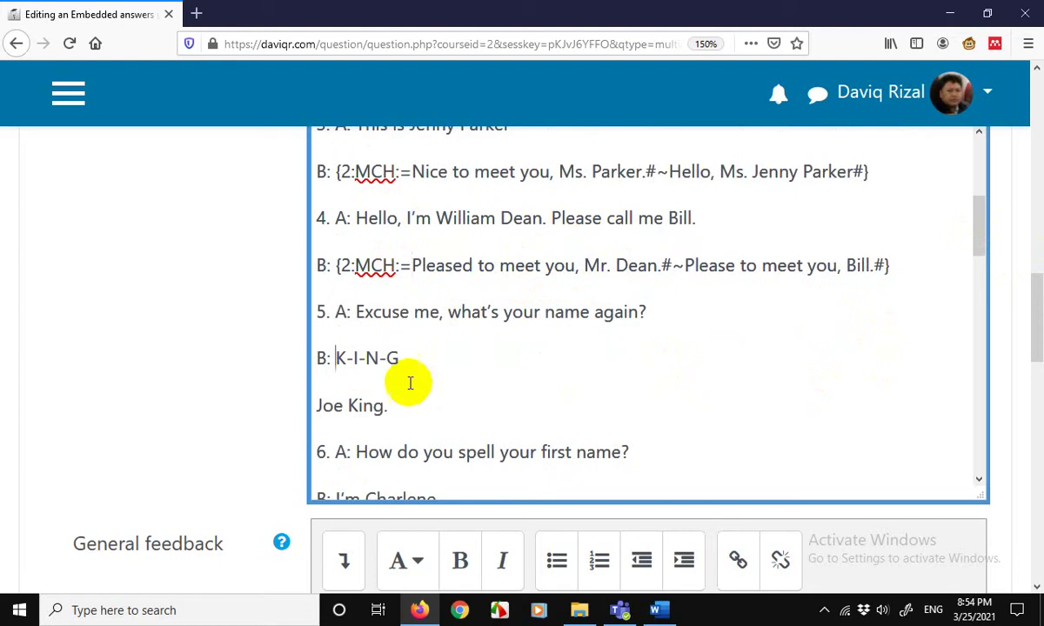
type("{2:M")
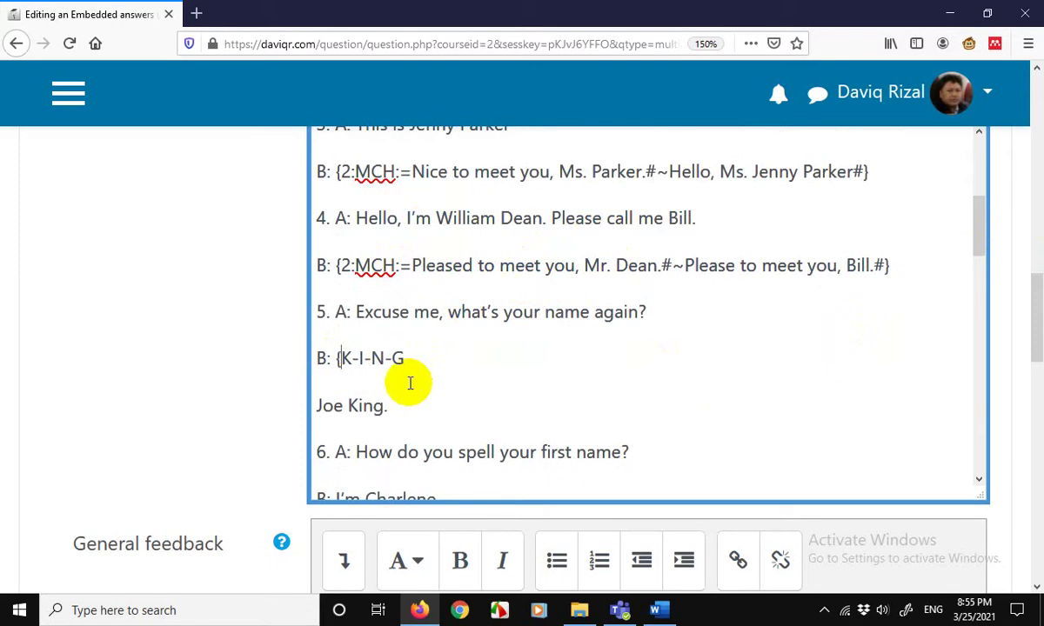
type("CH")
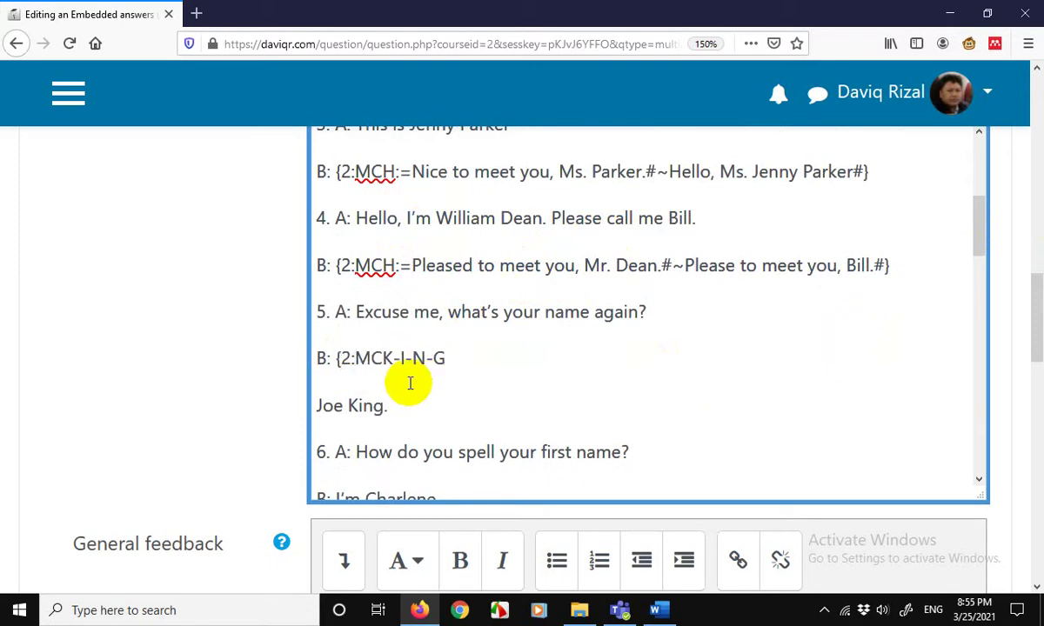
type(":K-I-N-G")
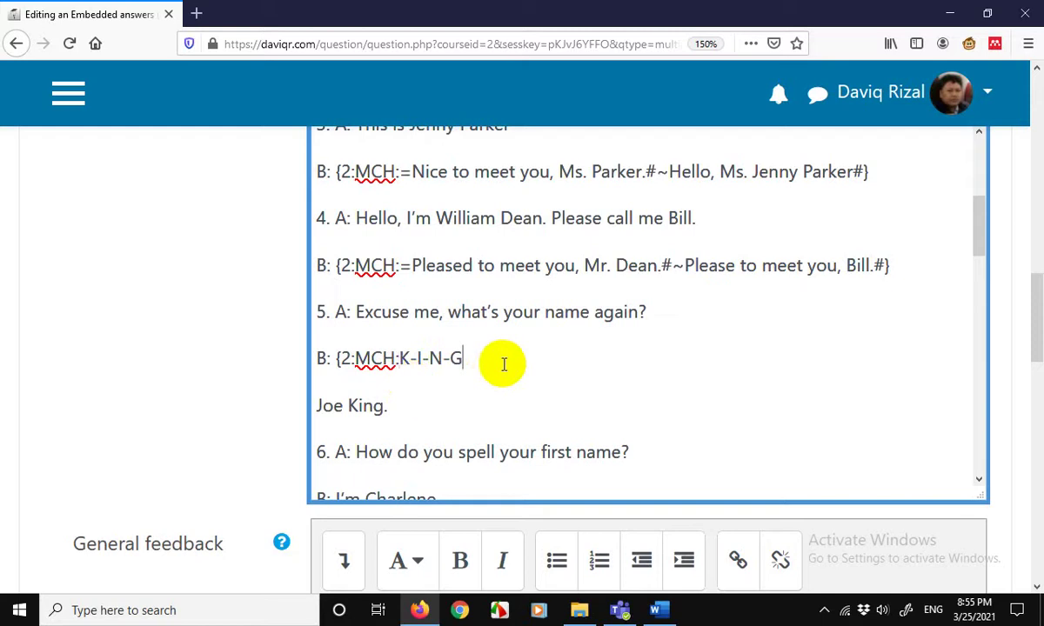
type("#")
key("Delete")
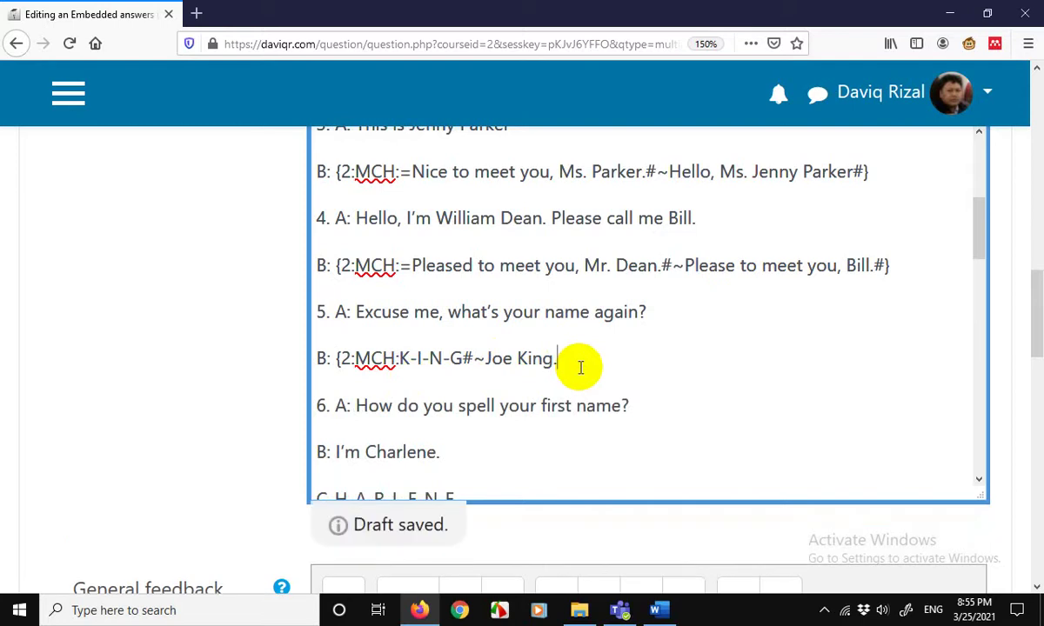
type("#}")
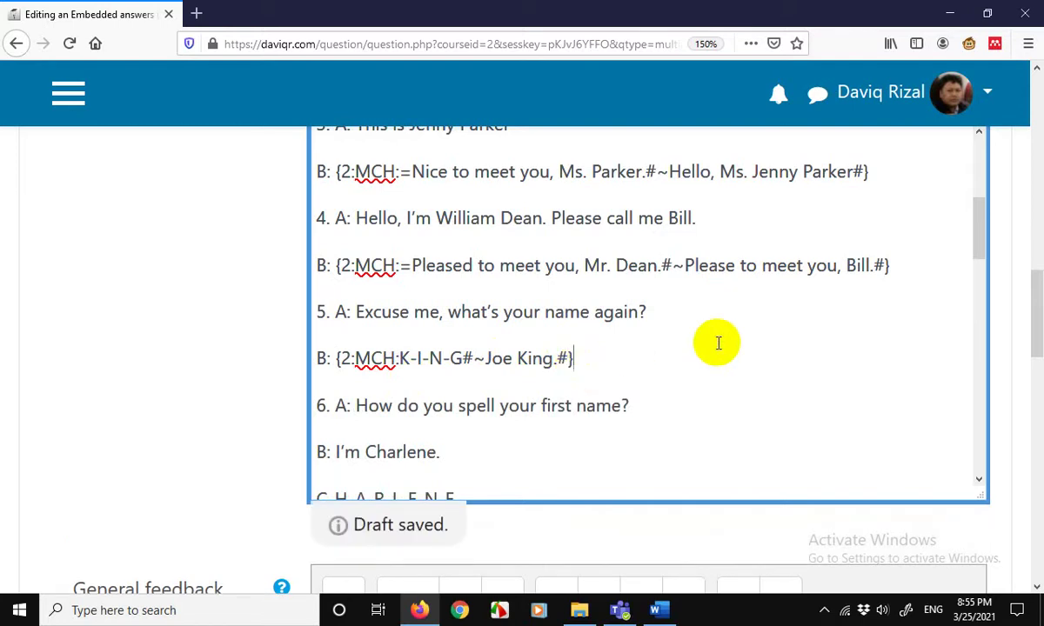
Convert question 6's two replies into one line of Cloze code with "{2:MCH:", "#~" and "#}", marking the second reply correct with "="
left_click_drag(981, 235, 983, 259)
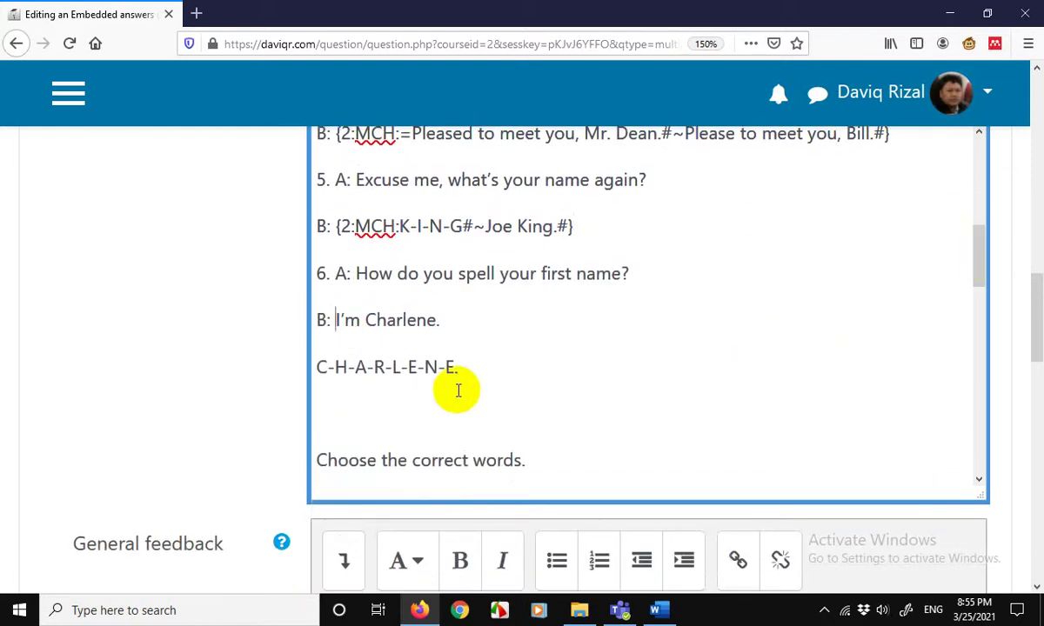
type("{")
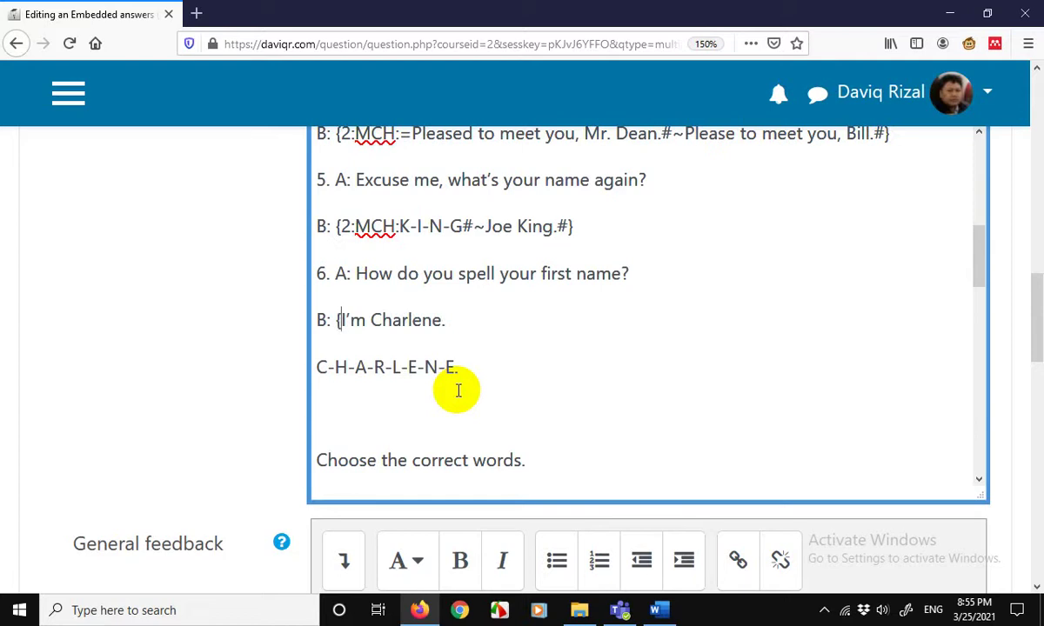
type("2:MC")
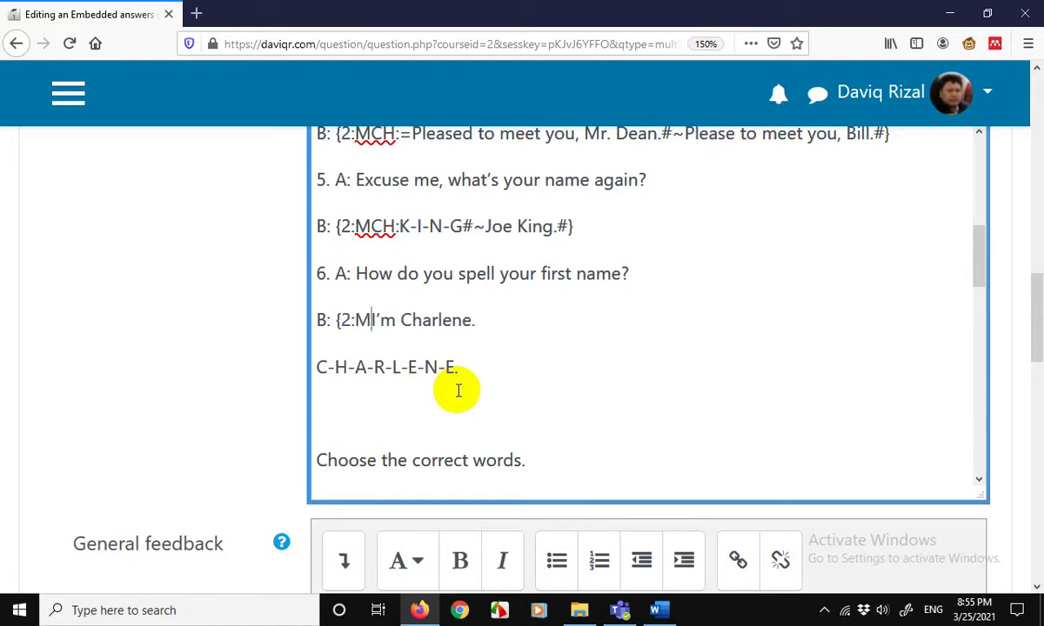
type("H:")
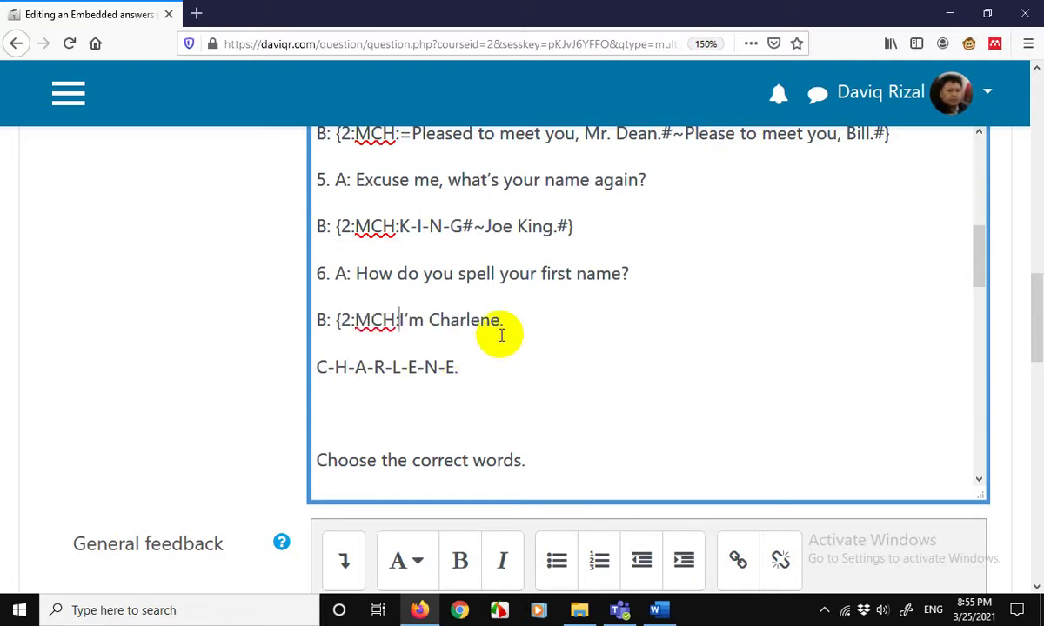
type("#")
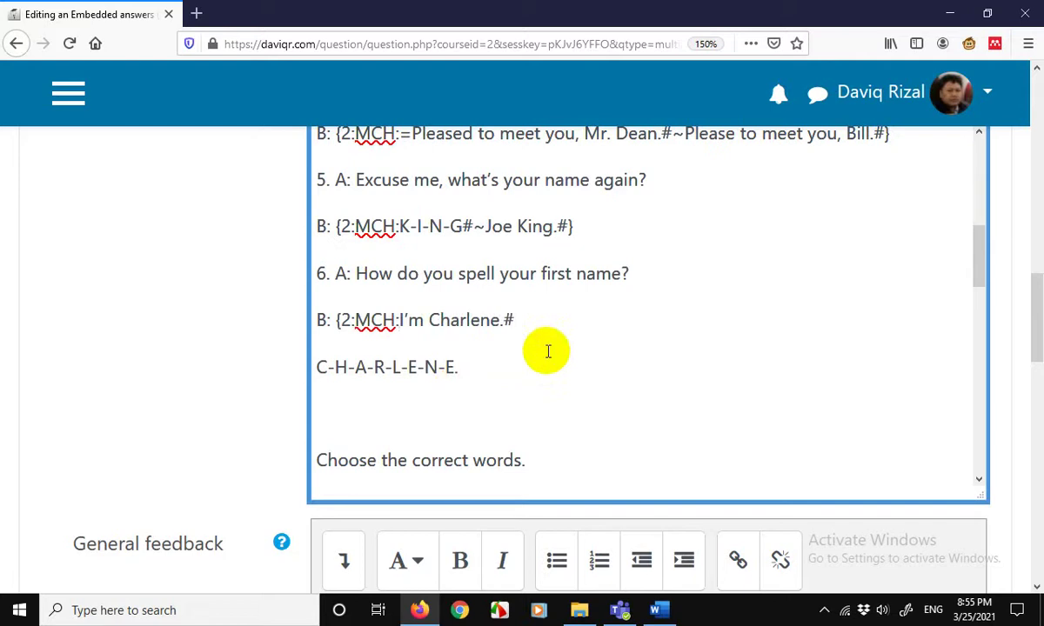
type("~")
key("Delete")
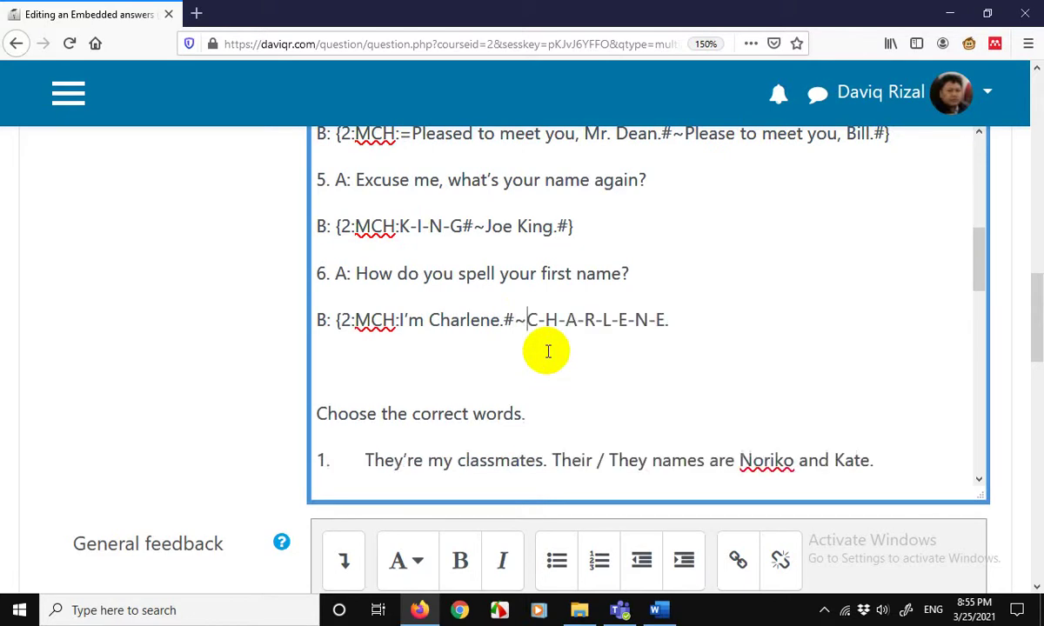
left_click(693, 318)
type("#}")
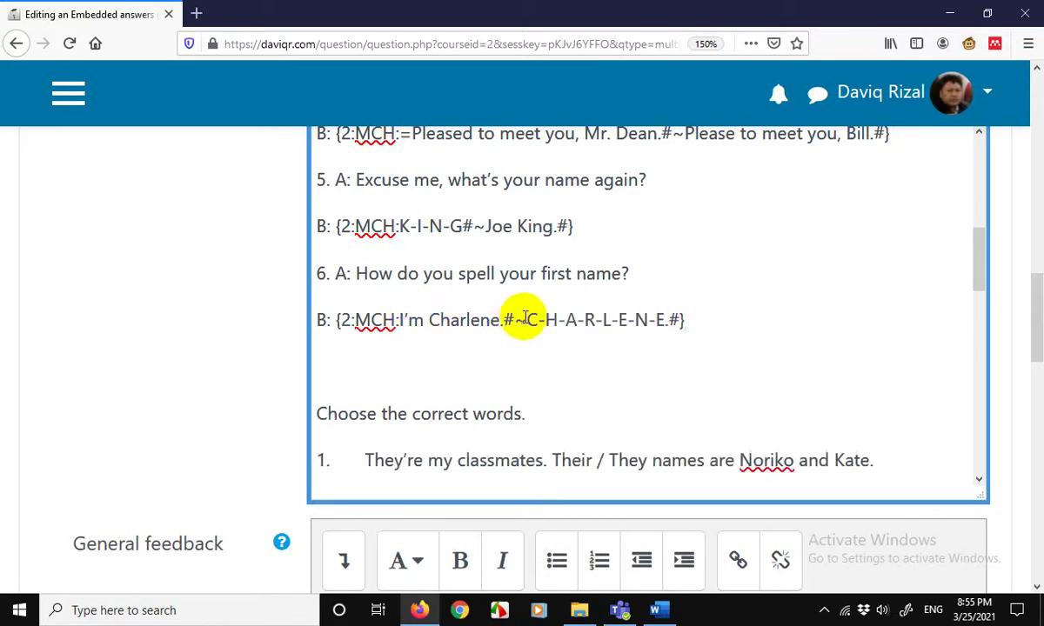
left_click(527, 319)
type("=")
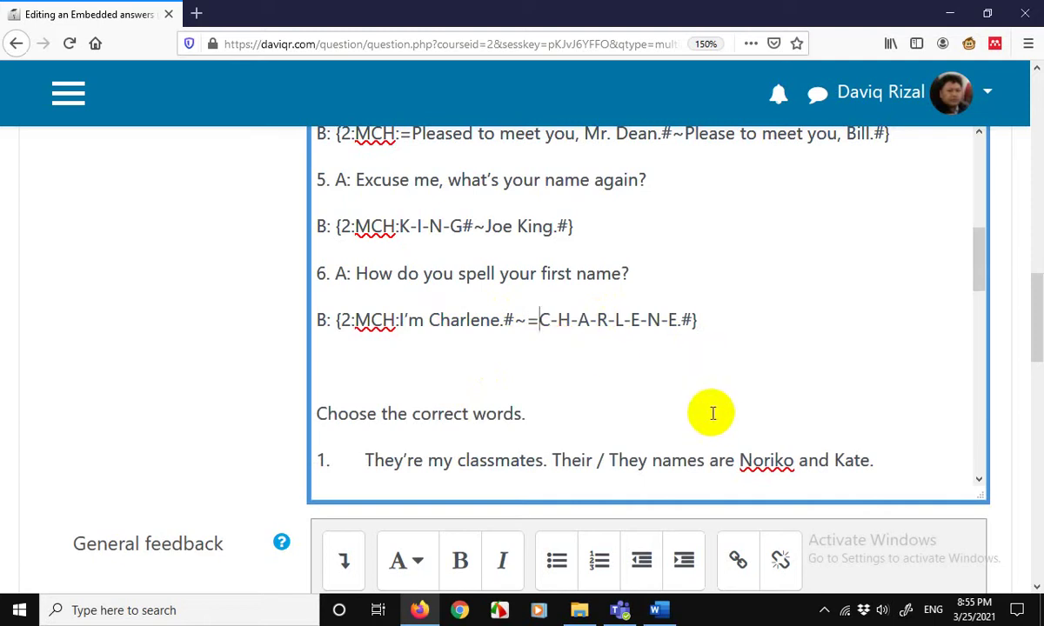
left_click(530, 414)
key("shift+Home")
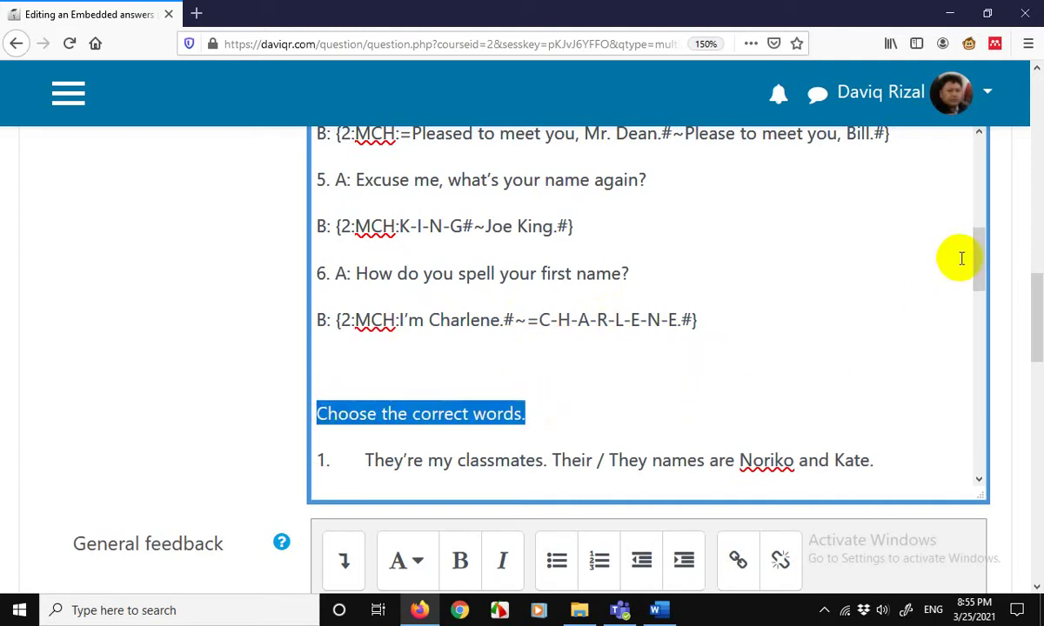
Convert "Their / They" in sentence 1 of "Choose the correct words" into the Cloze code "{2:MC:Their#~They#}", replacing the slash and its spaces
left_click_drag(983, 264, 984, 294)
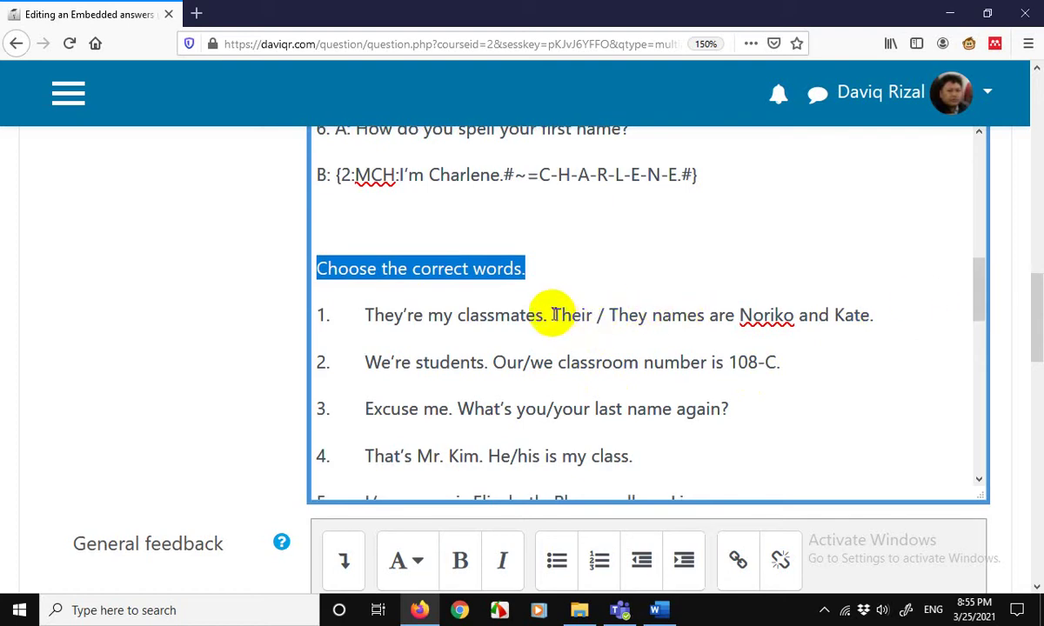
left_click(520, 313)
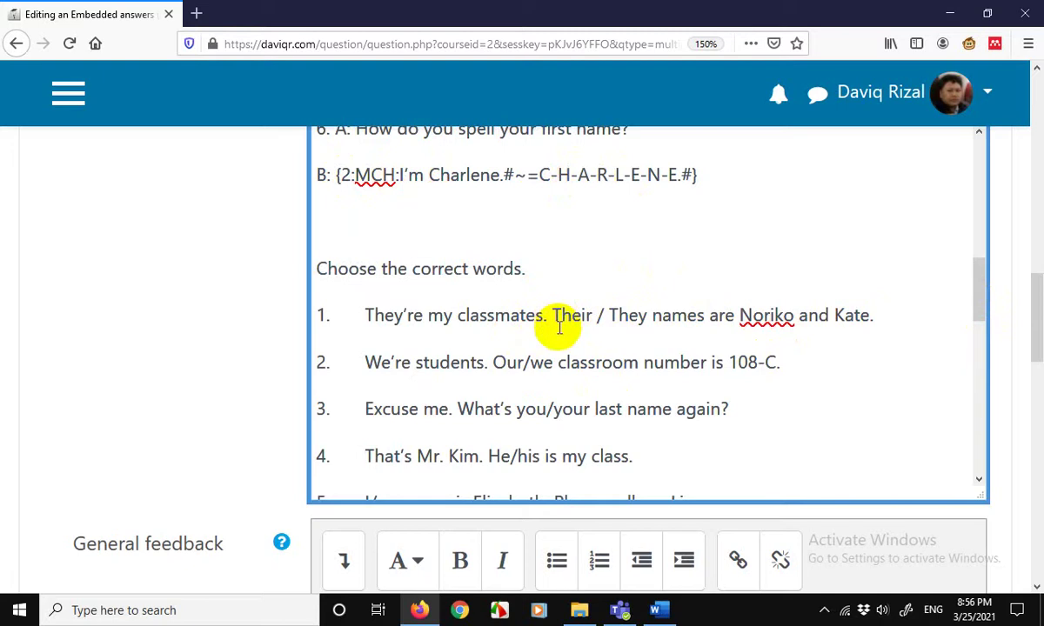
type("{2")
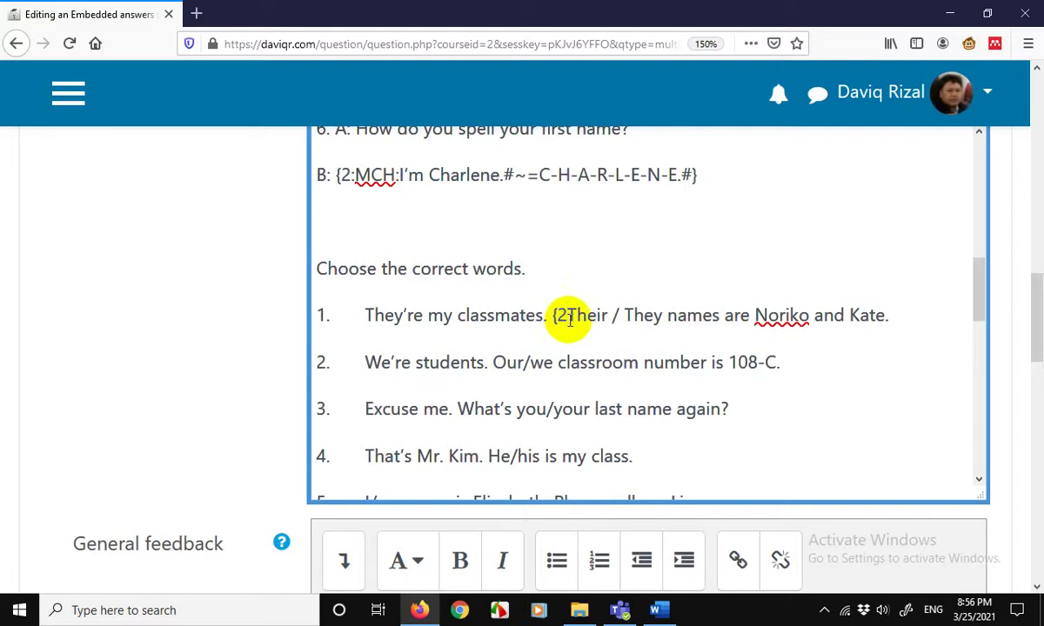
type(":MC")
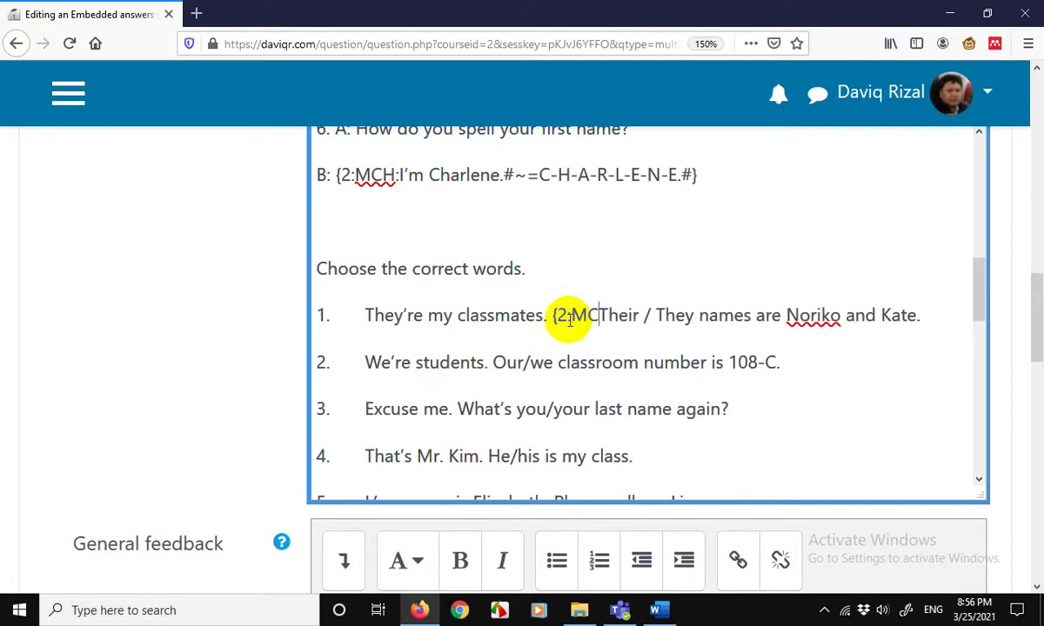
type(":")
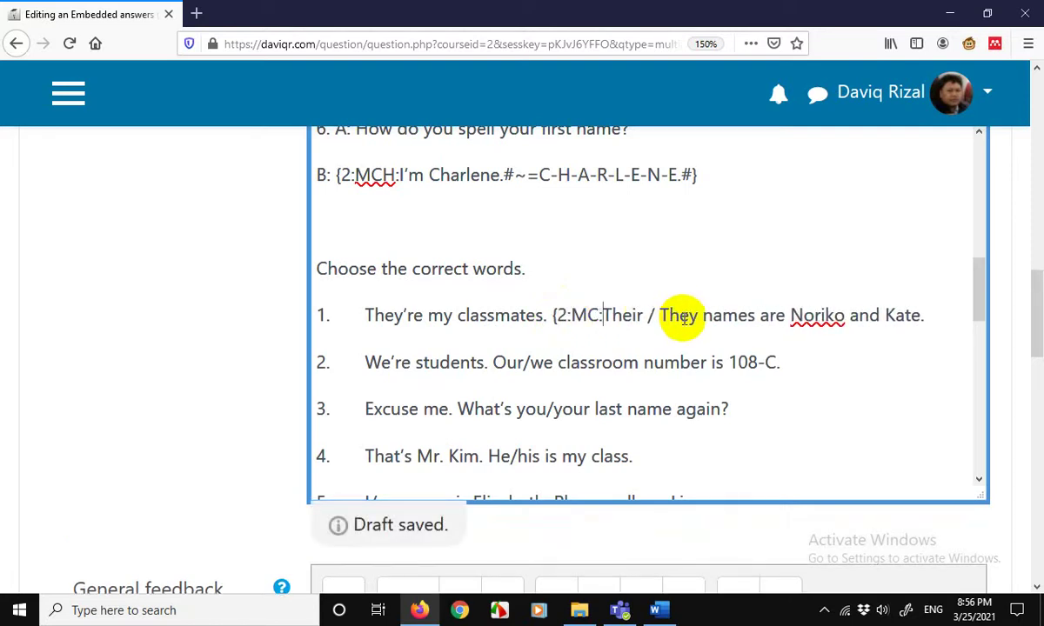
left_click_drag(645, 315, 655, 315)
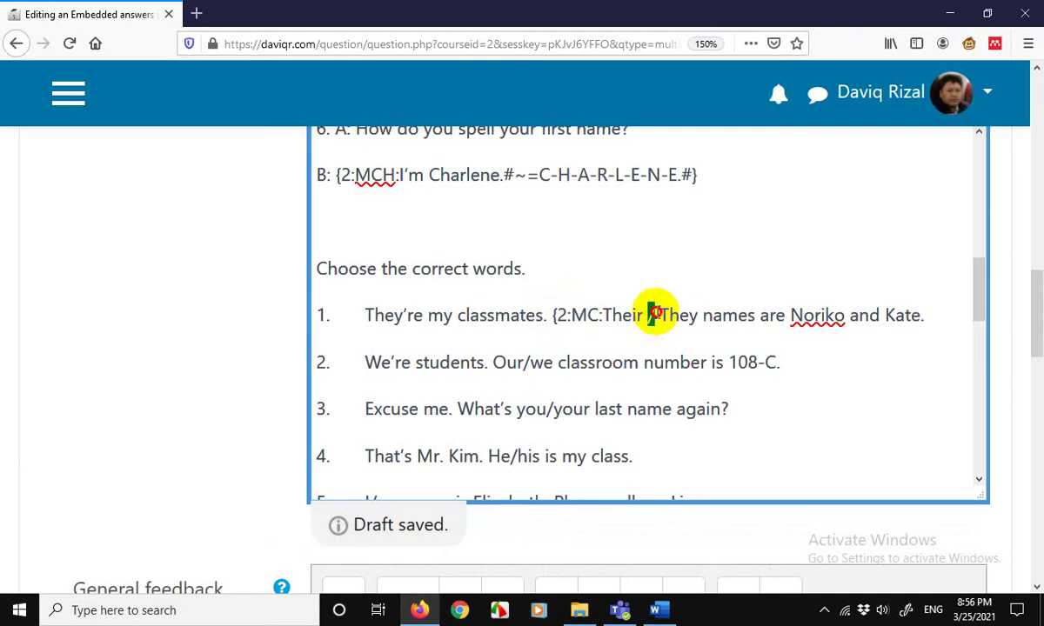
key("BackSpace")
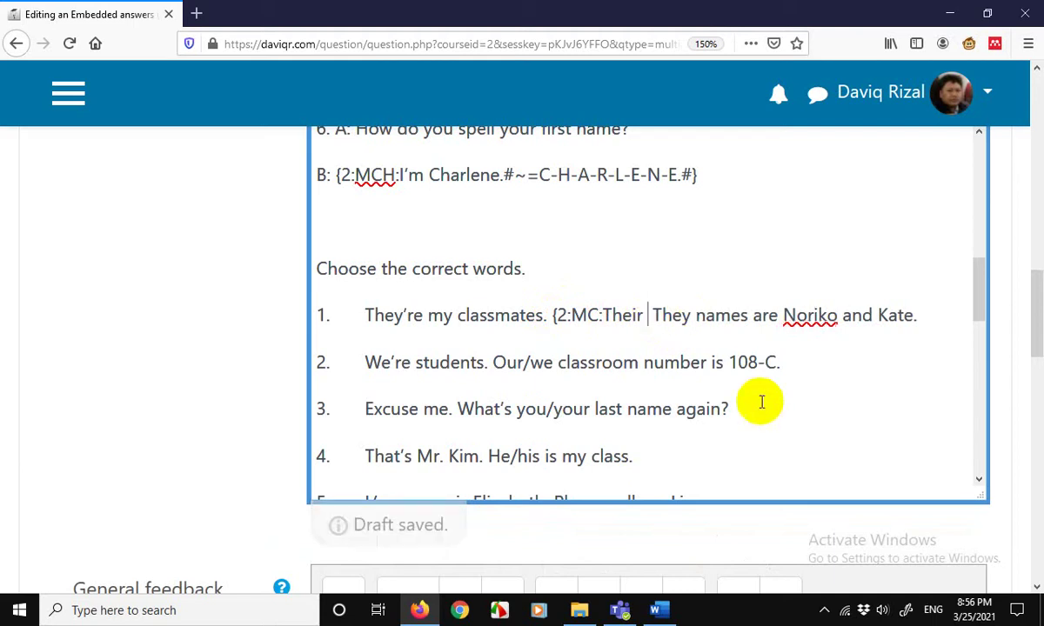
key("BackSpace")
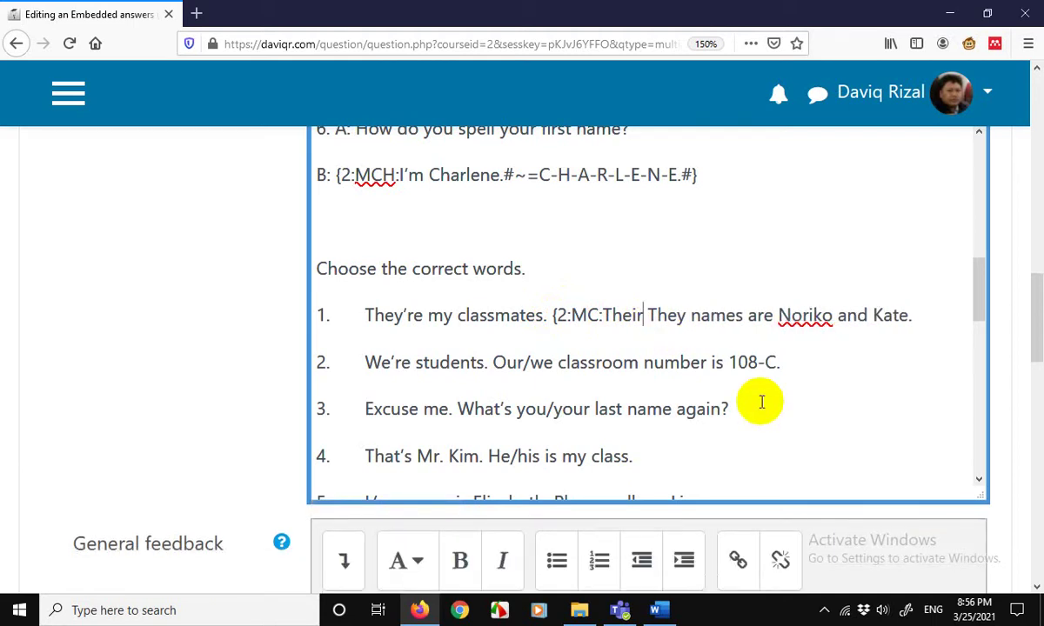
type("#~")
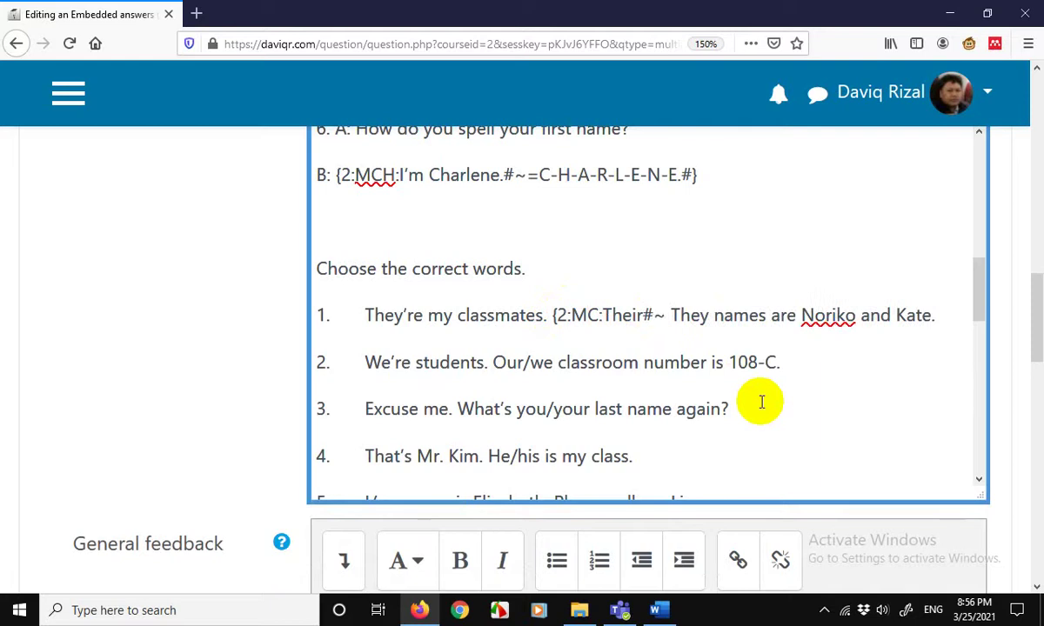
key("Delete")
left_click(705, 315)
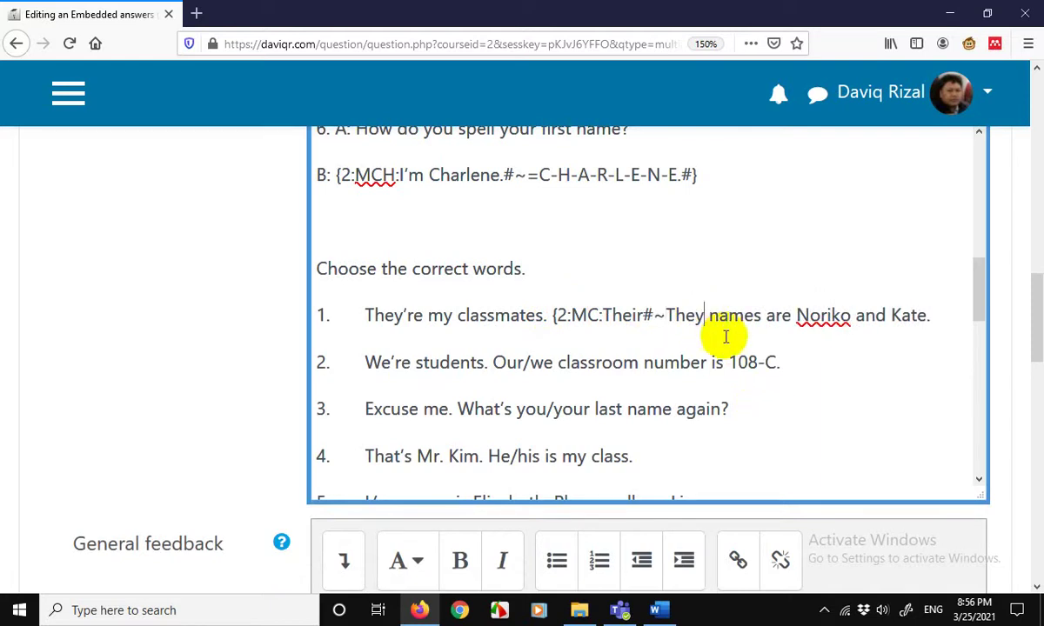
type("#}")
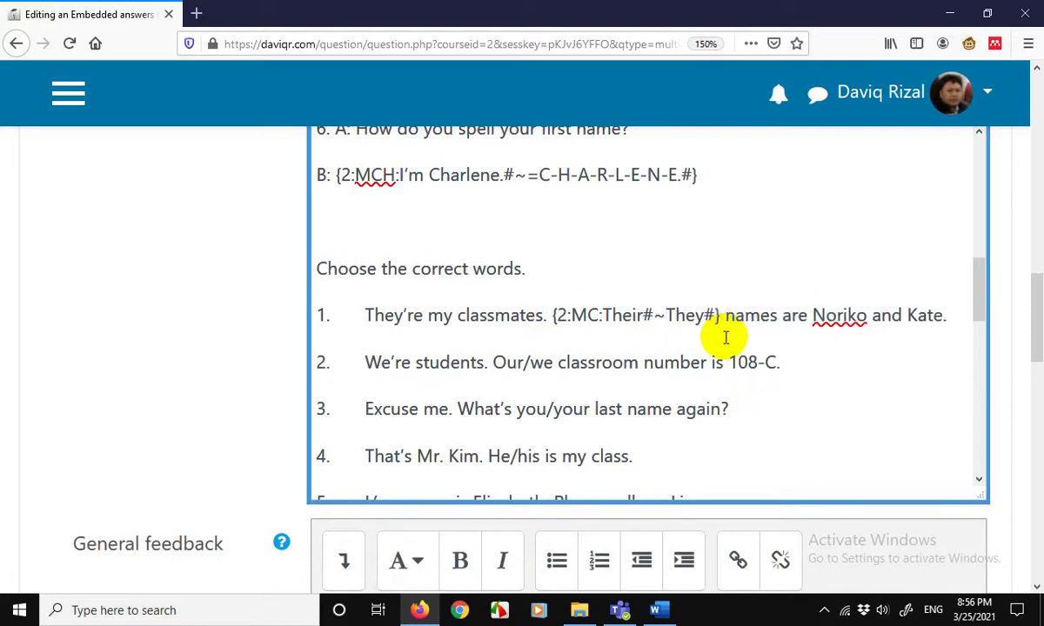
scroll(979, 282, "down", 1)
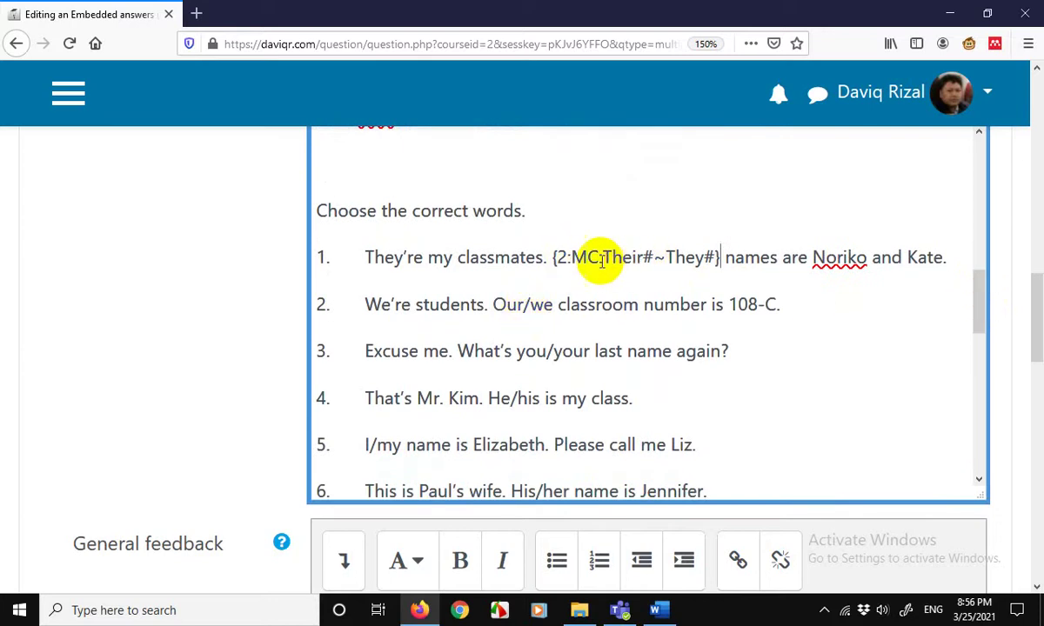
left_click(494, 304)
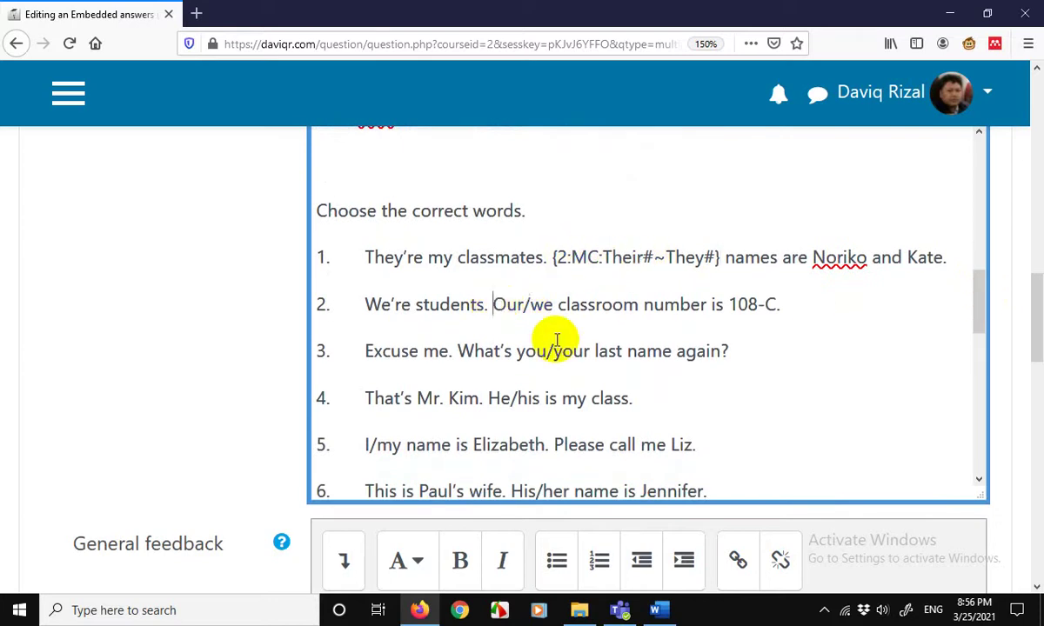
type("{")
key("BackSpace")
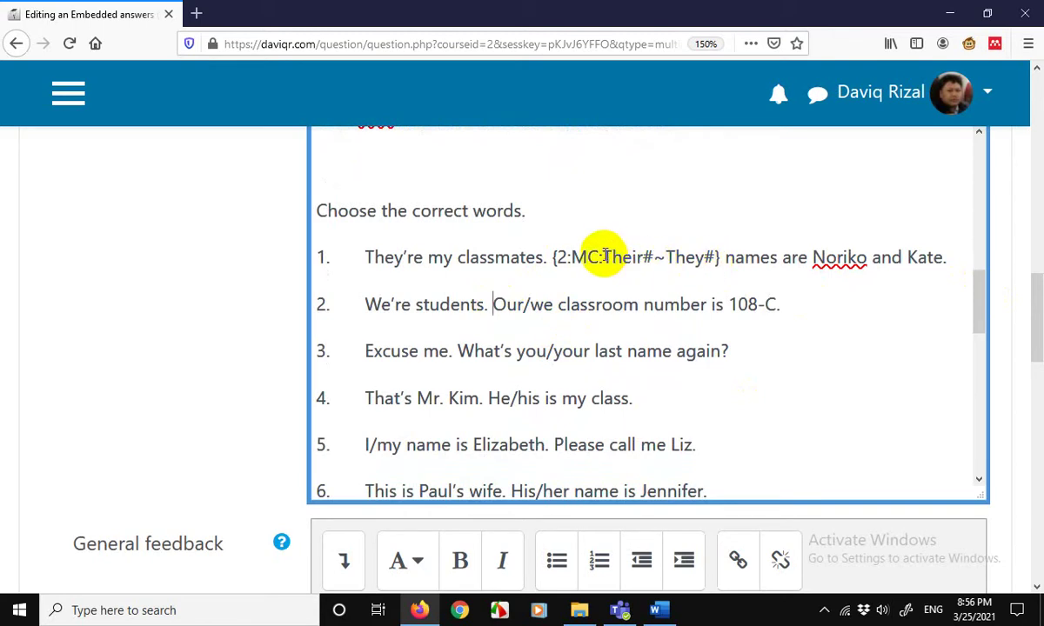
Mark "Their" as the correct answer in sentence 1 by inserting "=" directly after "{2:MC:"
type("=")
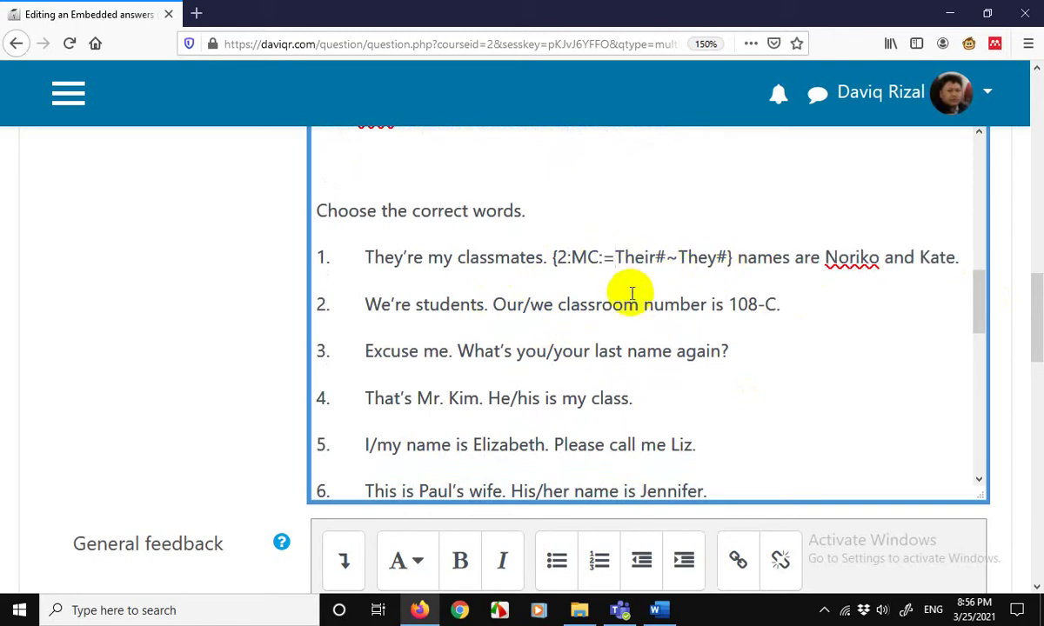
Convert "Our/we" in sentence 2 into the Cloze code "{2:MC:=Our#~We#}", capitalizing "We" and marking "Our" as the correct answer
left_click(495, 303)
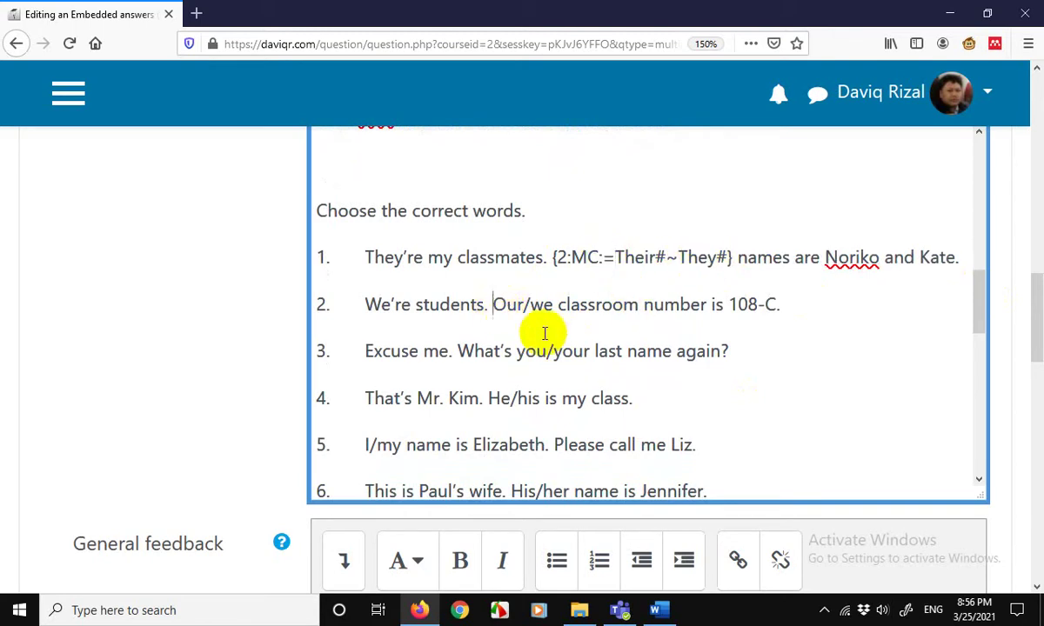
type("{2:")
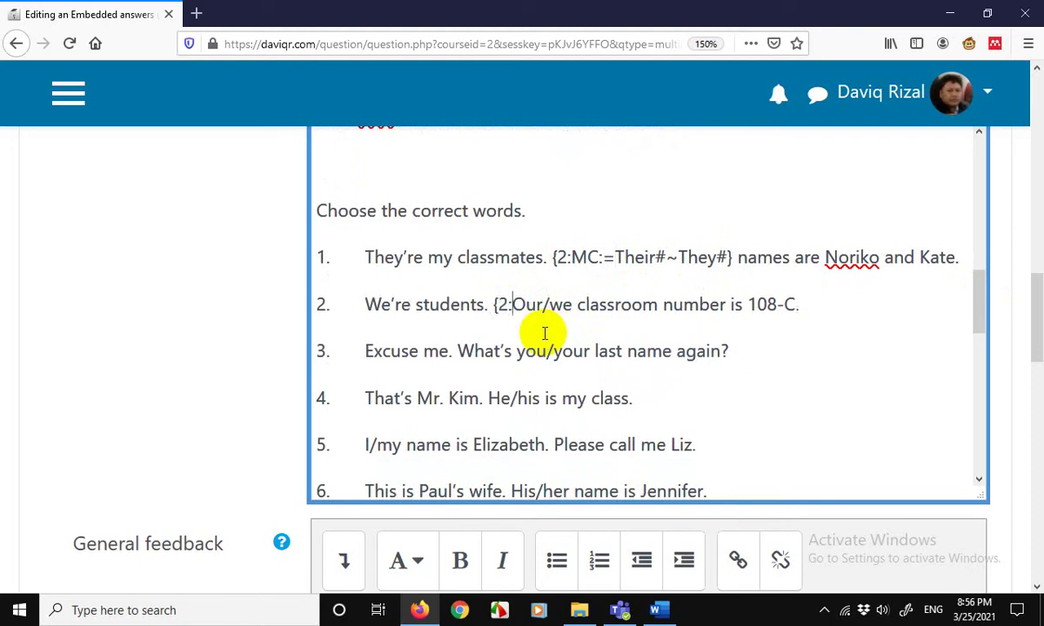
type("MC")
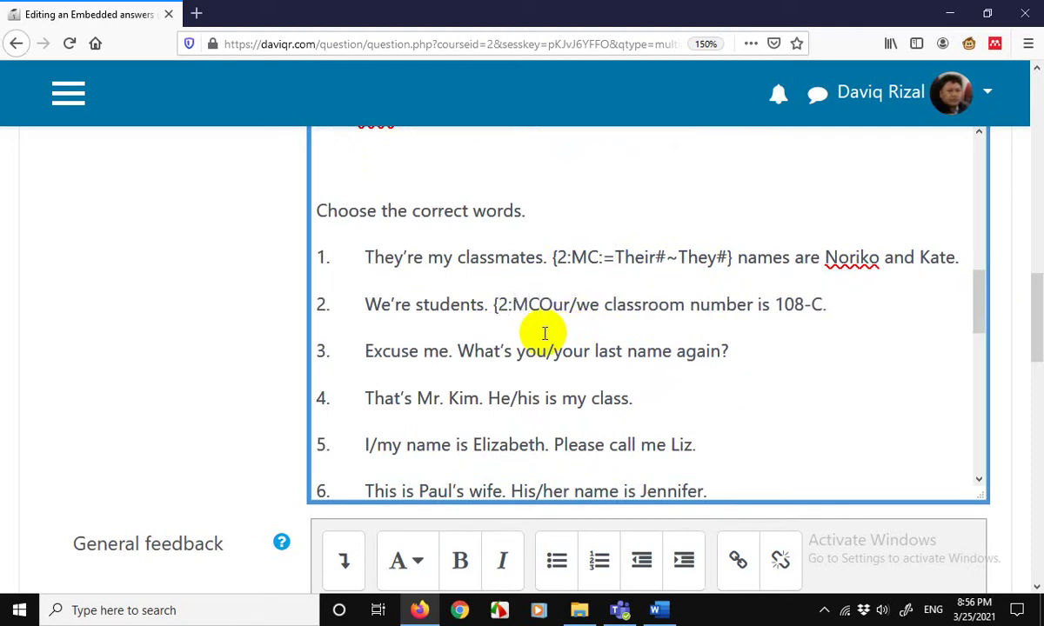
type(":")
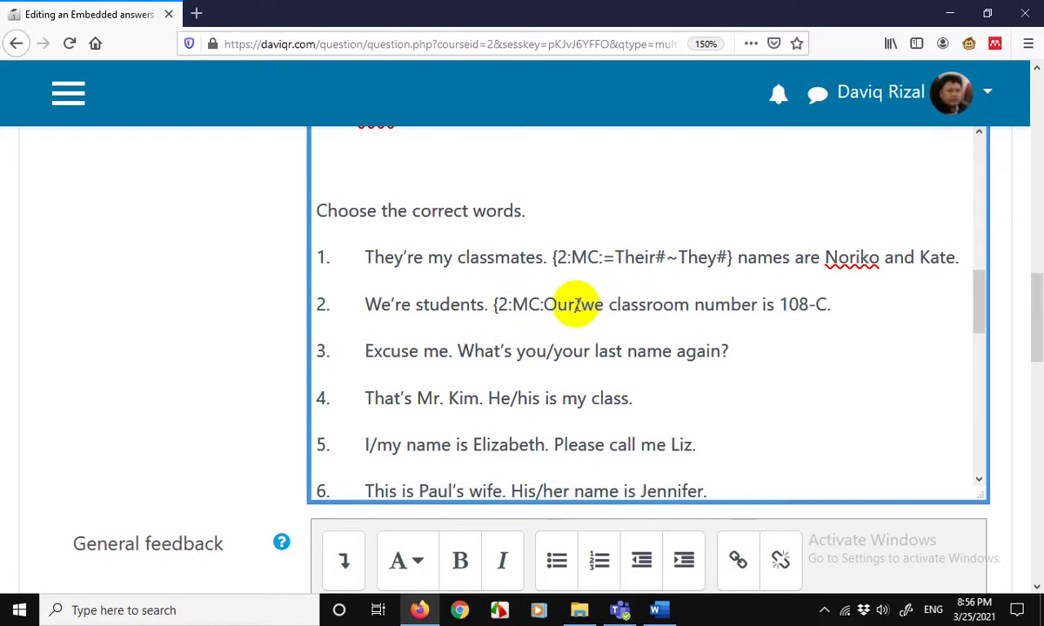
left_click_drag(573, 304, 581, 306)
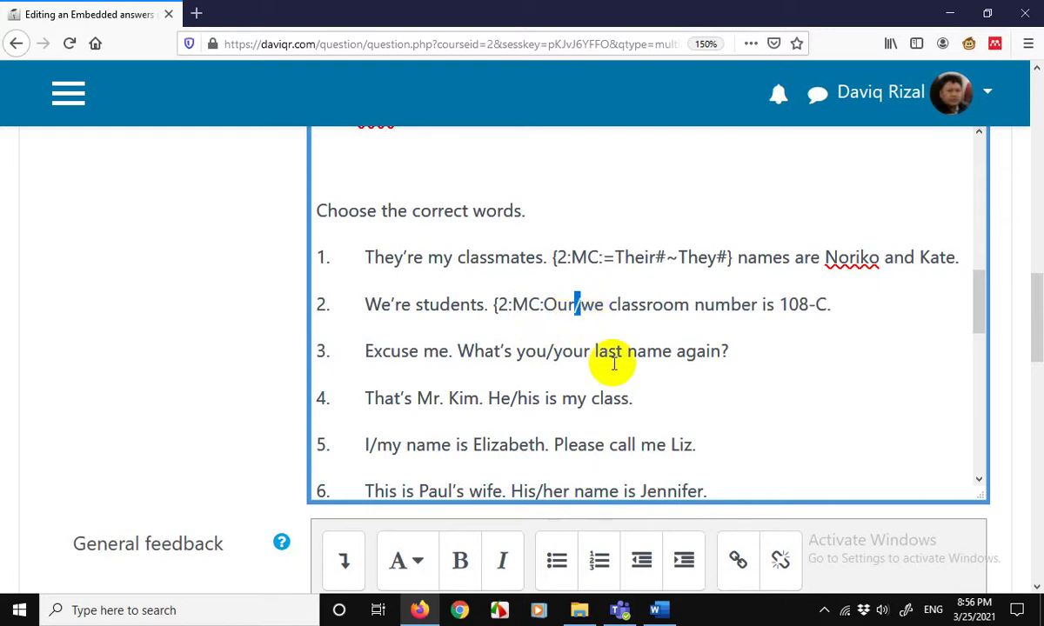
type("#")
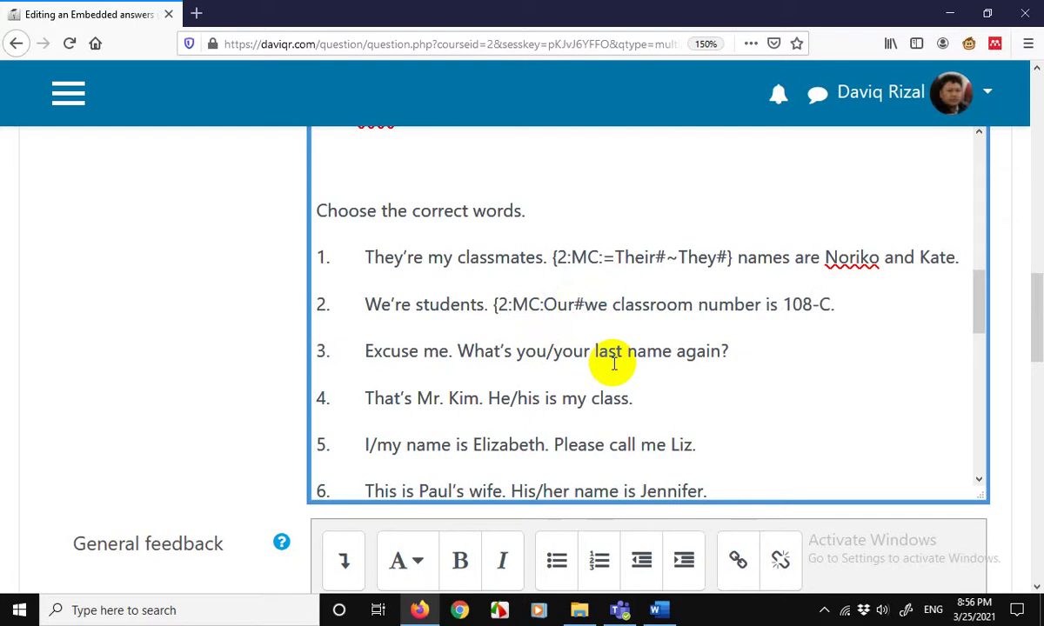
type("~")
key("Delete")
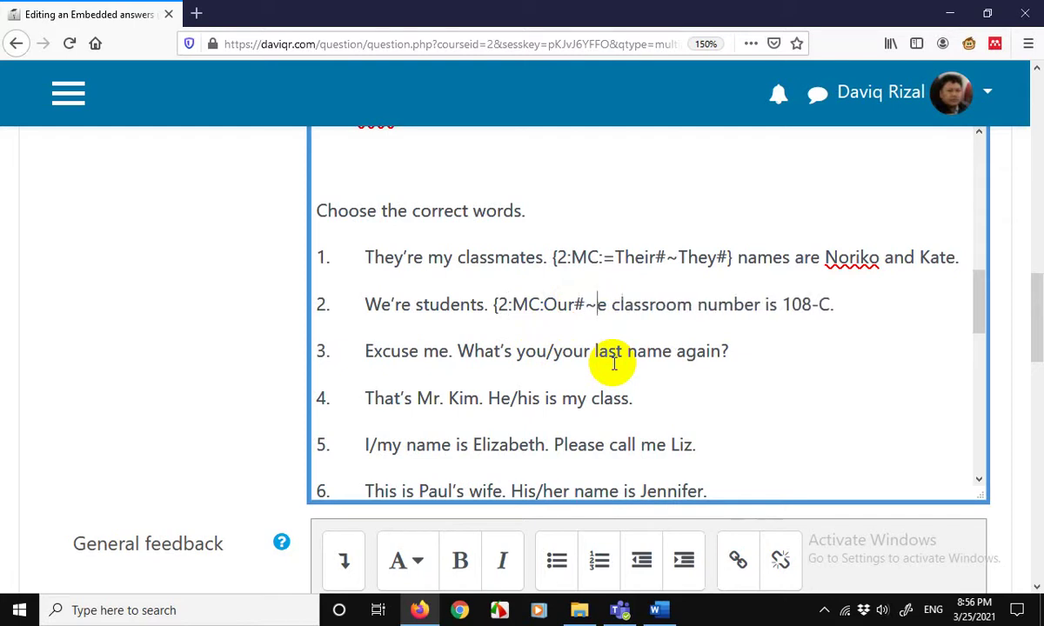
type("We")
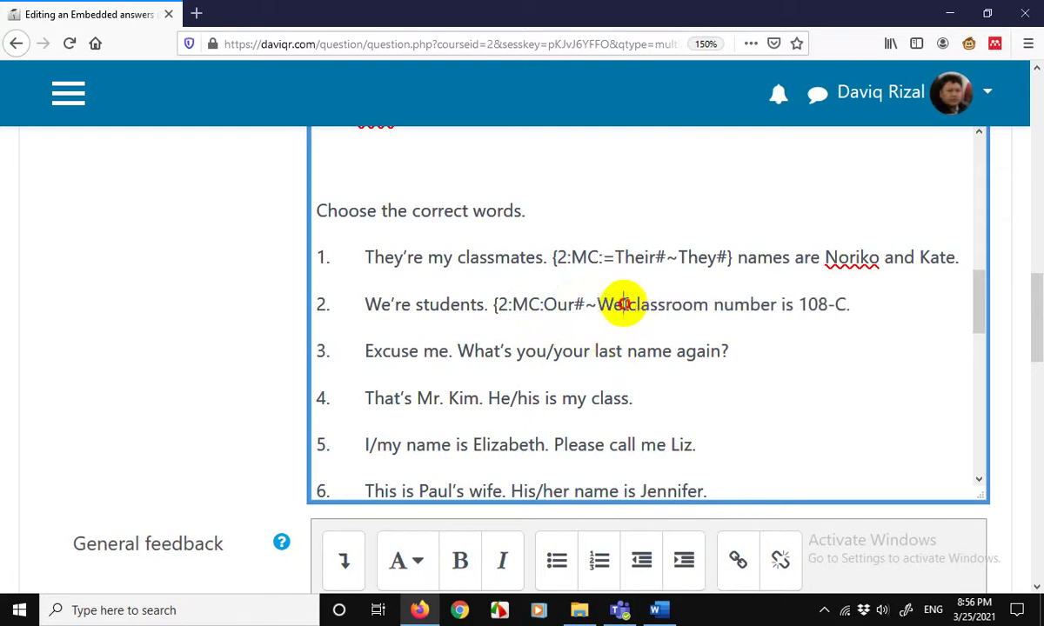
type("#")
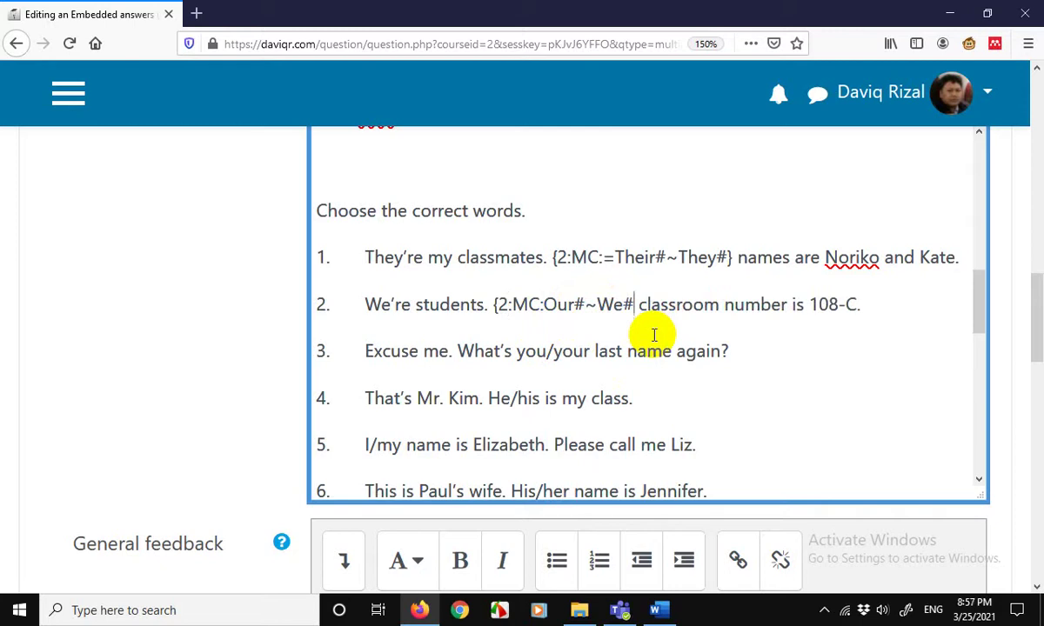
type("}")
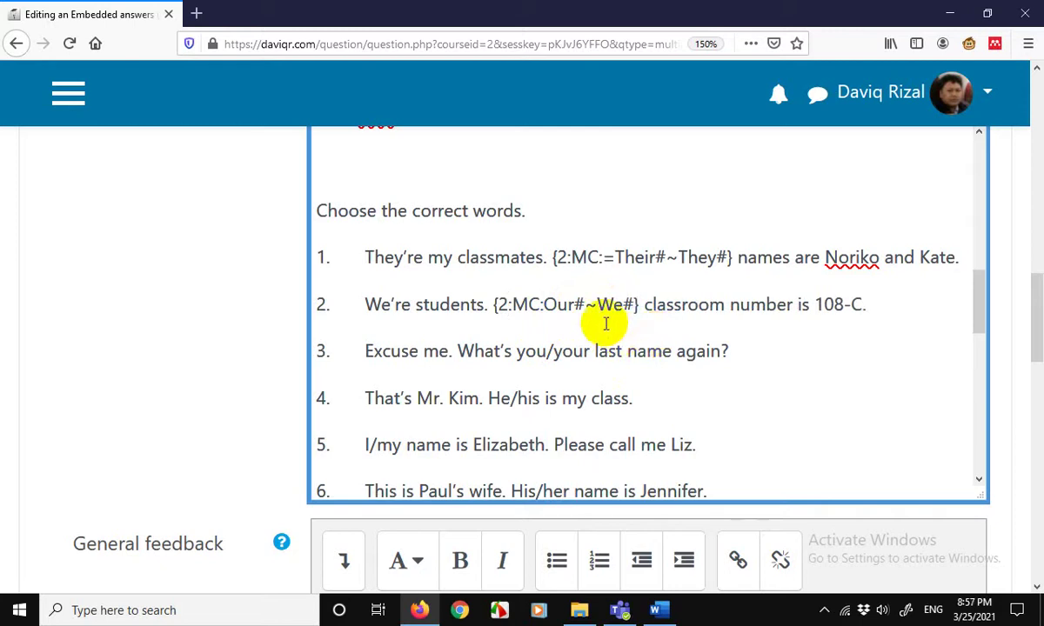
left_click(544, 304)
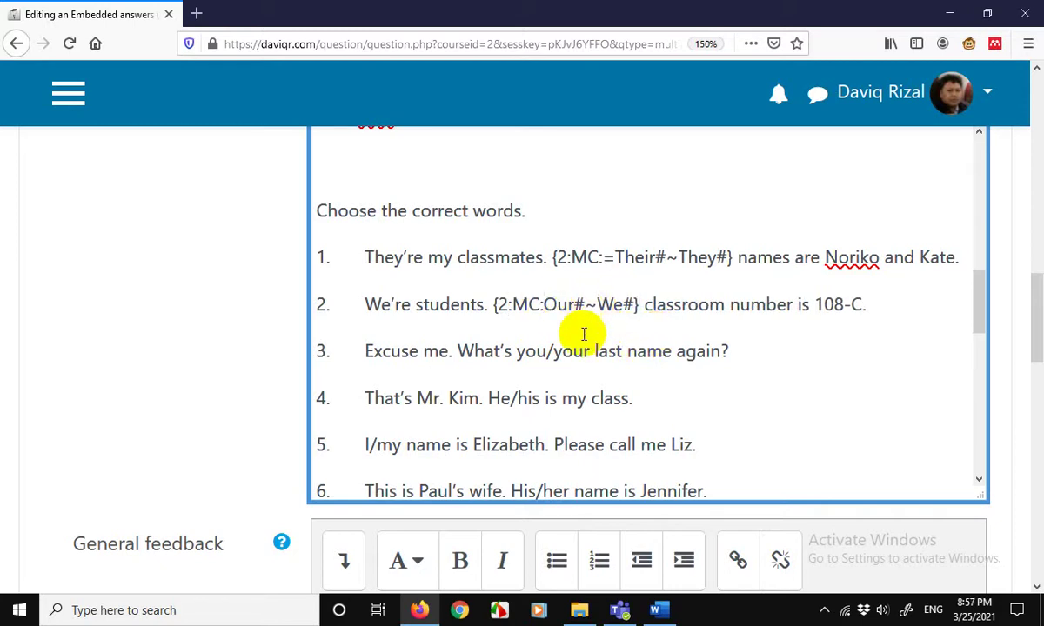
type("=")
Convert "you/your" in sentence 3 into the Cloze code "{2:MC:you#~your#}", replacing the slash between the two words
left_click_drag(979, 280, 979, 311)
left_click(517, 219)
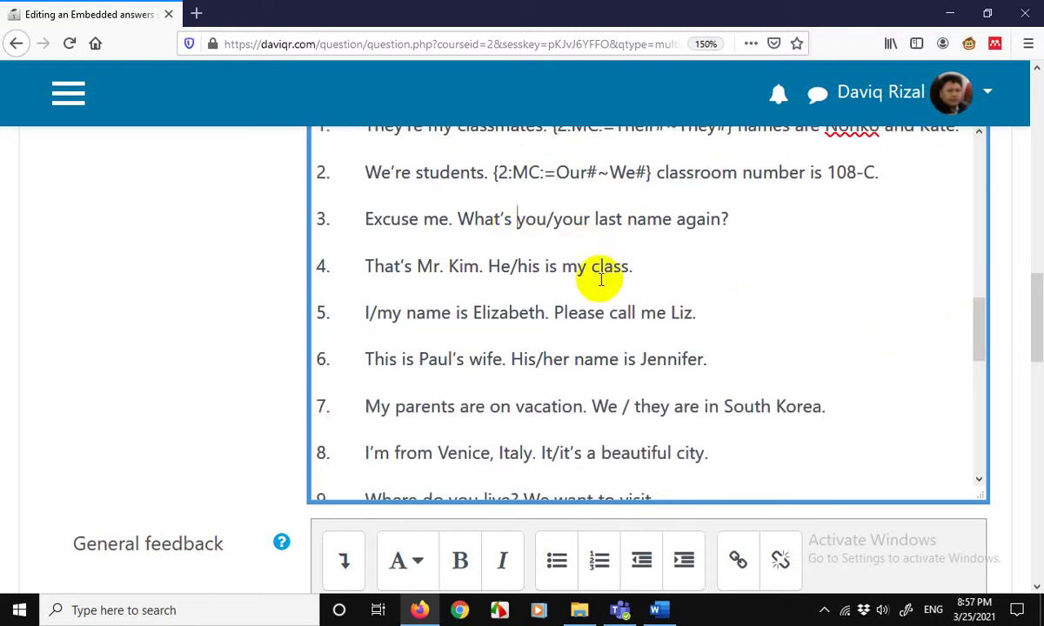
type("{")
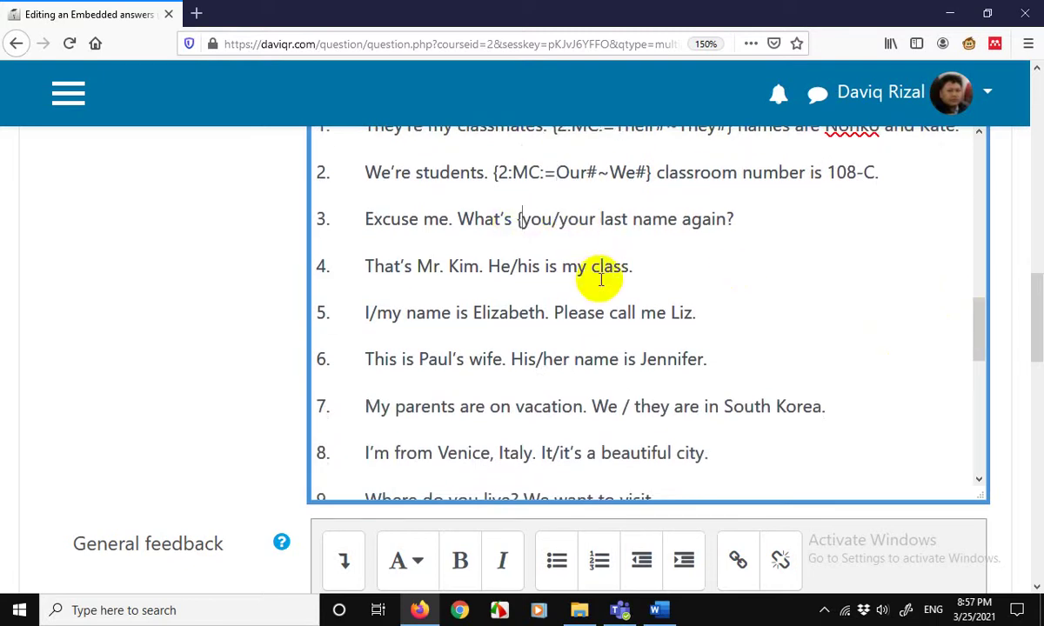
type("2:M")
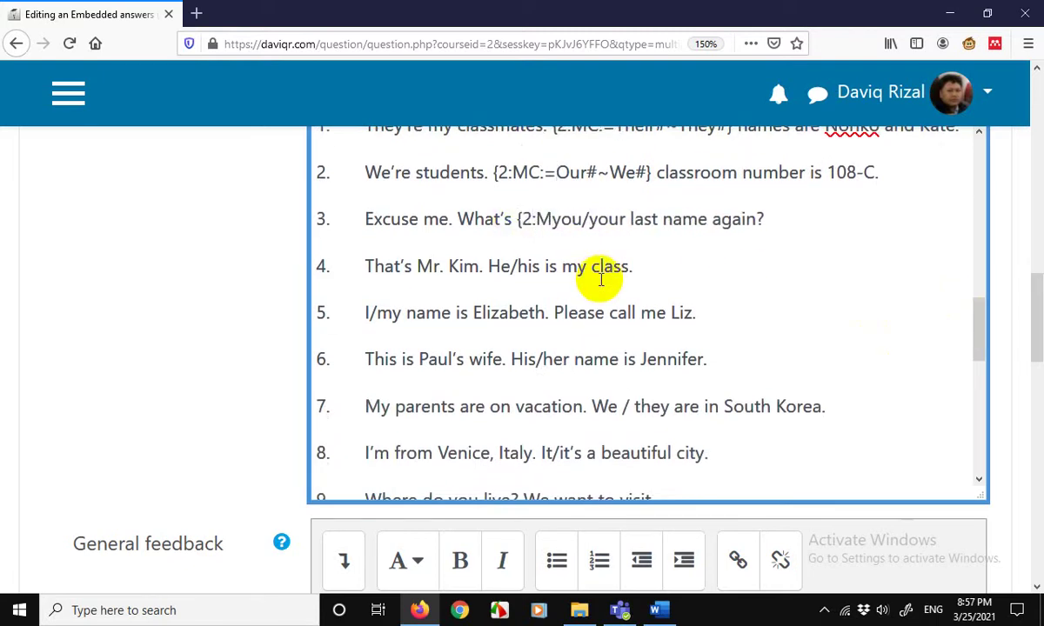
type("C")
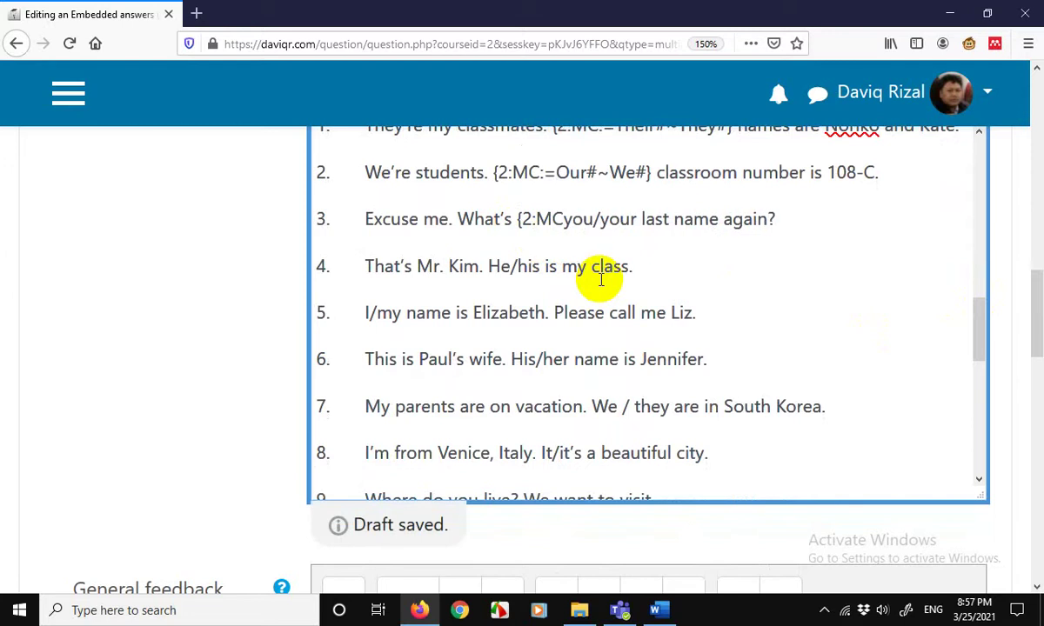
type(":")
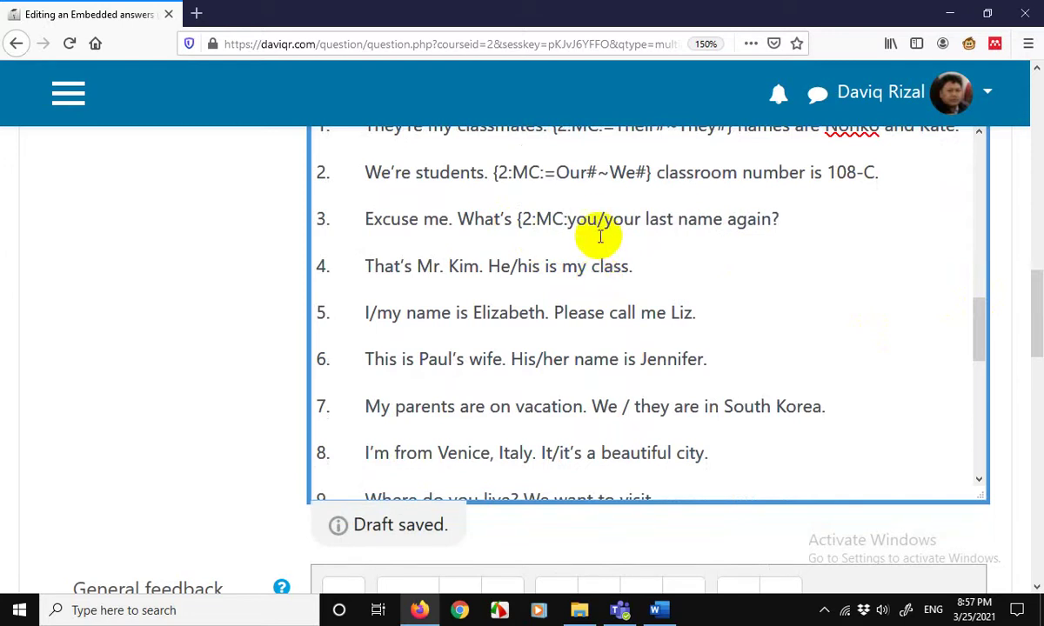
left_click_drag(597, 219, 604, 219)
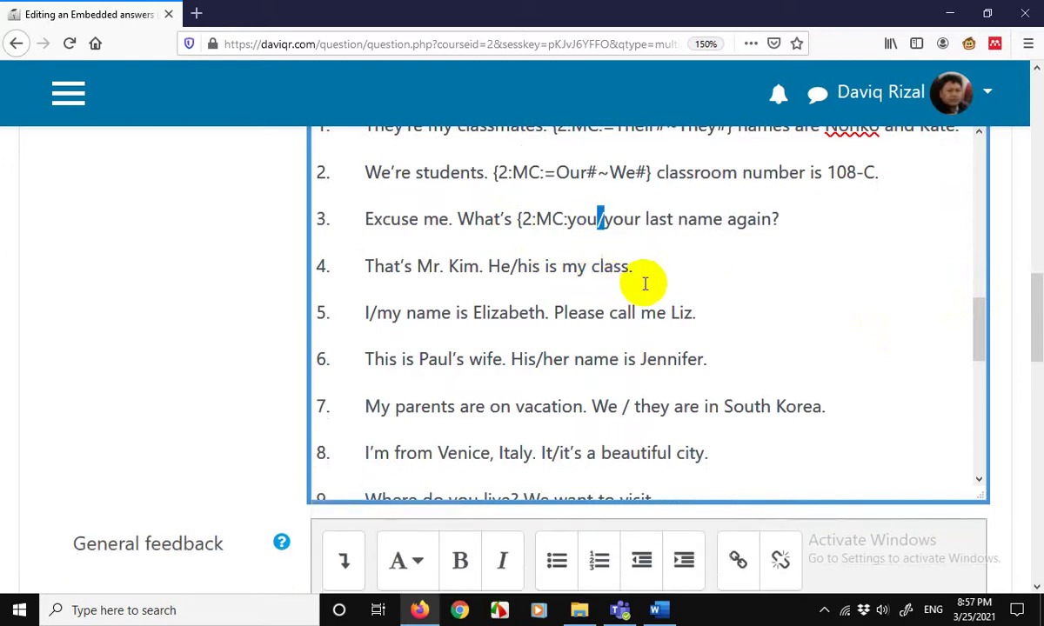
type("#~")
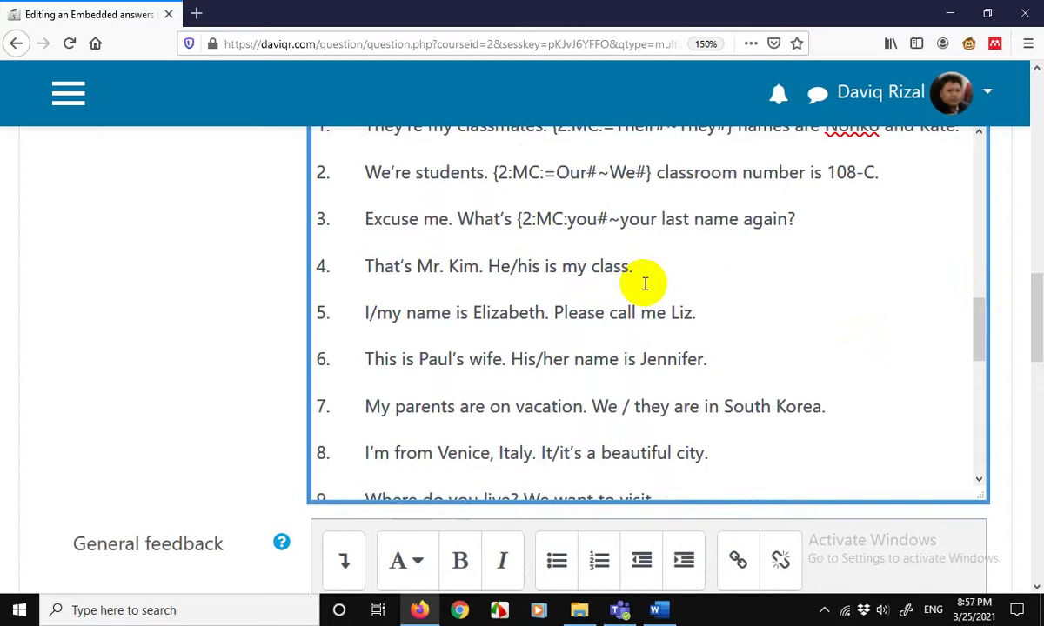
left_click(659, 220)
type("#}")
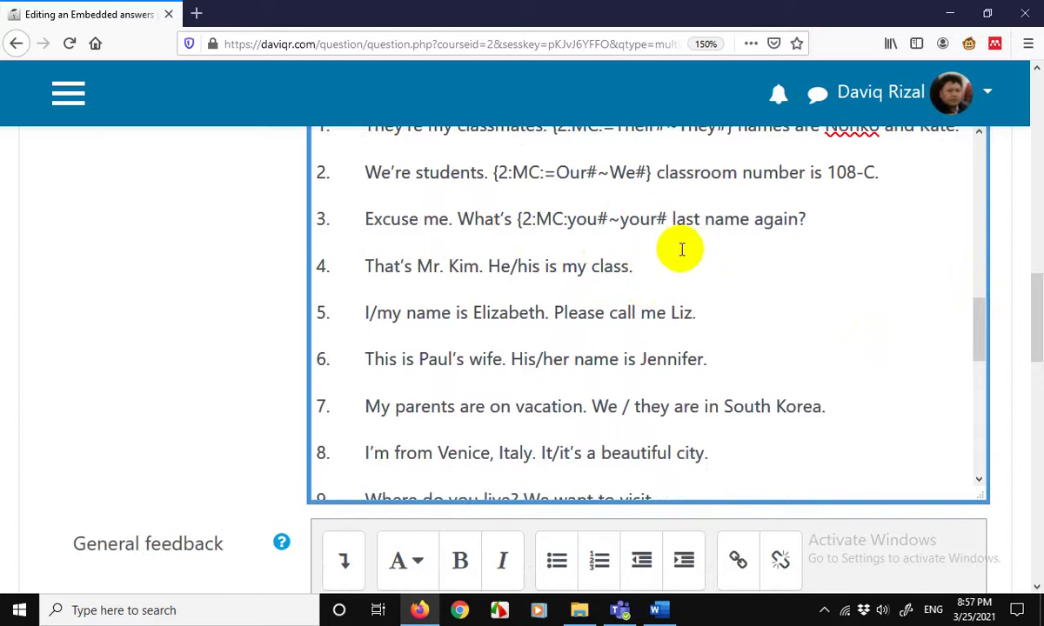
Convert "He/his" in sentence 4 into the Cloze code "{2:MC:He#~His#}", capitalizing "His"
left_click(486, 266)
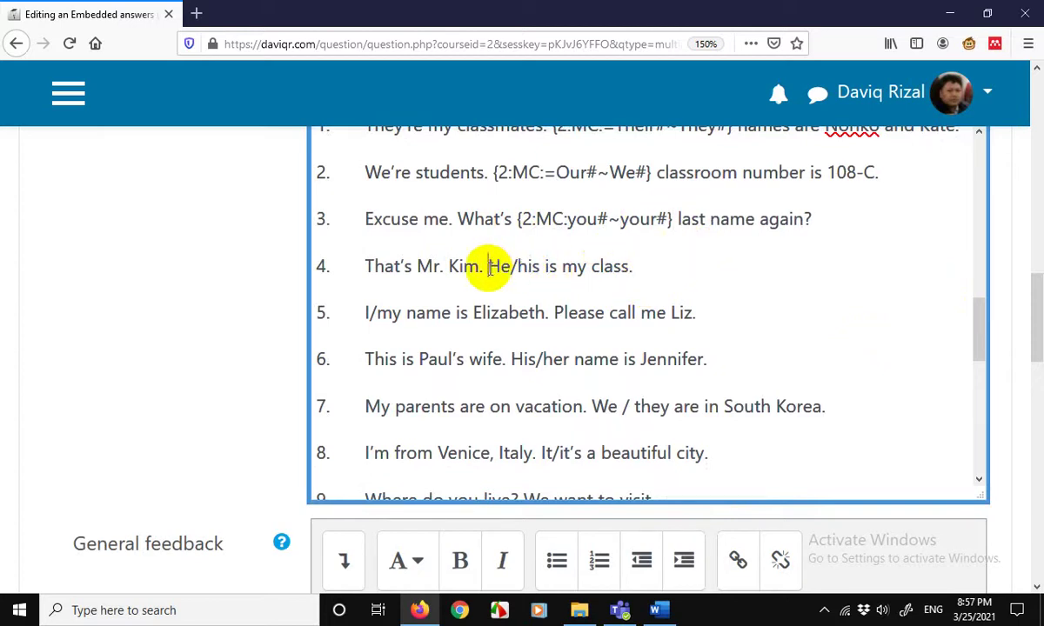
type("{")
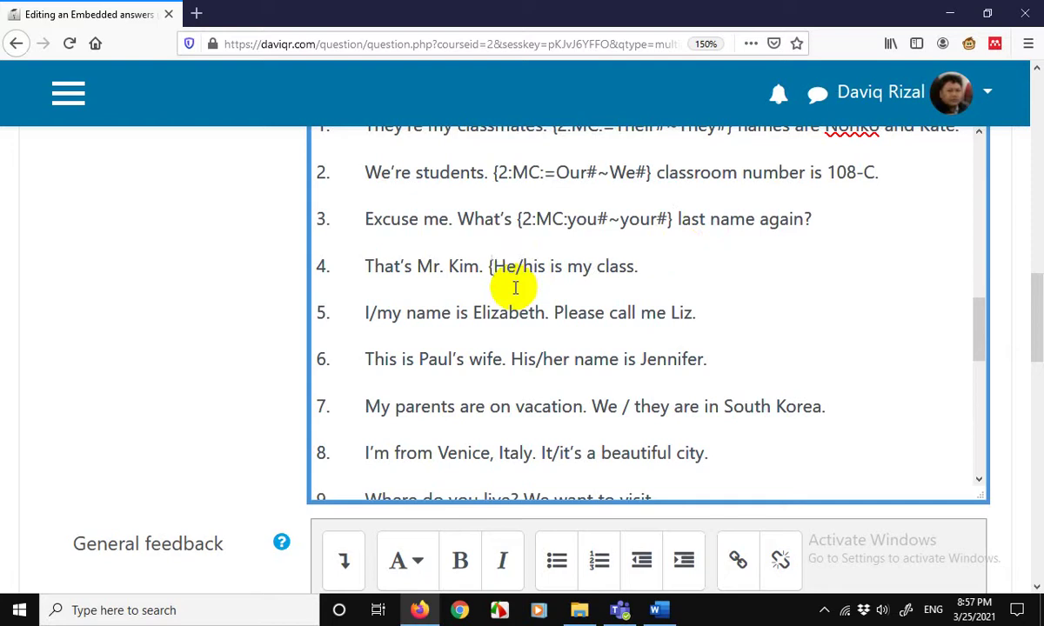
type("2:")
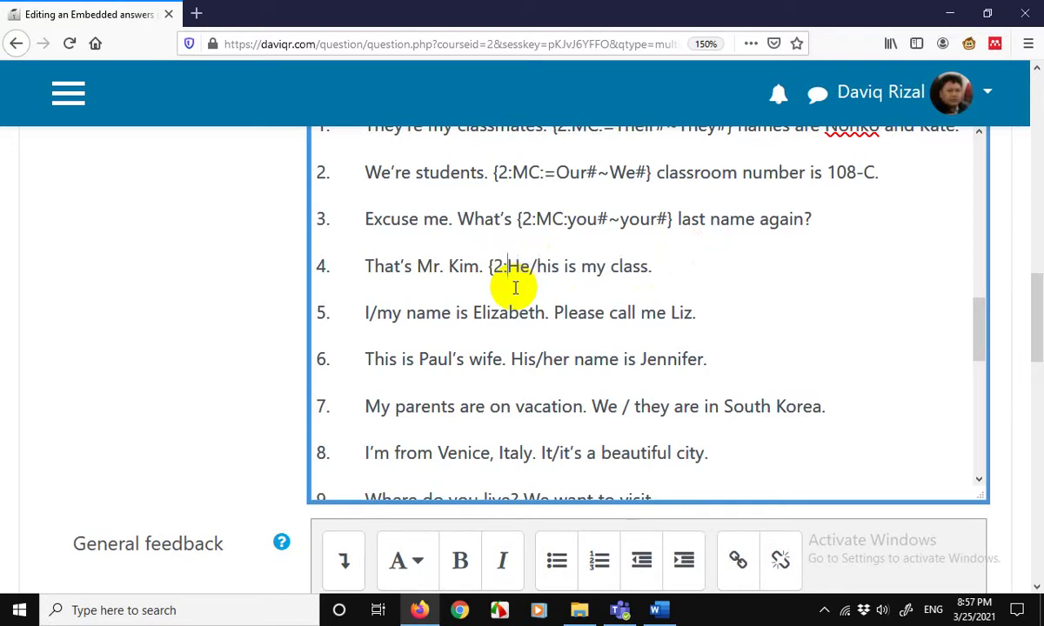
type("MC:He")
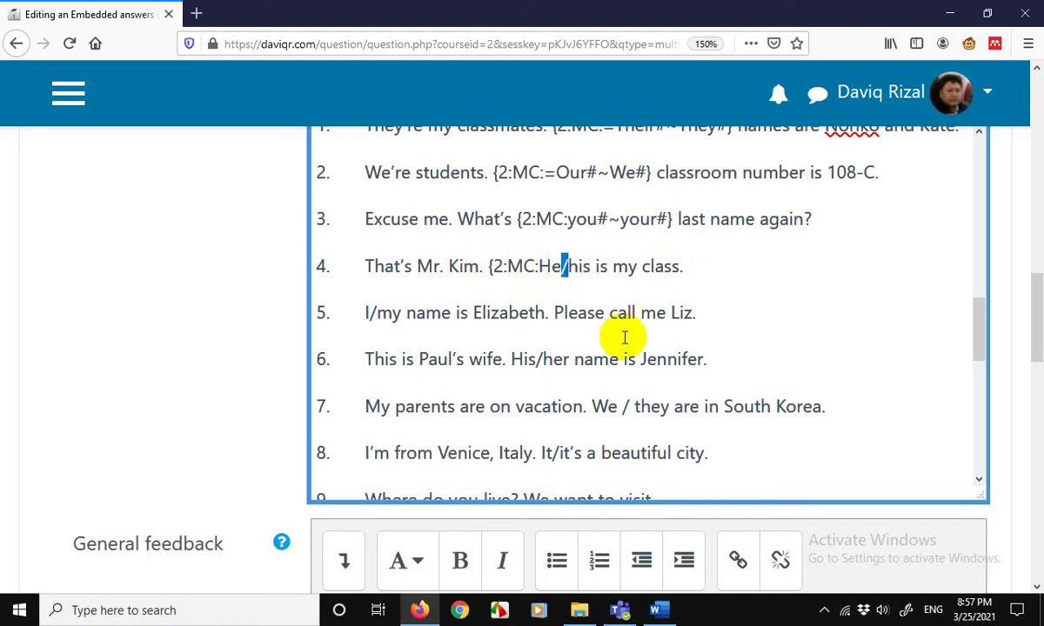
type("#")
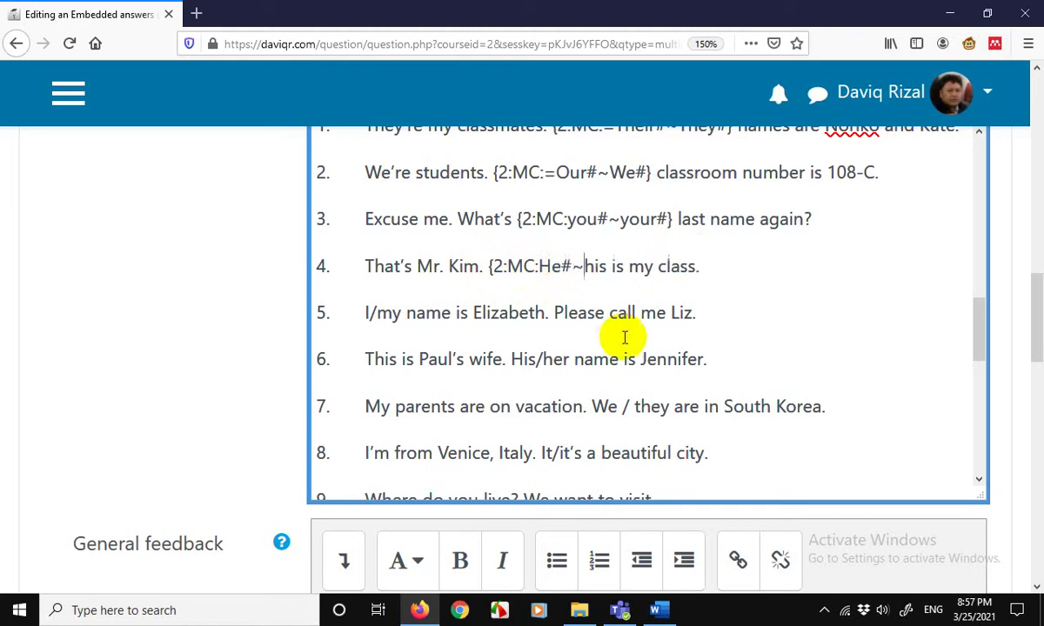
type("~")
key("Delete")
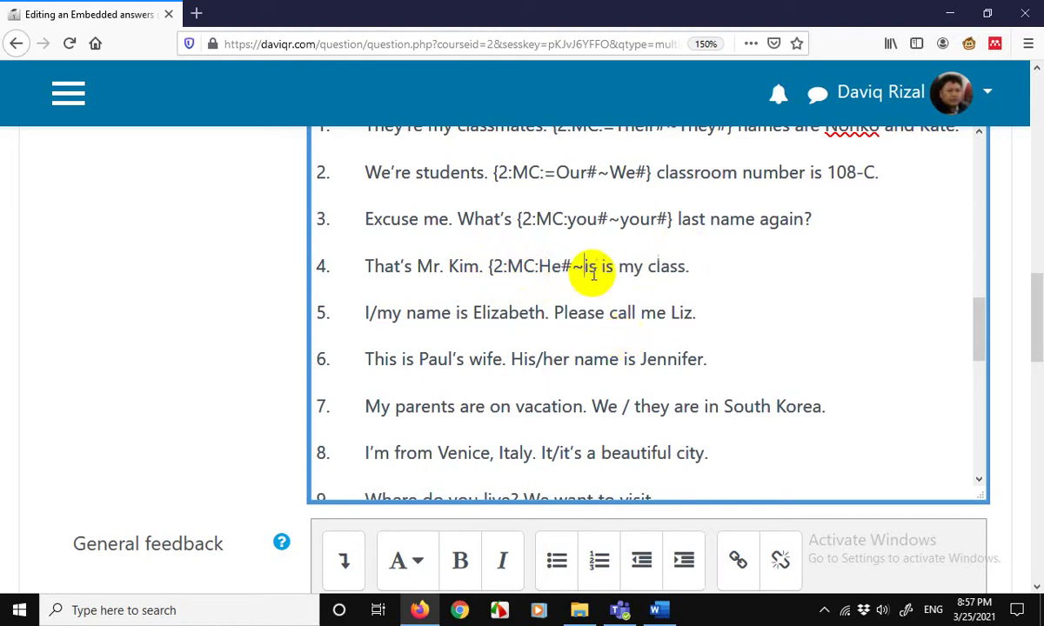
type("His")
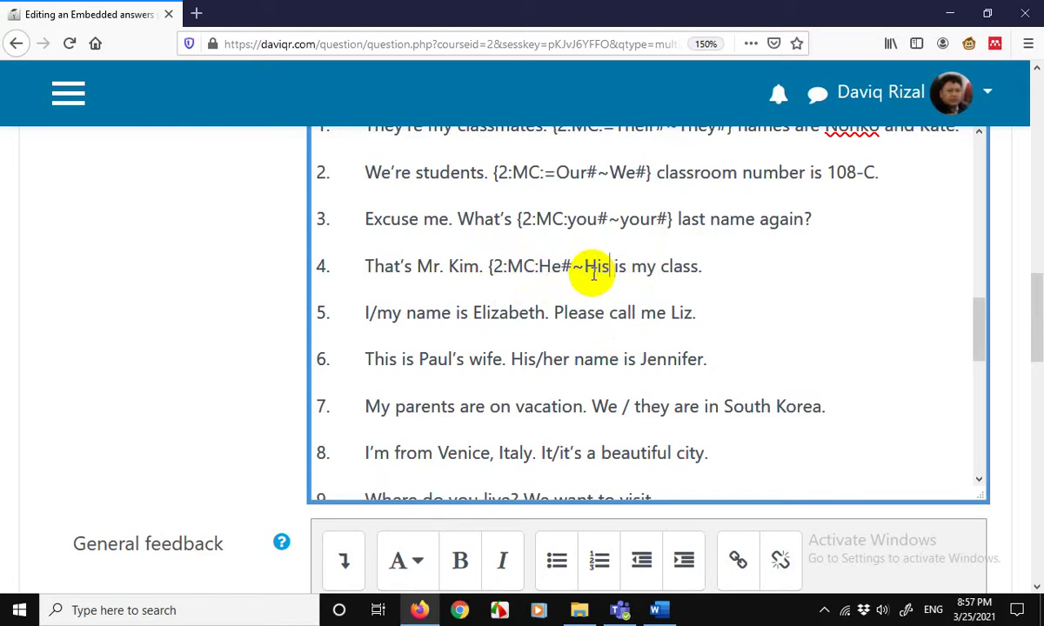
type("#}")
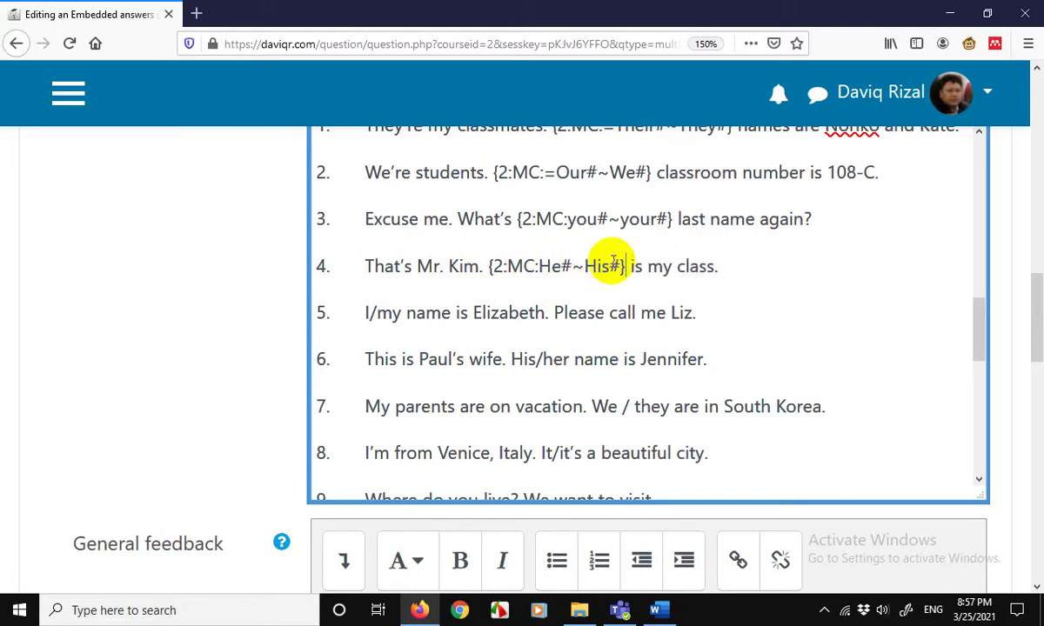
Convert "I/my" in sentence 5 into the Cloze code "{2:MC:I#~My#}", capitalizing "My"
left_click_drag(979, 322, 977, 339)
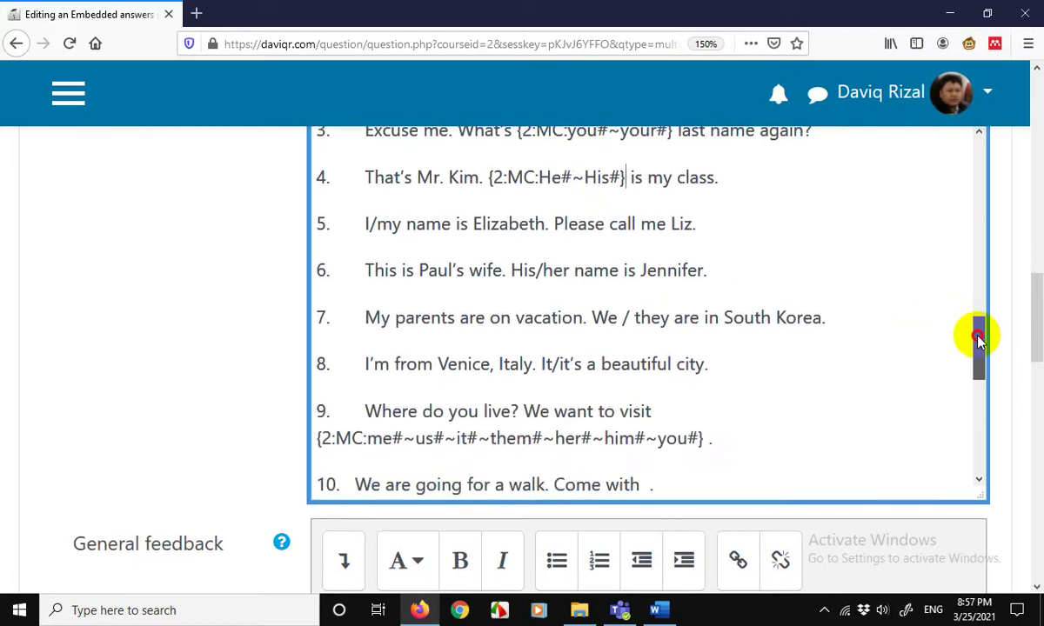
left_click(362, 224)
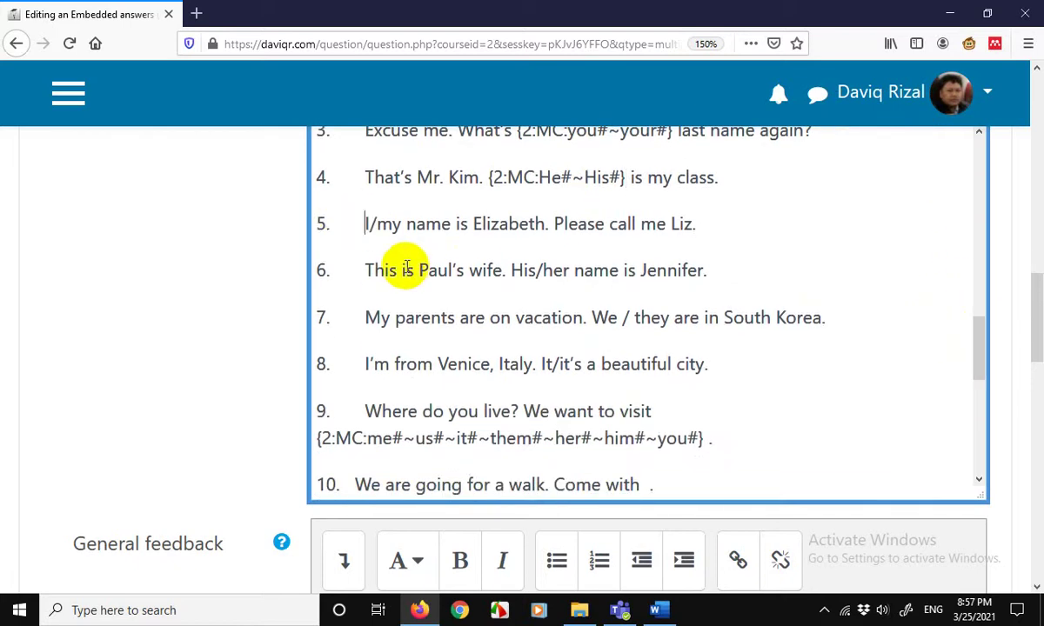
type("{2:M")
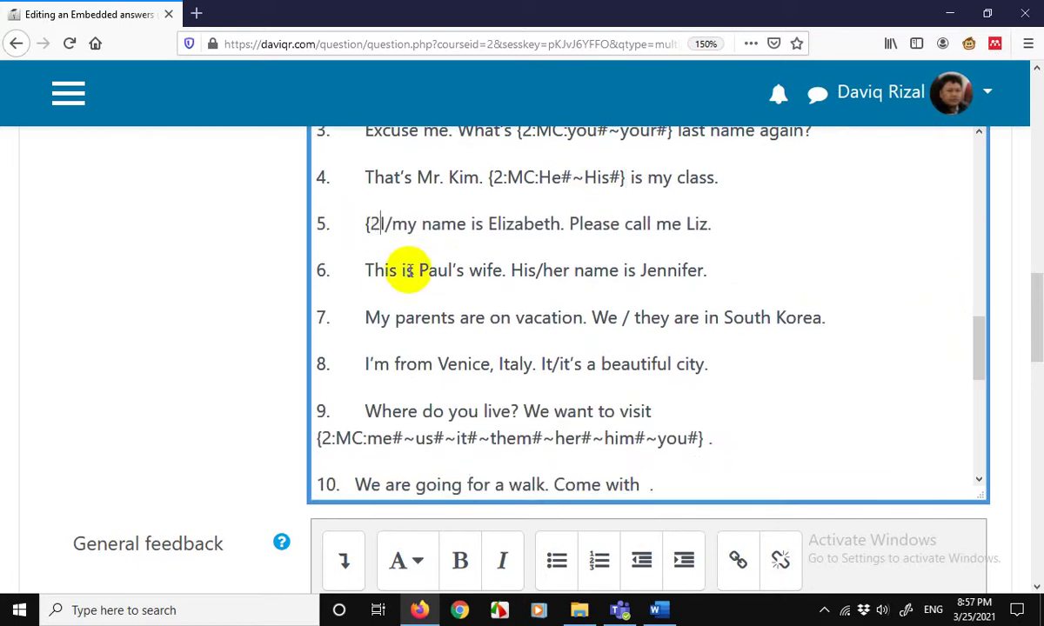
type("C")
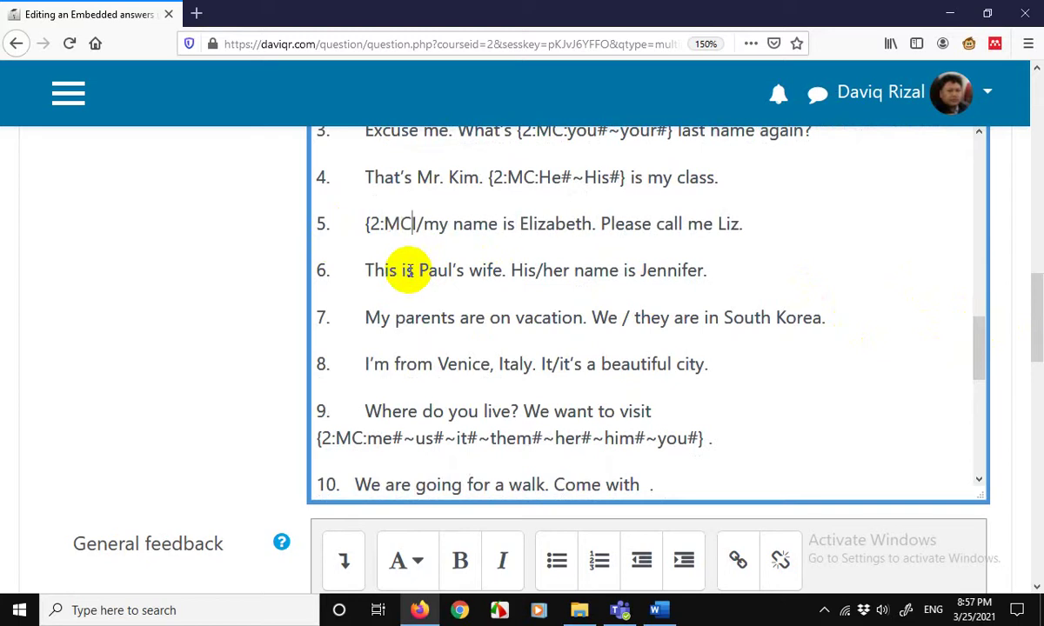
type(":")
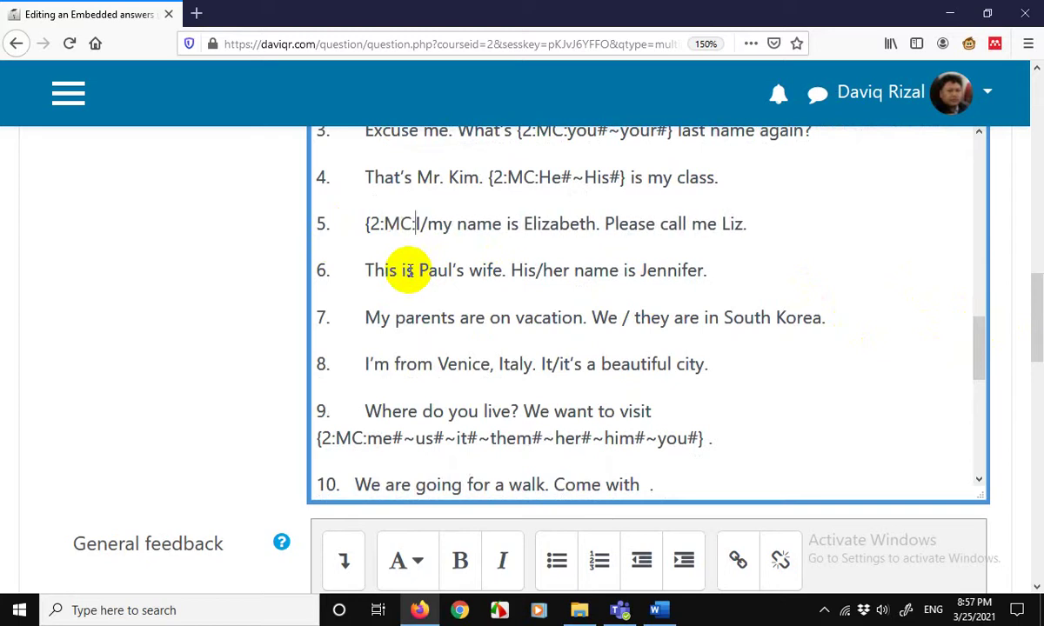
key("Delete")
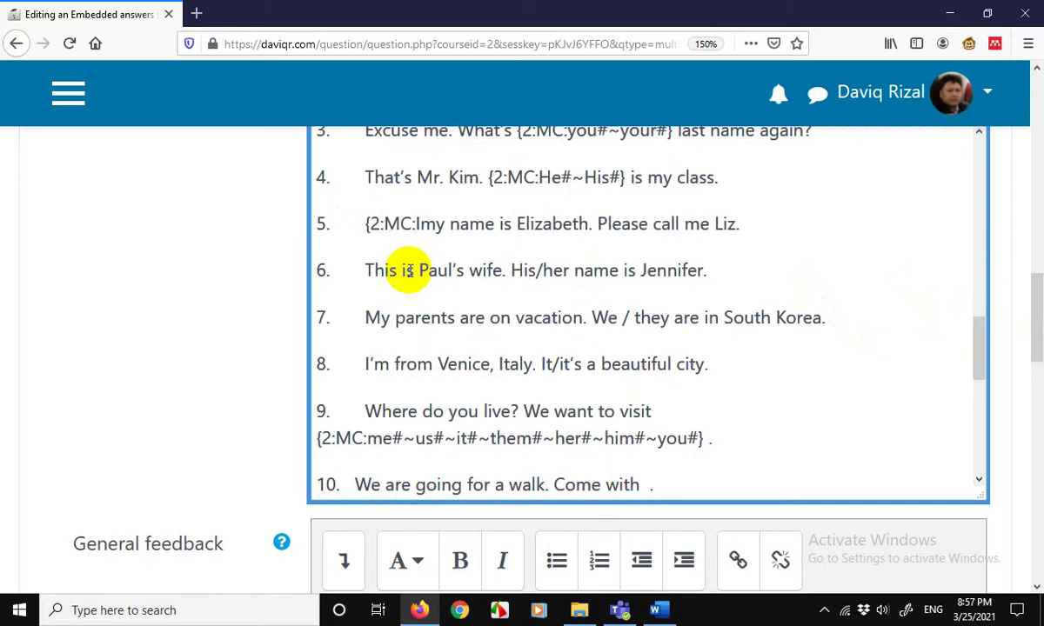
type("#~")
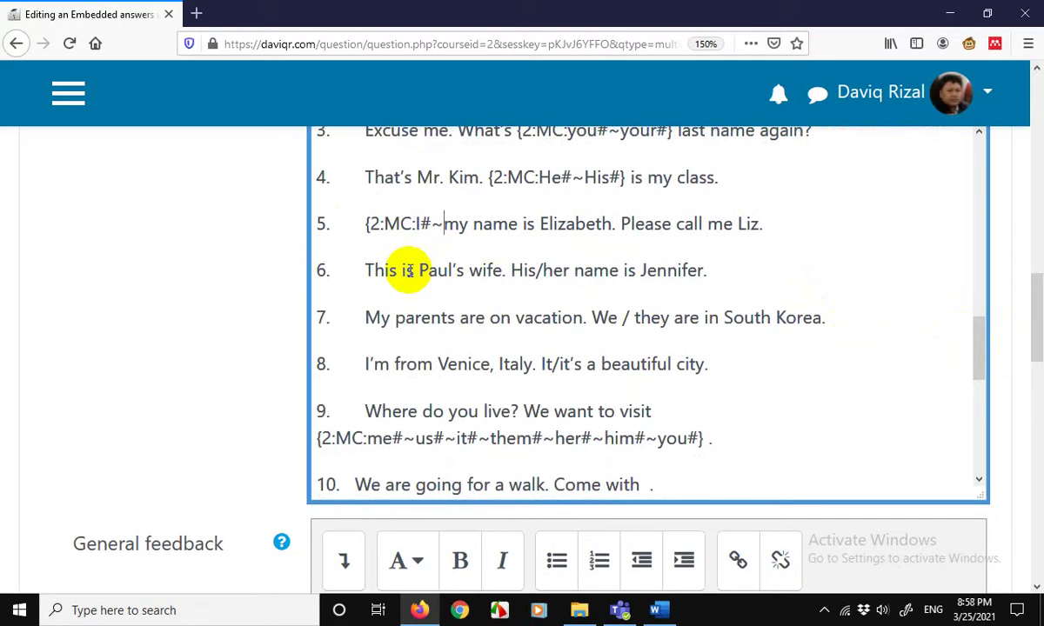
key("Delete")
type("M")
key("Right")
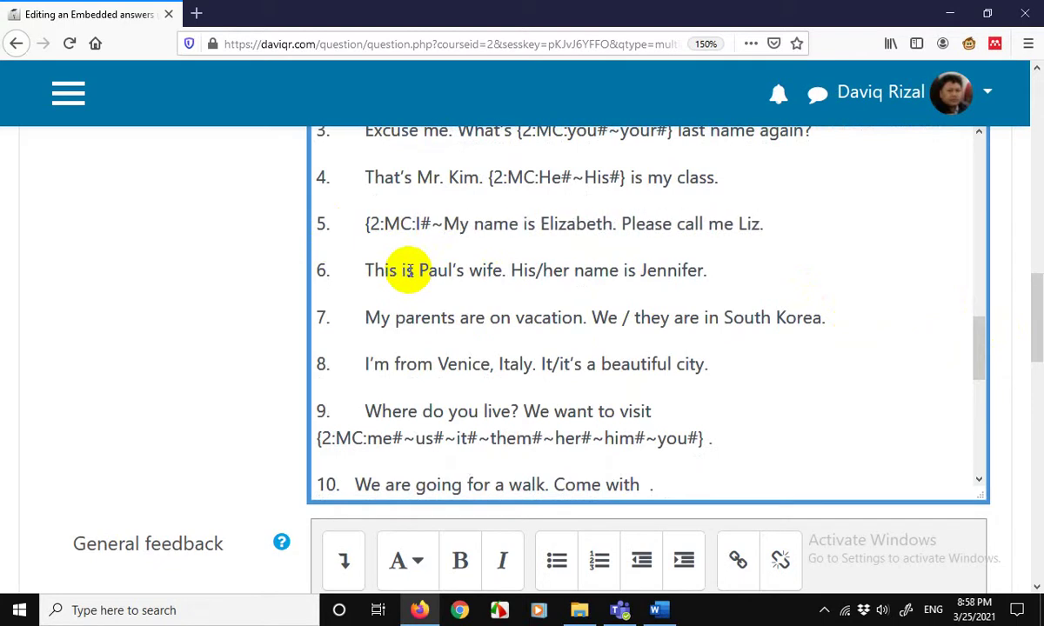
type("#}")
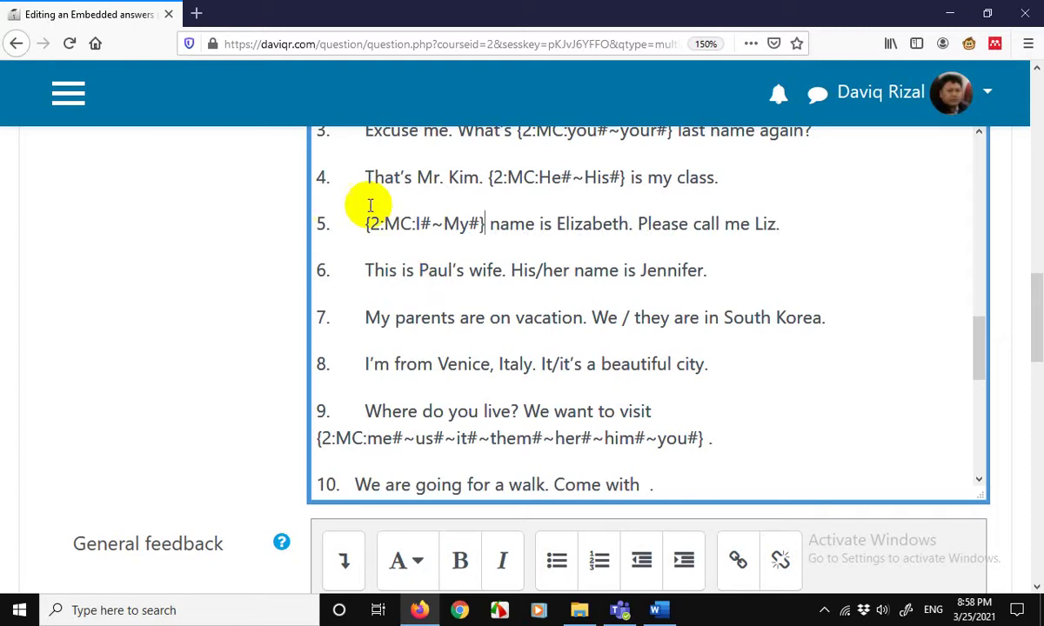
Convert "His/her" in sentence 6 into the Cloze code "{2:MC:His#~Her#}", capitalizing "Her"
left_click(510, 270)
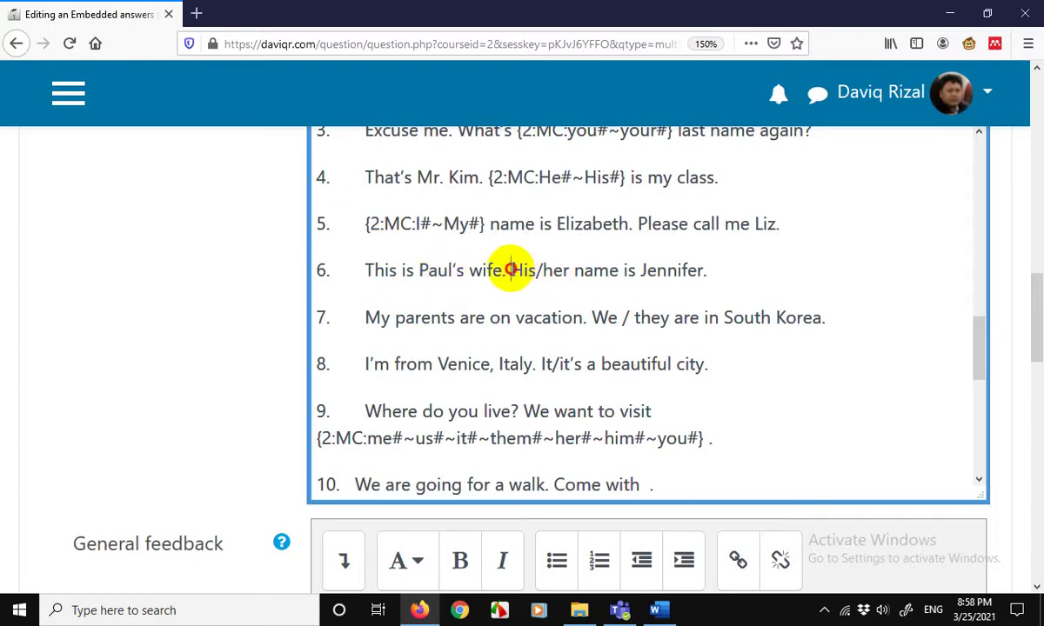
type("{2:MC")
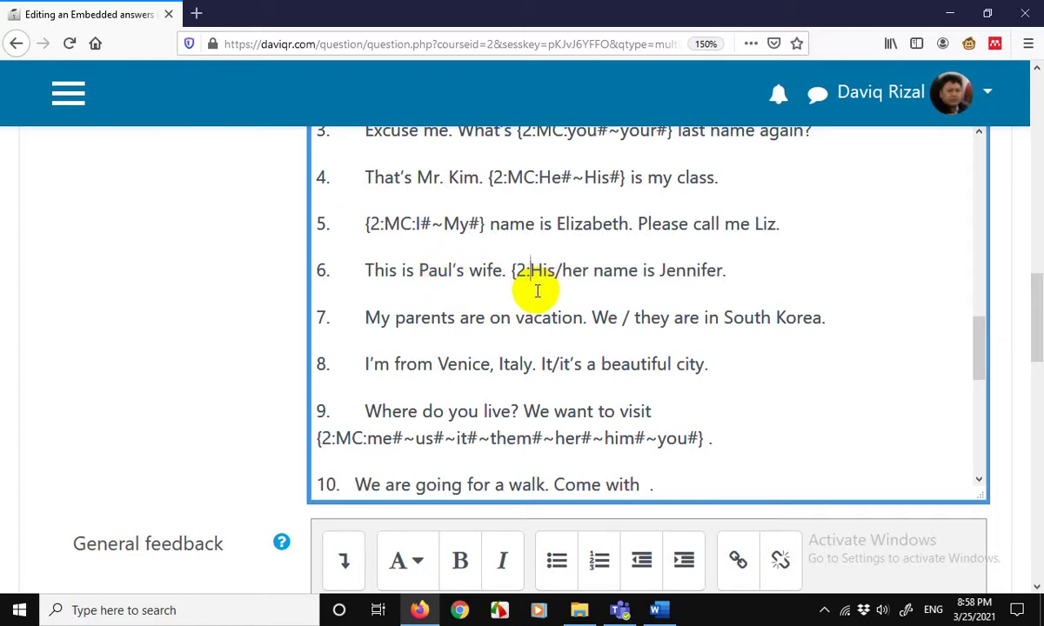
type(":")
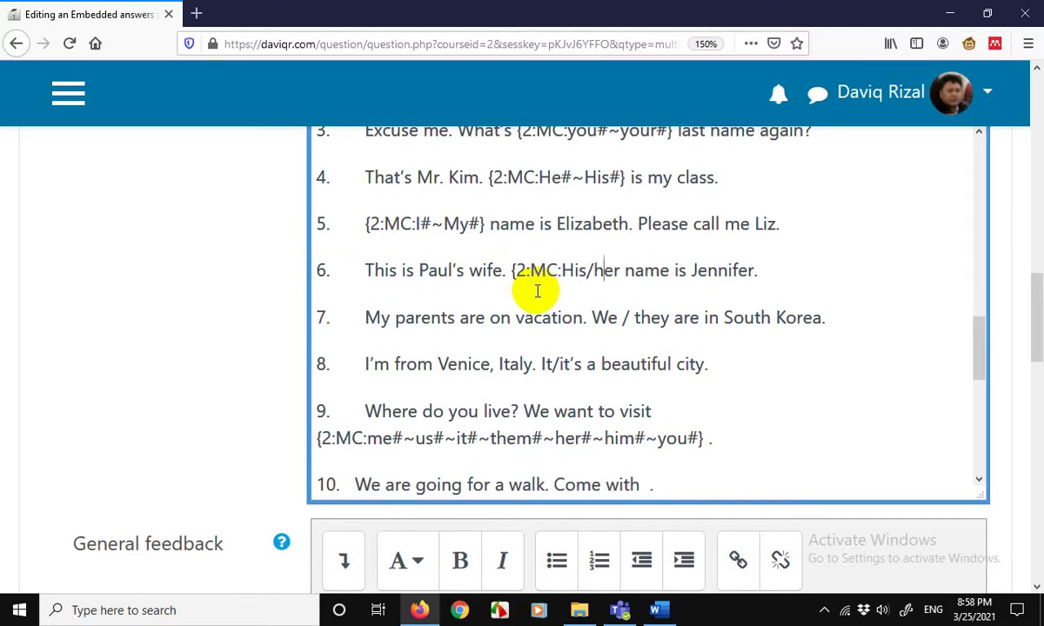
key("BackSpace")
key("BackSpace")
type("#~")
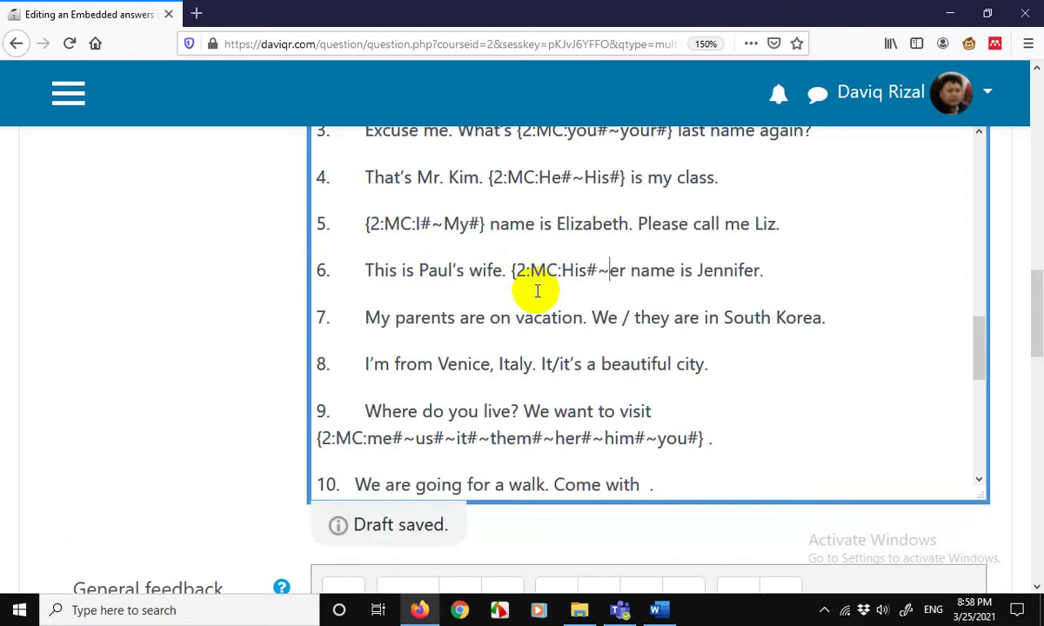
type("H")
key("Right")
key("Right")
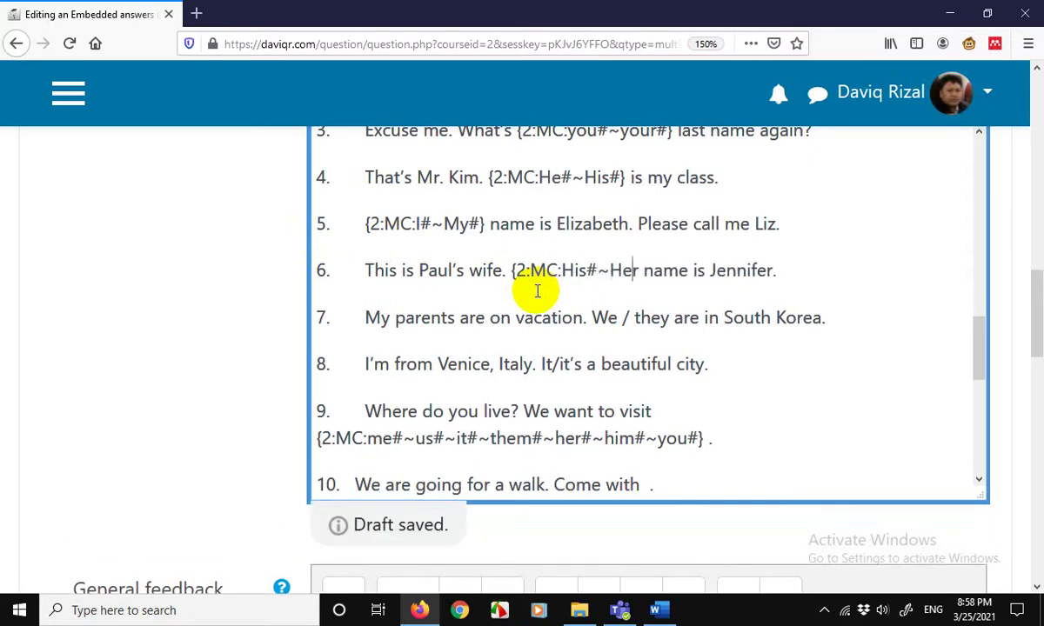
type("#}")
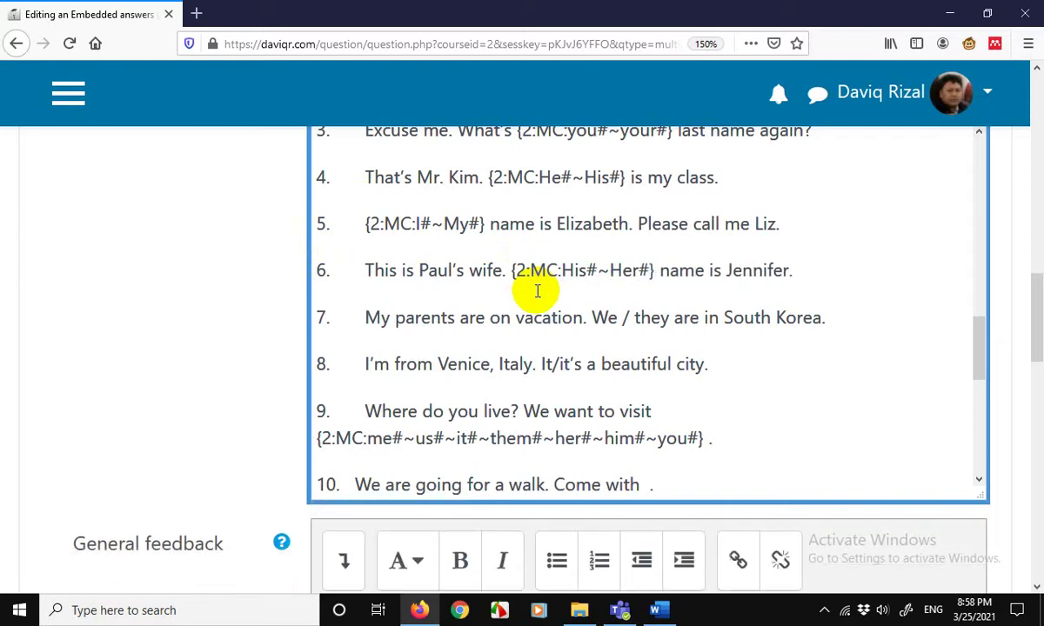
Convert "We / they" in sentence 7 into the Cloze code "{2:MC:We#~They#}", removing the spaces and slash and capitalizing "They"
left_click_drag(979, 341, 967, 351)
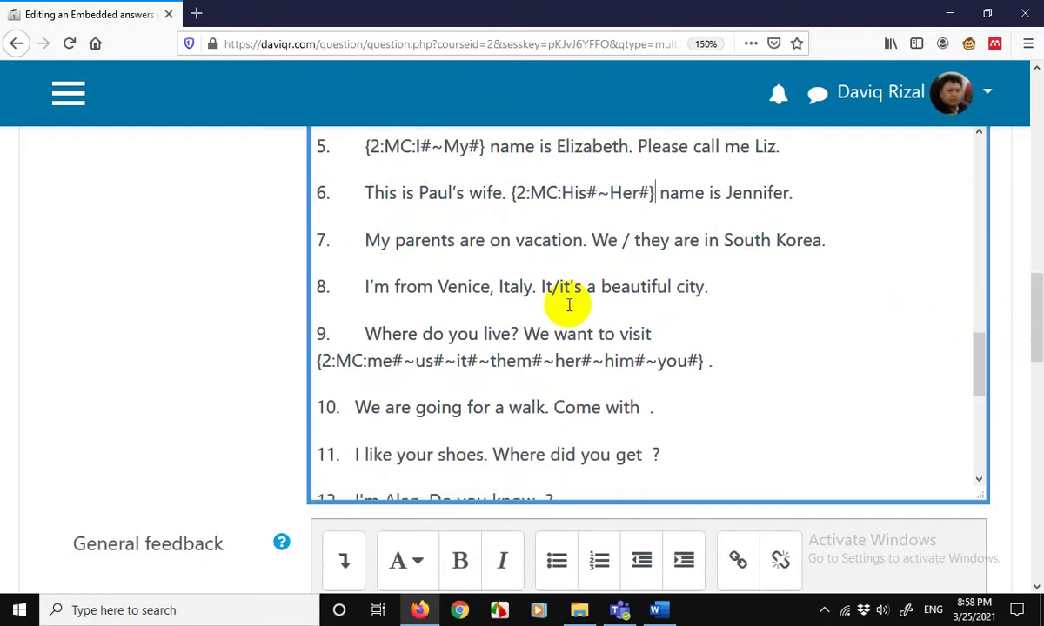
left_click(596, 240)
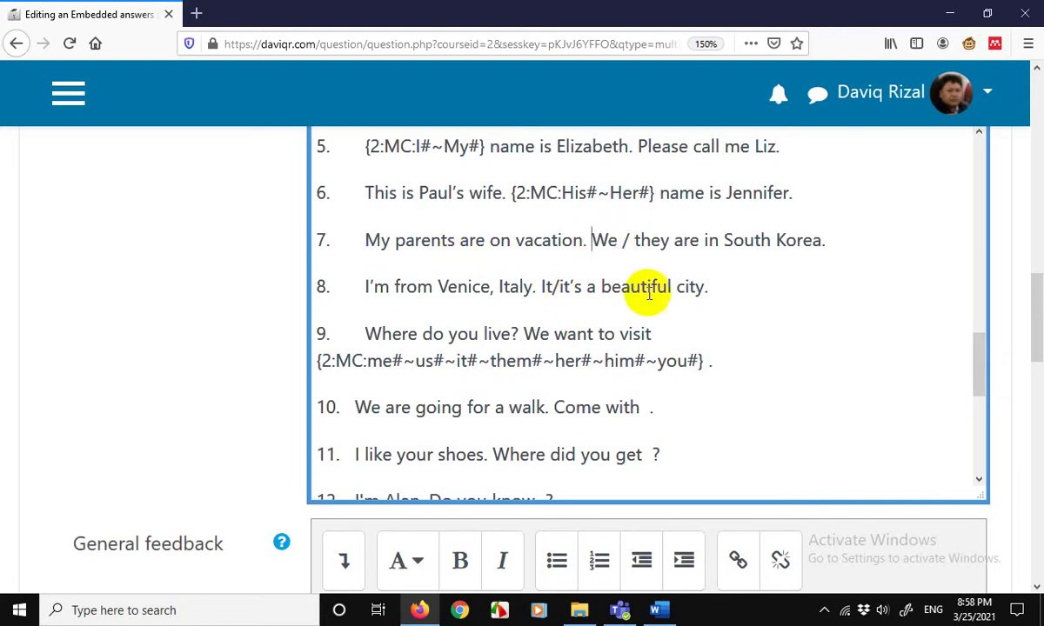
type("{2")
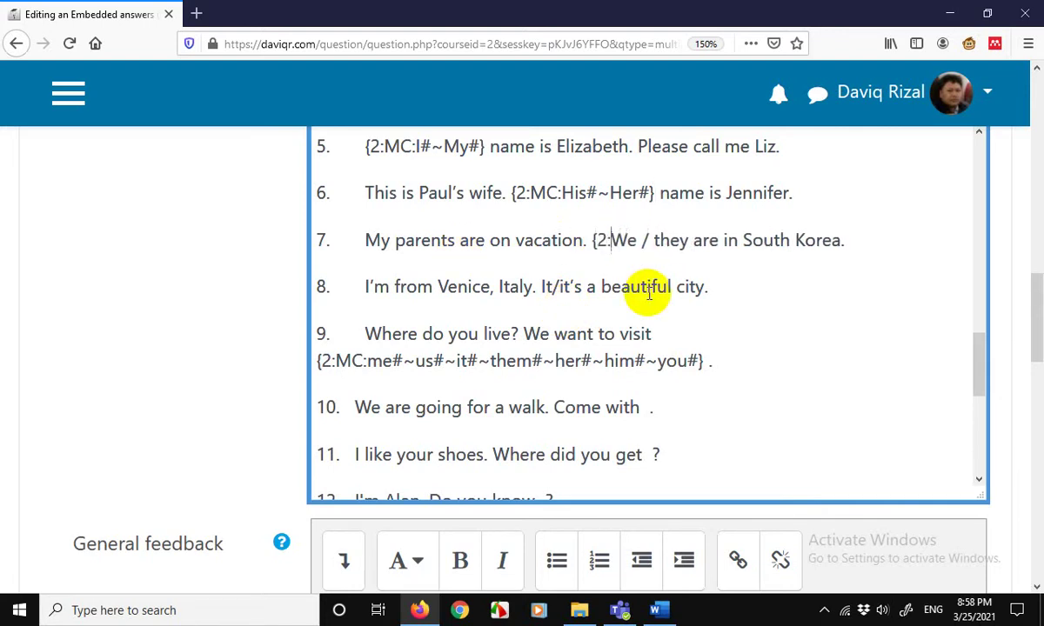
type(":MC:")
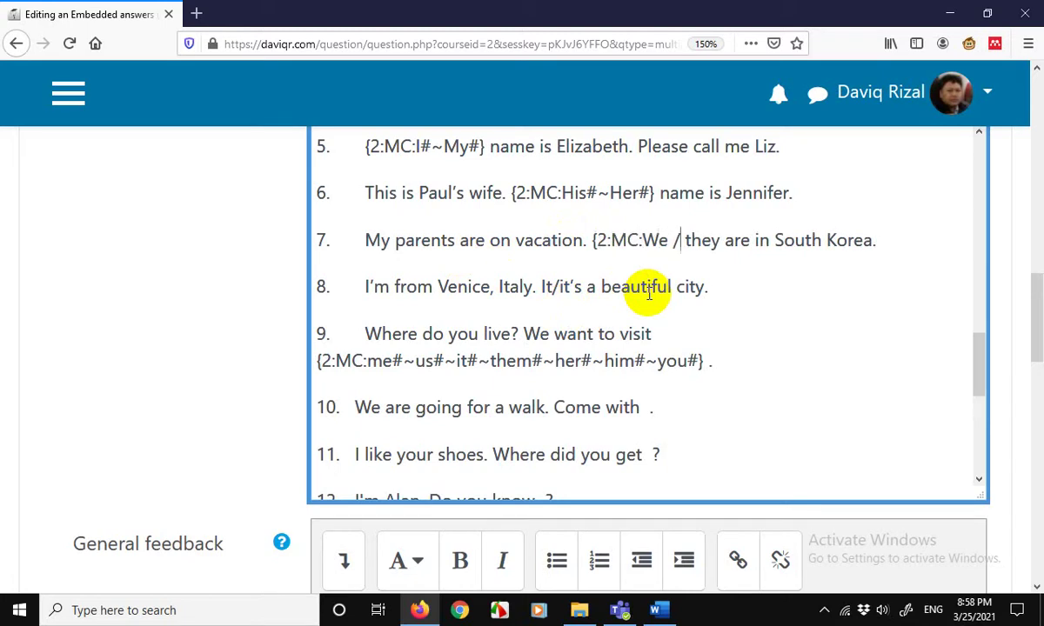
key("BackSpace")
key("BackSpace")
key("BackSpace")
key("BackSpace")
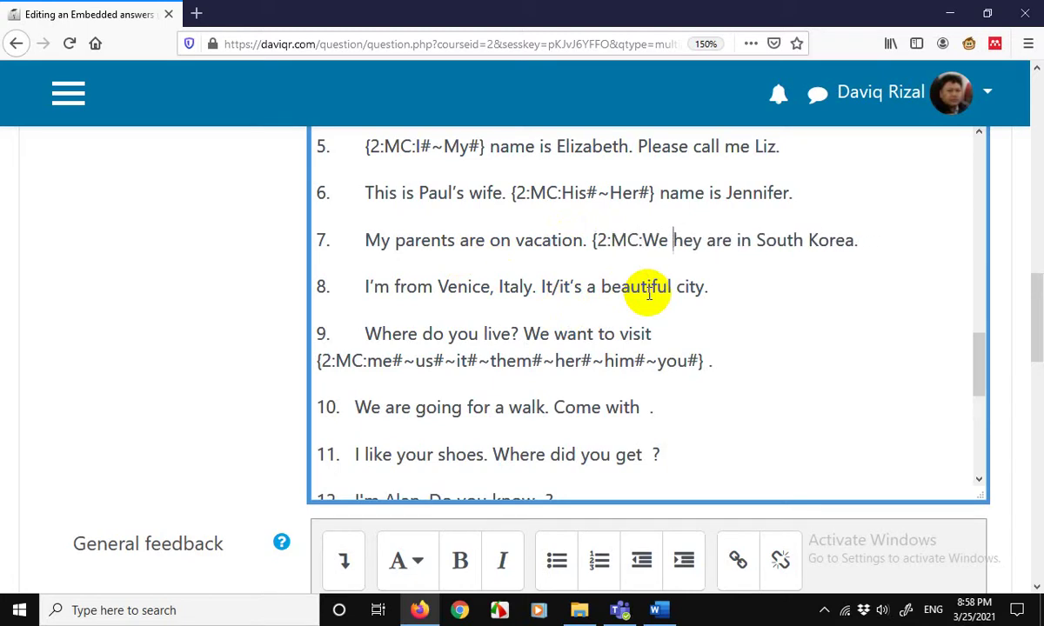
type("#~")
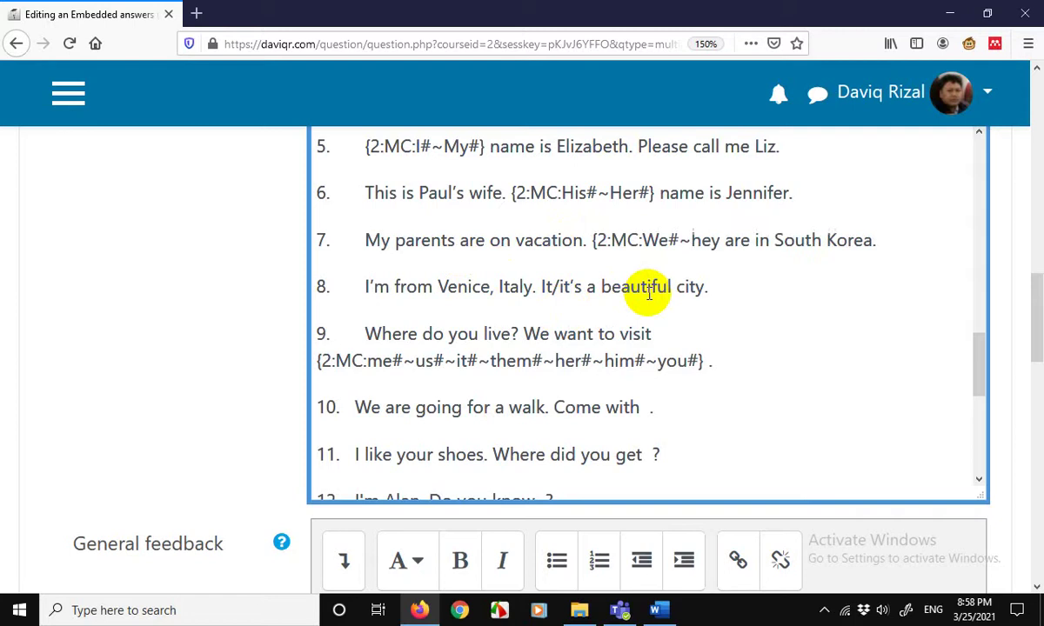
type("T")
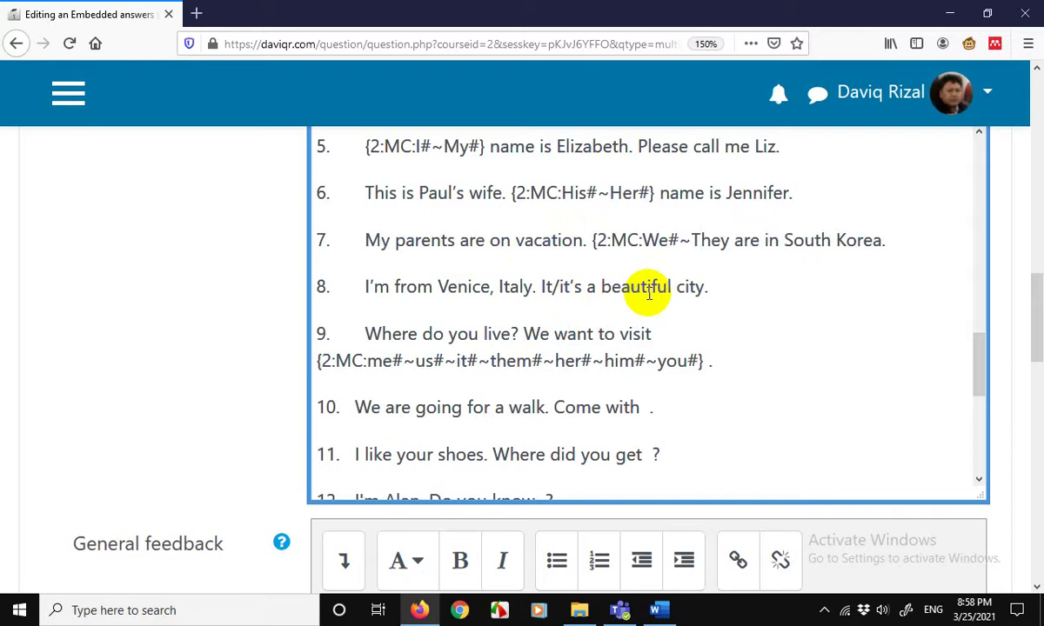
left_click(729, 240)
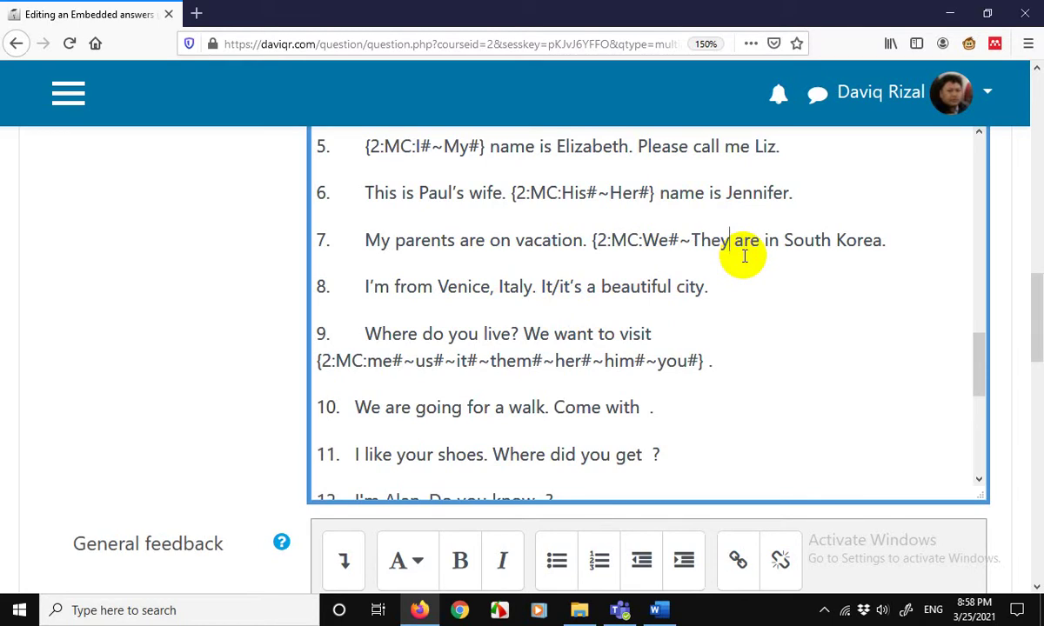
type("#}")
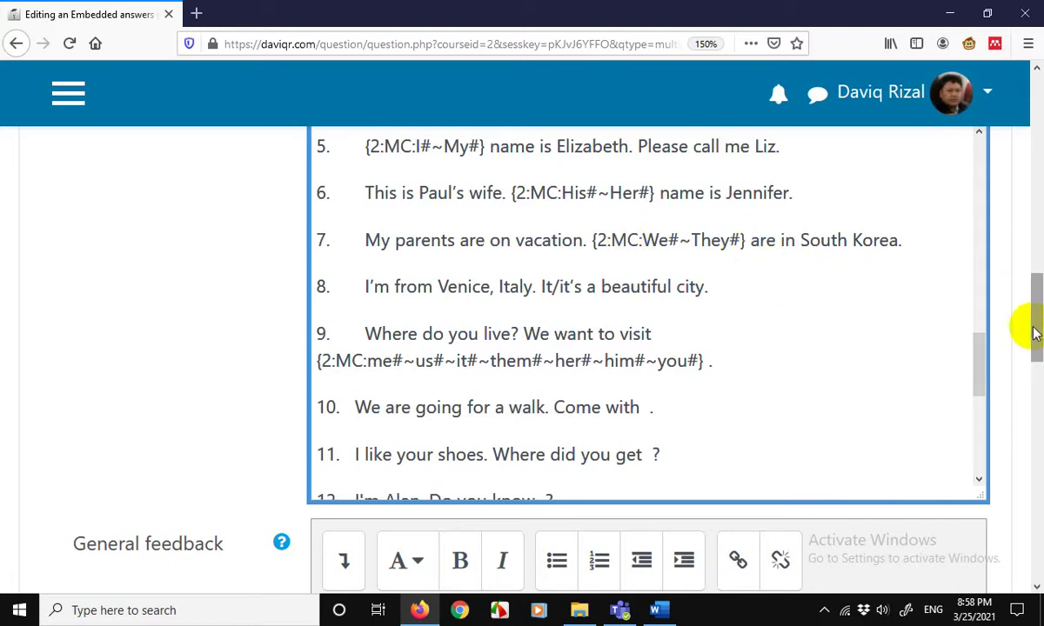
Convert "It/it's" in sentence 8 into the Cloze code "{2:MC:It#~It's#}", capitalizing "It's"
left_click_drag(1033, 328, 1037, 333)
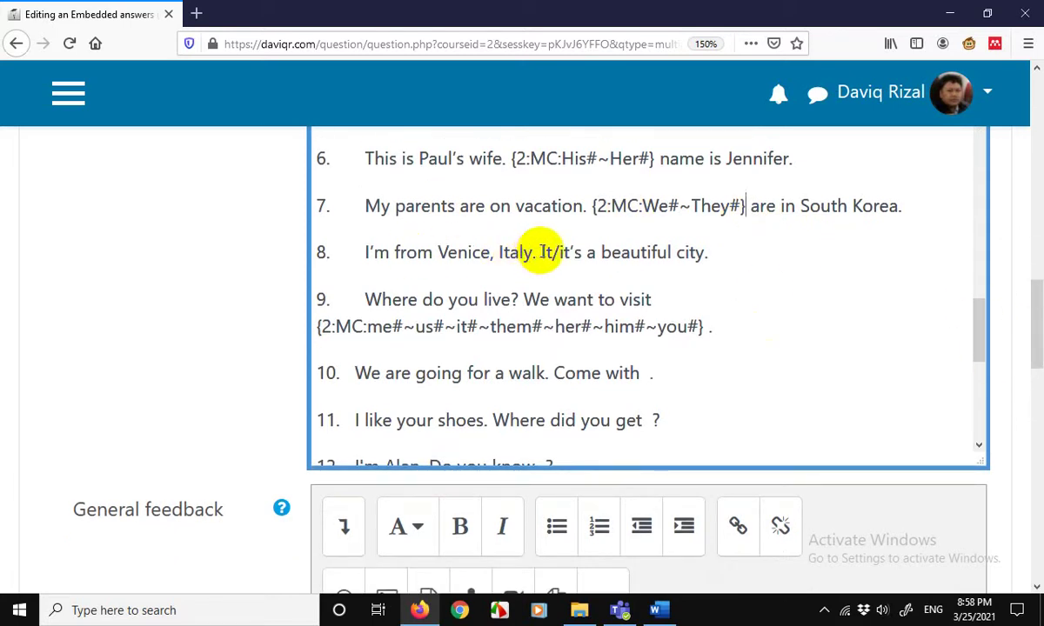
left_click(540, 253)
type("{2:MC")
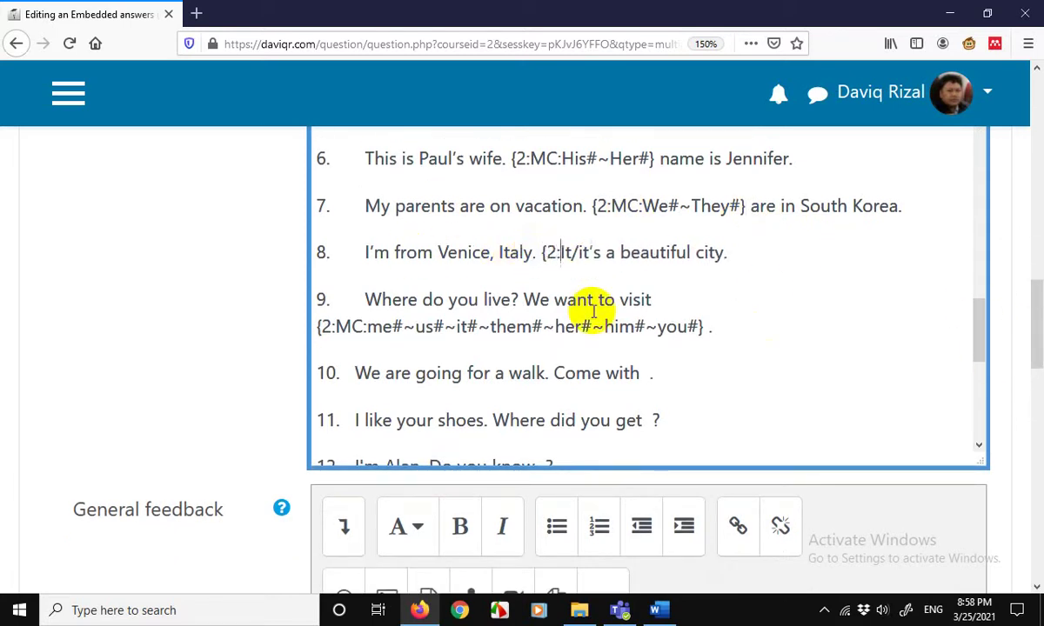
type(":")
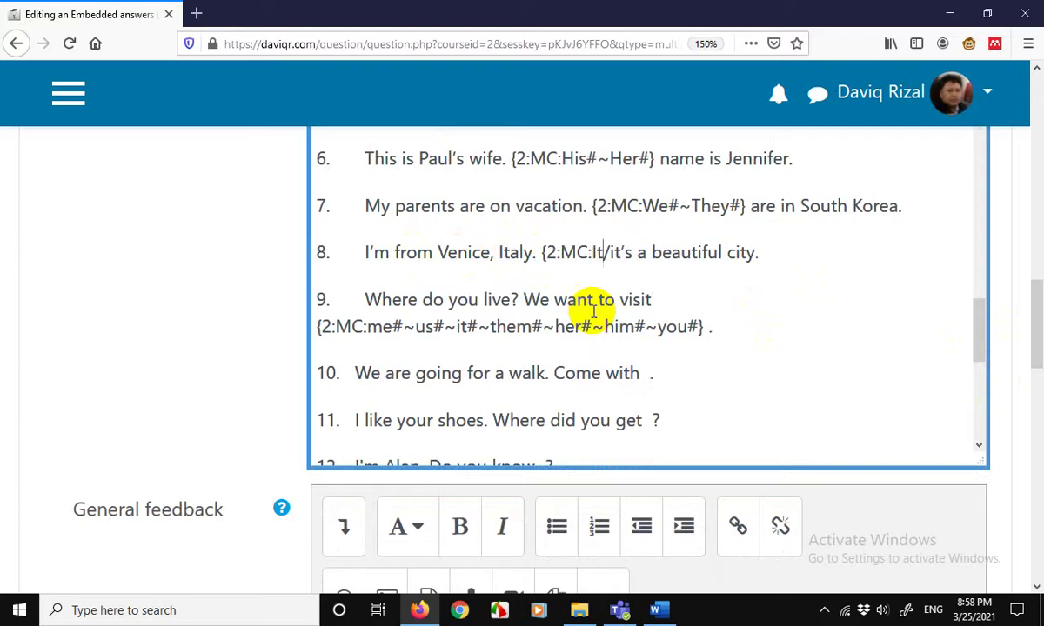
key("BackSpace")
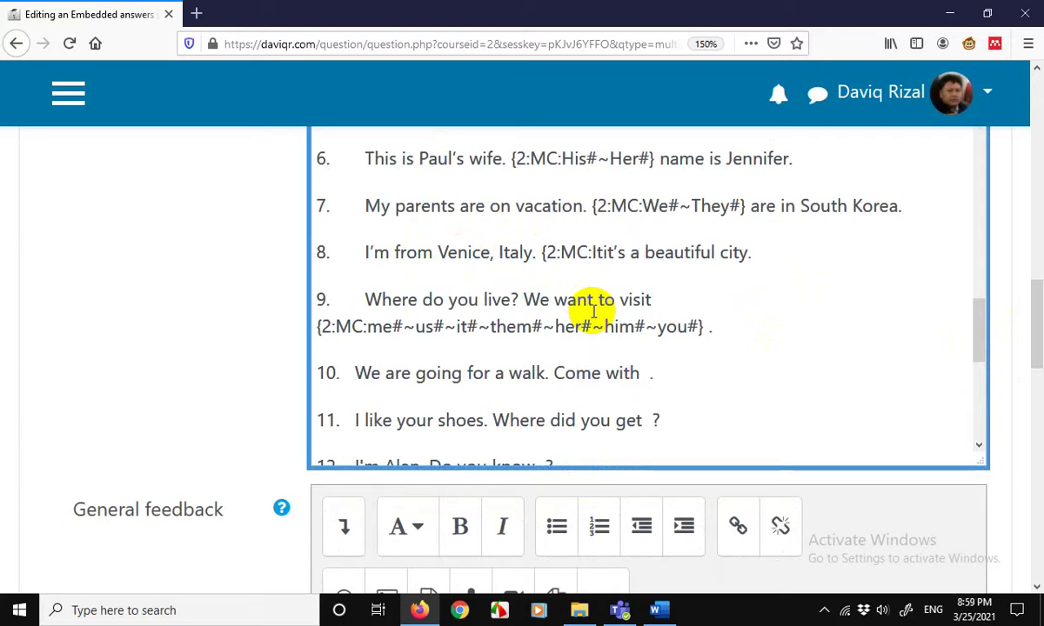
type("#")
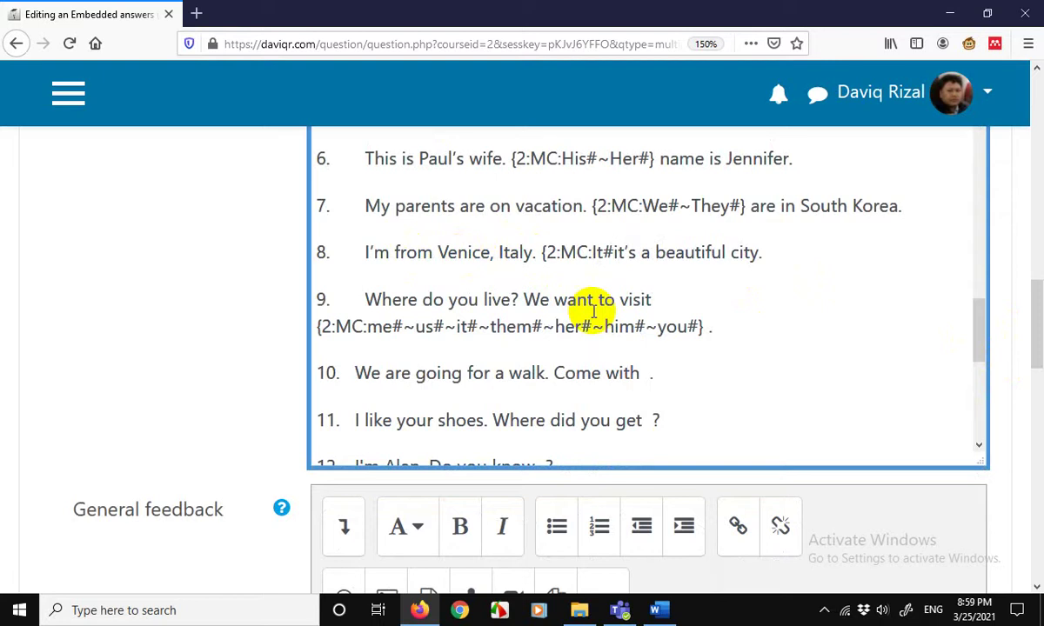
type("~")
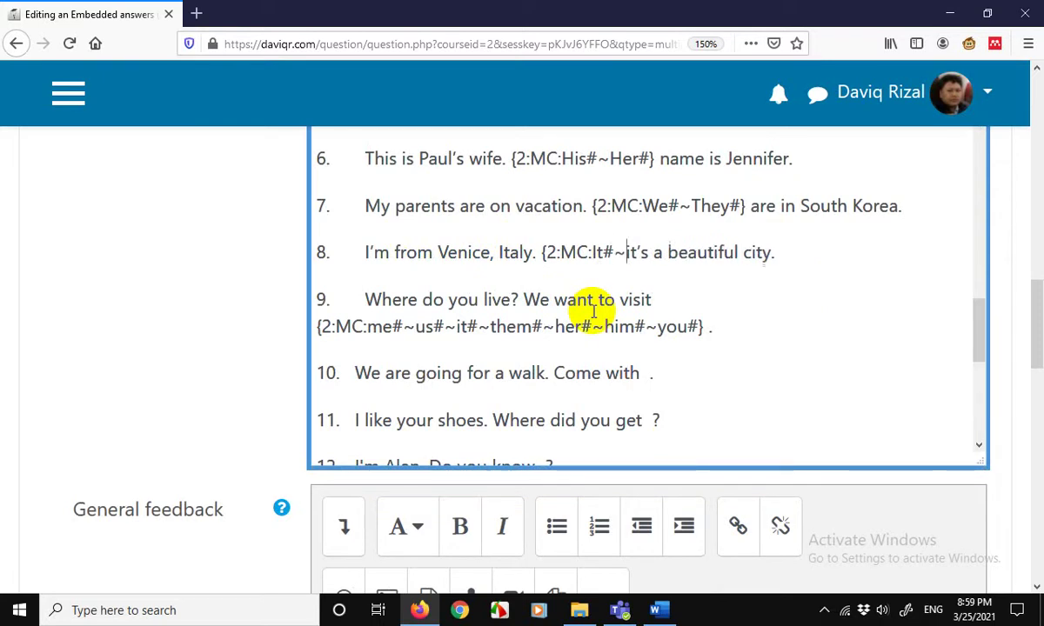
key("Delete")
type("It’s")
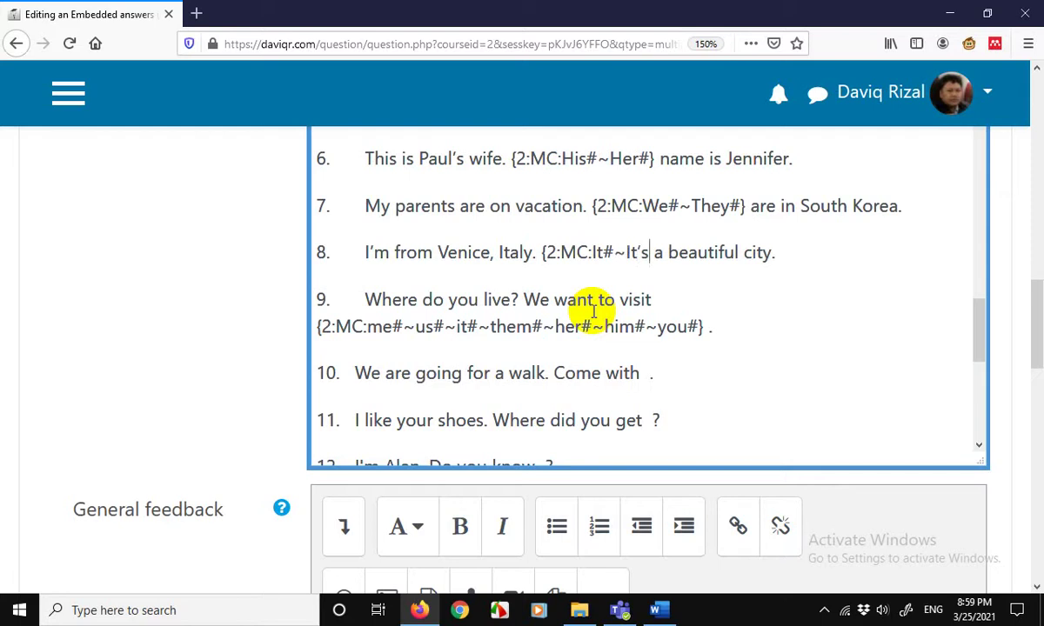
type("#}")
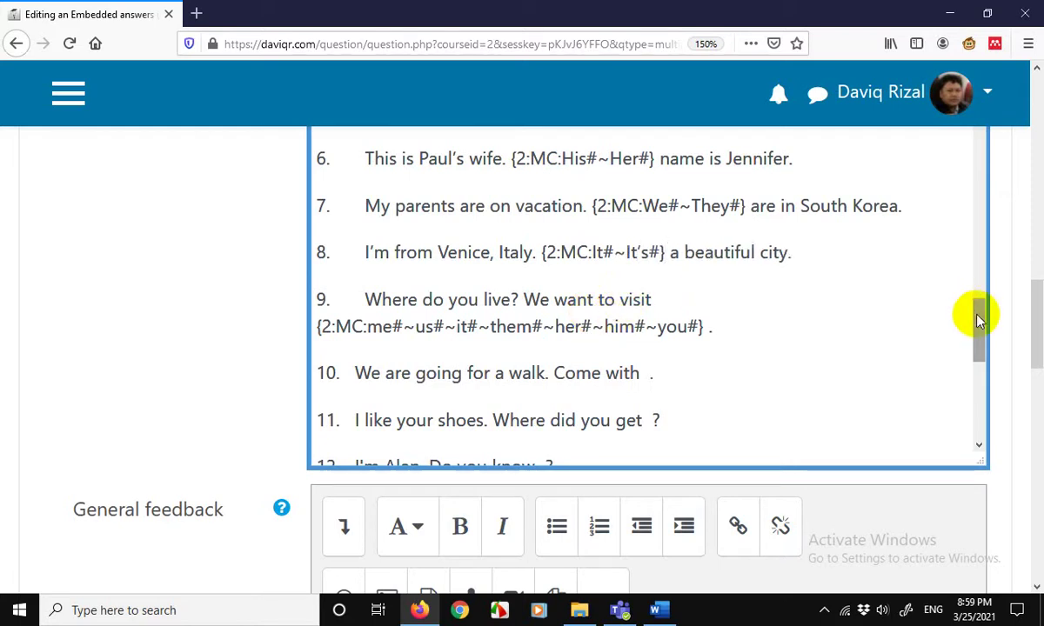
Mark "your" as the correct answer in sentence 3 by inserting "=" directly before it
left_click_drag(975, 320, 978, 272)
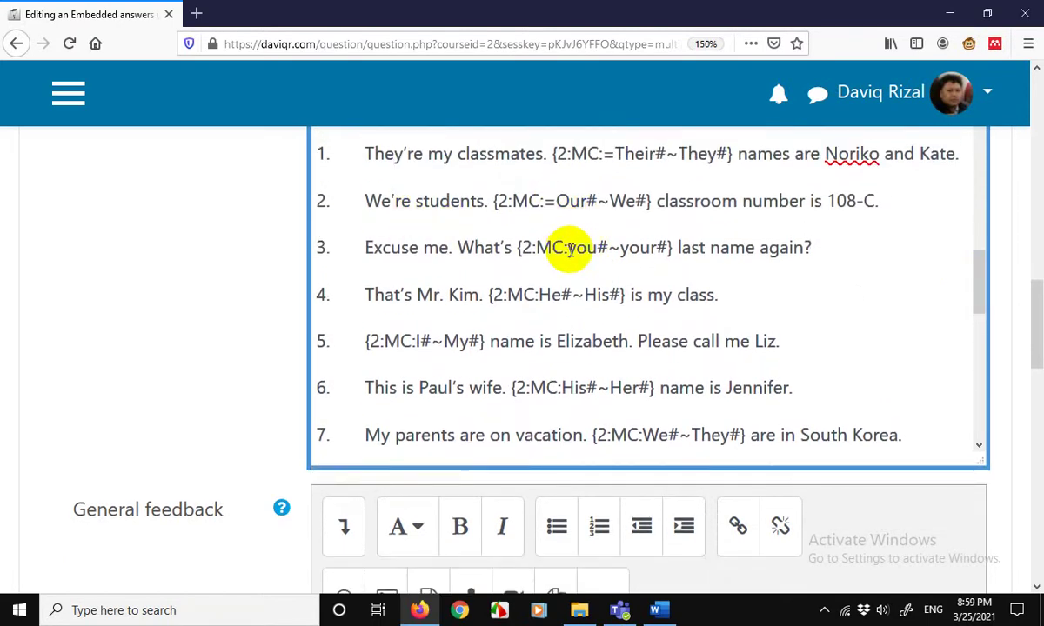
left_click(621, 248)
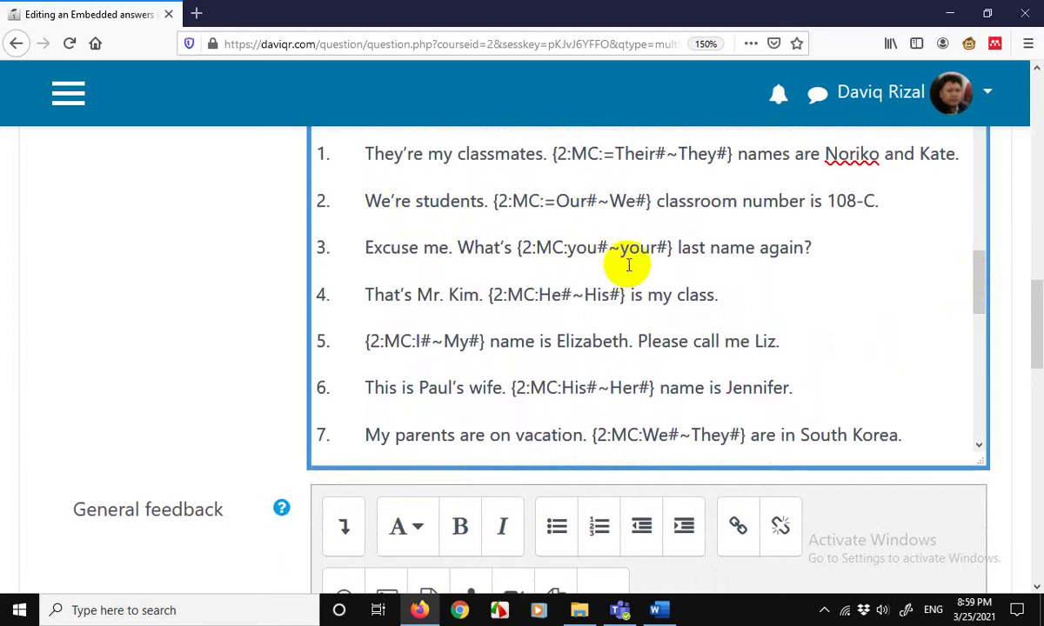
type("=")
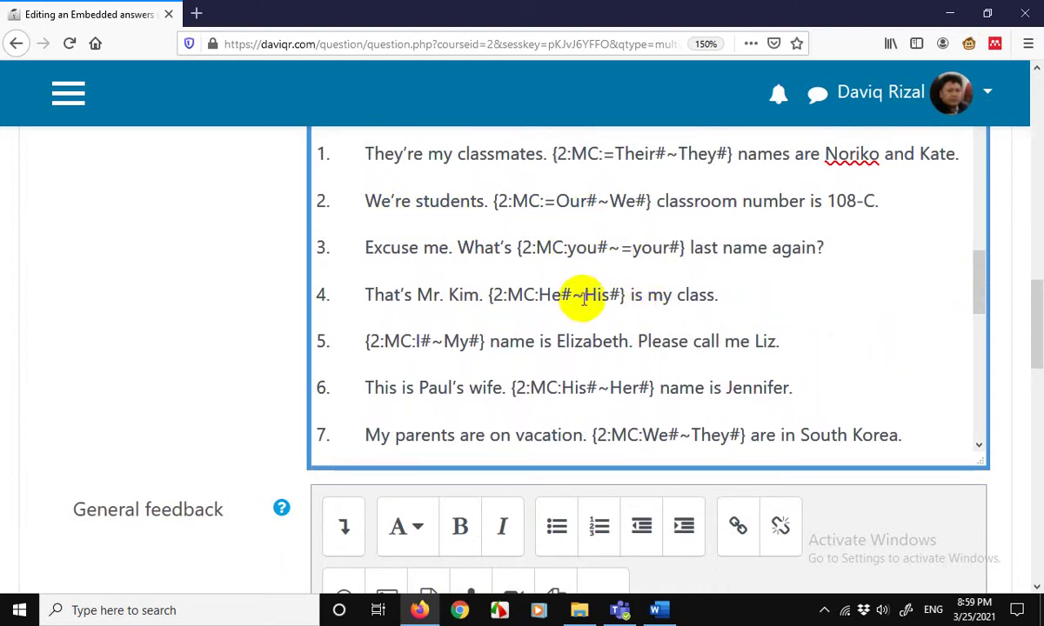
Mark "He" in sentence 4 and "My" in sentence 5 as correct by inserting "=" directly before each
left_click(538, 295)
type("=")
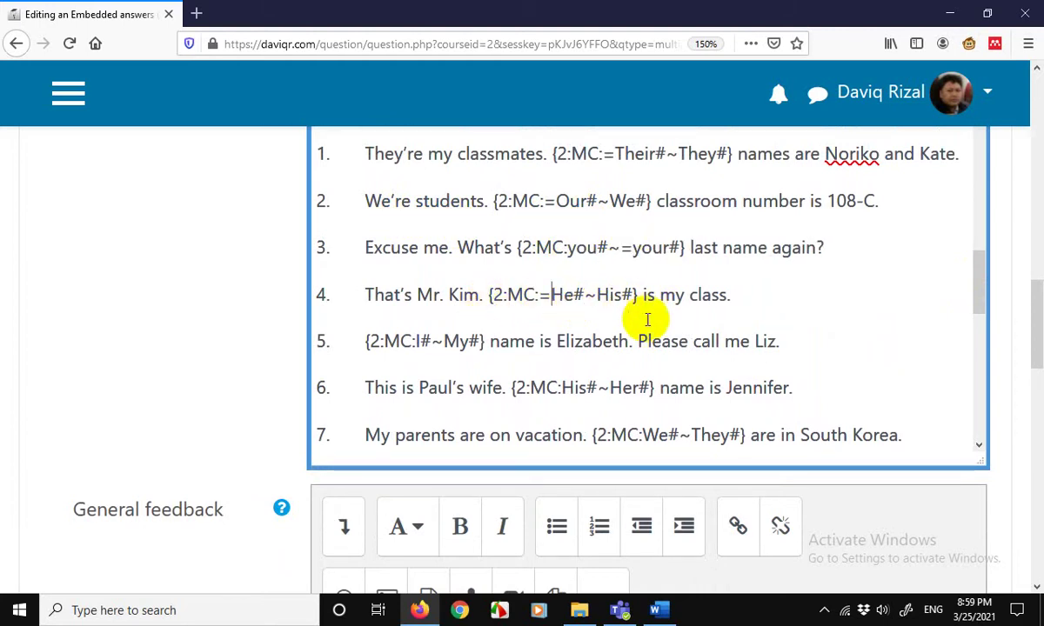
scroll(978, 283, "down", 2)
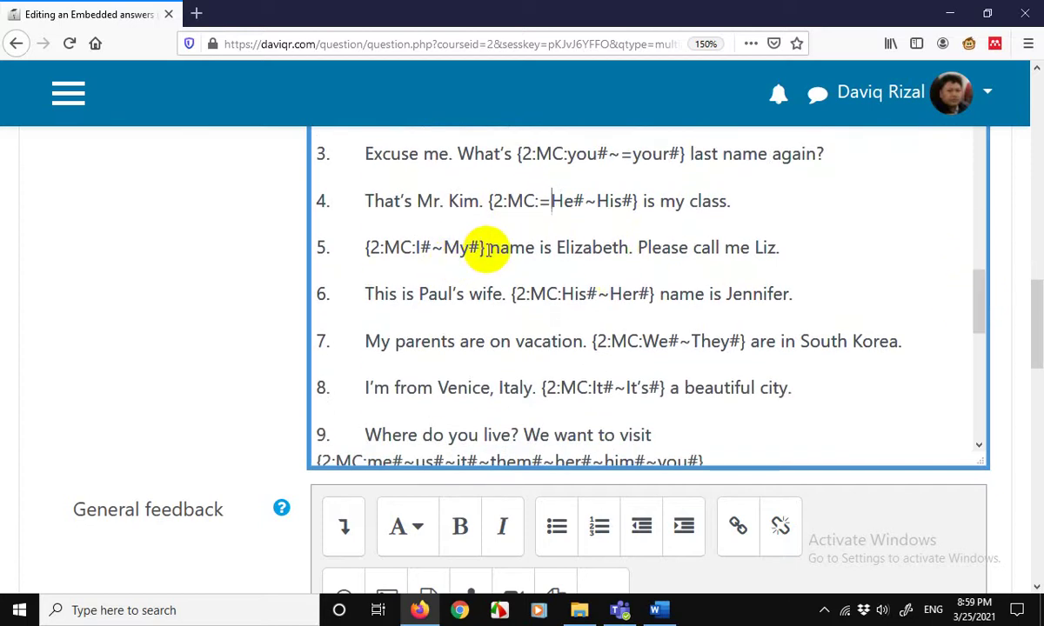
left_click(443, 247)
type("=")
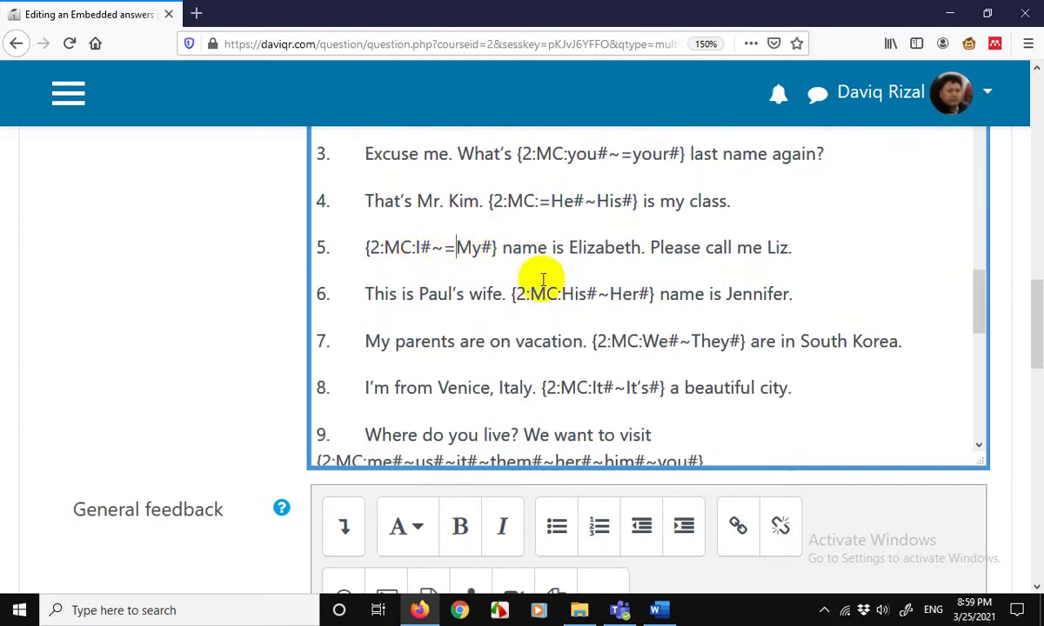
Mark "Her" in sentence 6 and "They" in sentence 7 as correct by inserting "=" directly before each
left_click(607, 294)
type("=")
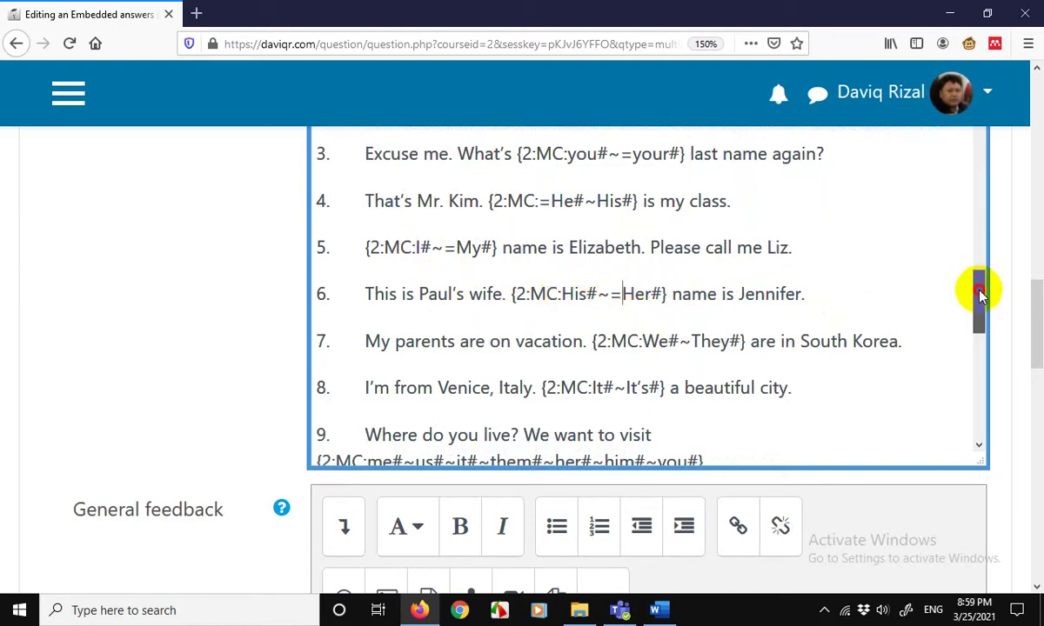
scroll(974, 300, "down", 2)
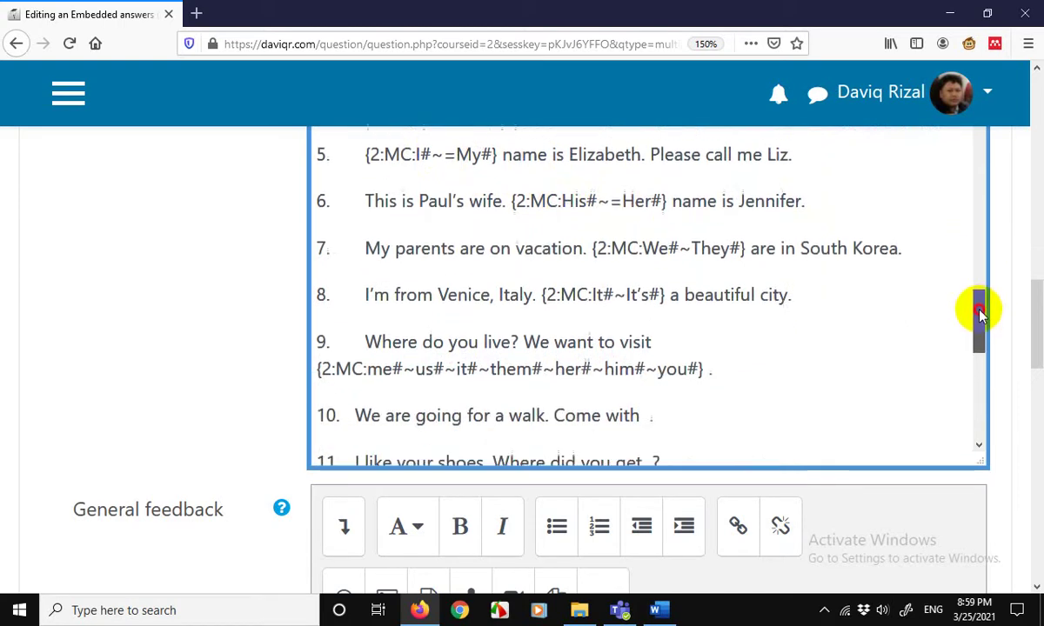
left_click(688, 245)
type("=")
Mark "It's" as the correct answer in sentence 8 by inserting "=" directly before it
scroll(980, 302, "down", 1)
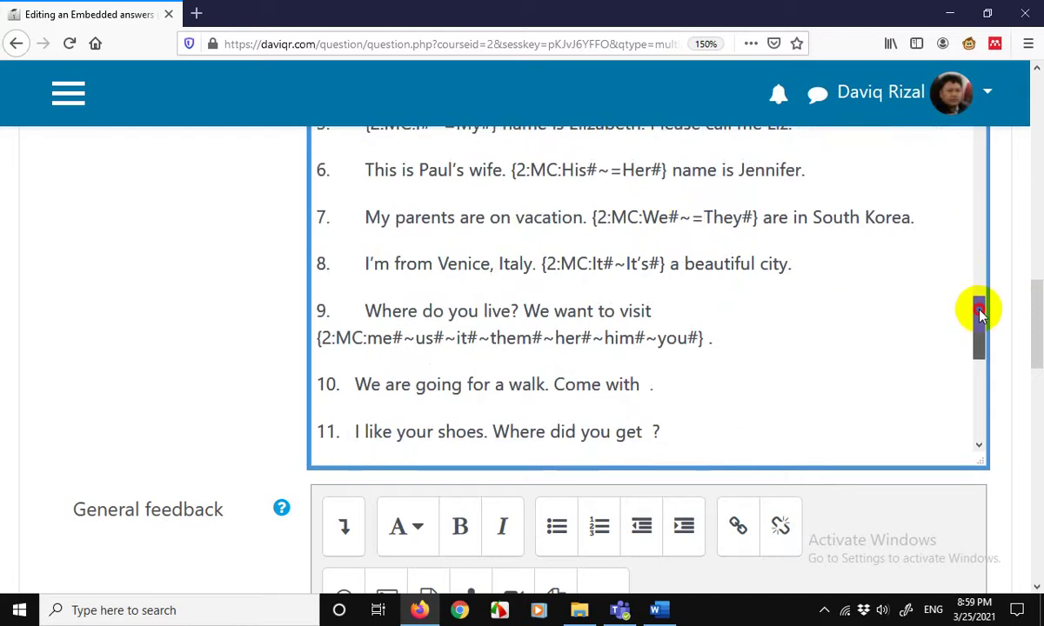
left_click(627, 264)
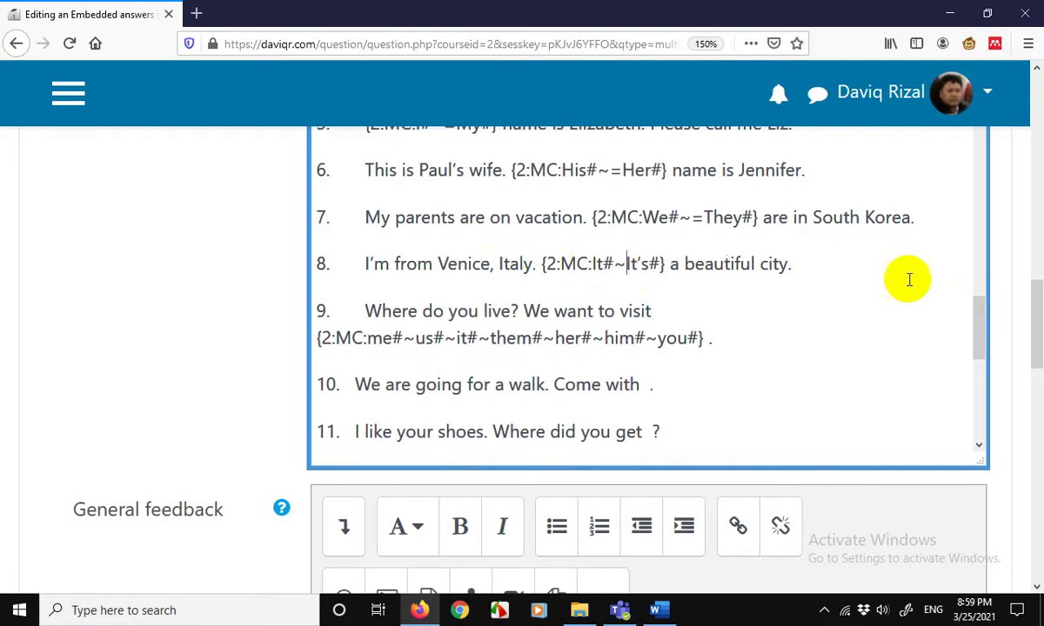
type("=")
Delete the extra space before the period that ends sentence 9
left_click_drag(979, 318, 978, 326)
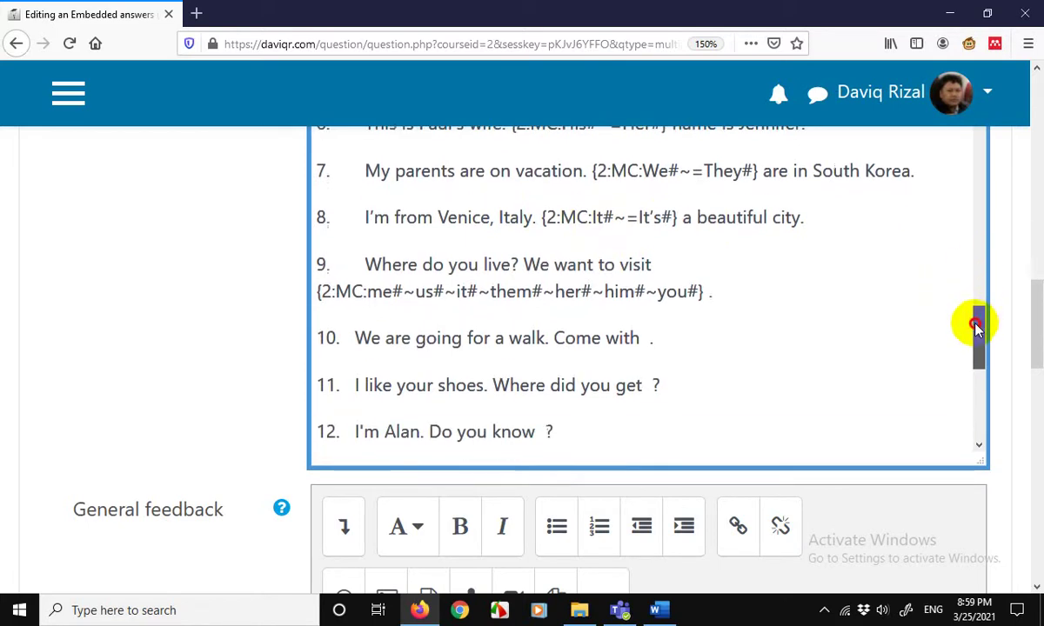
left_click(692, 266)
key("BackSpace")
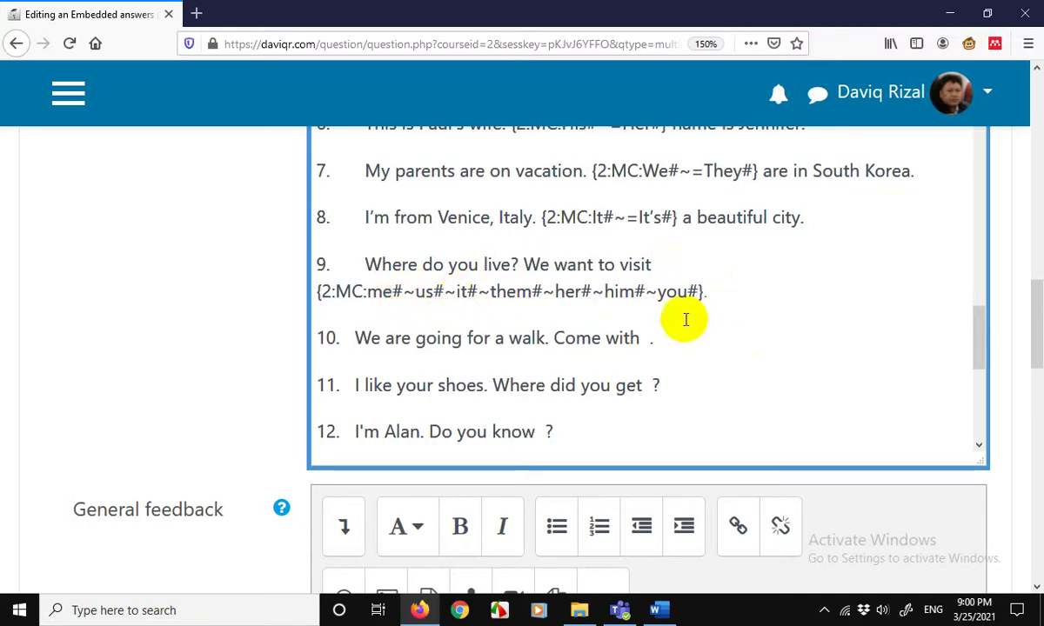
Copy the Cloze code {2:MC:me#~us#~it#~them#~her#~him#~you#} from sentence 9 and paste it before the period in sentence 10
left_click_drag(704, 293, 311, 293)
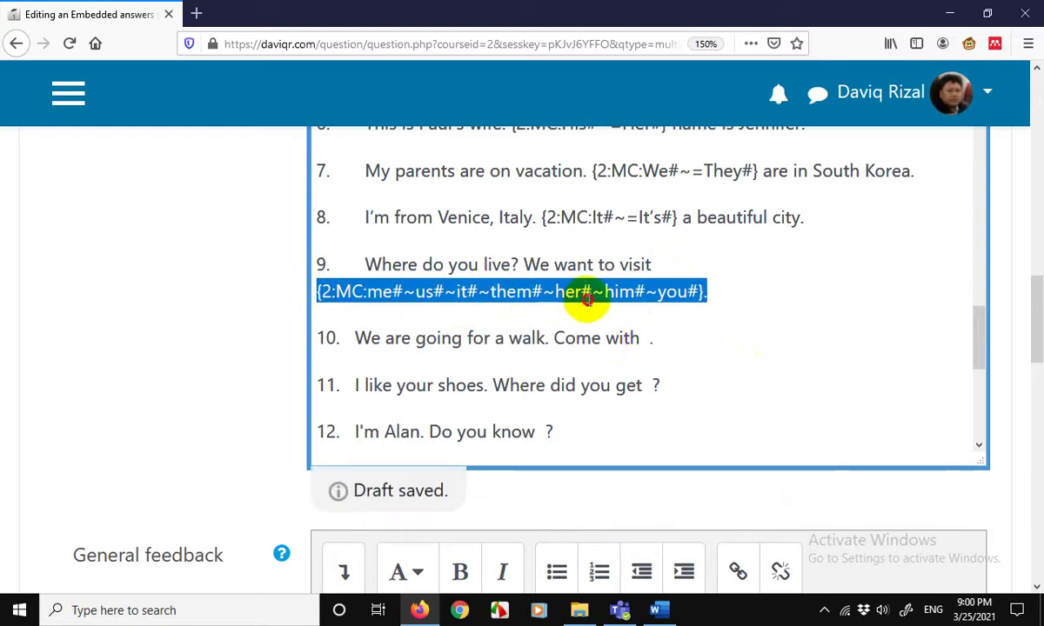
left_click(466, 291)
left_click_drag(319, 291, 705, 293)
key("ctrl+c")
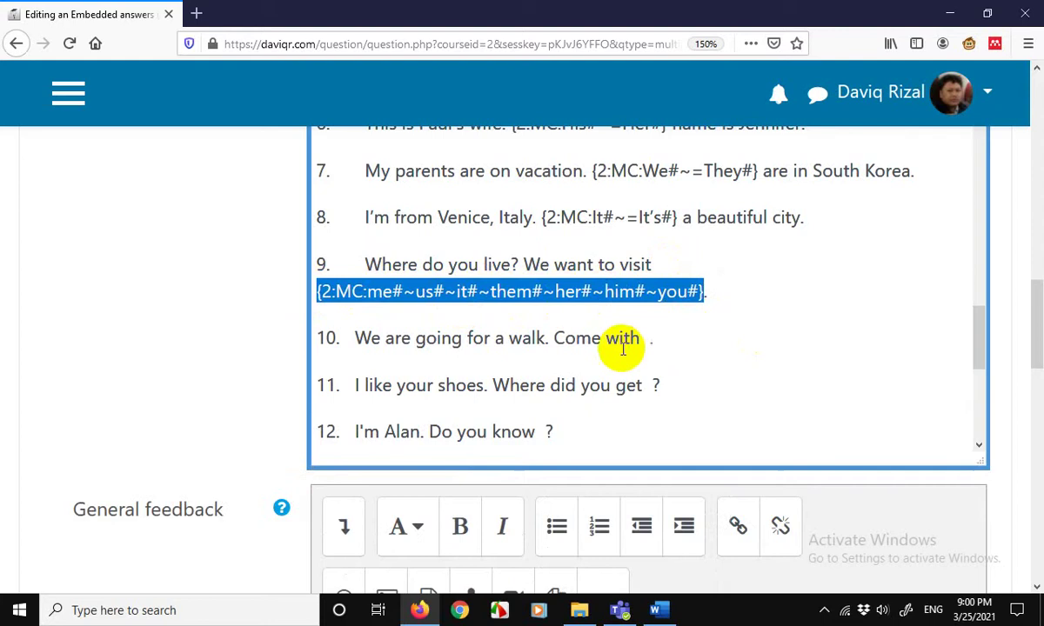
left_click(652, 341)
key("ctrl+v")
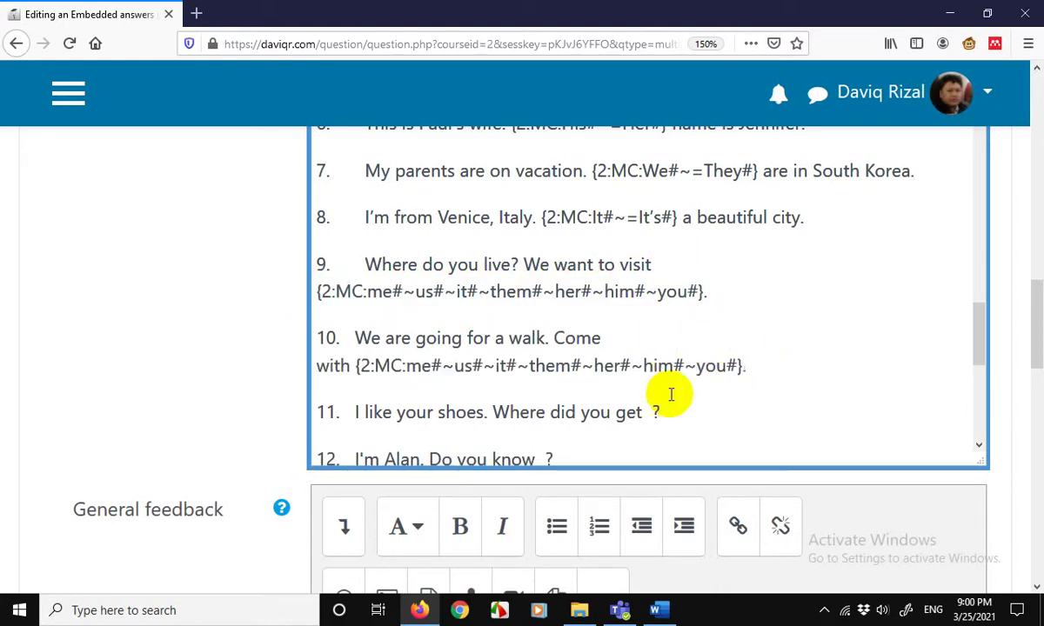
Paste the copied pronoun Cloze code into the blanks of sentences 11 and 12, with no space before the question marks
left_click(650, 417)
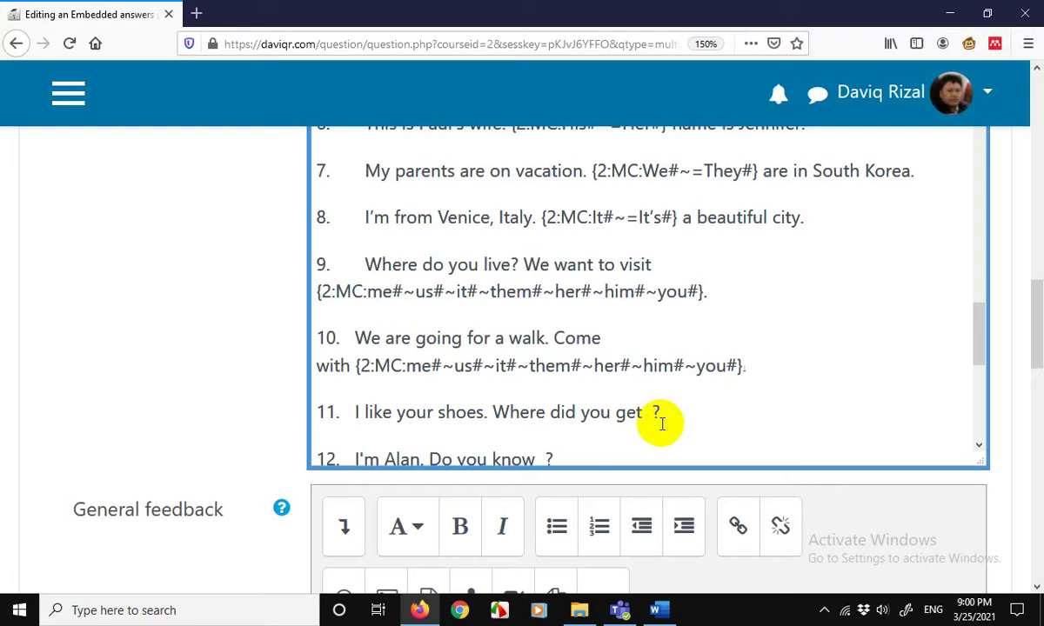
key("ctrl+v")
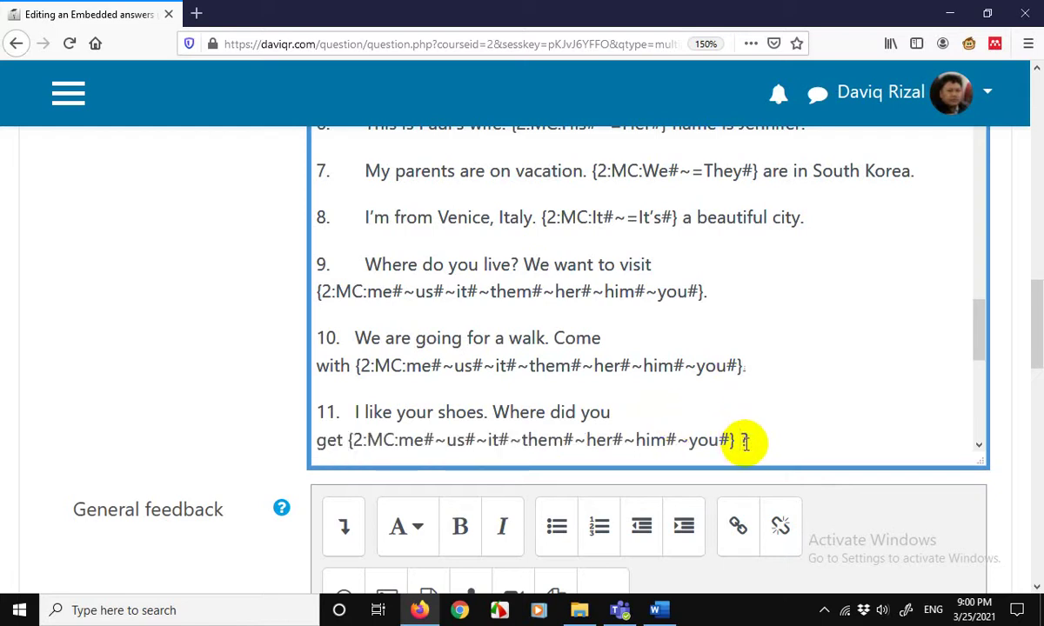
left_click_drag(980, 354, 980, 377)
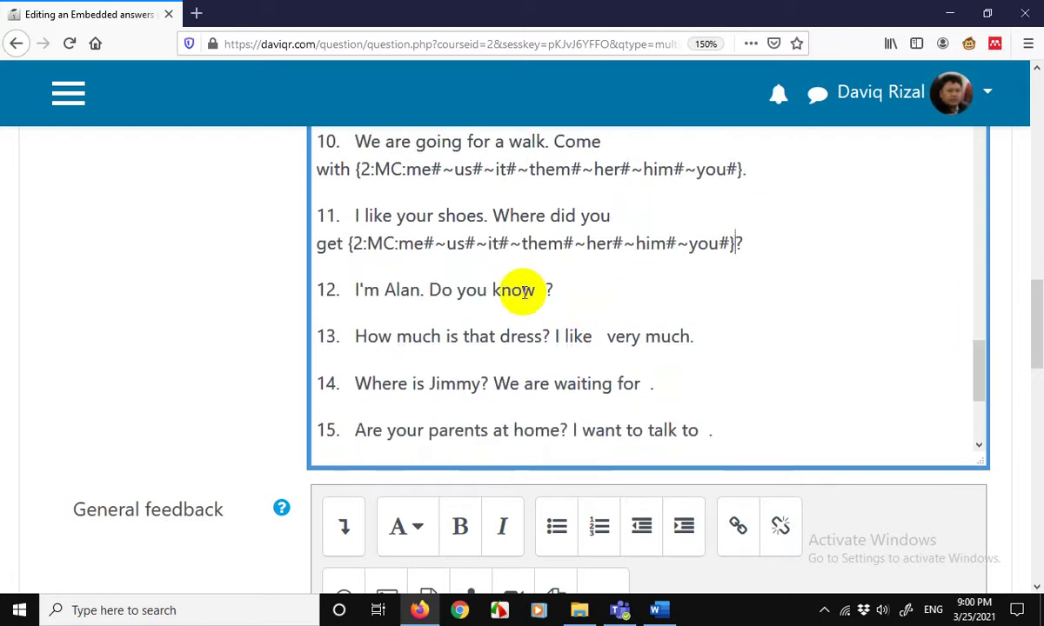
double_click(539, 291)
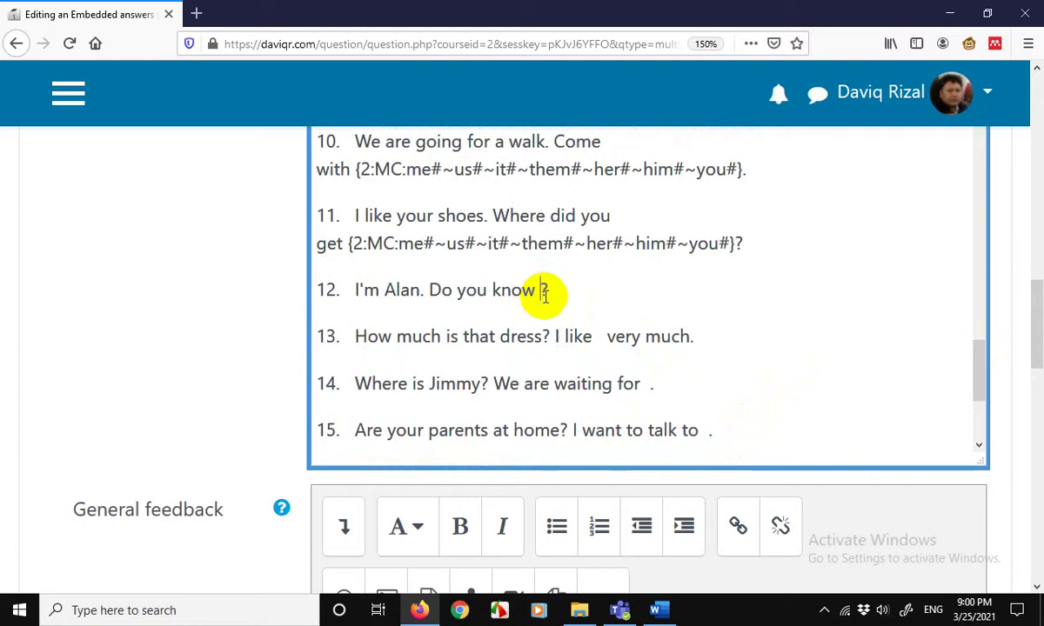
key("ctrl+v")
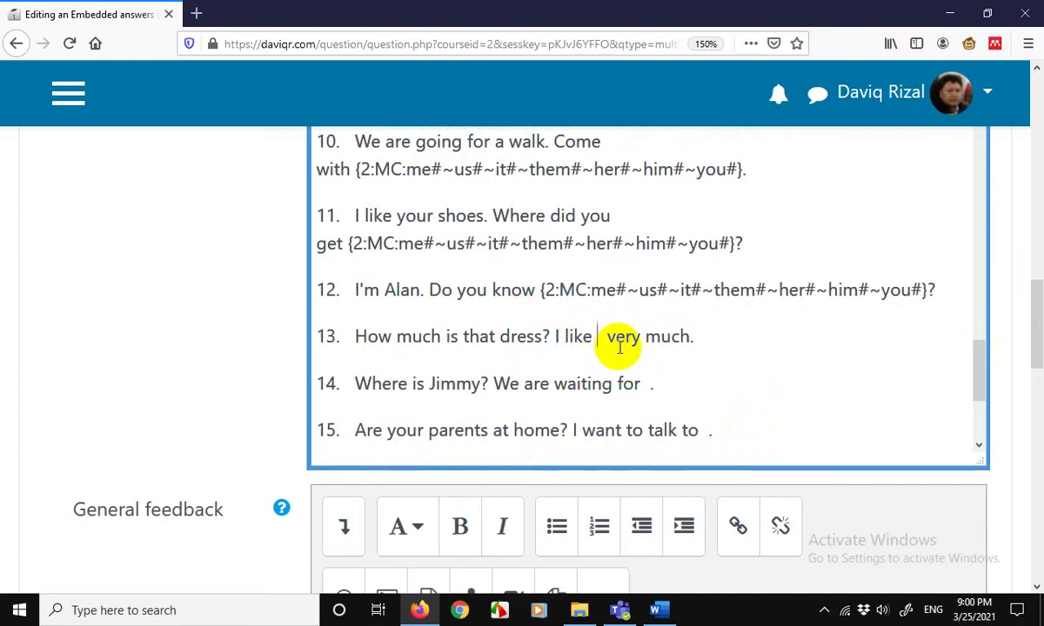
Paste the copied pronoun Cloze code into the blank of sentence 13, keeping one space before "very much"
key("BackSpace")
key("ctrl+v")
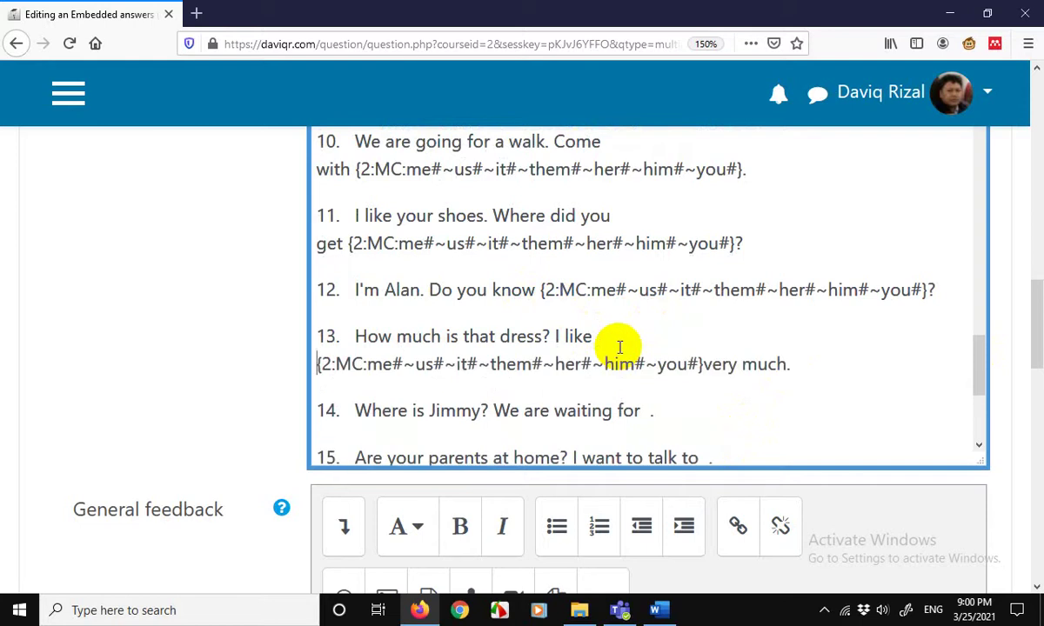
left_click(703, 364)
Paste the copied pronoun Cloze code directly before the periods that end sentences 14 and 15
left_click(648, 413)
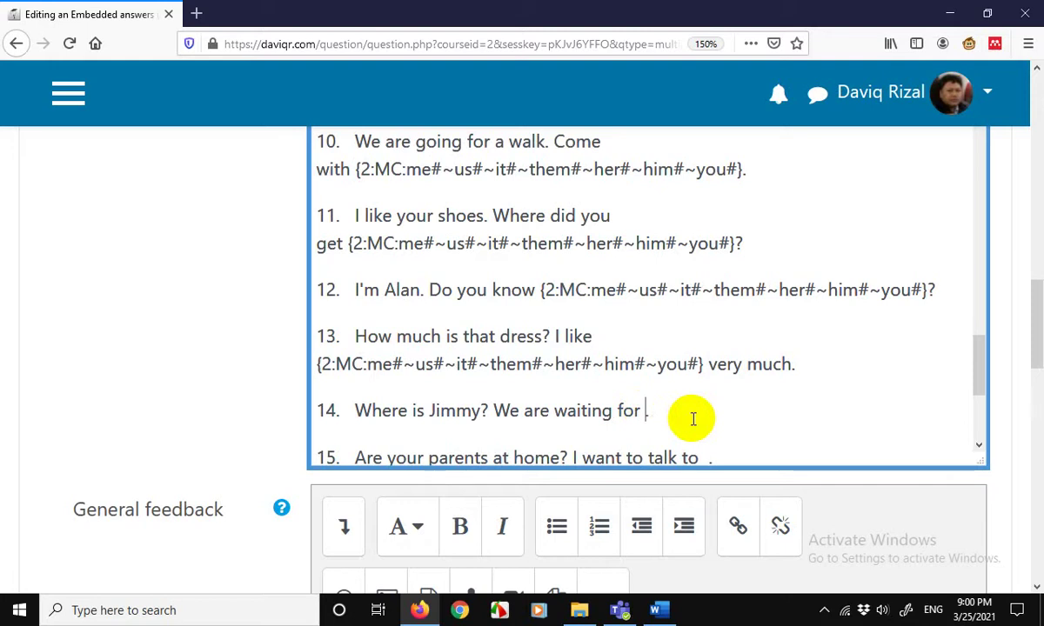
key("ctrl+v")
scroll(800, 400, "down", 3)
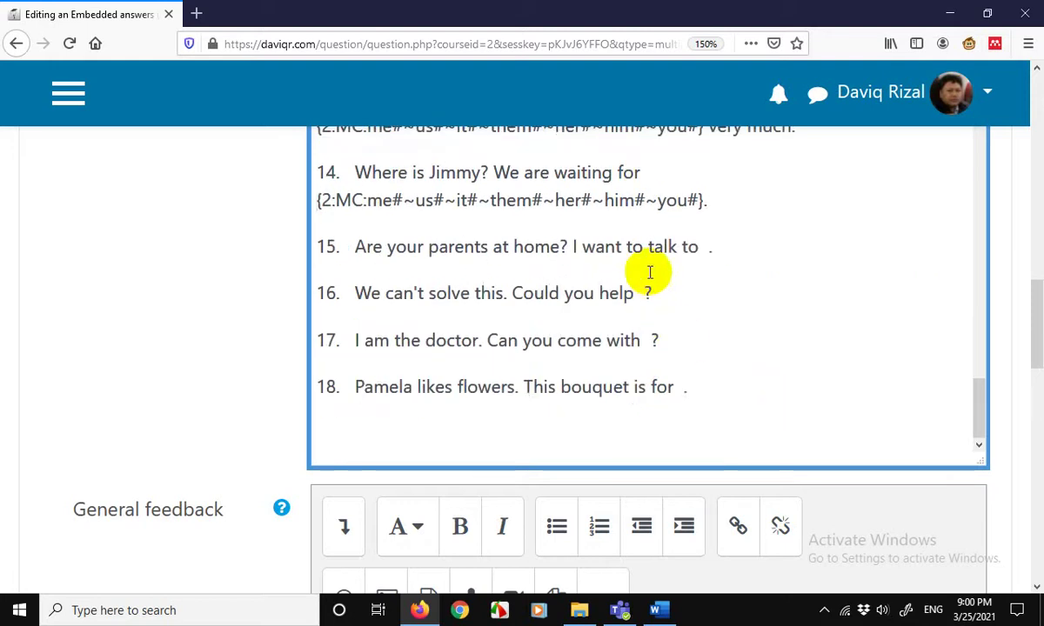
left_click(703, 246)
key("ctrl+v")
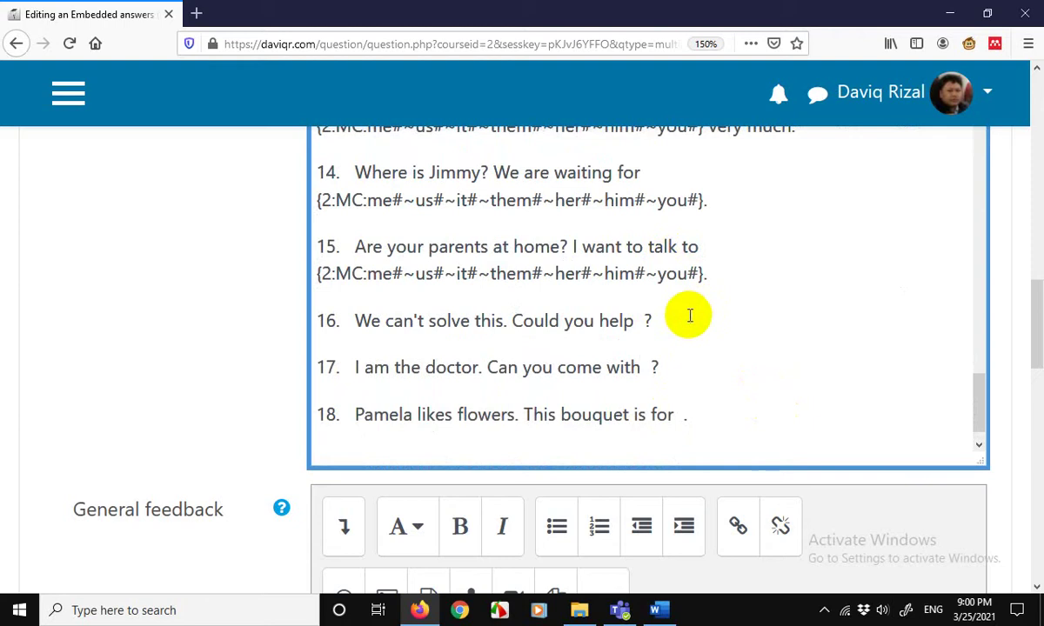
Replace the extra space before the question marks in sentences 16 and 17 with the copied pronoun Cloze code
left_click(646, 320)
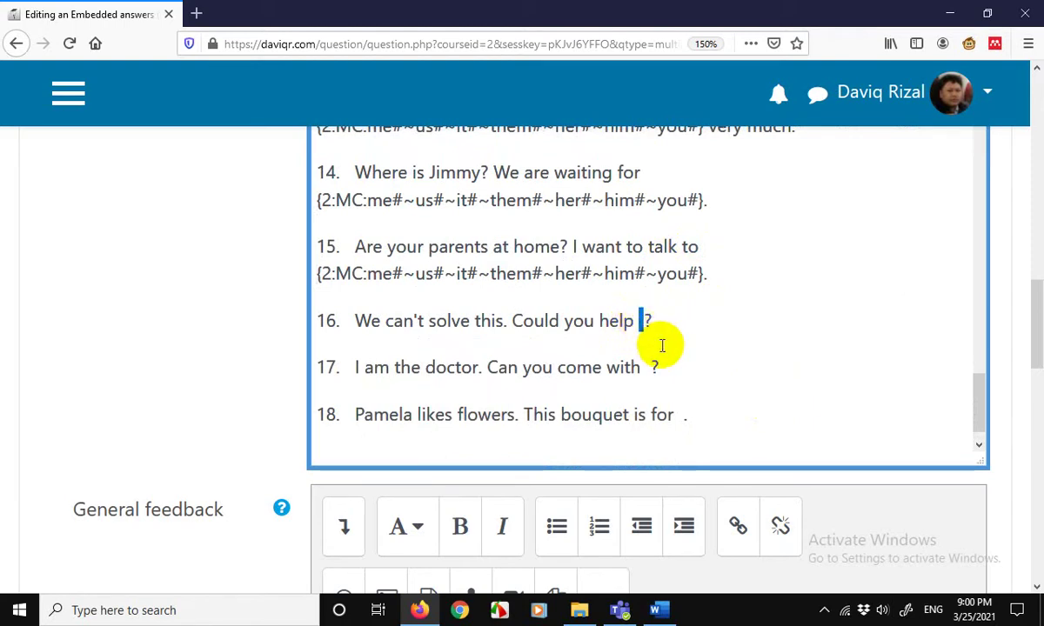
key("ctrl+v")
left_click(646, 395)
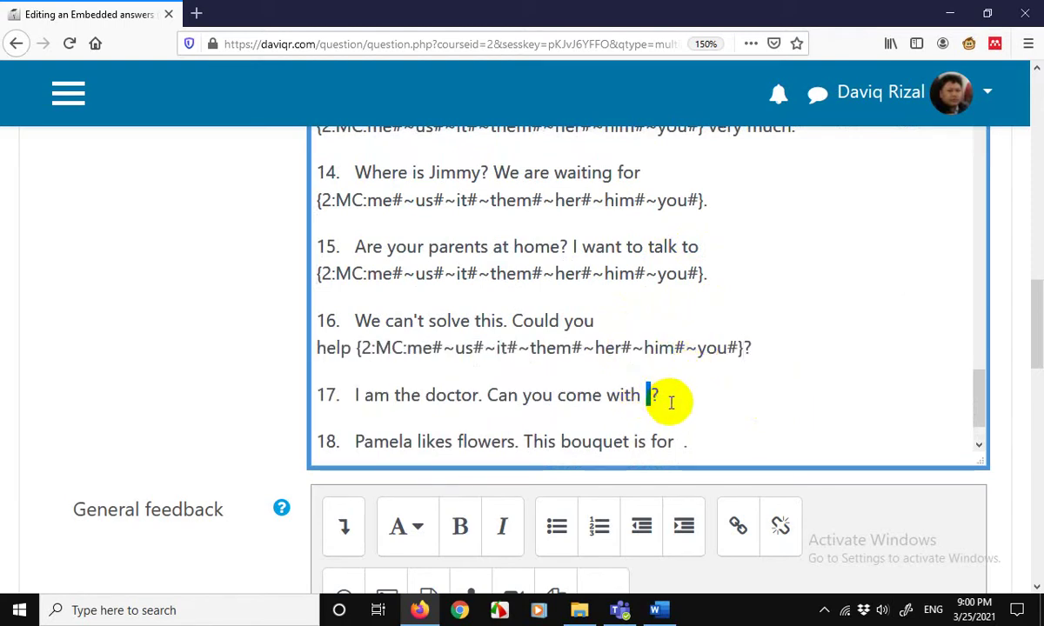
key("ctrl+v")
Paste the copied pronoun Cloze code after "This bouquet is for" in sentence 18, directly before the period
scroll(798, 365, "down", 1)
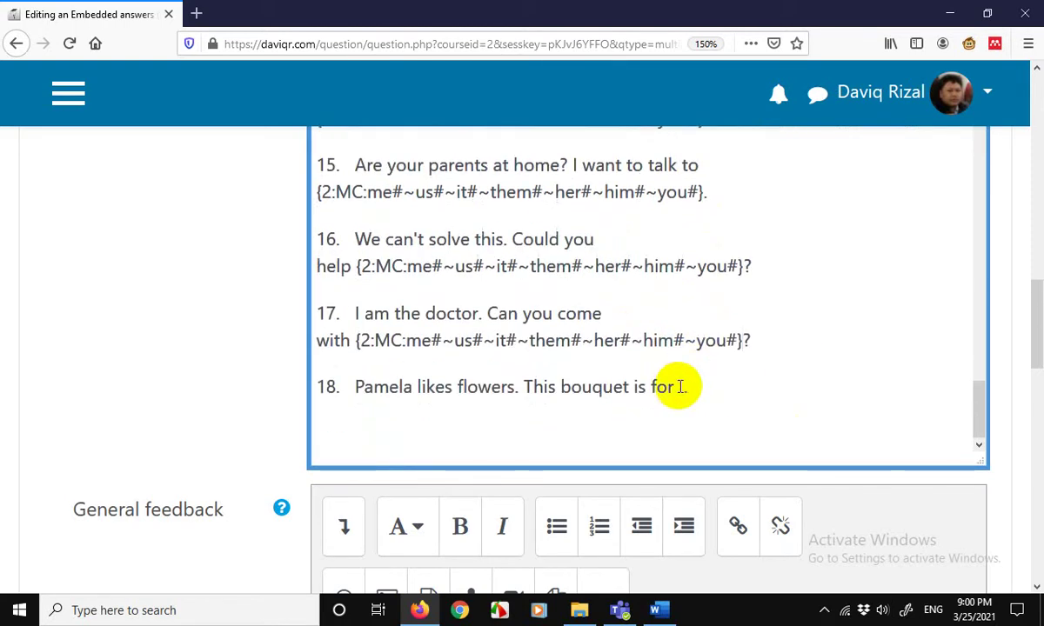
left_click(675, 387)
key("ctrl+v")
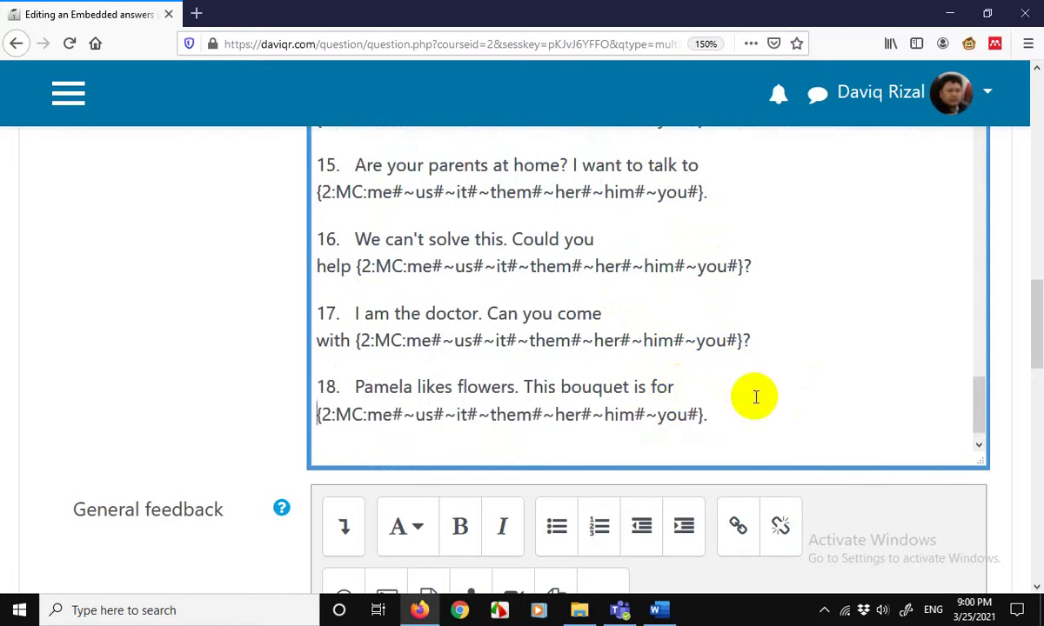
Switch the Windows Night light setting to Off and return to the question text
left_click_drag(979, 396, 979, 315)
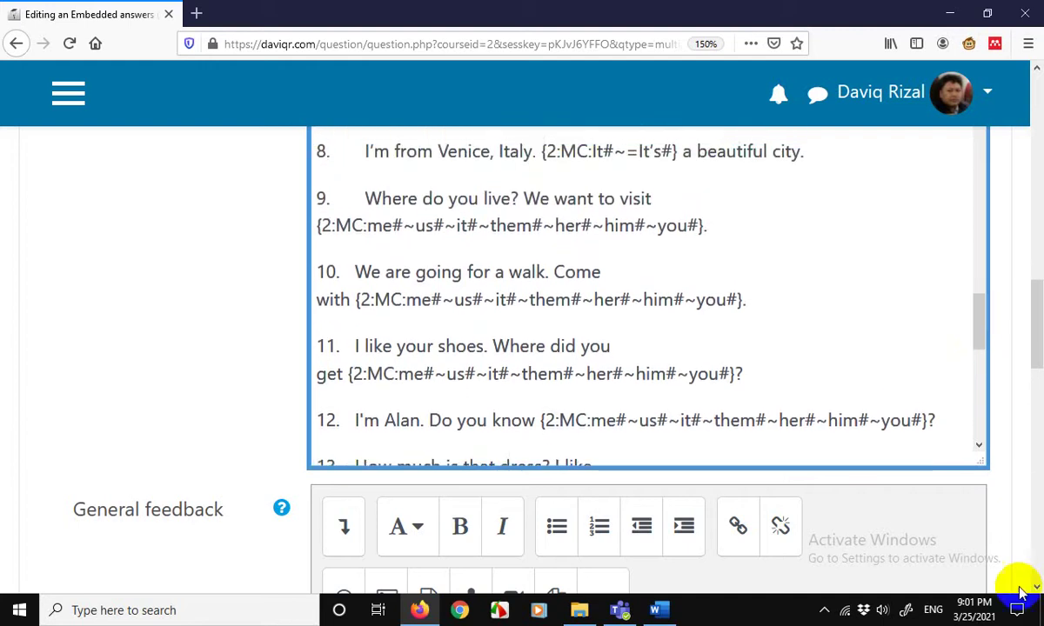
left_click(1019, 615)
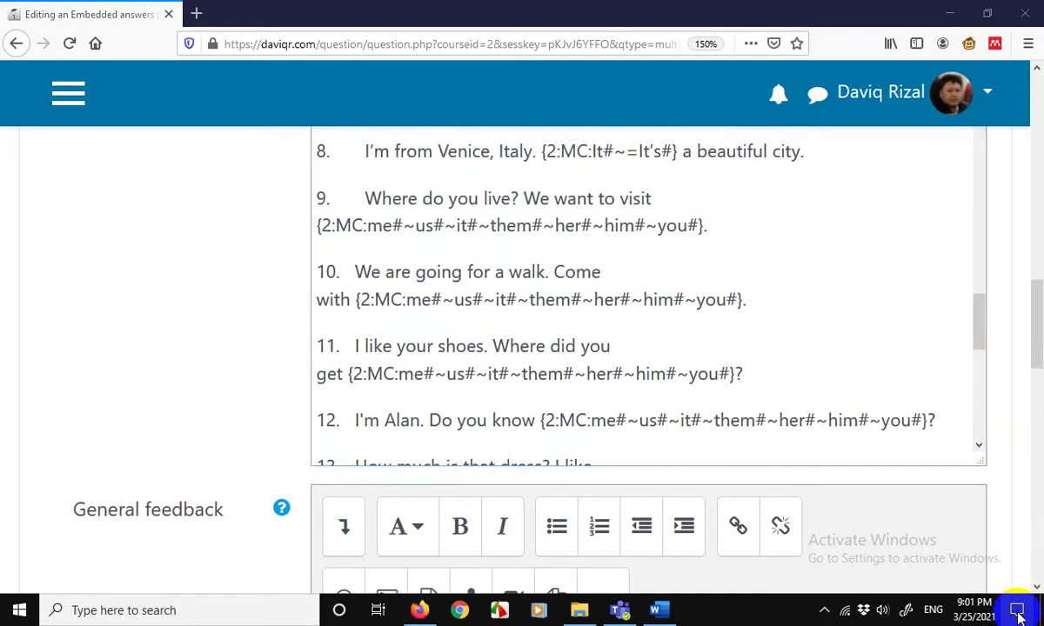
left_click(981, 443)
left_click(988, 453)
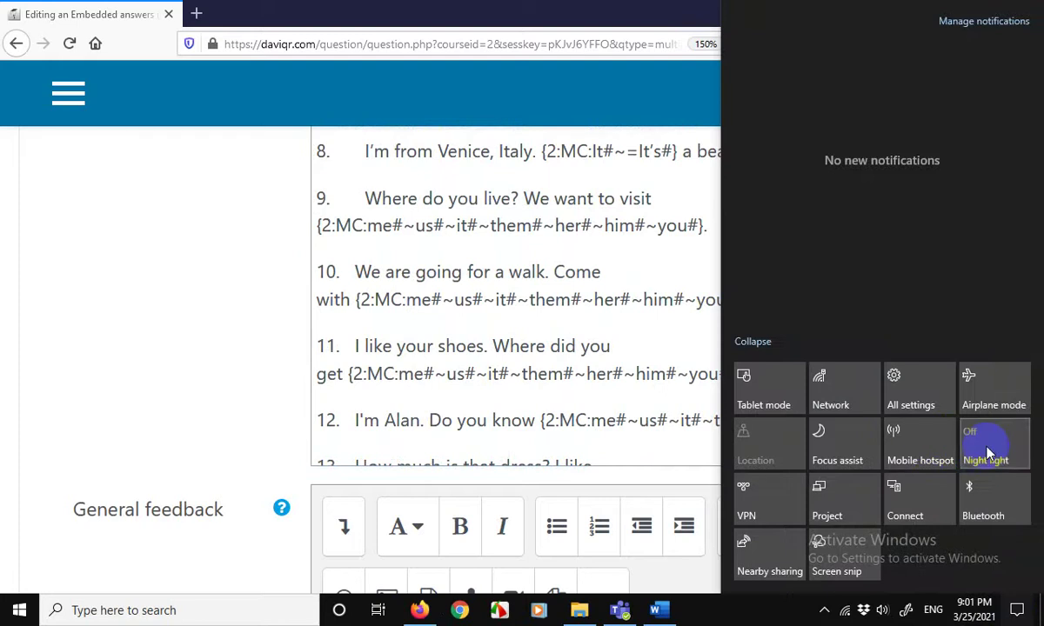
left_click(563, 346)
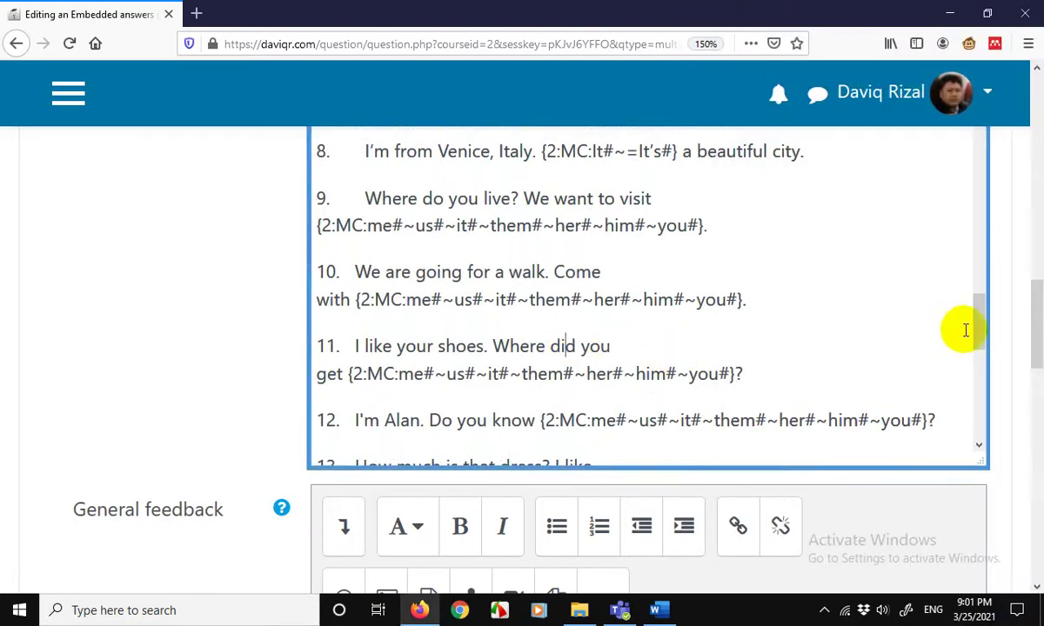
Mark "you" as the correct answer in sentence 9 by inserting "=" directly before it
left_click_drag(979, 317, 980, 301)
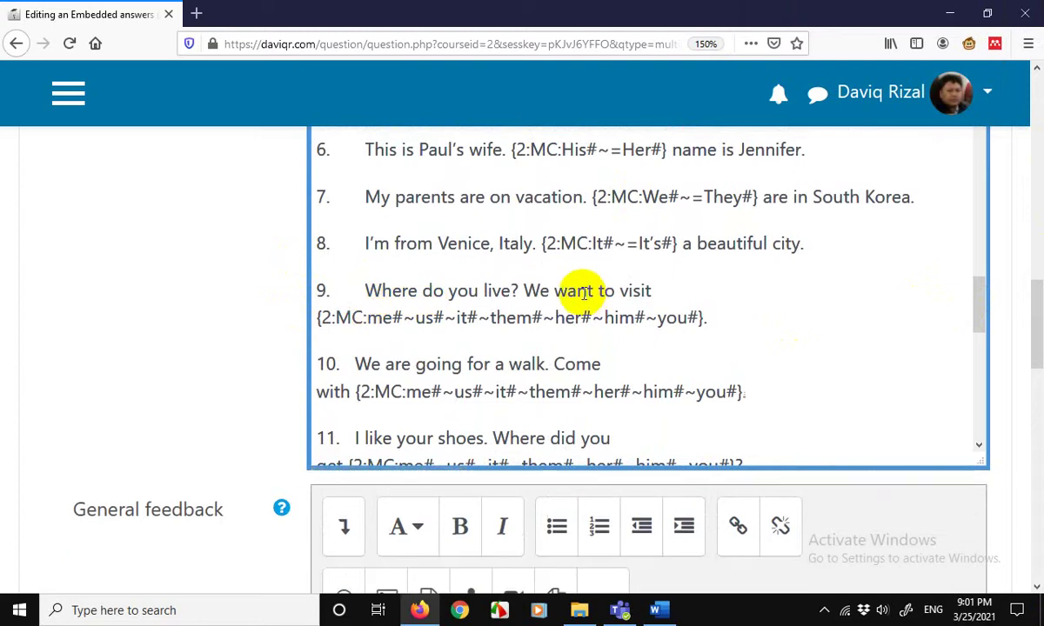
left_click(659, 318)
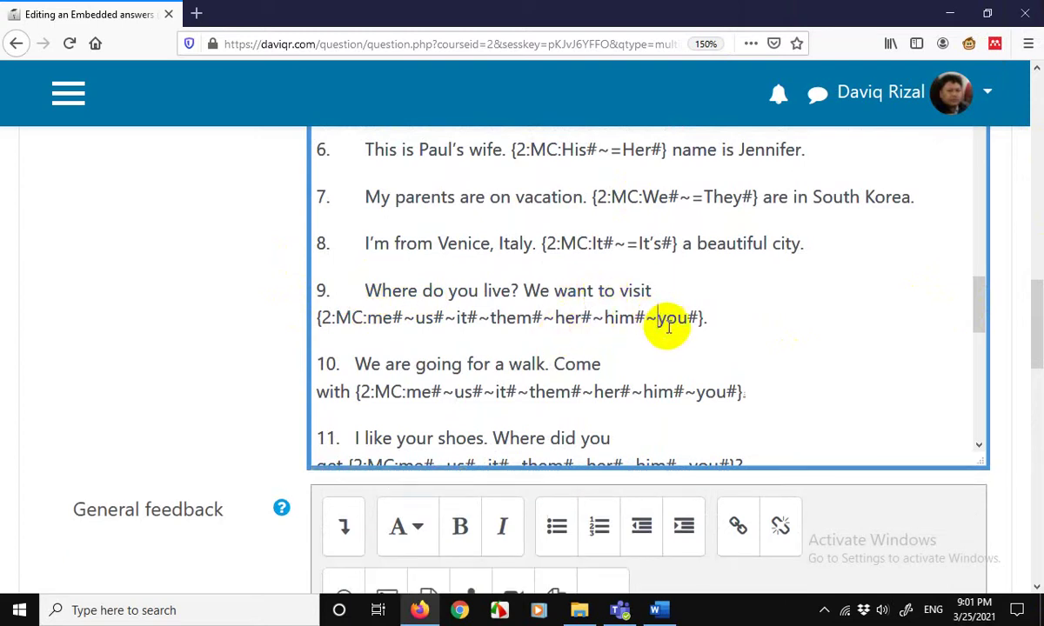
type("=")
left_click_drag(974, 296, 976, 321)
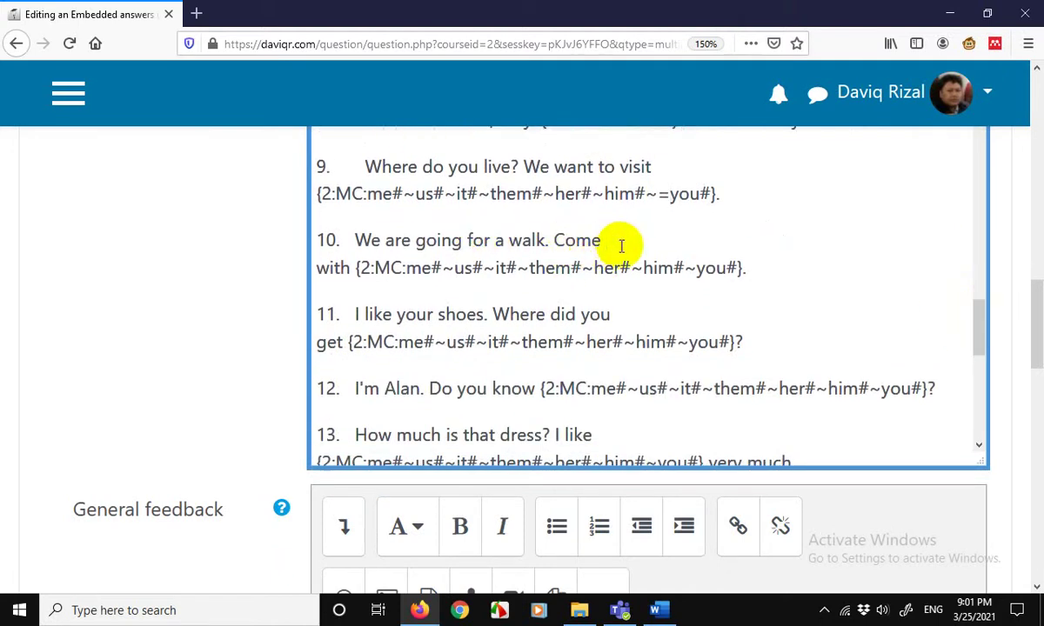
left_click(621, 246)
type("=")
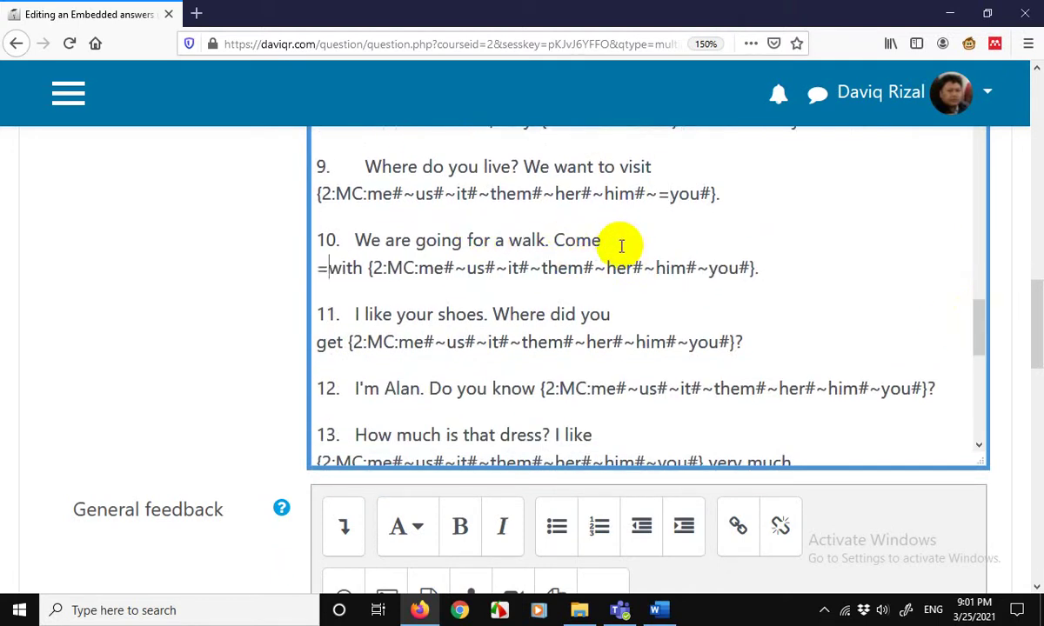
key("BackSpace")
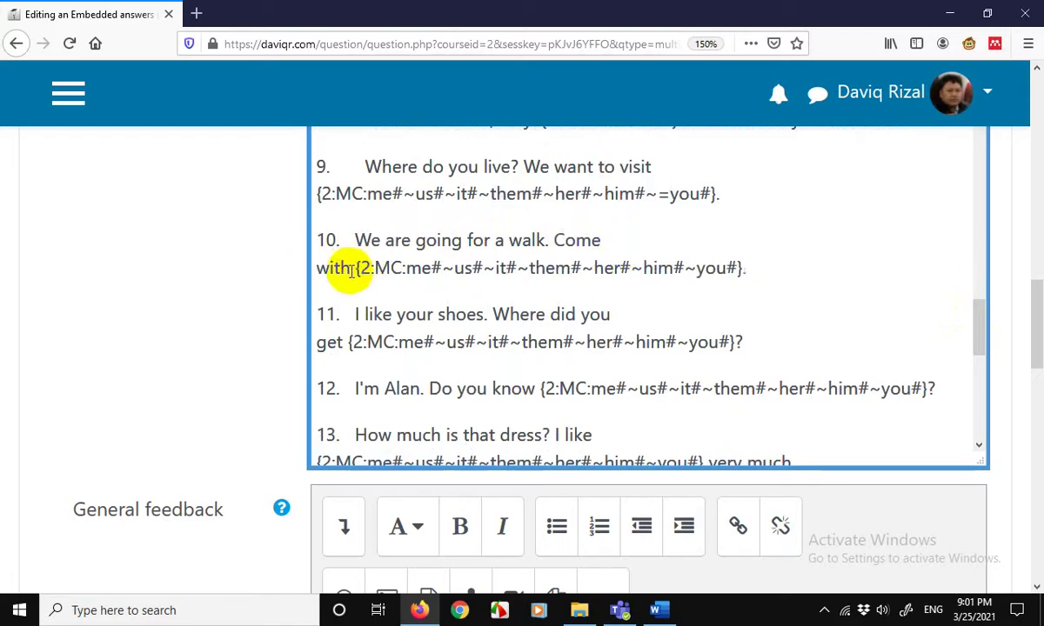
Mark "us" as the correct answer in sentence 10 by inserting "=" directly before it
left_click(453, 268)
type("=")
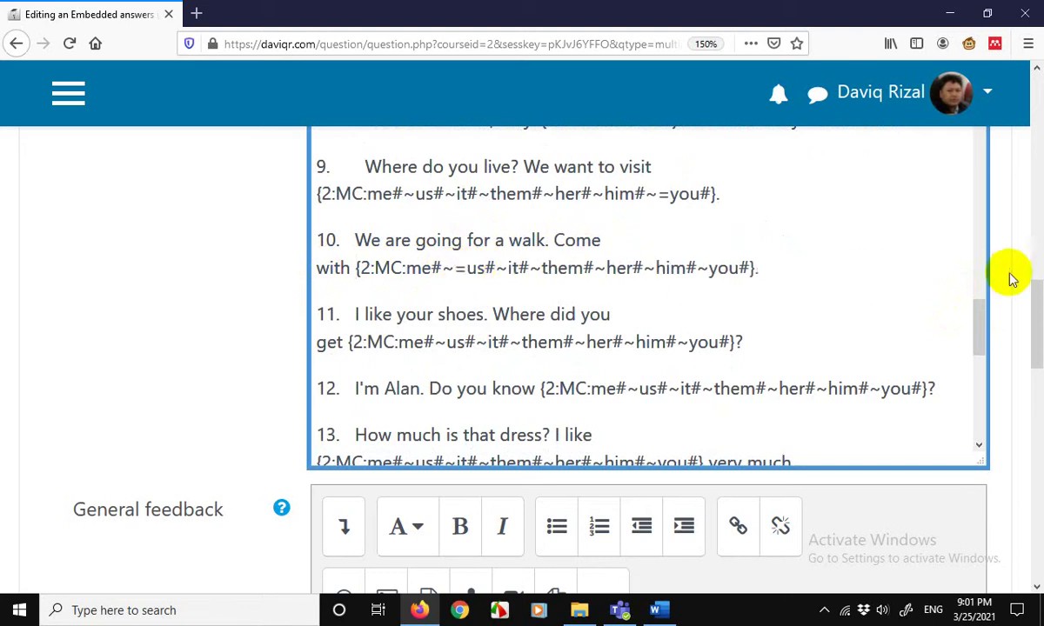
Mark "them" in sentence 11 and "me" in sentence 12 as correct answers by inserting "=" directly before each
left_click_drag(979, 313, 983, 341)
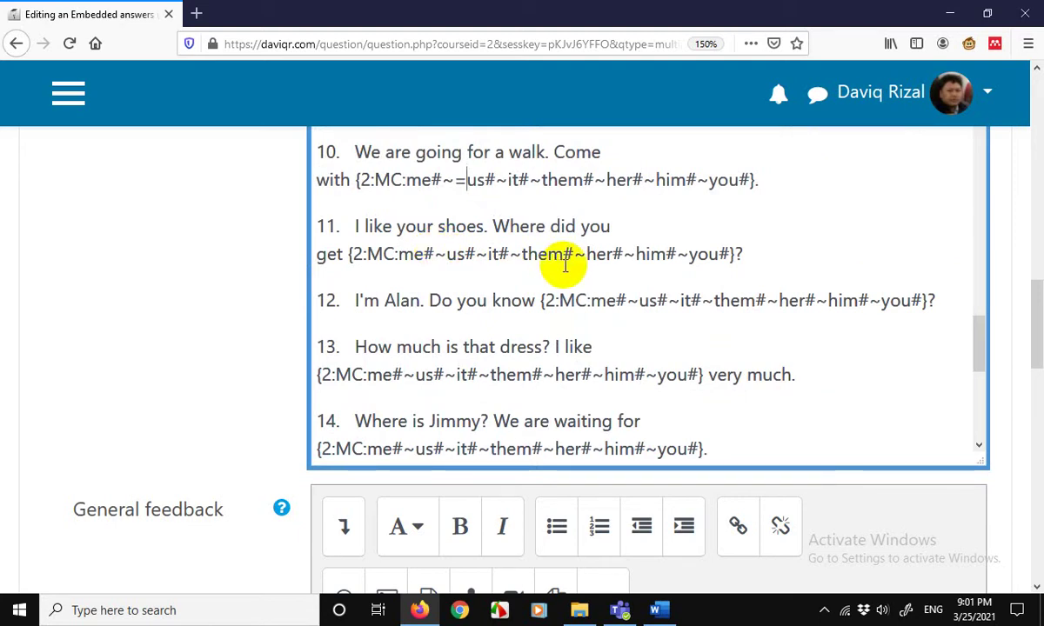
left_click(522, 253)
type("=")
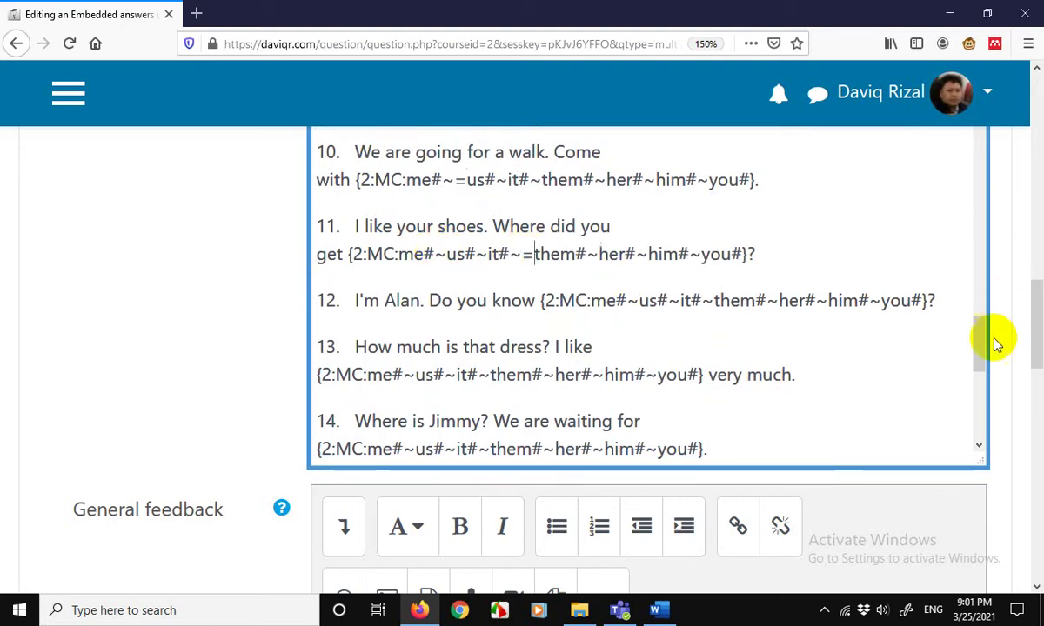
left_click_drag(977, 342, 981, 349)
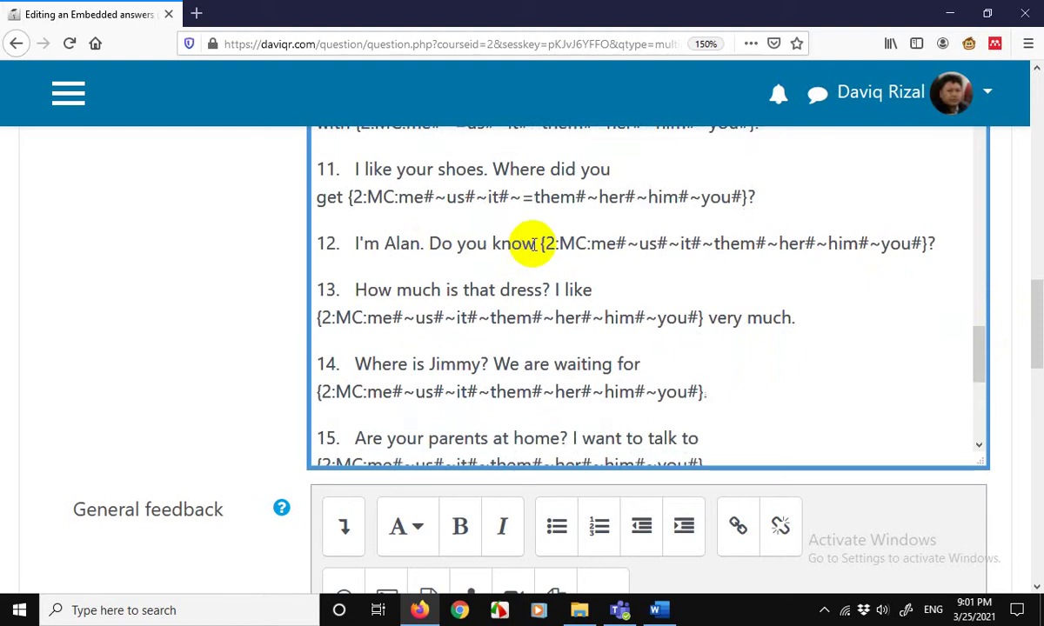
left_click(592, 242)
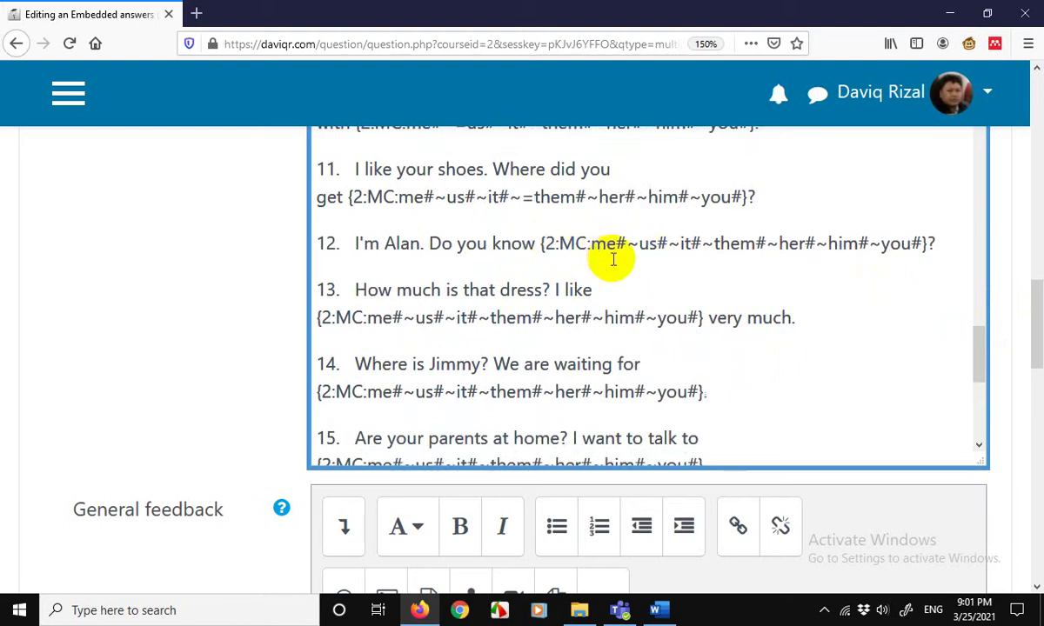
type("=")
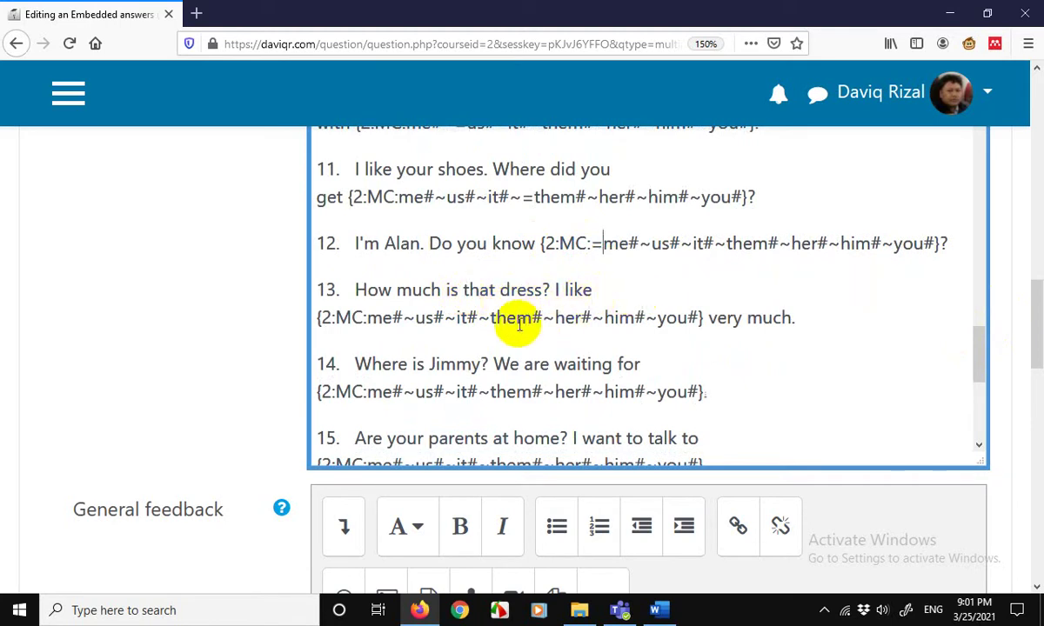
Mark "it" in sentence 13 and "him" in sentence 14 as correct answers by inserting "=" directly before each
left_click(457, 317)
type("=")
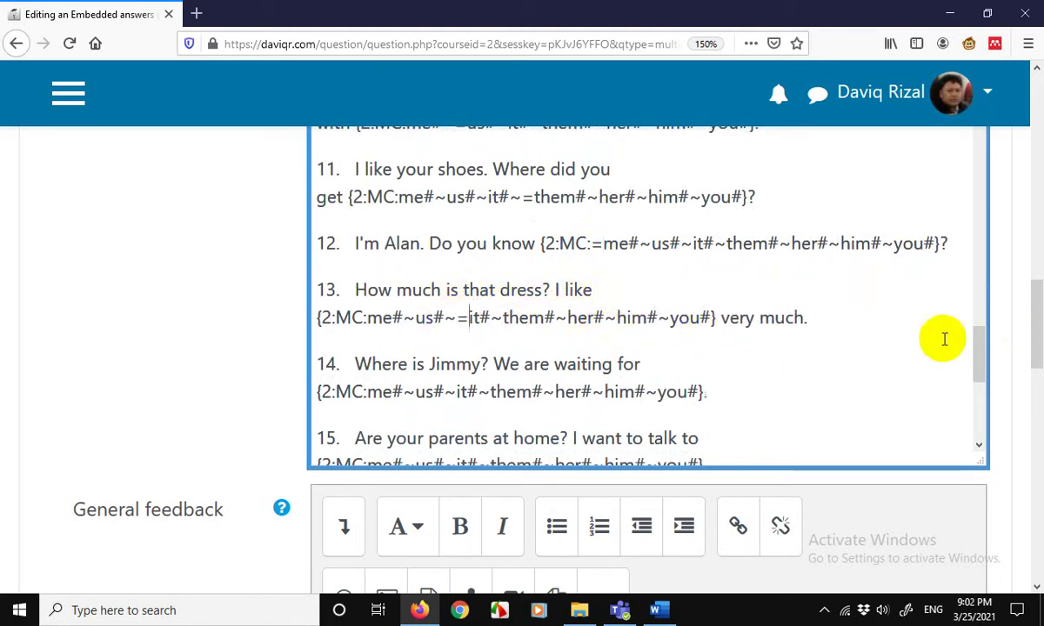
left_click_drag(972, 347, 975, 362)
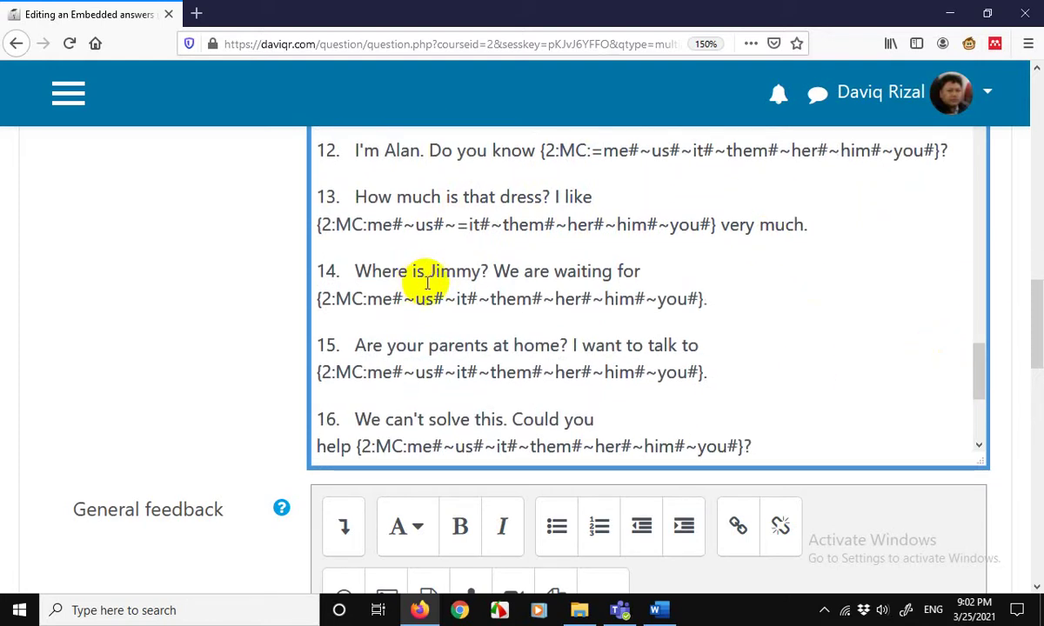
left_click(605, 298)
type("=")
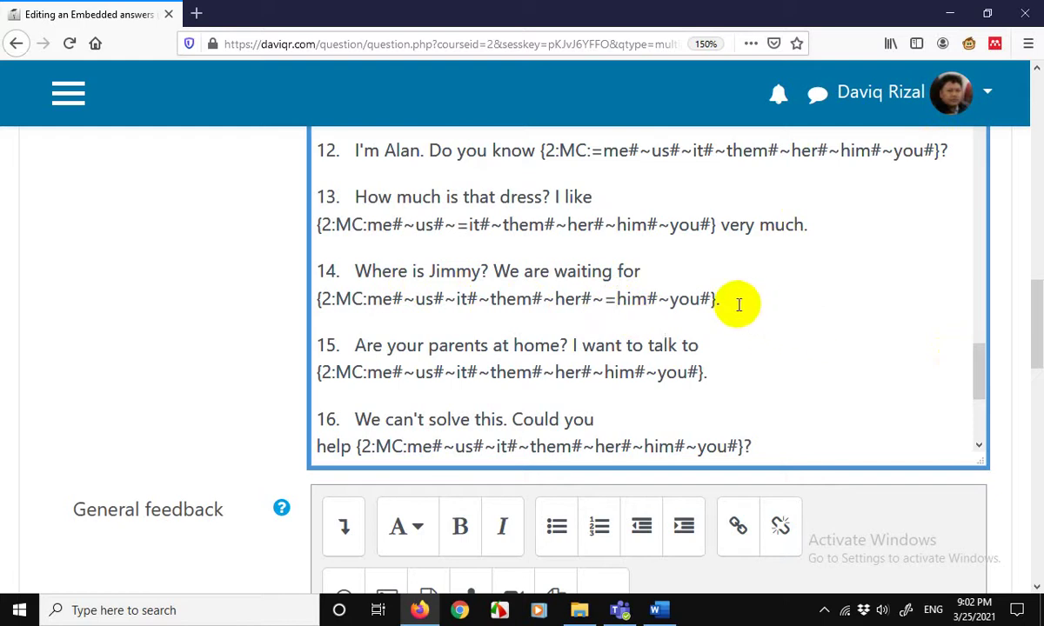
Mark "them" as the correct answer in sentence 15 by inserting "=" directly before it
left_click_drag(974, 357, 978, 378)
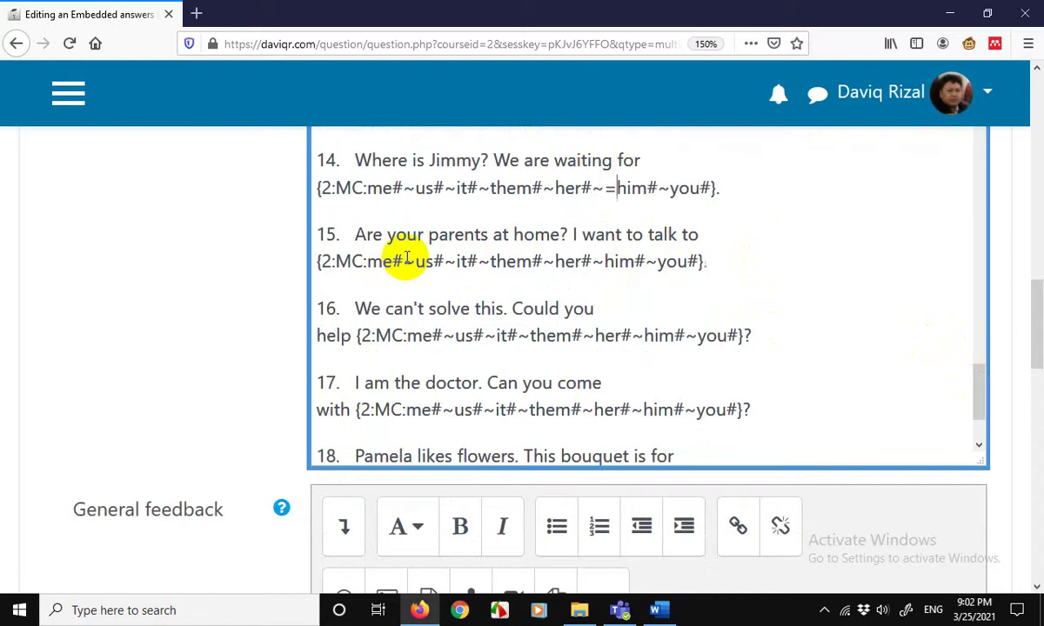
left_click(493, 262)
type("=")
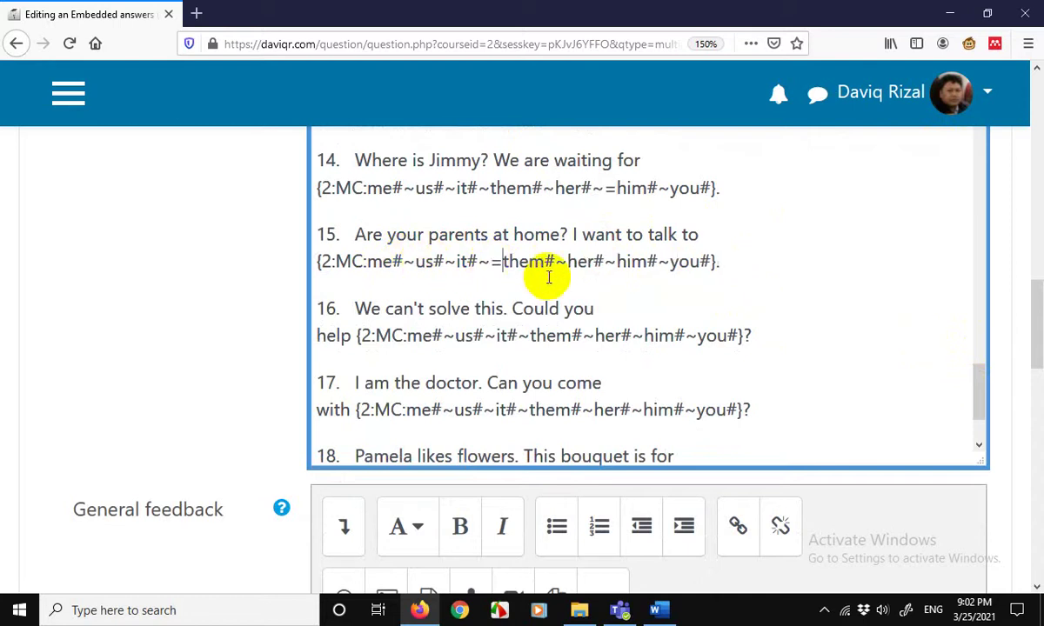
Mark "us" in sentence 16 and "me" in sentence 17 as correct answers by inserting "=" directly before each
scroll(981, 389, "down", 1)
left_click_drag(980, 389, 980, 398)
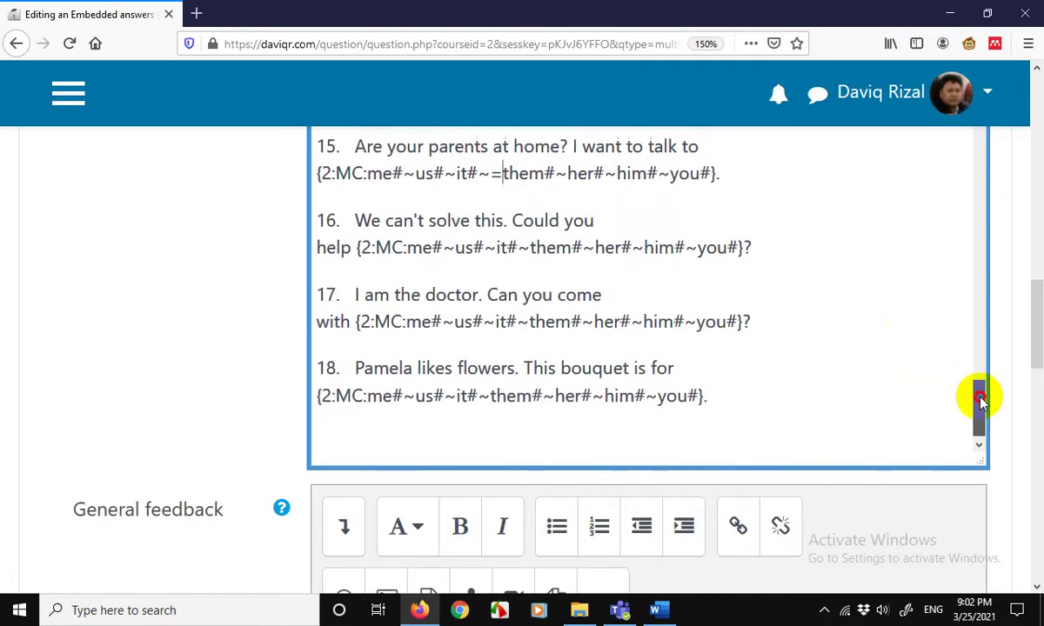
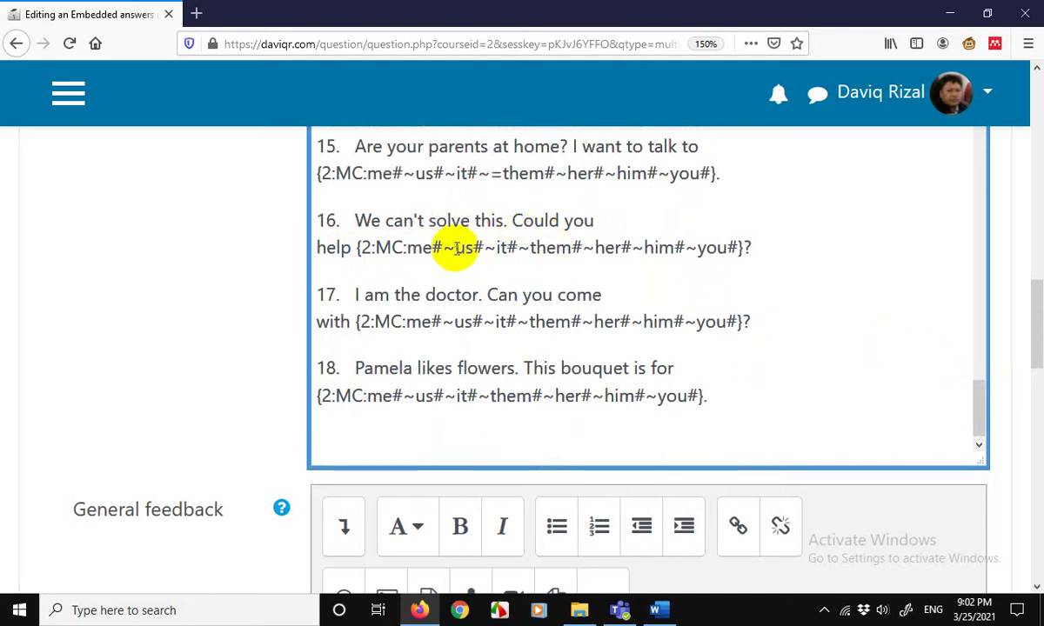
left_click(454, 248)
type("=")
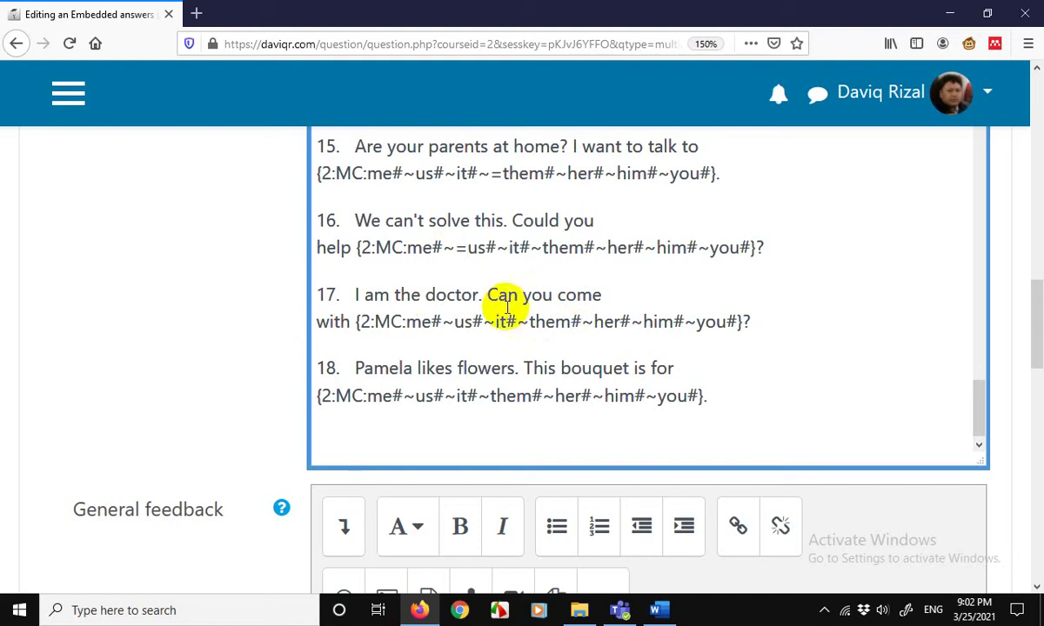
left_click(406, 322)
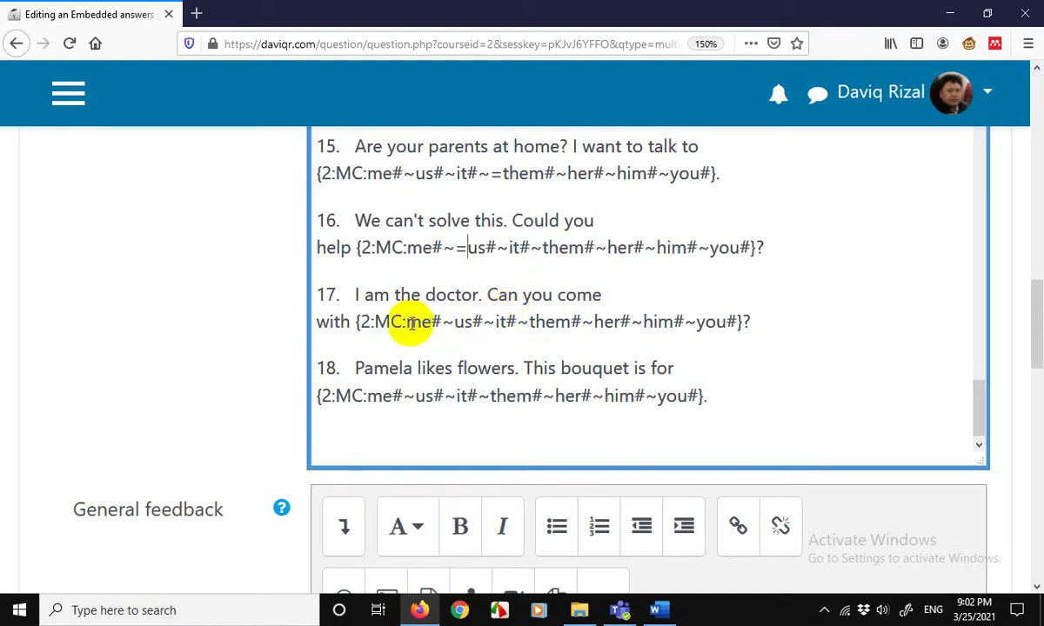
type("=")
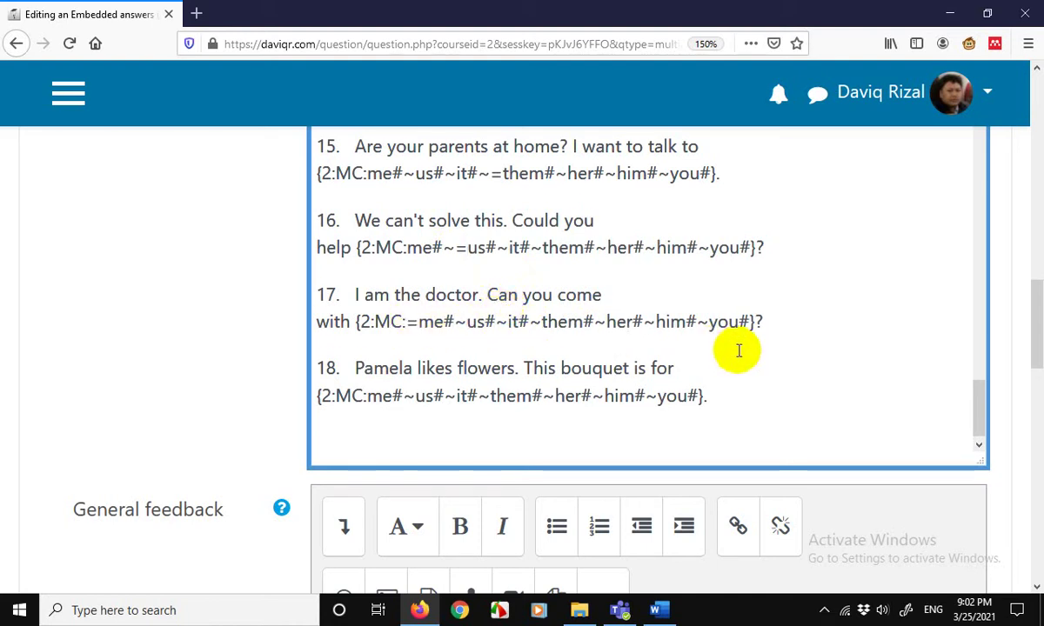
Change the Cloze type code in sentence 18 to MCV for a vertical choice layout
scroll(739, 351, "down", 1)
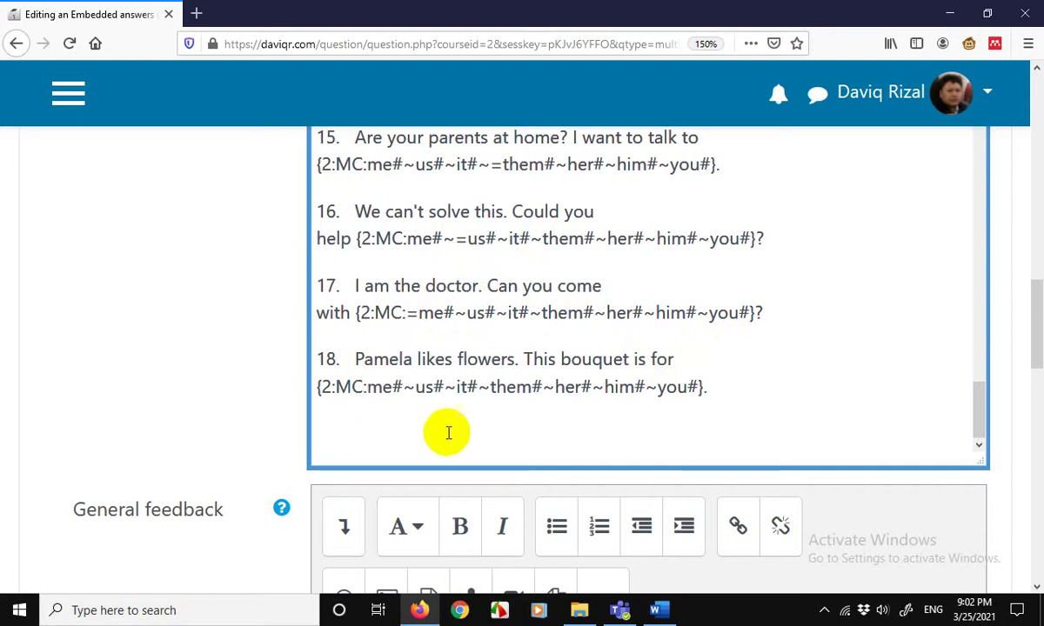
type("V")
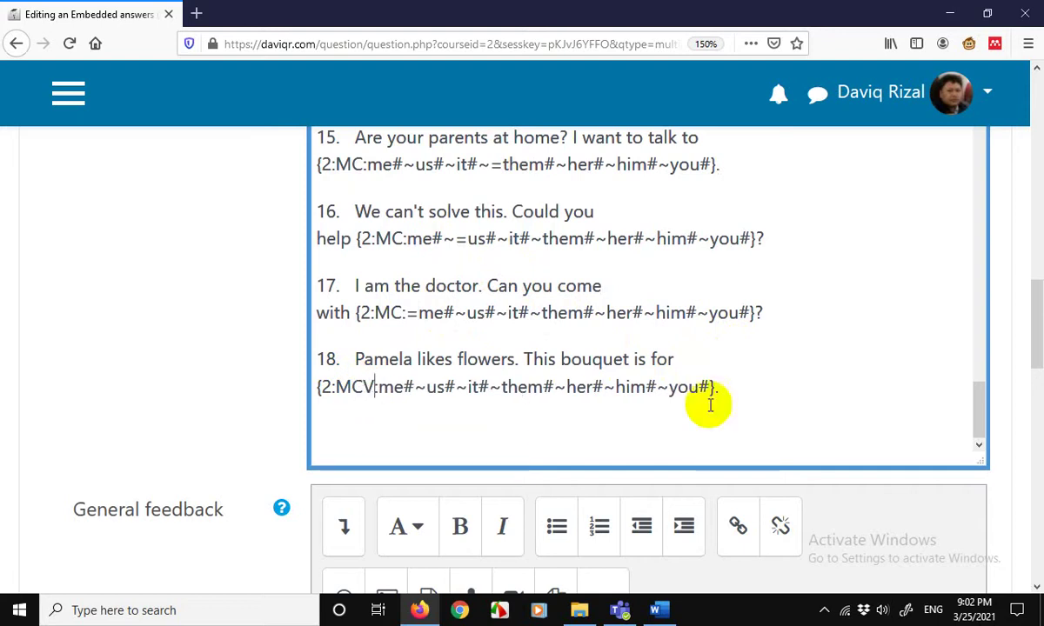
Review the whole question text from the Unit 1 heading through sentence 18, checking the Cloze codes and marked answers
left_click_drag(976, 402, 949, 118)
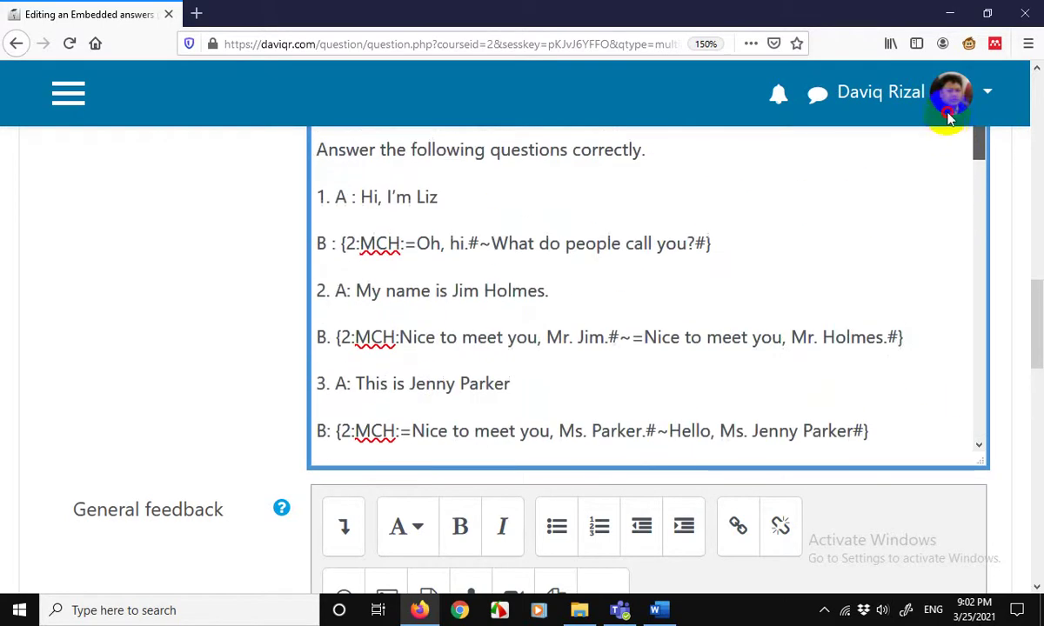
scroll(624, 279, "up", 3)
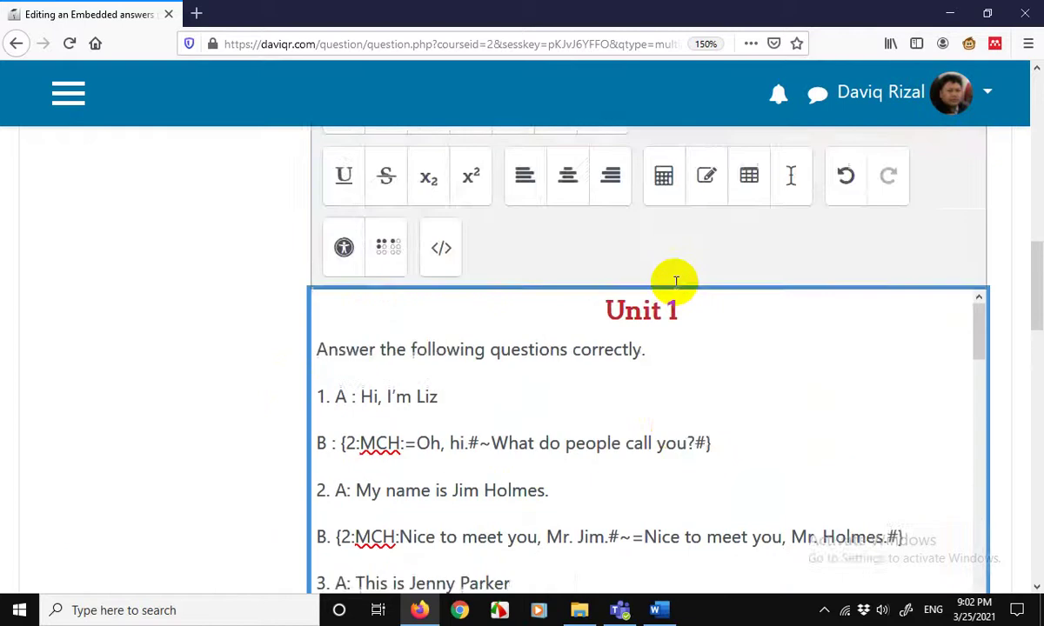
scroll(670, 283, "down", 2)
scroll(669, 282, "up", 2)
scroll(668, 284, "down", 2)
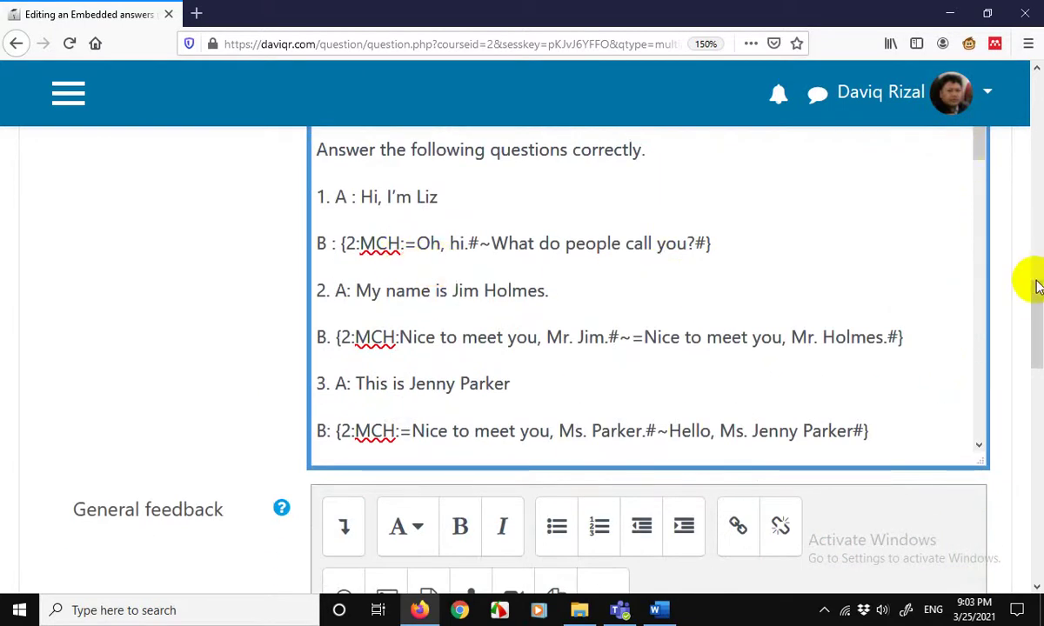
left_click_drag(1037, 300, 1027, 292)
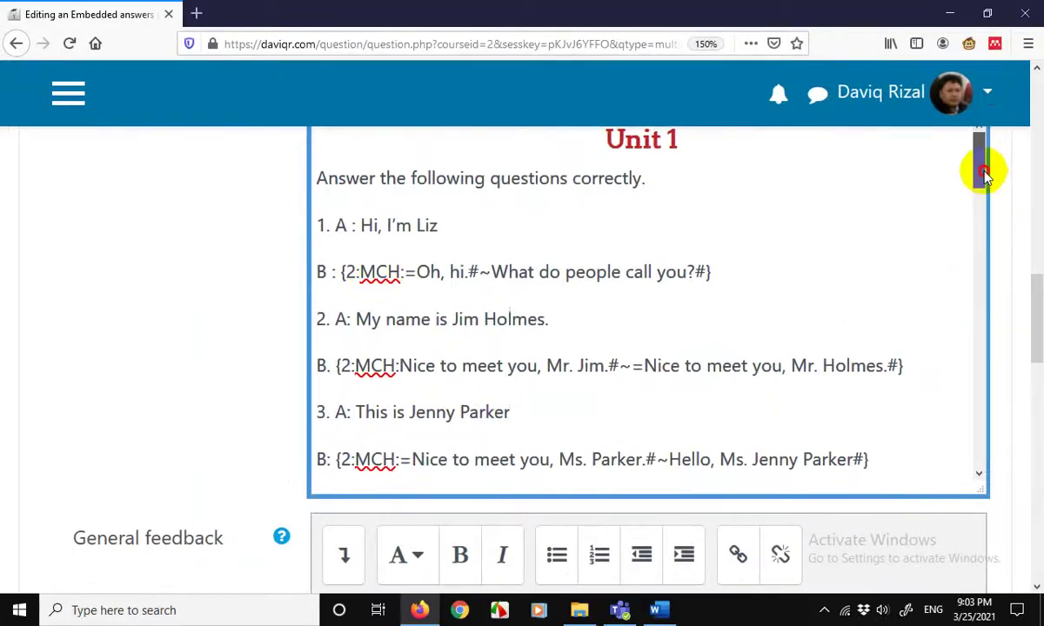
left_click_drag(981, 171, 979, 294)
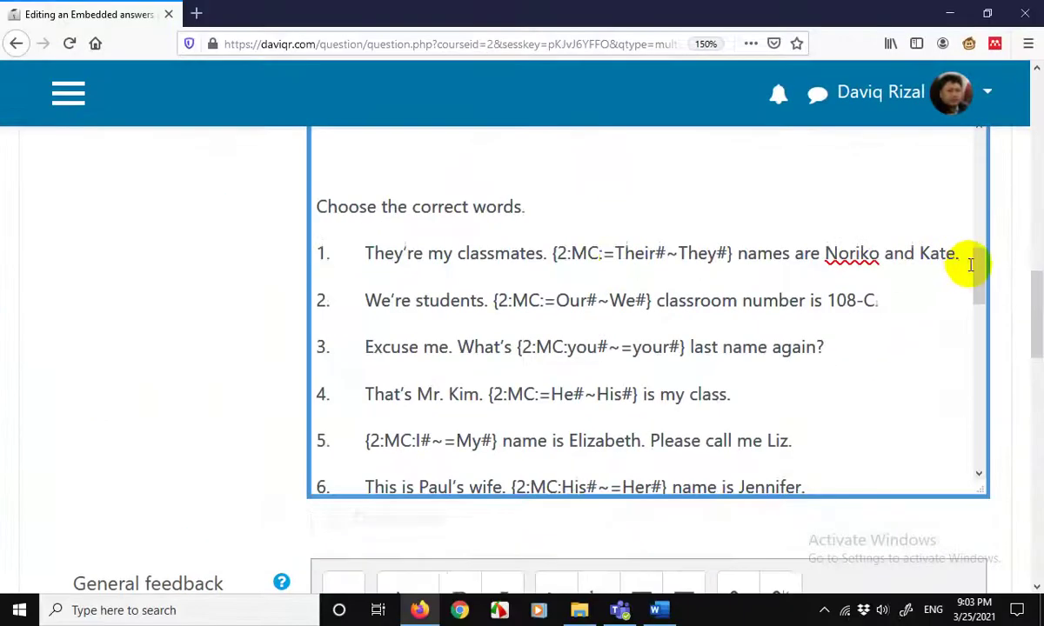
left_click_drag(974, 264, 975, 432)
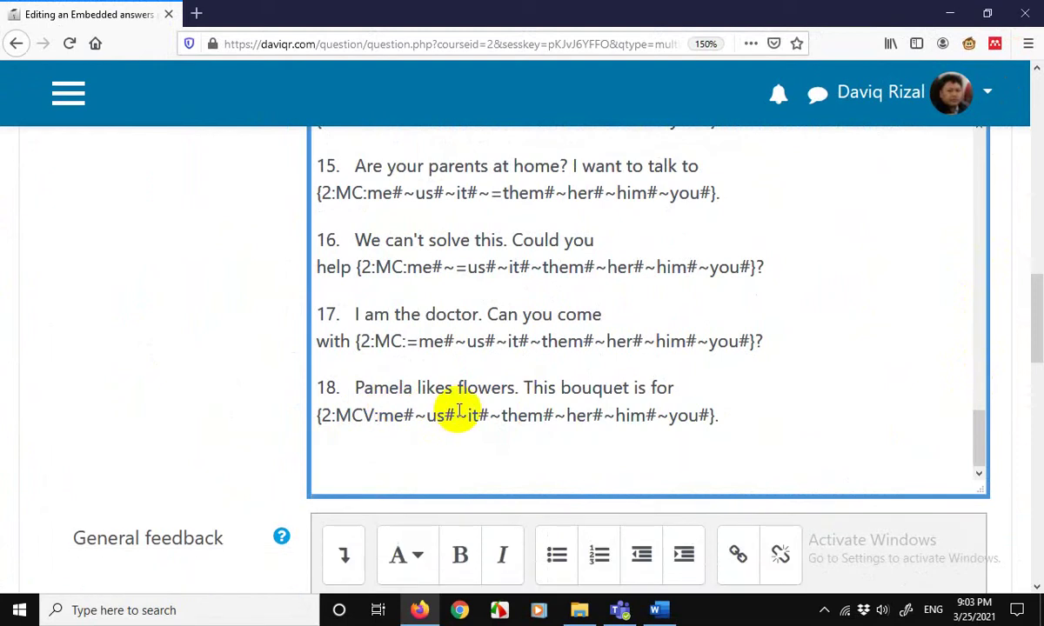
left_click(738, 420)
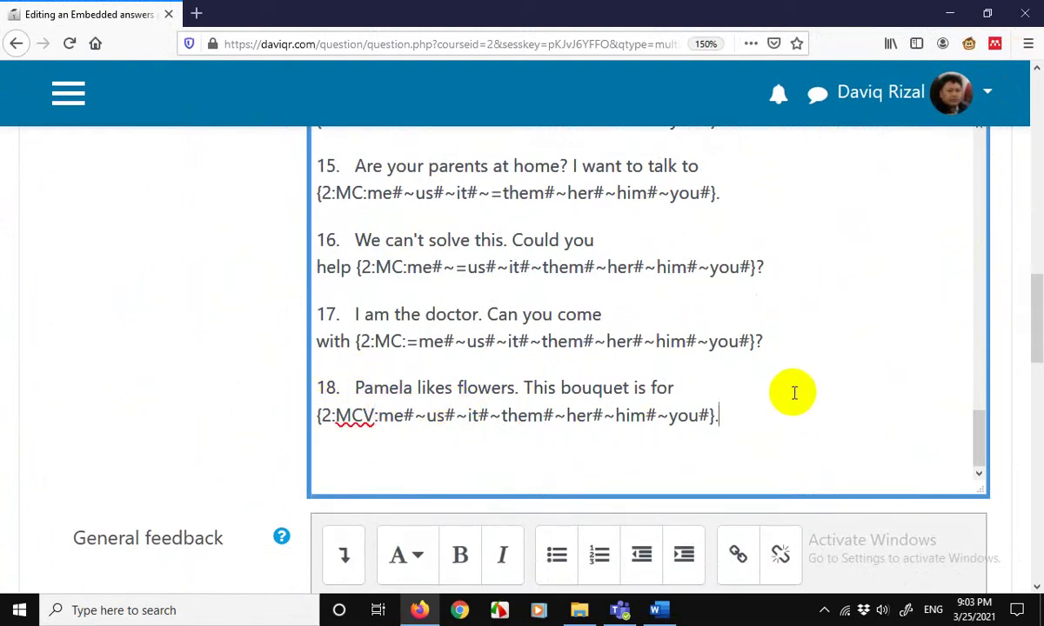
Reduce the page zoom to 110% and decode and verify the question text
scroll(1028, 349, "down", 4)
scroll(1031, 353, "up", 2)
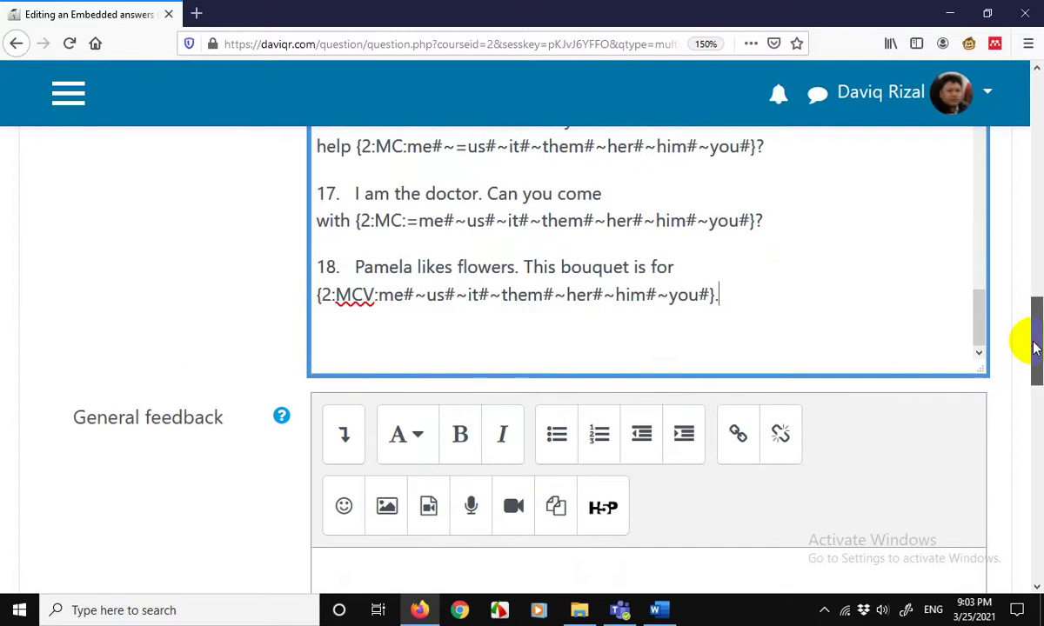
scroll(1035, 348, "down", 3, "ctrl")
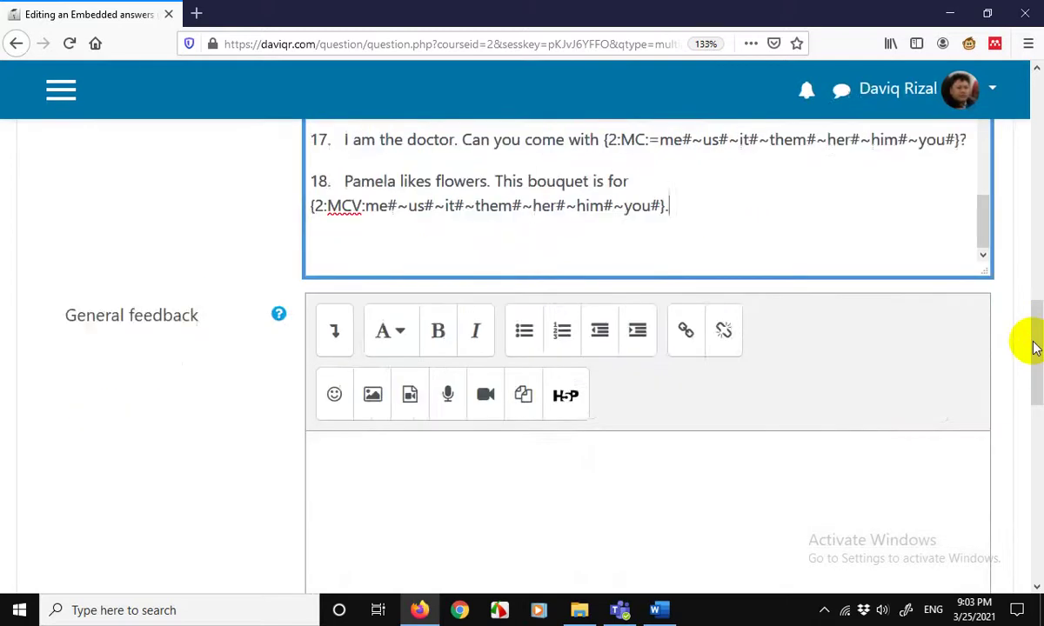
scroll(1030, 346, "up", 1, "ctrl")
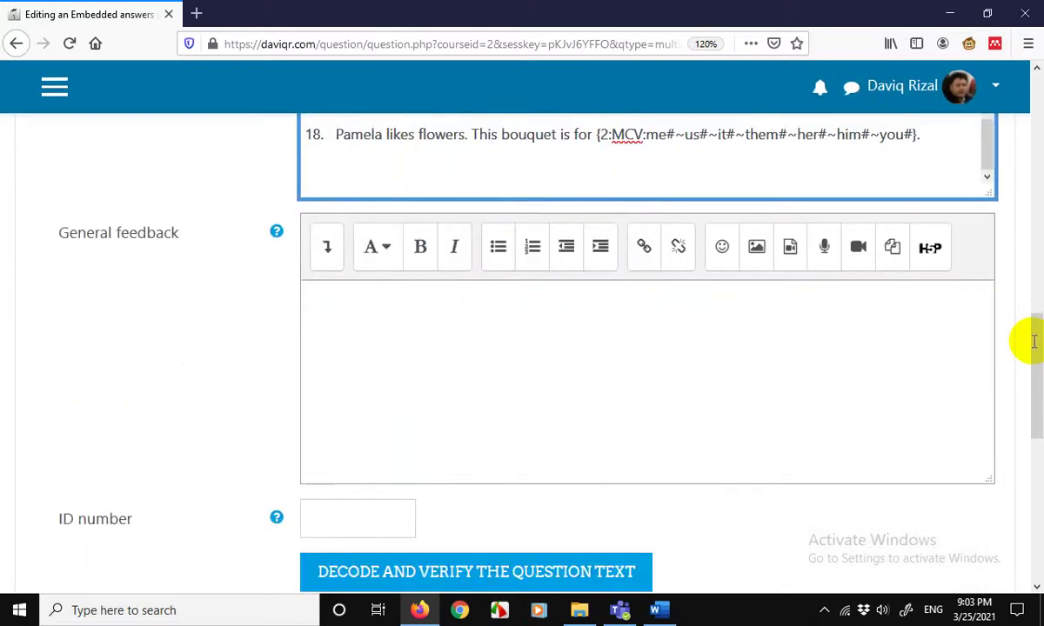
scroll(1034, 341, "down", 1, "ctrl")
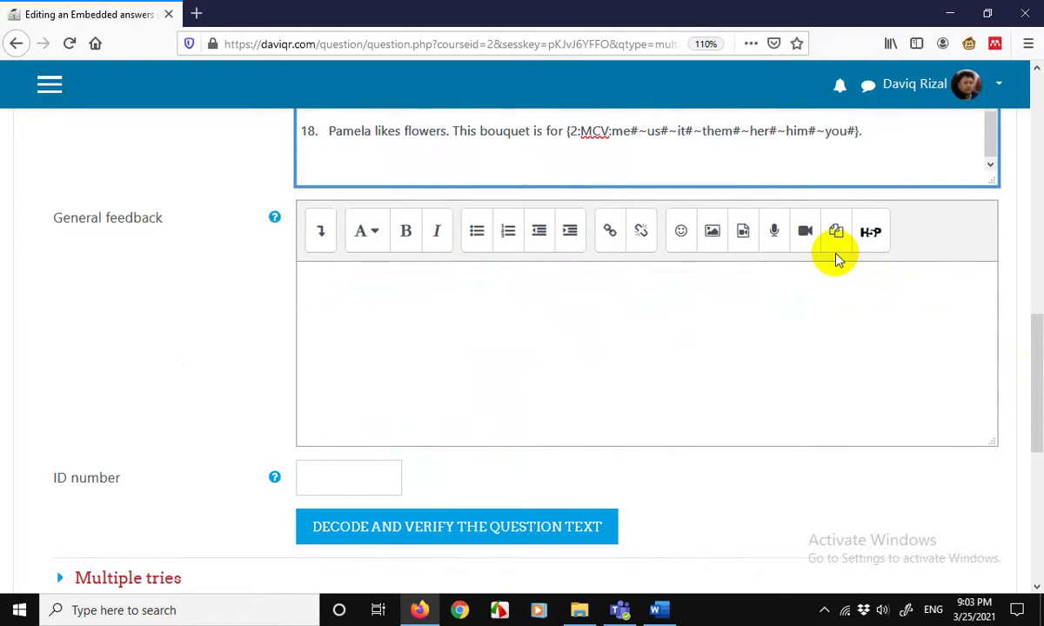
scroll(801, 297, "down", 3)
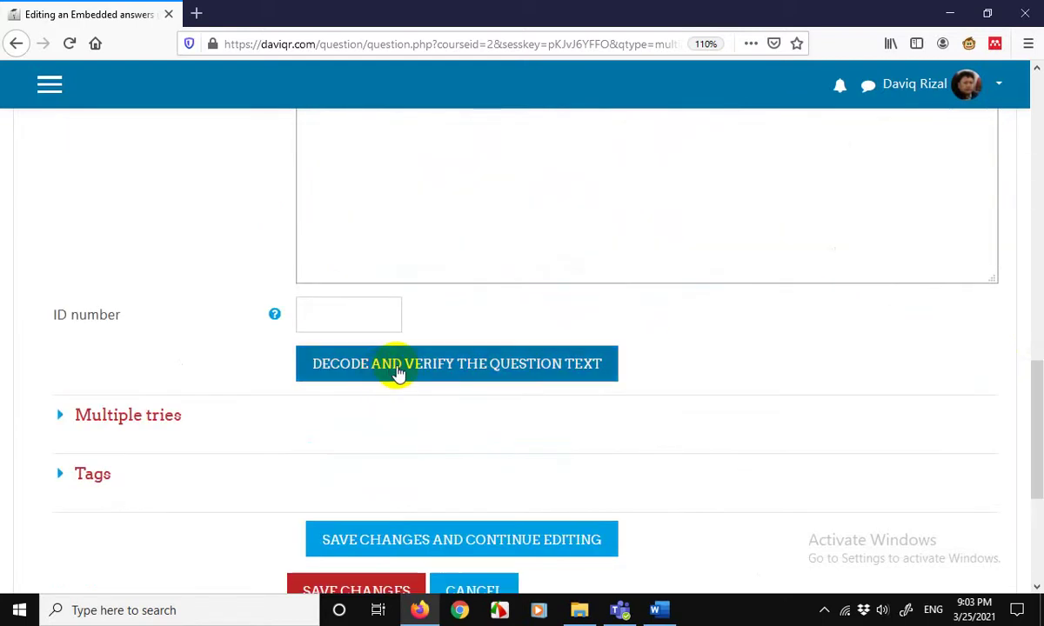
left_click(397, 366)
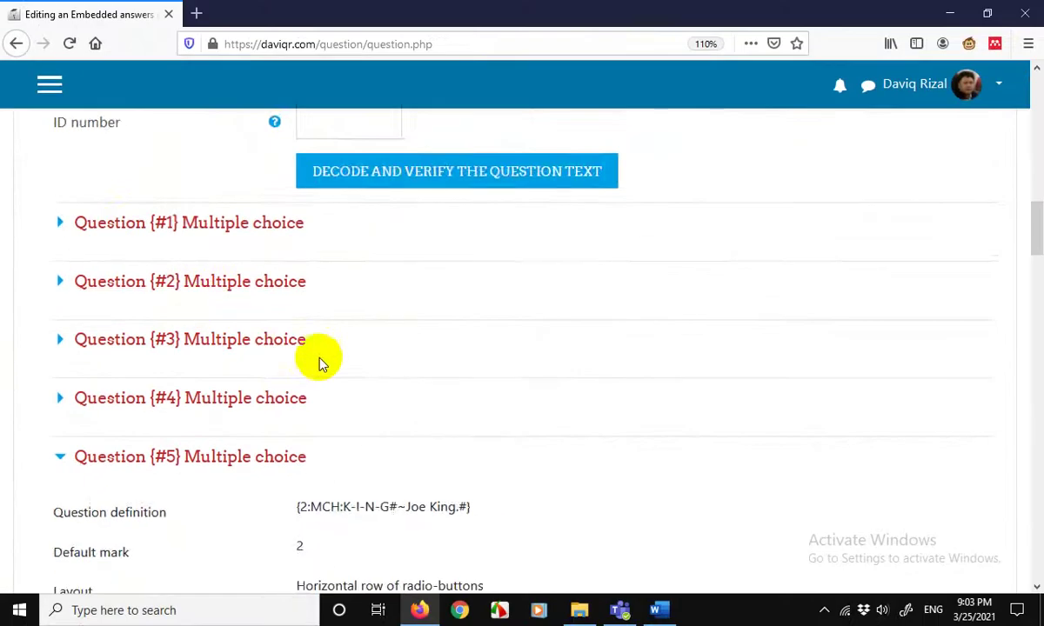
Examine the decoded subquestions, especially the expanded questions 5 and 24, for answer and grade errors
scroll(638, 293, "down", 2)
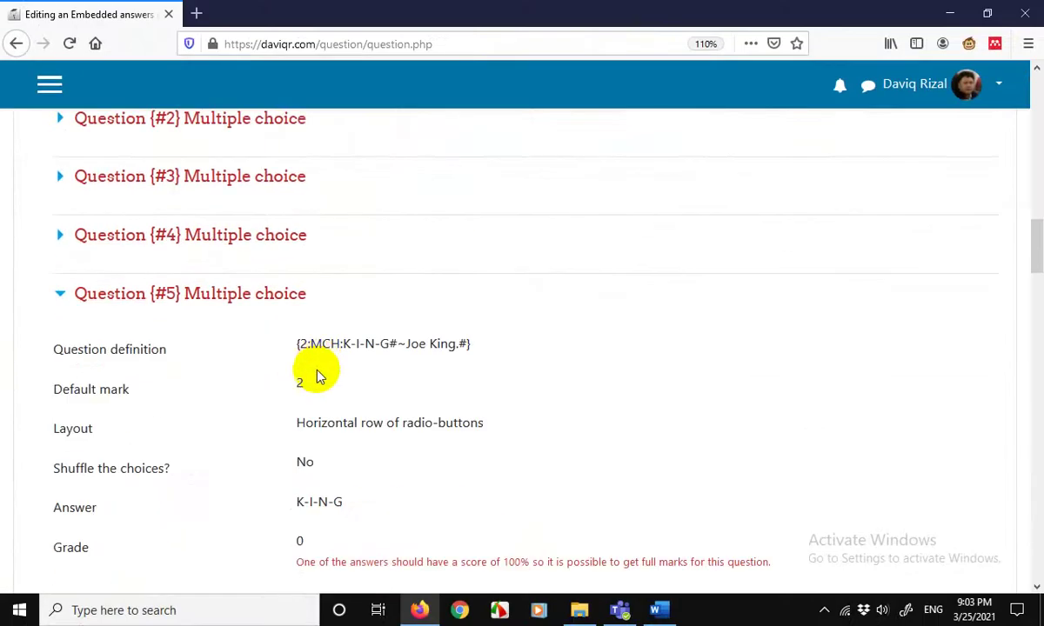
scroll(317, 376, "down", 2)
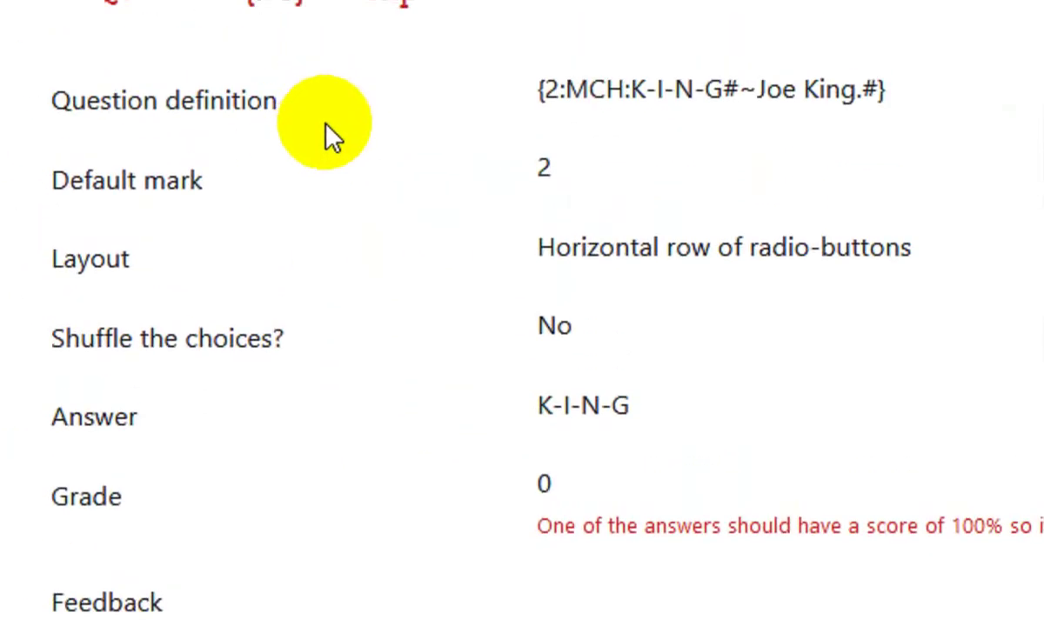
scroll(213, 291, "down", 4)
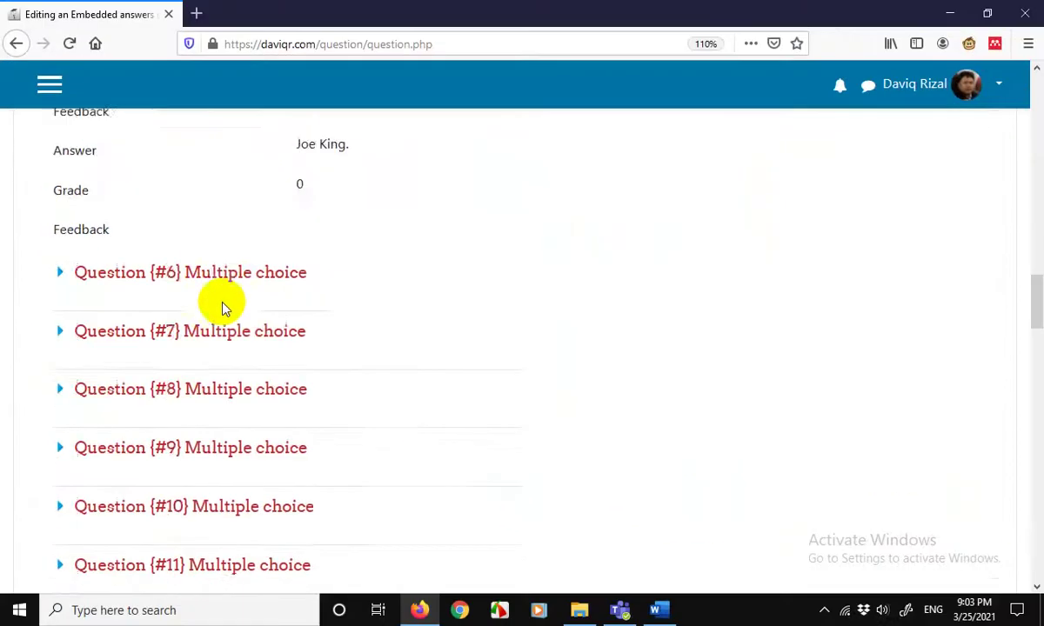
scroll(222, 308, "down", 14)
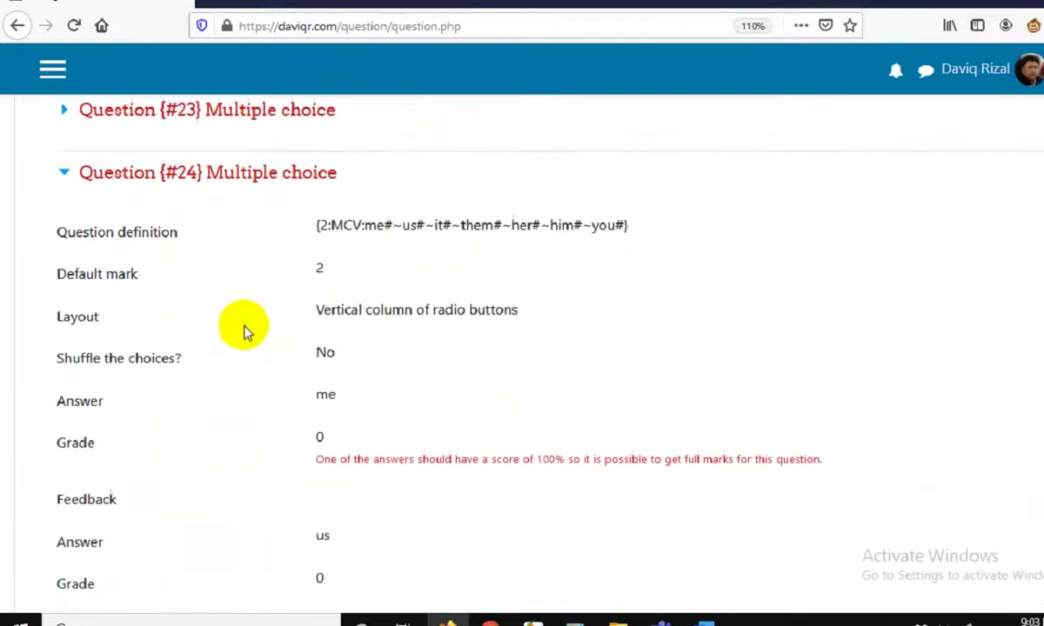
scroll(245, 331, "down", 10)
scroll(245, 332, "up", 7)
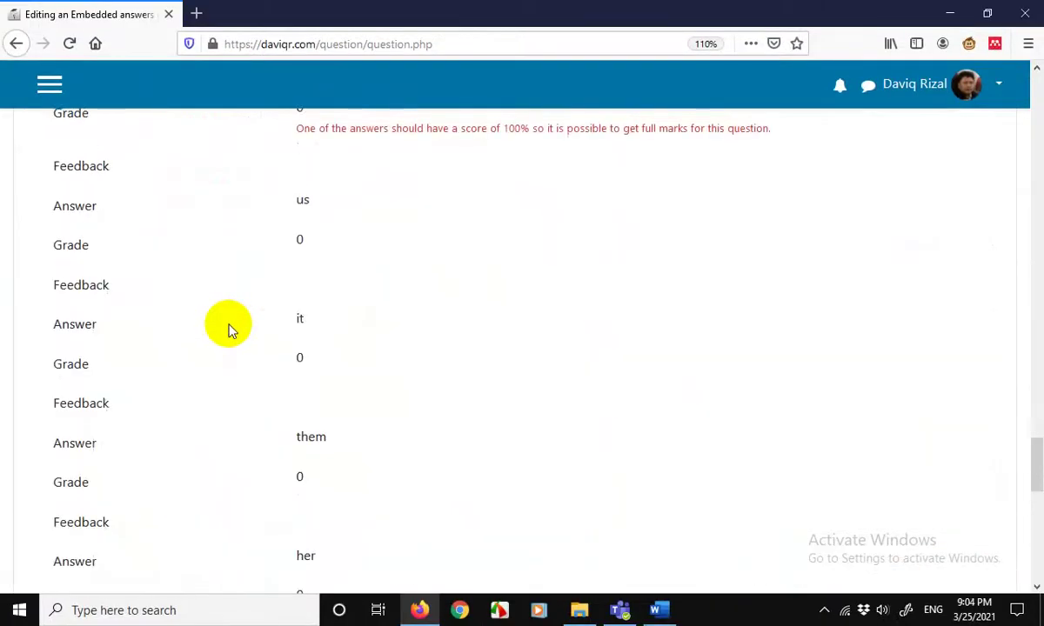
Mark the second answer choice in dialogue 5 ("what's your name again?") as correct with an equals sign in the question text
scroll(230, 330, "up", 15)
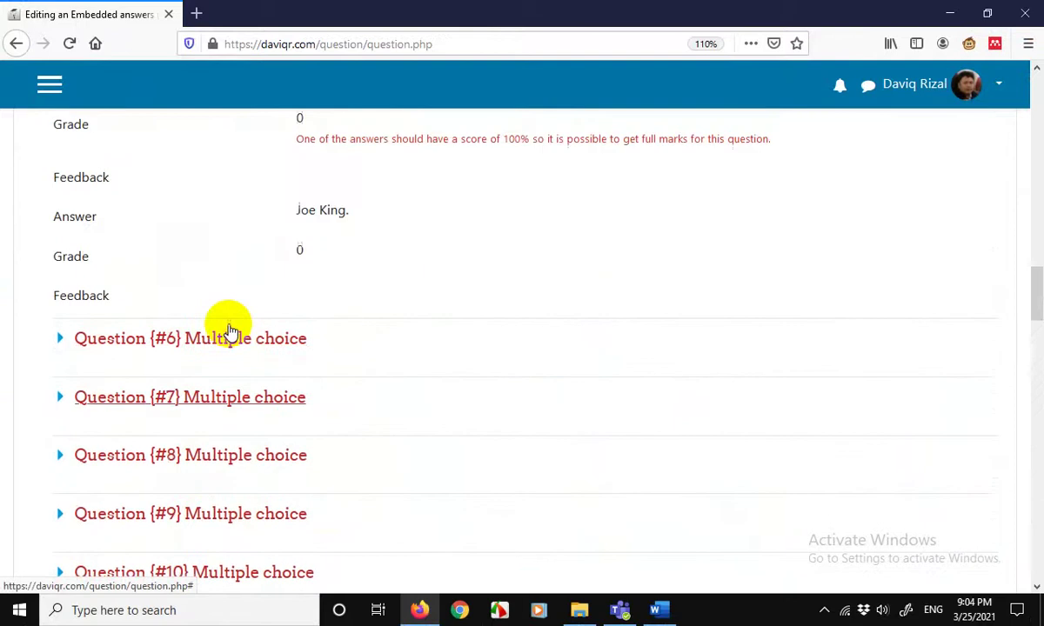
scroll(230, 331, "up", 3)
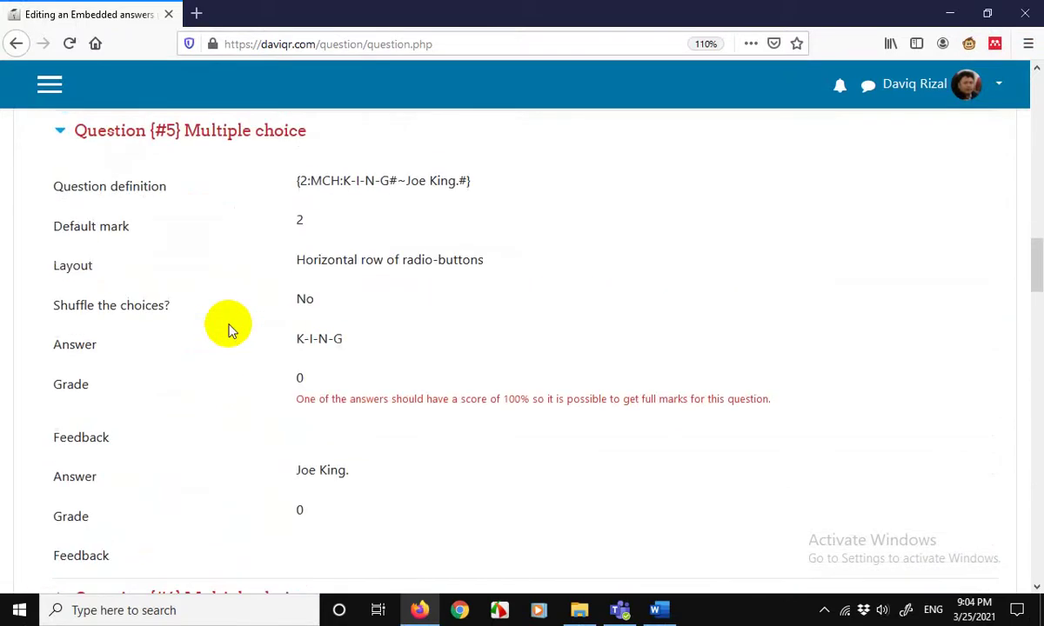
left_click_drag(1034, 273, 1027, 179)
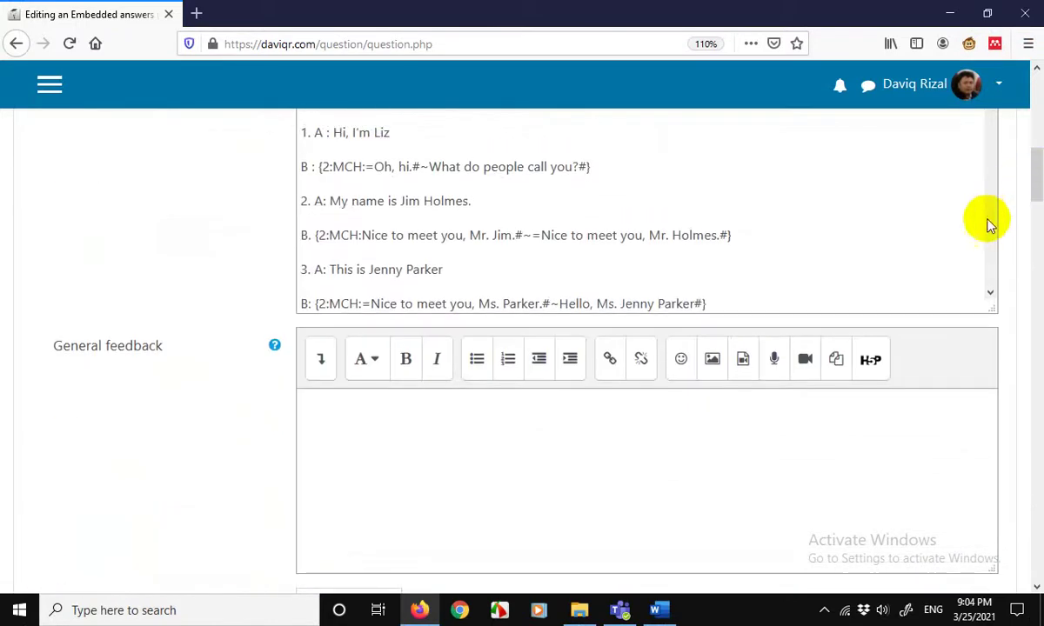
scroll(793, 235, "up", 5)
left_click_drag(989, 237, 990, 285)
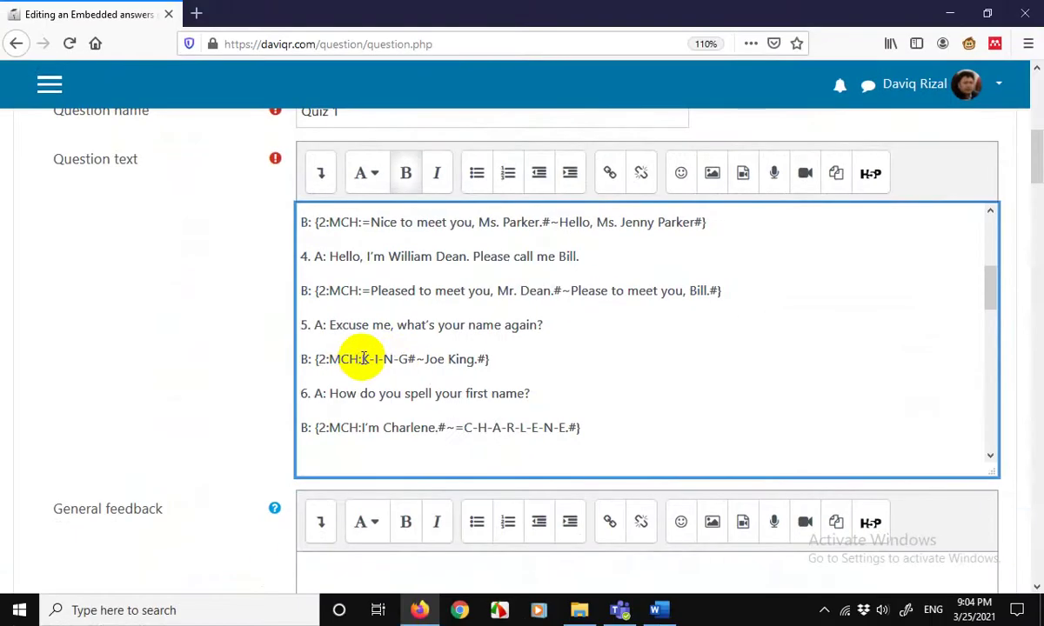
left_click(457, 384)
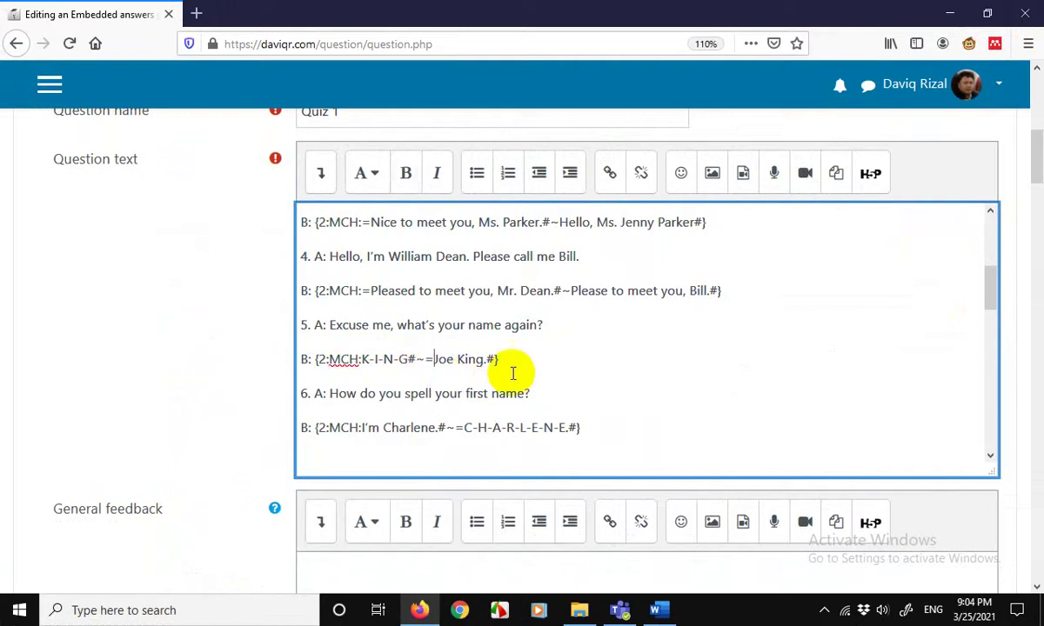
Check the decoded question 24 and mark "her" as the correct answer in sentence 18 of the question text with an equals sign
left_click_drag(990, 285, 988, 379)
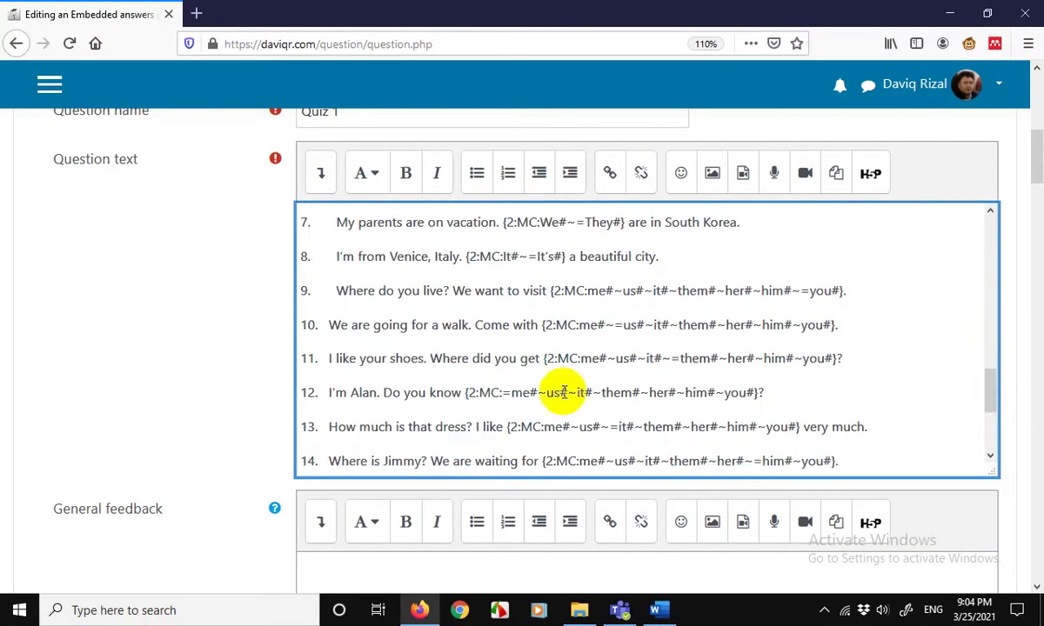
scroll(563, 393, "down", 5)
left_click_drag(1035, 170, 1035, 425)
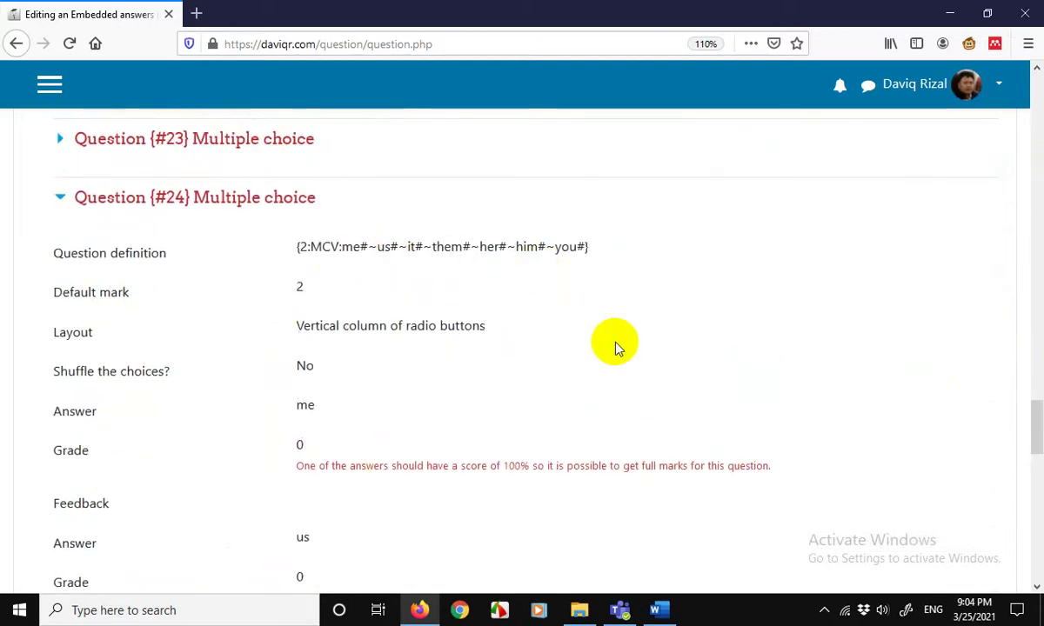
scroll(615, 348, "down", 2)
scroll(615, 348, "down", 8)
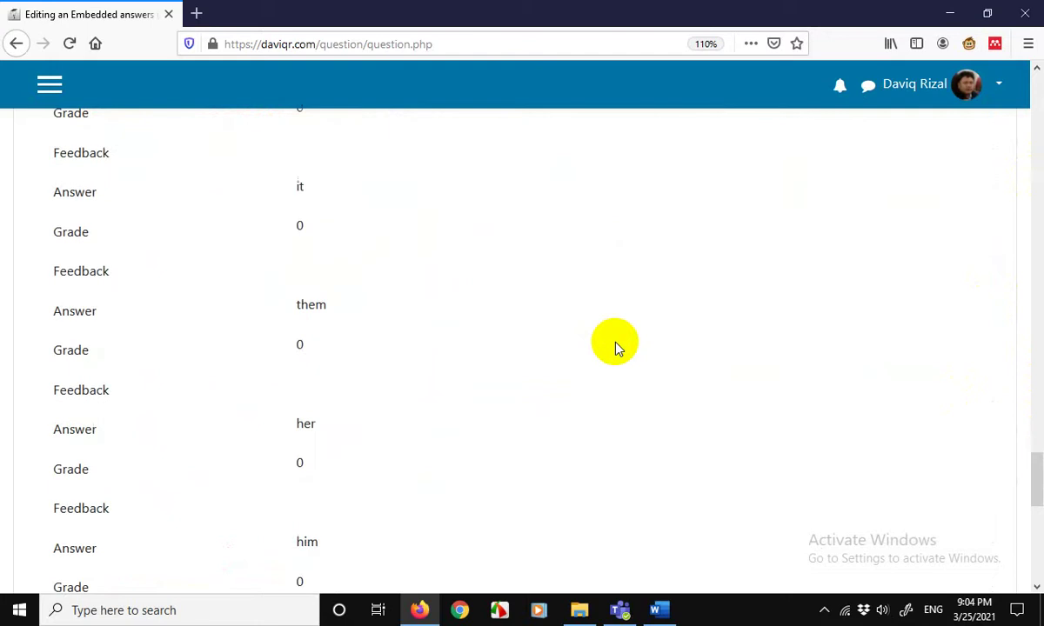
scroll(615, 348, "up", 8)
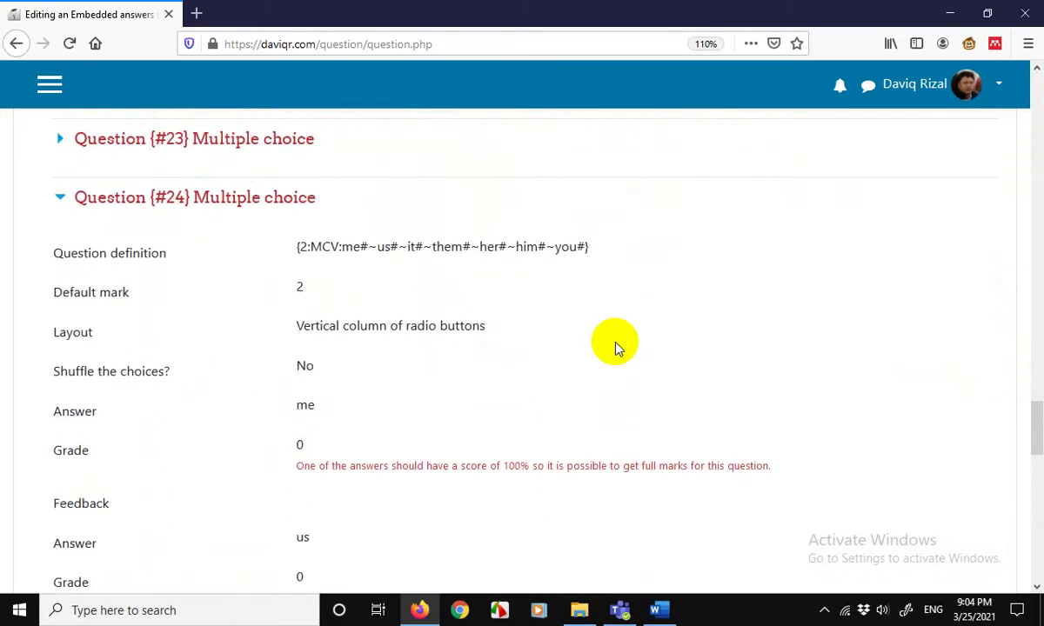
left_click_drag(1035, 400, 1035, 152)
left_click_drag(988, 473, 1004, 356)
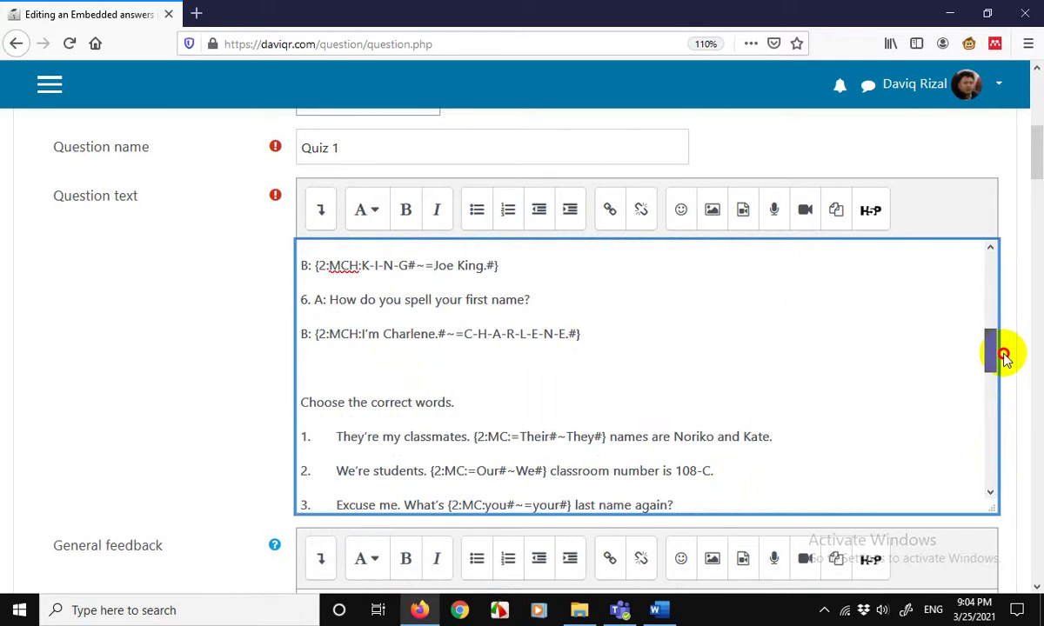
mouse_move(1005, 356)
left_mouse_down()
mouse_move(1002, 384)
mouse_move(996, 347)
mouse_move(1000, 474)
left_mouse_up()
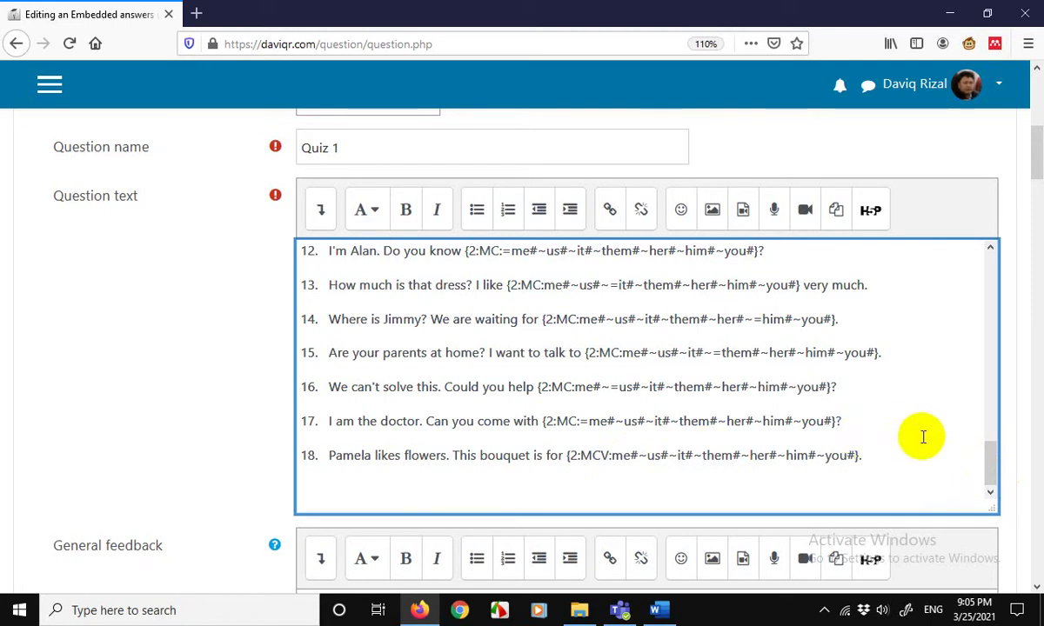
left_click(832, 610)
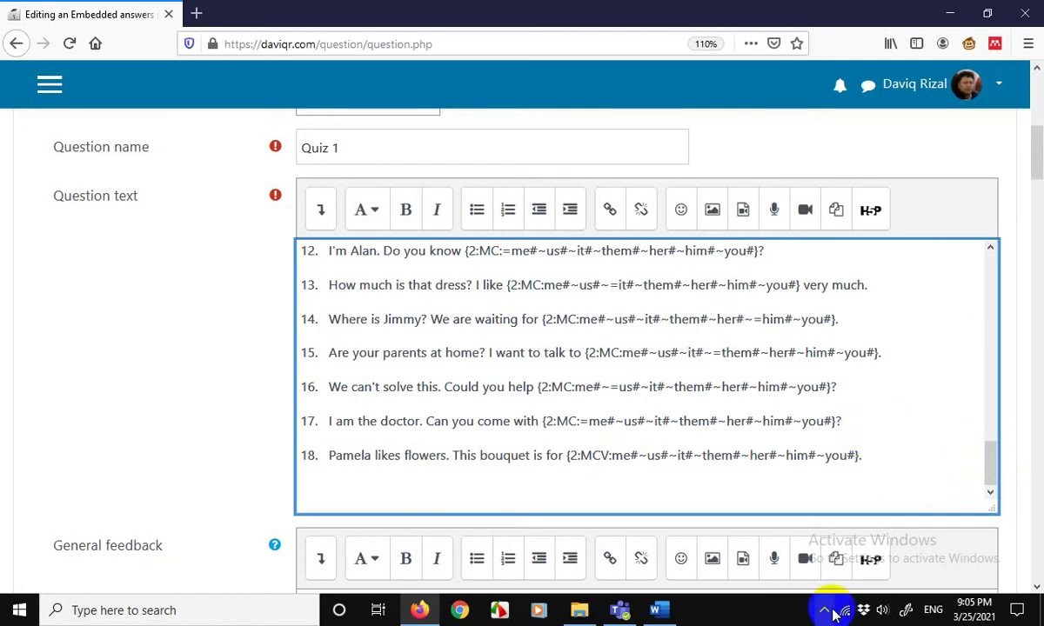
left_click(776, 578)
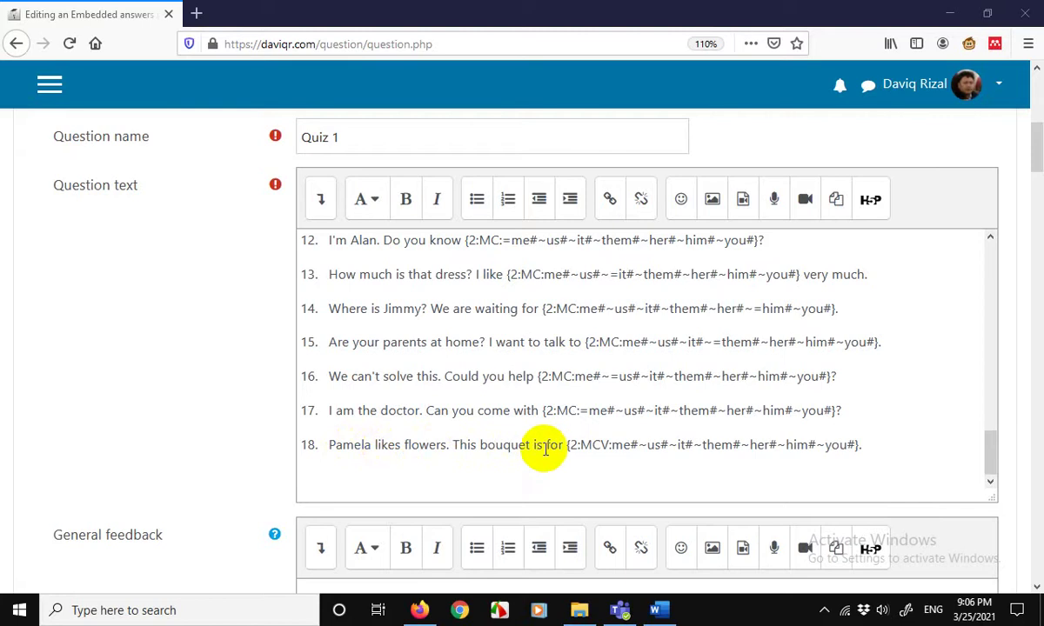
left_click(765, 463)
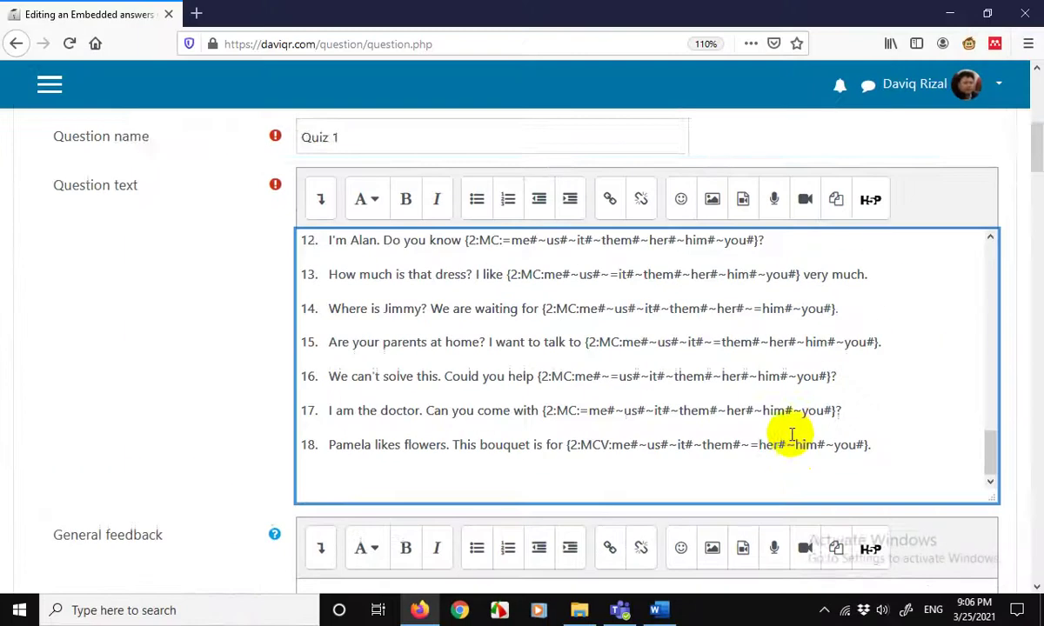
Decode and verify the corrected question text again
scroll(791, 439, "down", 5)
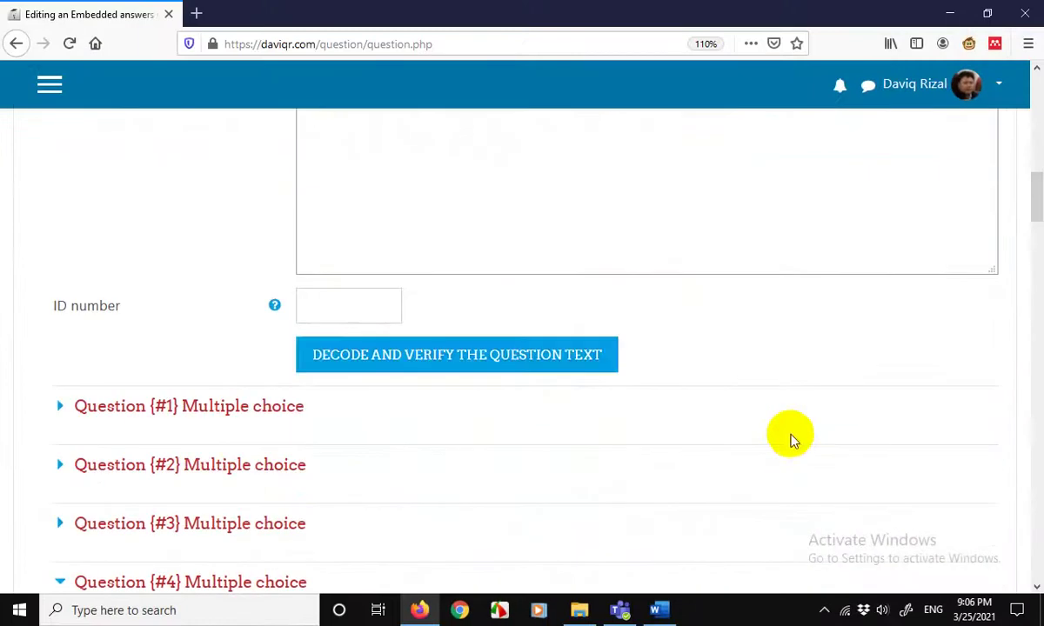
left_click(402, 355)
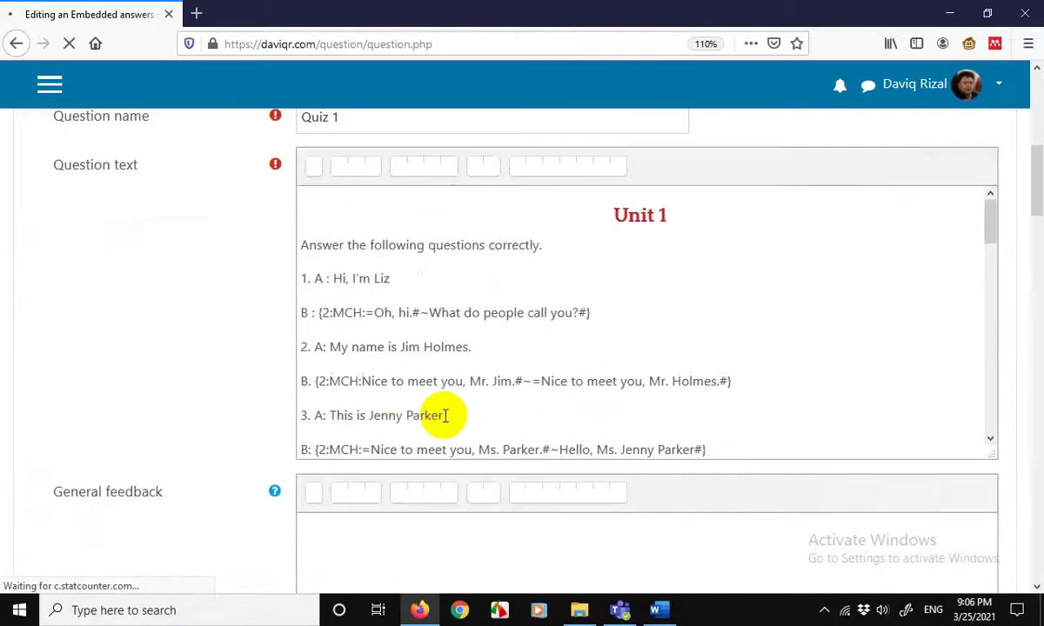
scroll(443, 420, "down", 3)
scroll(443, 420, "up", 10)
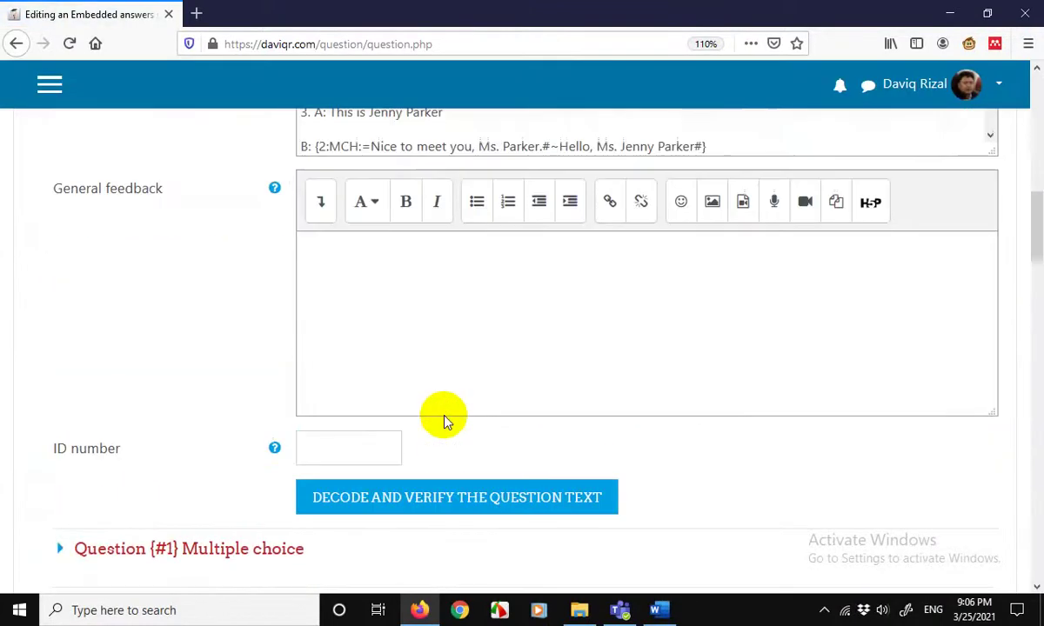
scroll(444, 416, "down", 3)
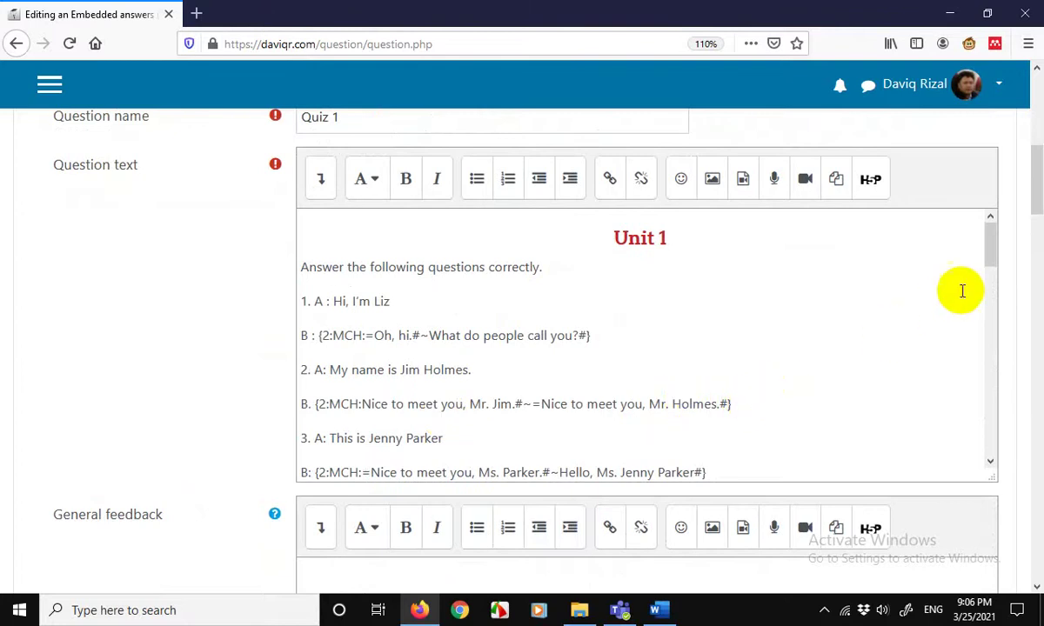
Save the Quiz 1 question to the question bank
mouse_move(996, 248)
left_mouse_down()
mouse_move(997, 286)
mouse_move(997, 261)
left_mouse_up()
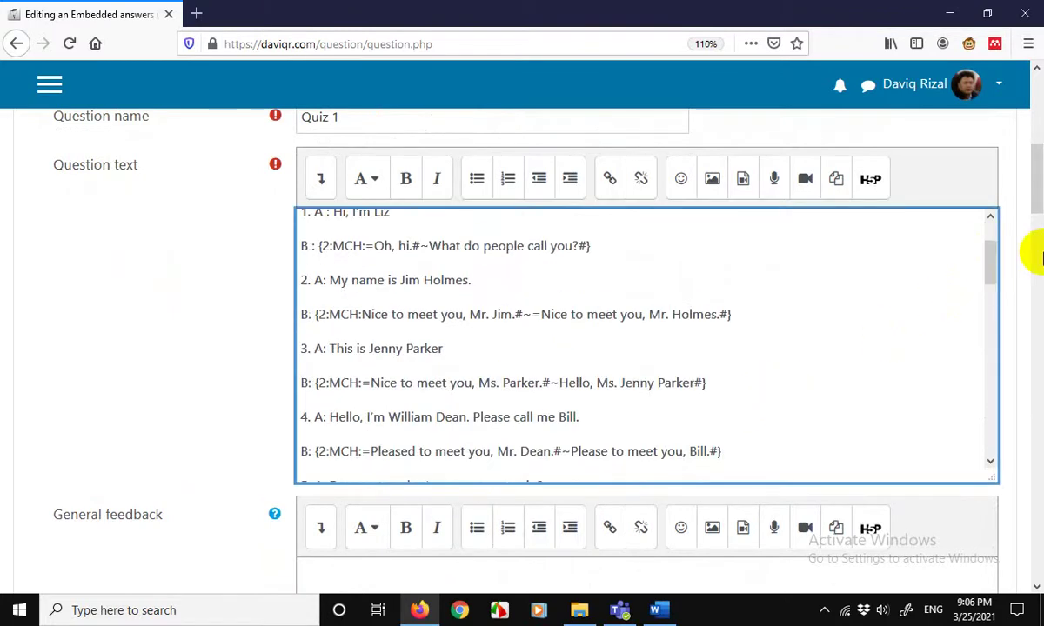
left_click_drag(1036, 193, 1037, 567)
left_click(365, 310)
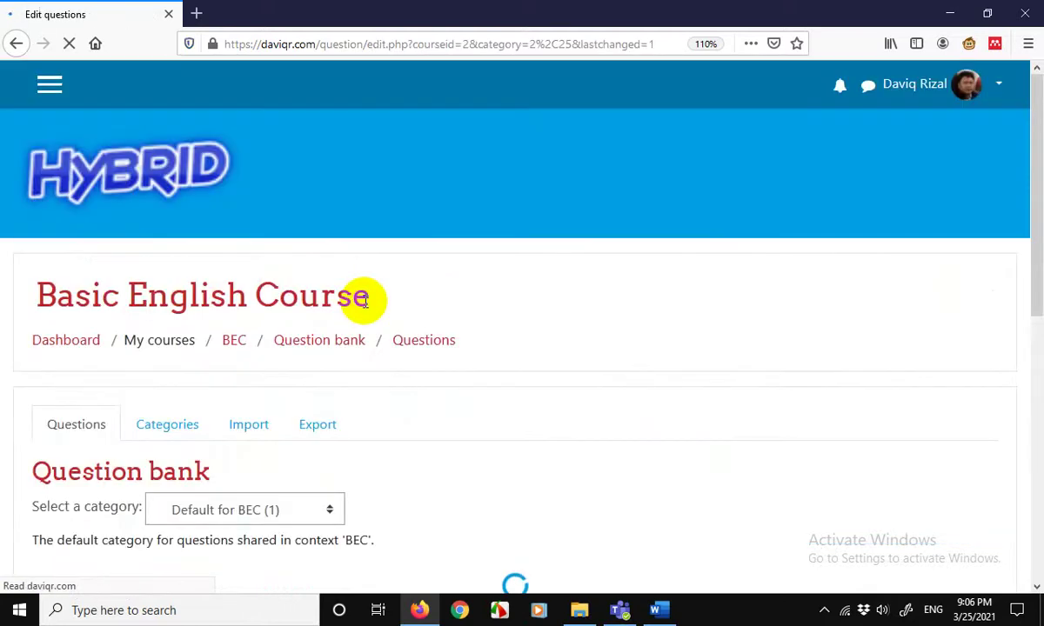
Open the preview of the Quiz 1 question from the question bank
scroll(450, 400, "down", 5)
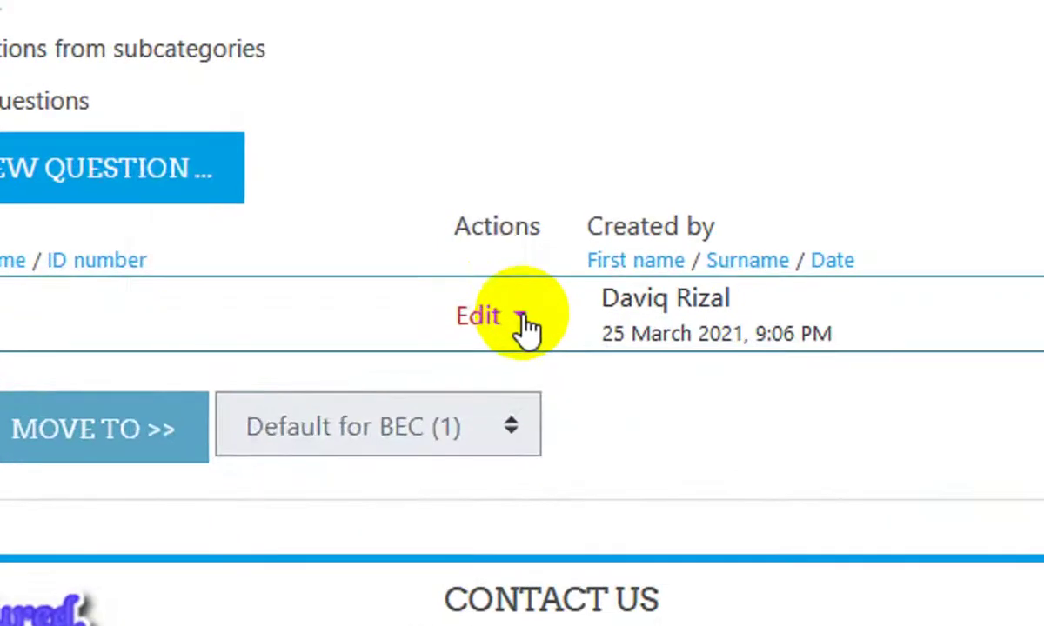
left_click(522, 324)
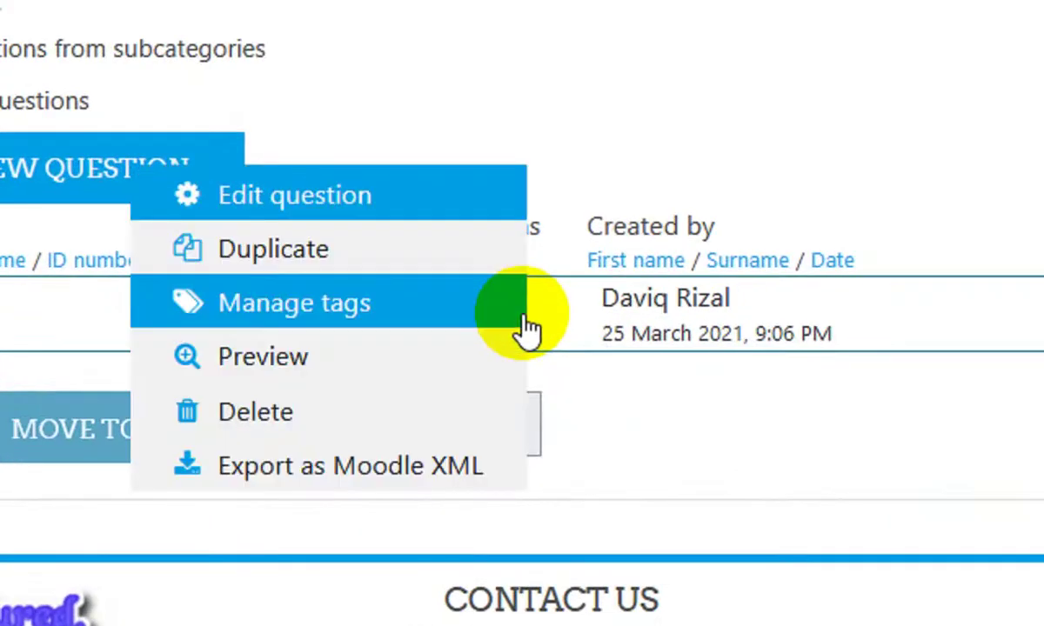
left_click(294, 364)
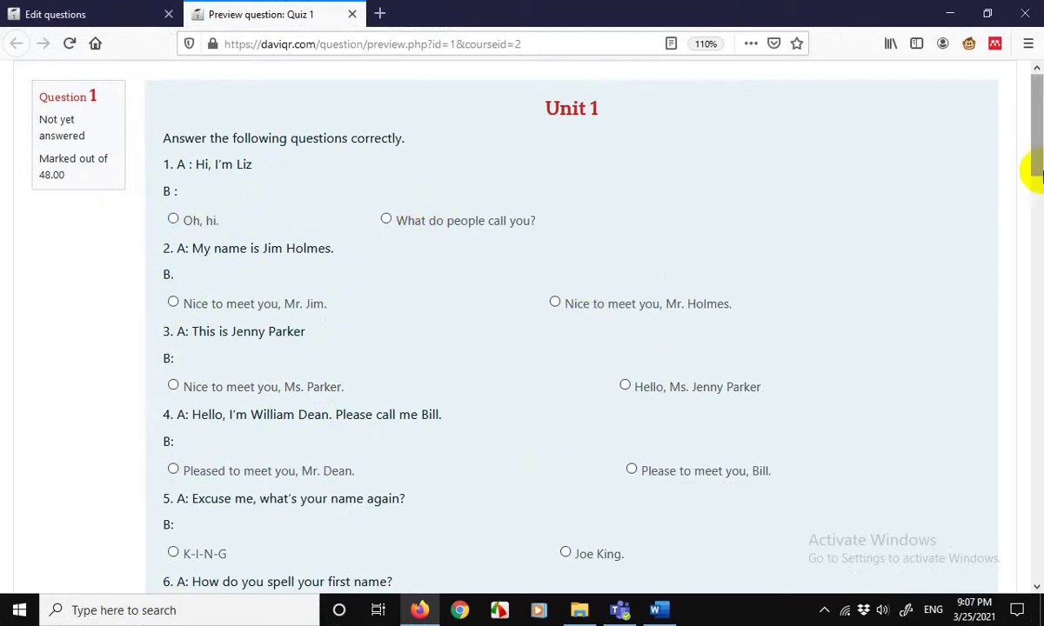
Examine the whole question preview, comparing the horizontal choices, the dropdown blanks and the vertical choices of sentence 18
left_click_drag(1027, 163, 1029, 196)
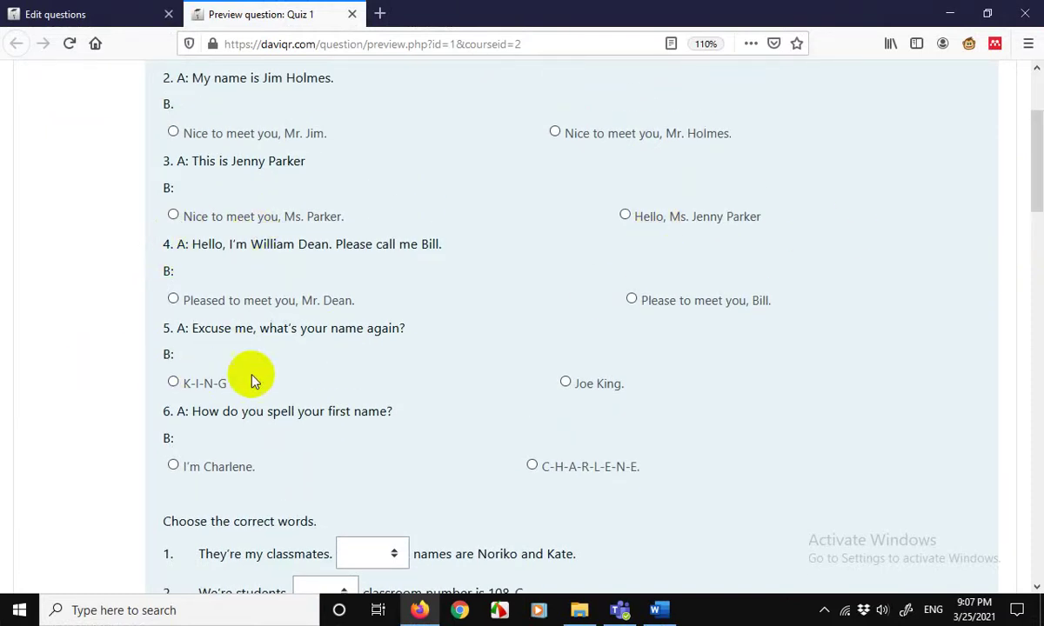
scroll(732, 425, "down", 2)
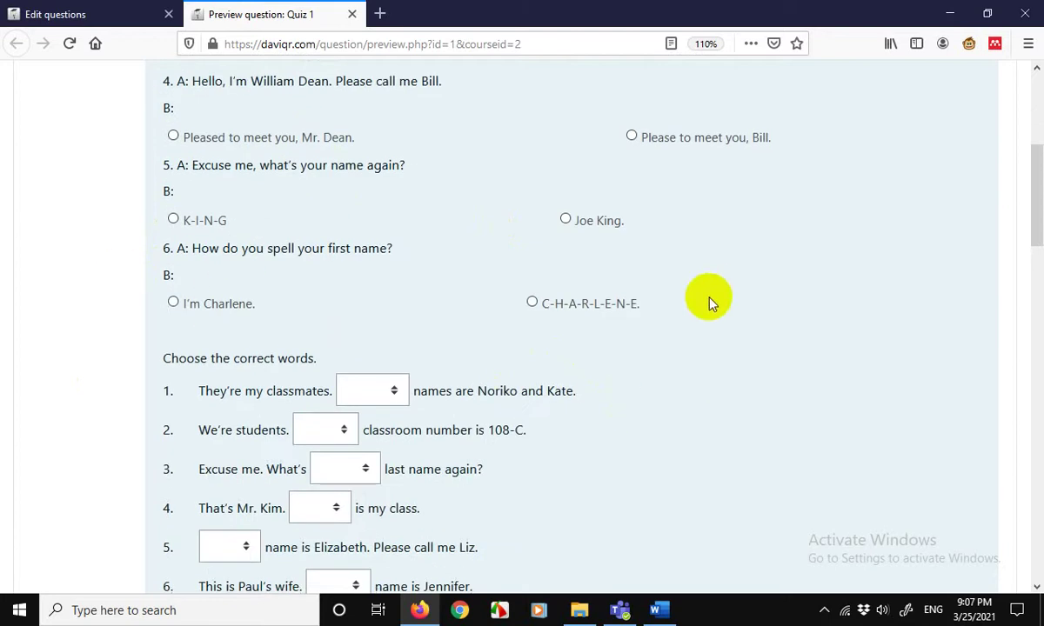
scroll(709, 300, "down", 4)
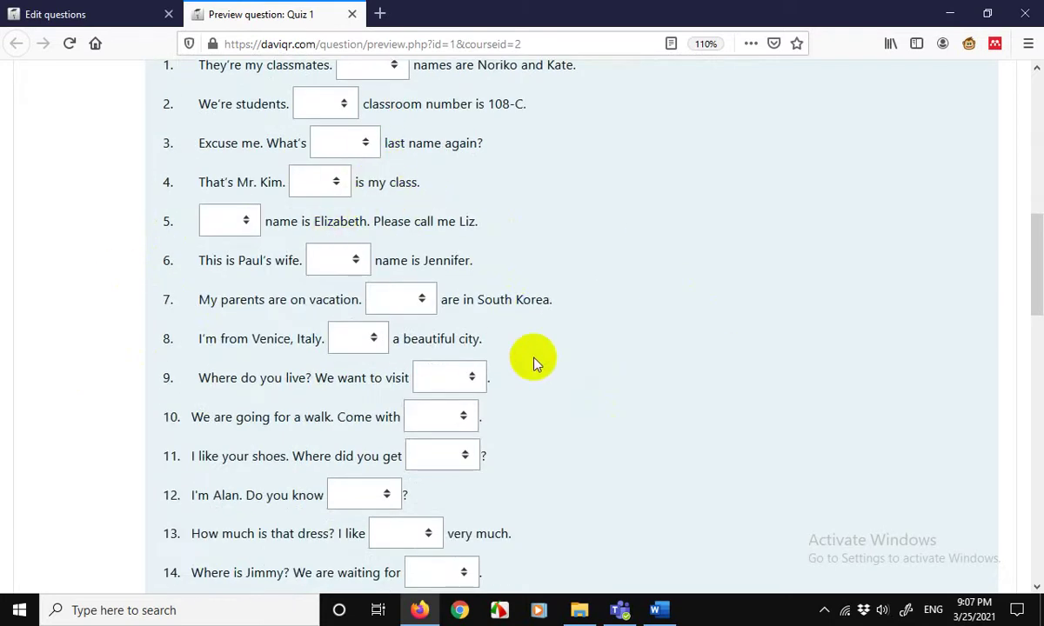
scroll(534, 362, "down", 6)
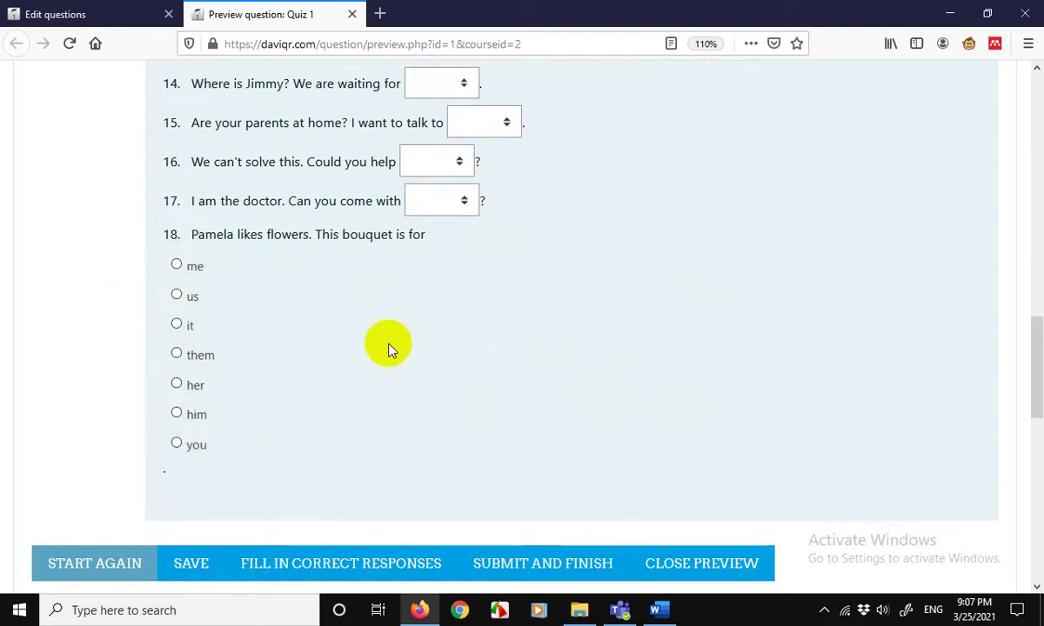
scroll(464, 348, "up", 4)
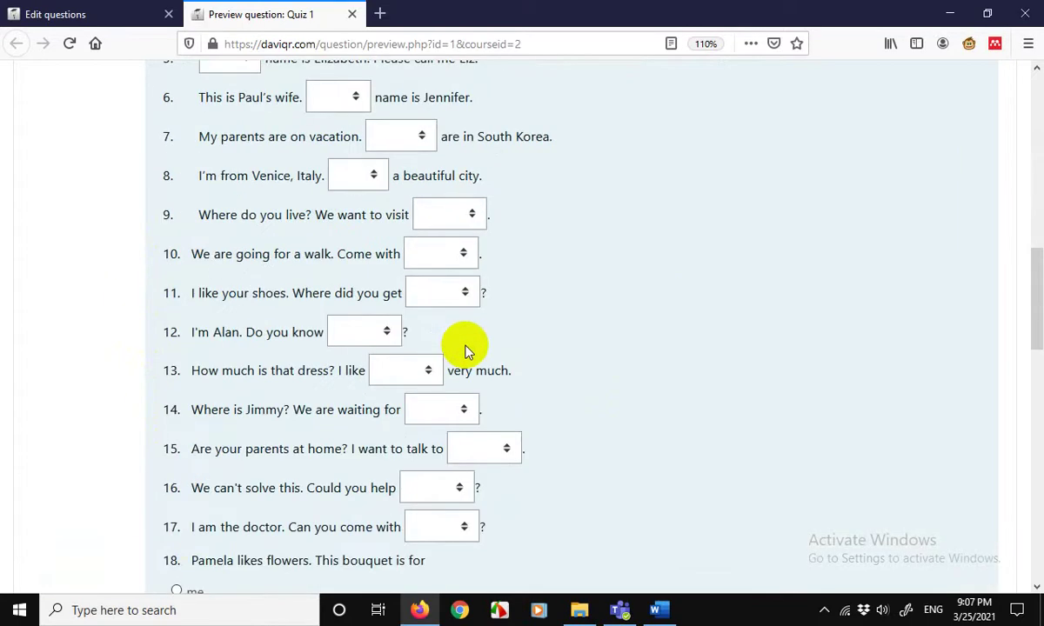
scroll(465, 348, "up", 2)
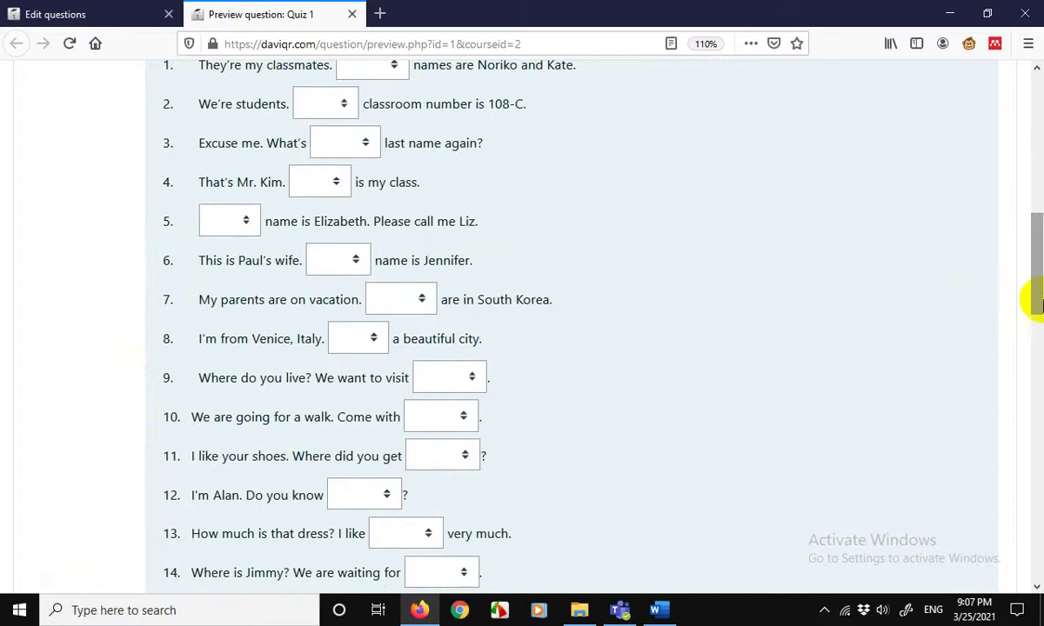
left_click_drag(1035, 272, 1038, 144)
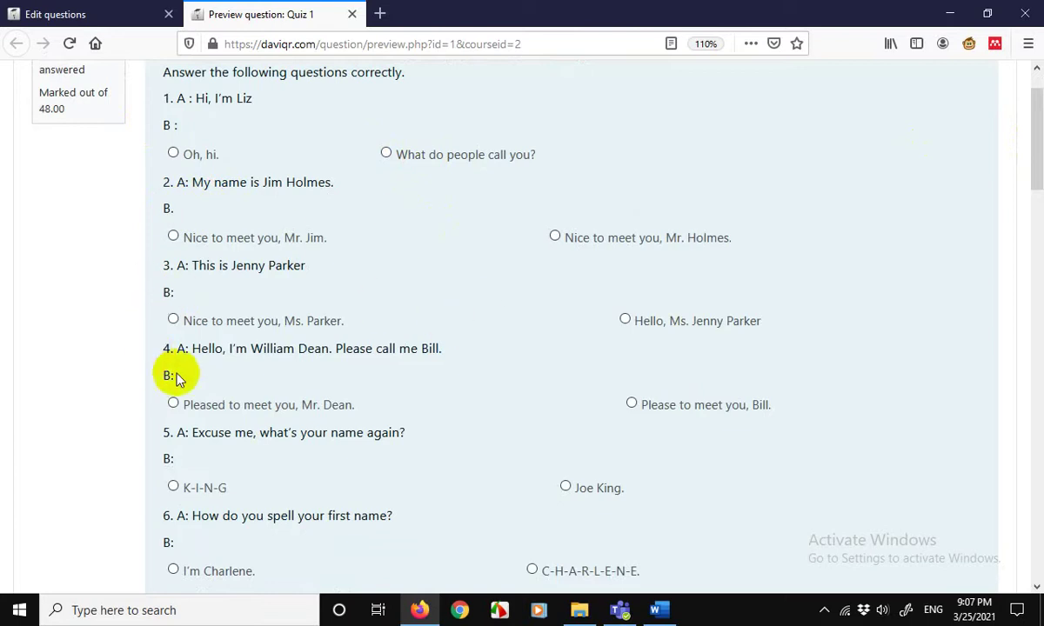
scroll(487, 482, "down", 2)
scroll(487, 483, "down", 7)
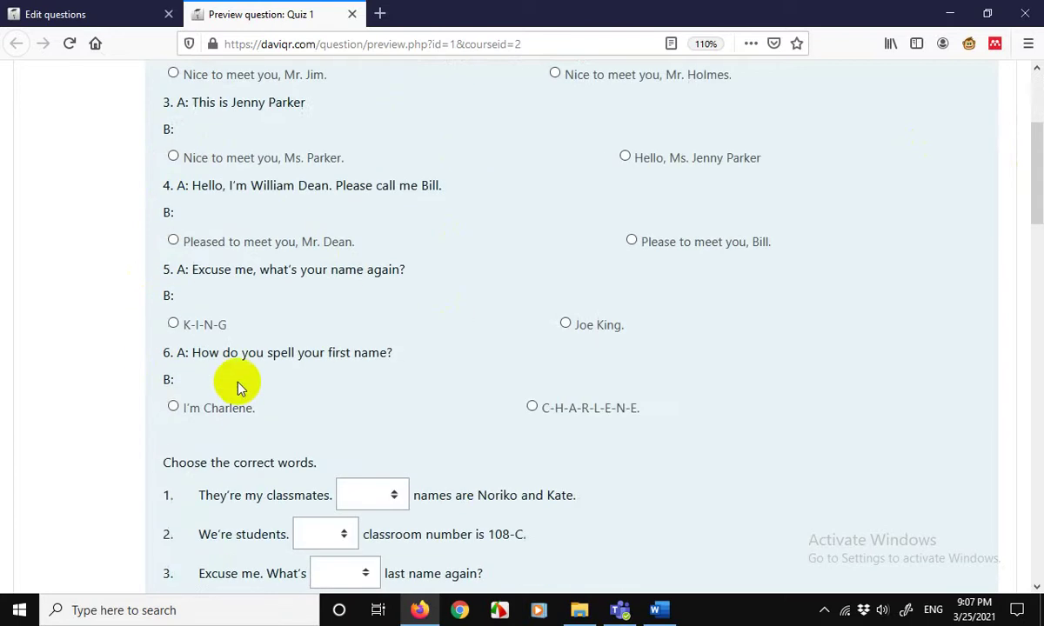
Check the answer choices offered for sentence 1 under "Choose the correct words" and look over the preview's attempt and display options
scroll(441, 394, "up", 2)
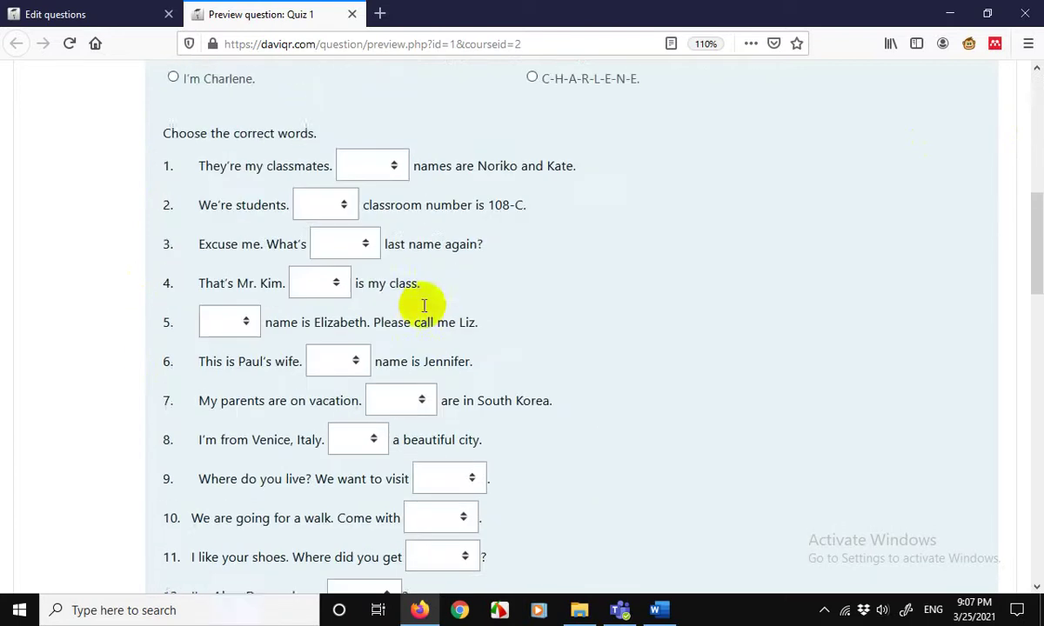
left_click(396, 168)
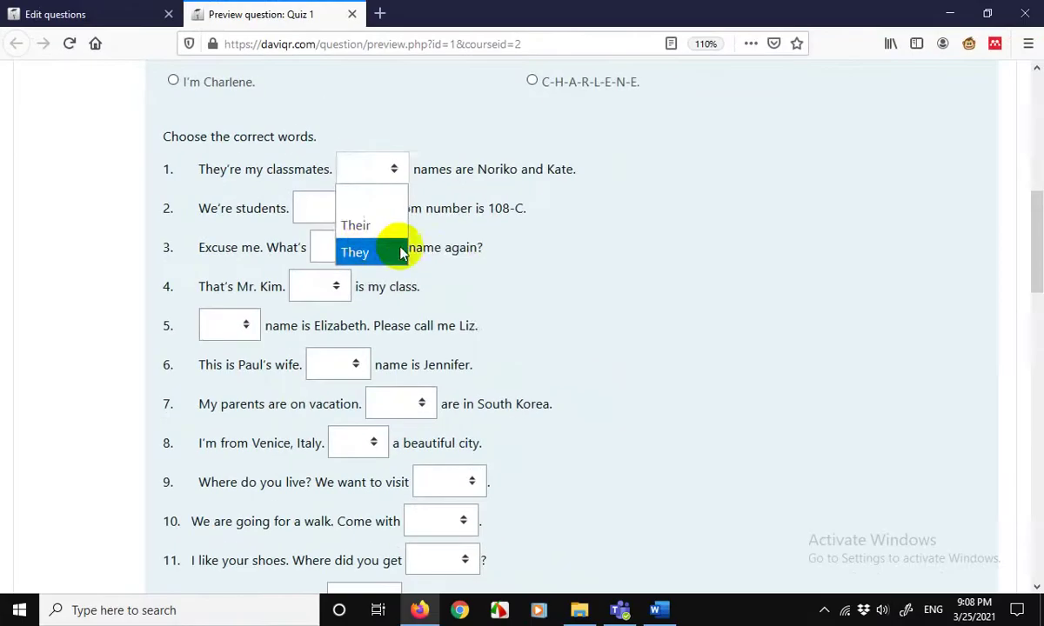
left_click(720, 322)
scroll(466, 245, "up", 5)
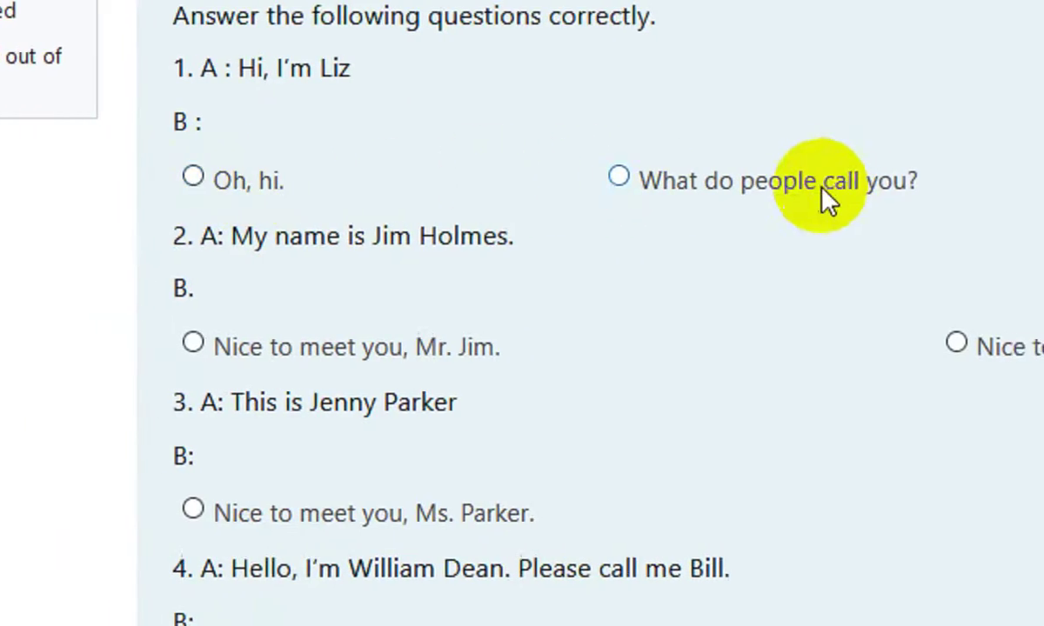
scroll(585, 289, "down", 12)
scroll(584, 289, "down", 7)
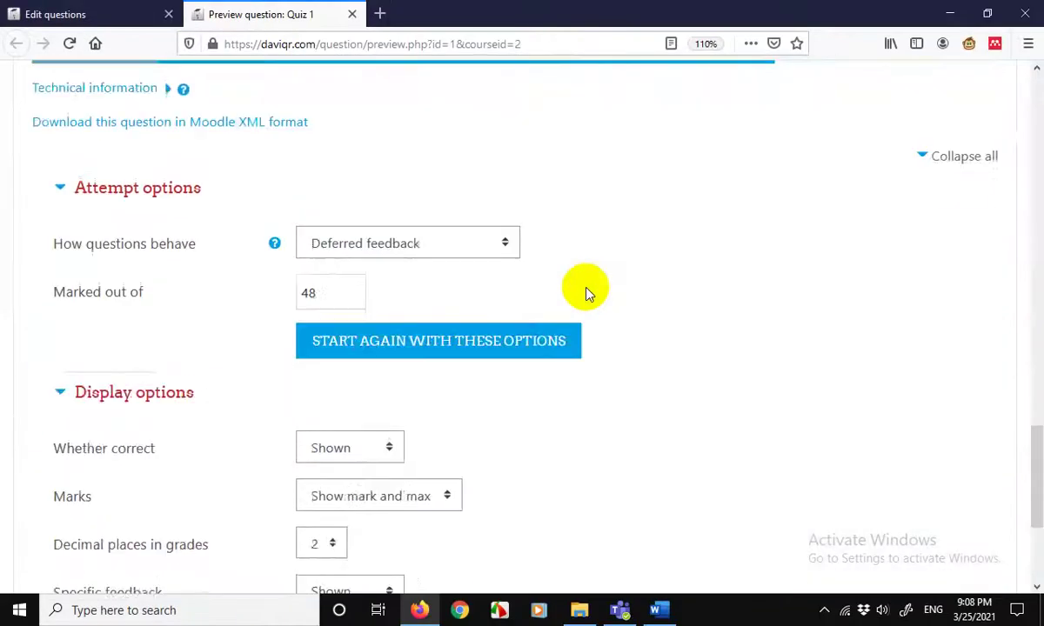
Look over the Quiz 1 question preview once more, including sentence 18's choices, and close the preview
scroll(584, 289, "up", 4)
scroll(584, 289, "up", 2)
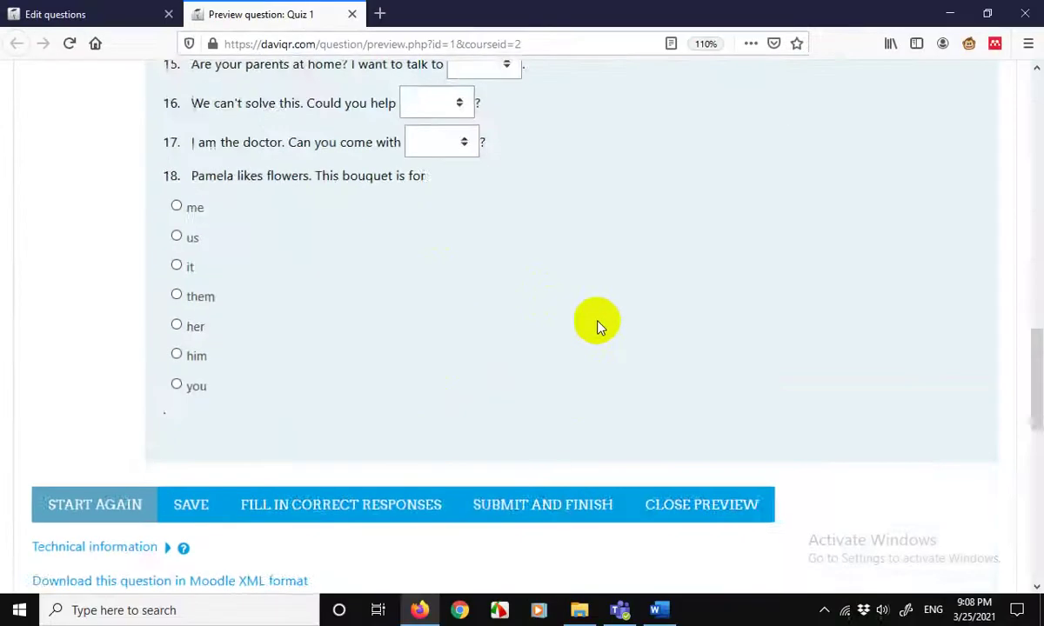
scroll(600, 326, "up", 15)
scroll(607, 329, "down", 20)
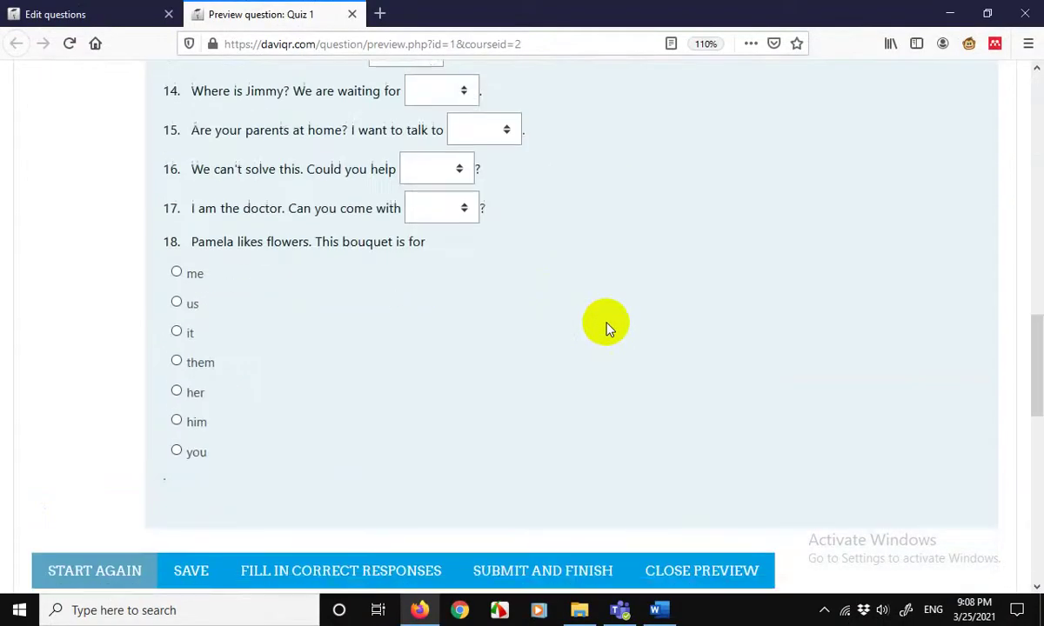
scroll(607, 329, "up", 7)
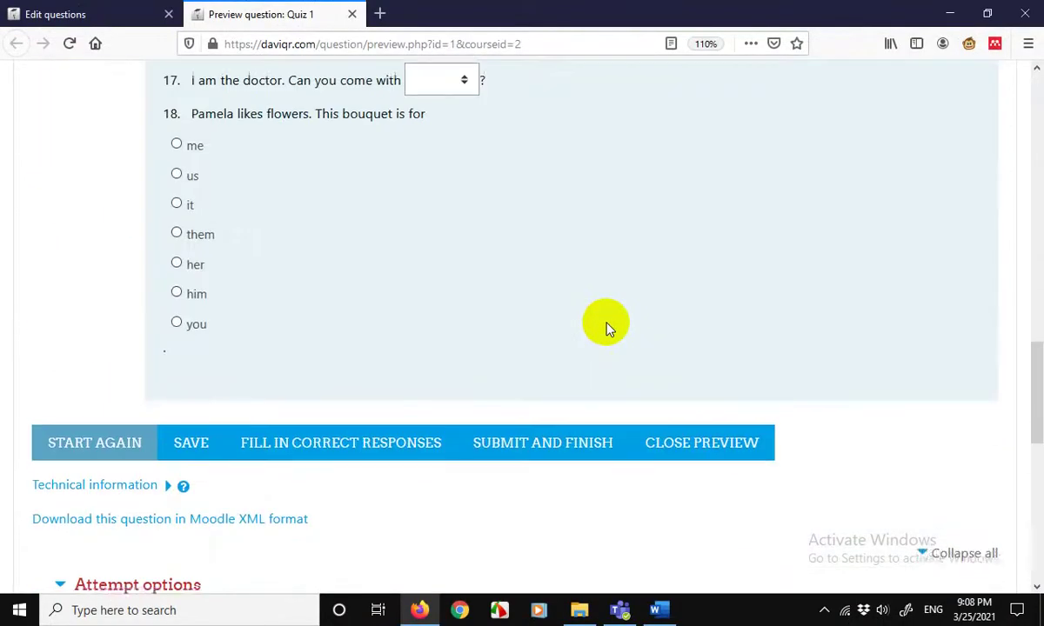
scroll(606, 326, "up", 4)
left_click(352, 14)
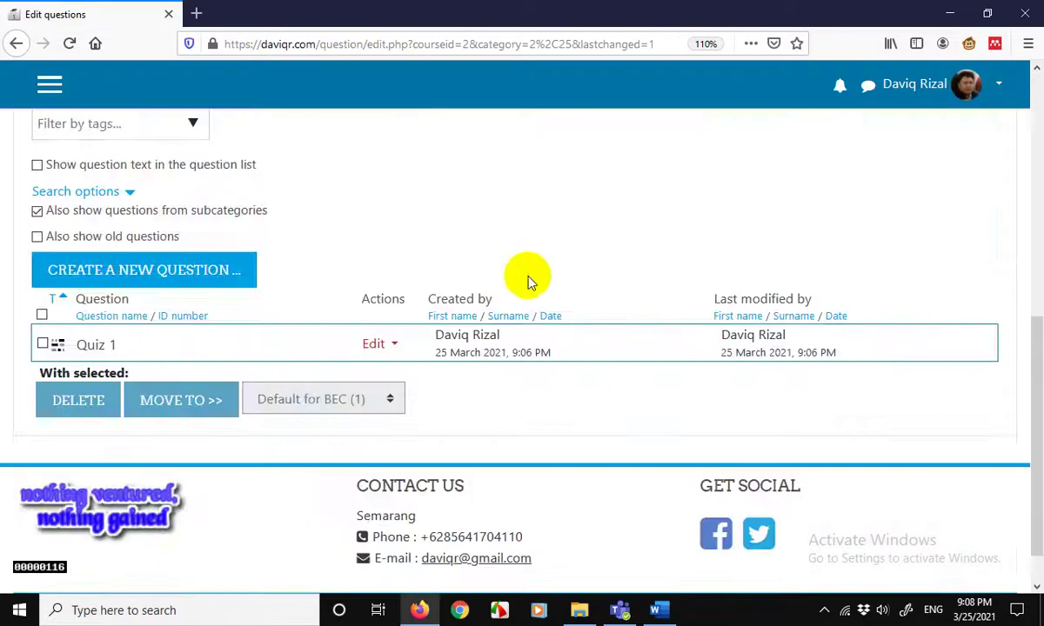
Open the Basic English Course (BEC) page from the question bank and turn editing on
scroll(487, 339, "up", 8)
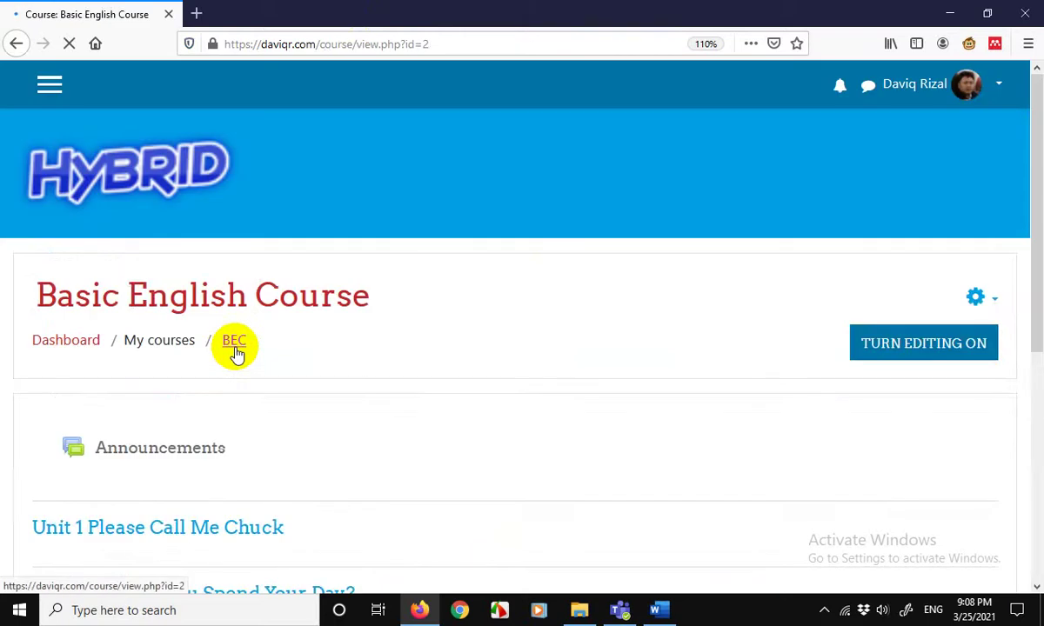
scroll(385, 383, "down", 2)
scroll(386, 383, "down", 1)
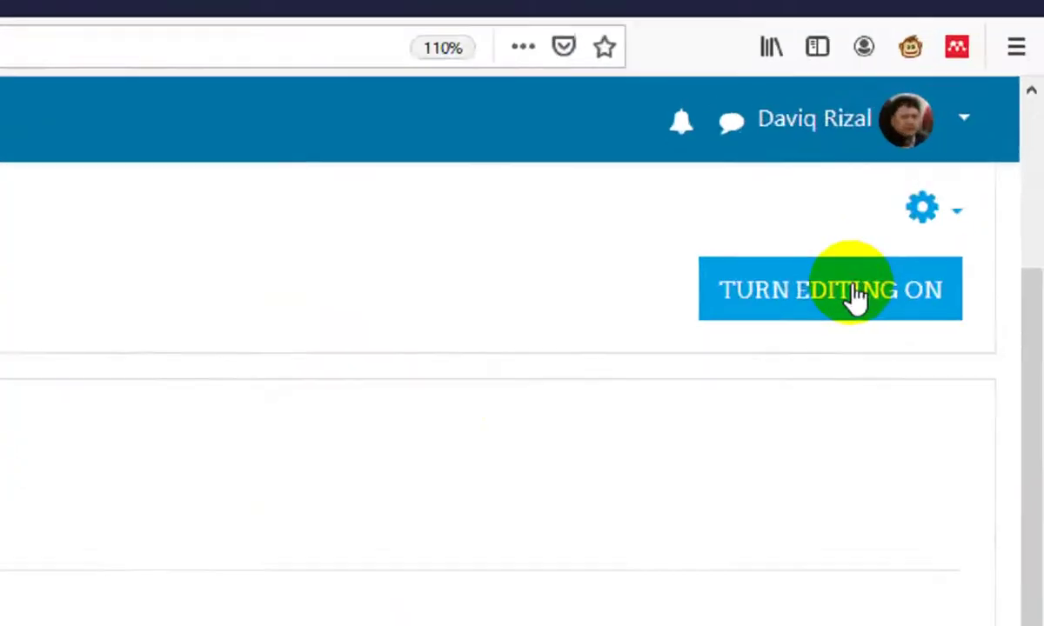
left_click(830, 323)
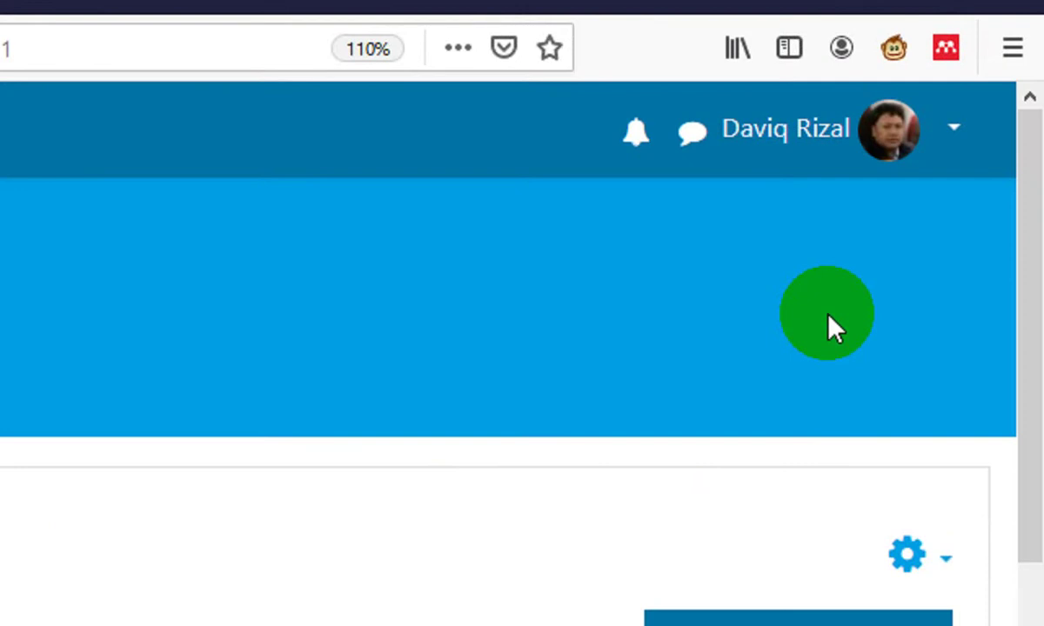
Add a new Quiz activity to the section Unit 1 Please Call Me Chuck
scroll(666, 329, "down", 1)
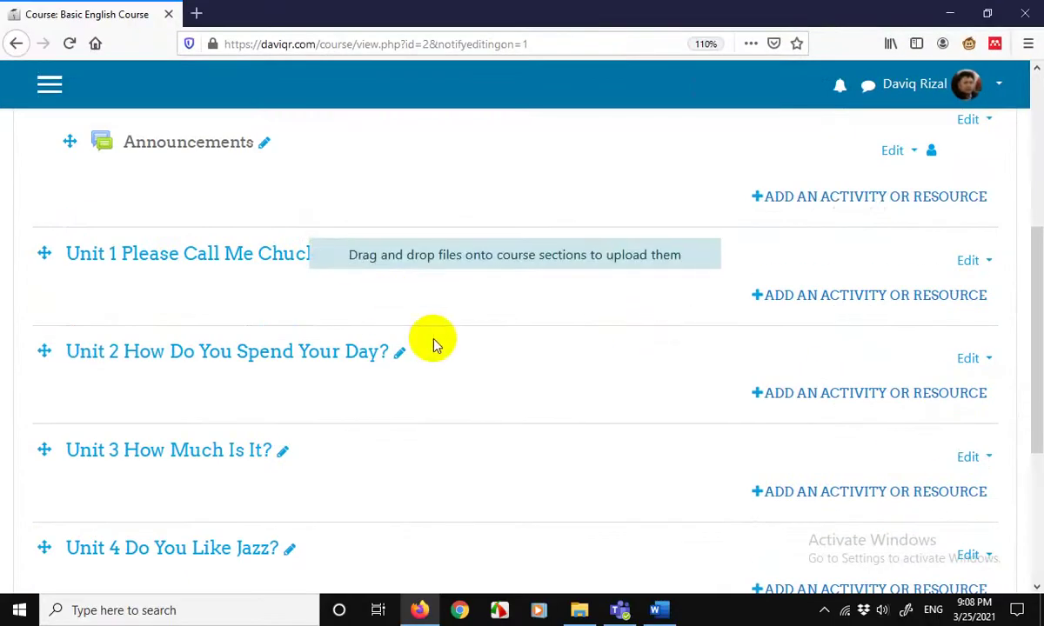
scroll(433, 344, "up", 2)
left_click(850, 469)
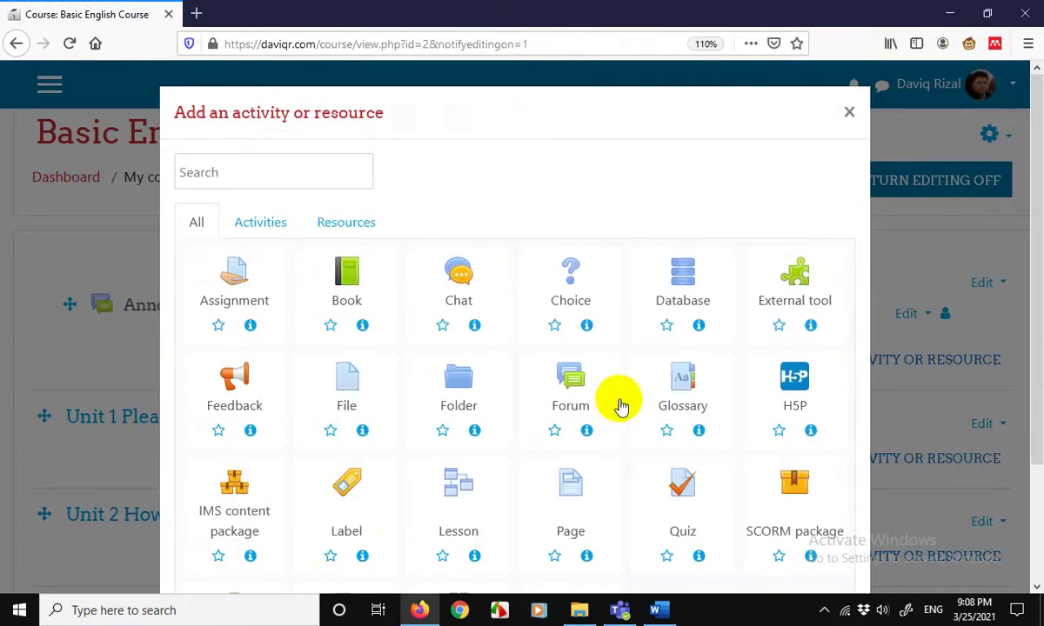
left_click(685, 496)
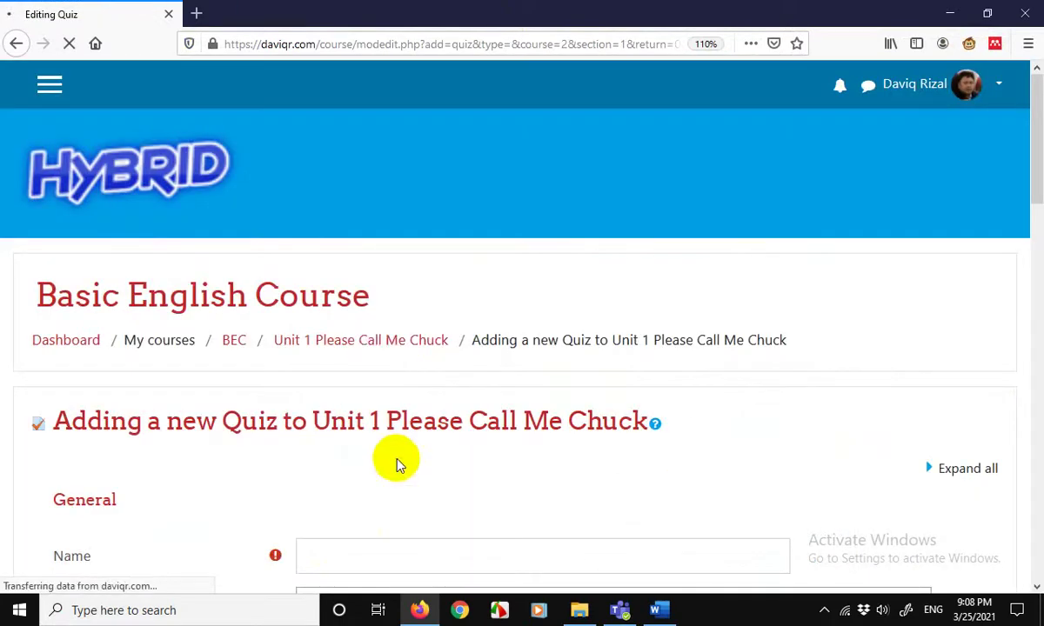
Name the quiz "Quiz 1" and enter a description asking students to answer the questions correctly
scroll(372, 429, "down", 3)
left_click(378, 393)
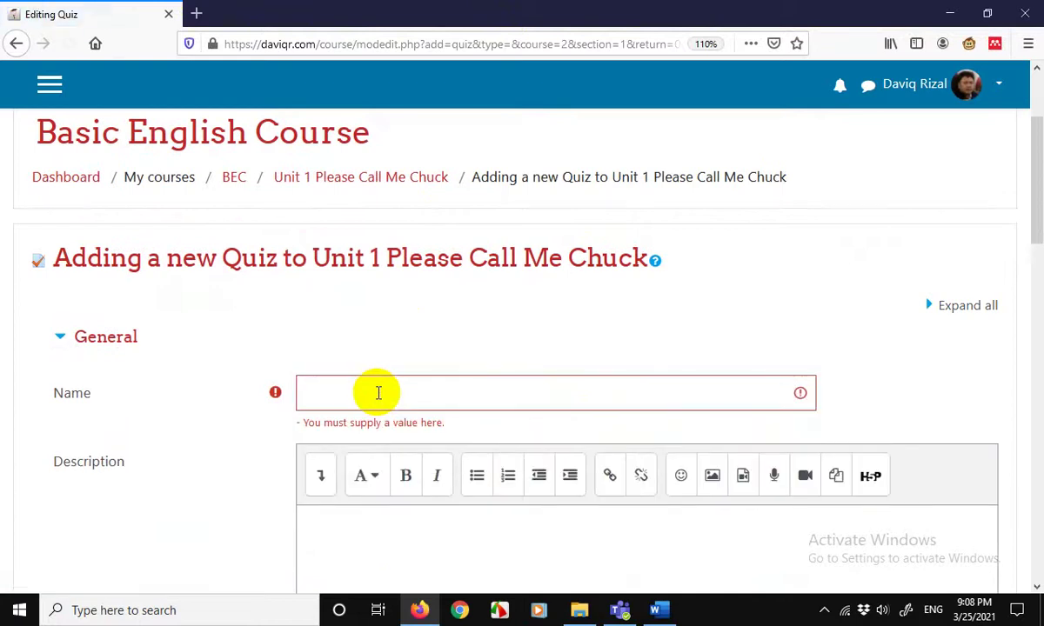
left_click(378, 393)
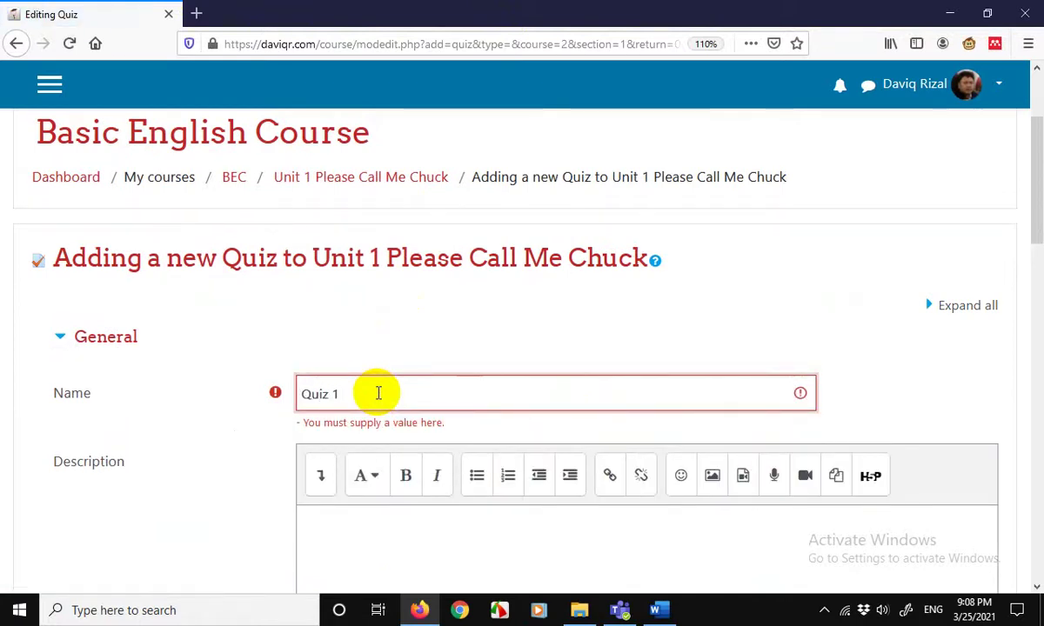
scroll(383, 393, "down", 3)
left_click(402, 391)
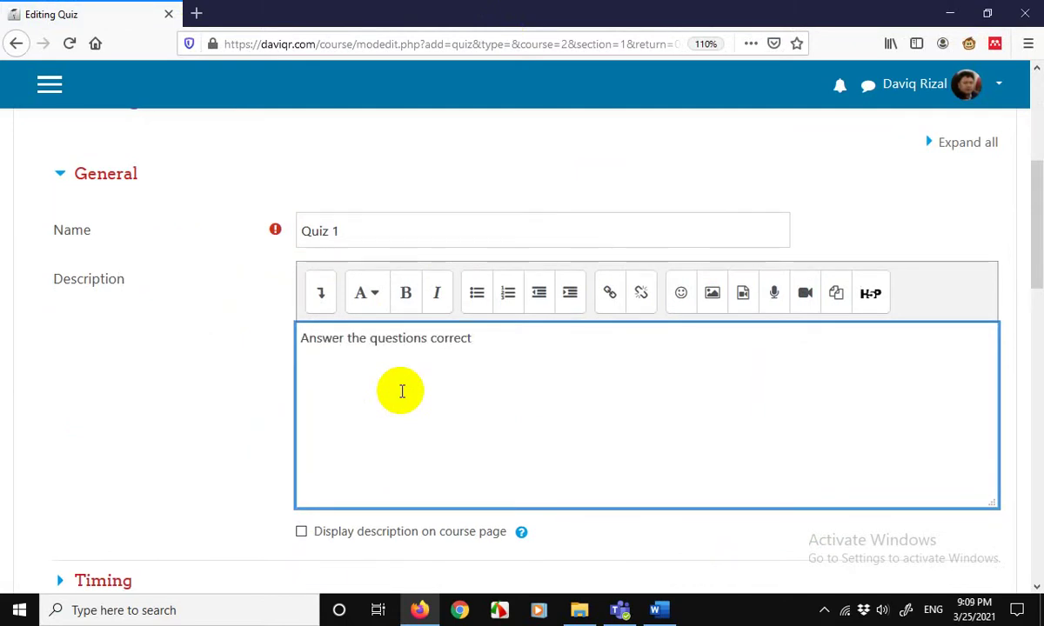
Enable the opening date in the quiz's Timing settings and check today's date in the system calendar
scroll(348, 409, "down", 8)
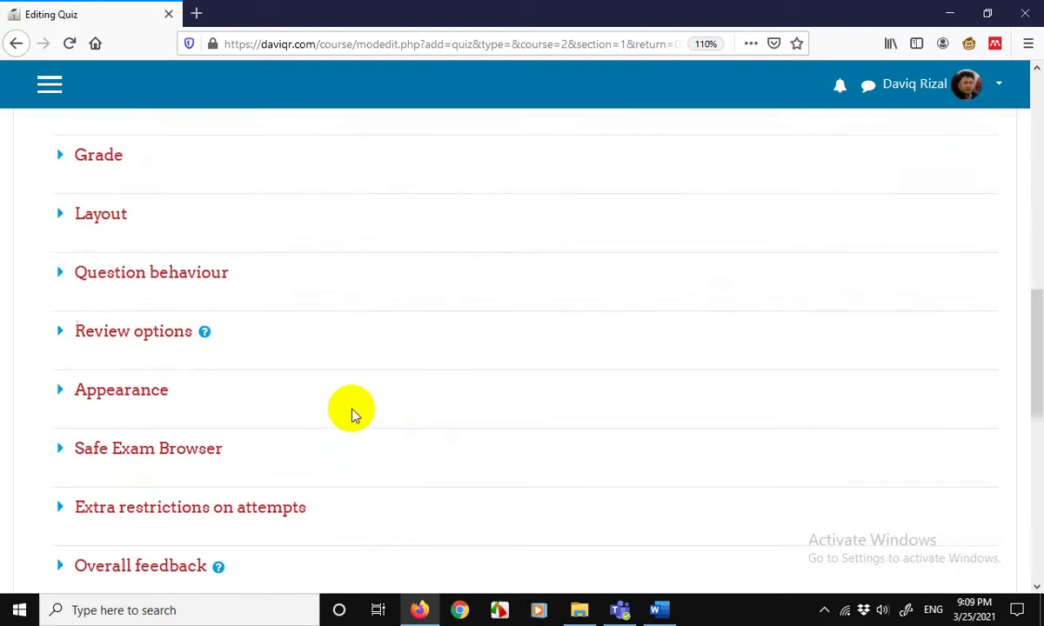
scroll(348, 409, "up", 3)
left_click(95, 257)
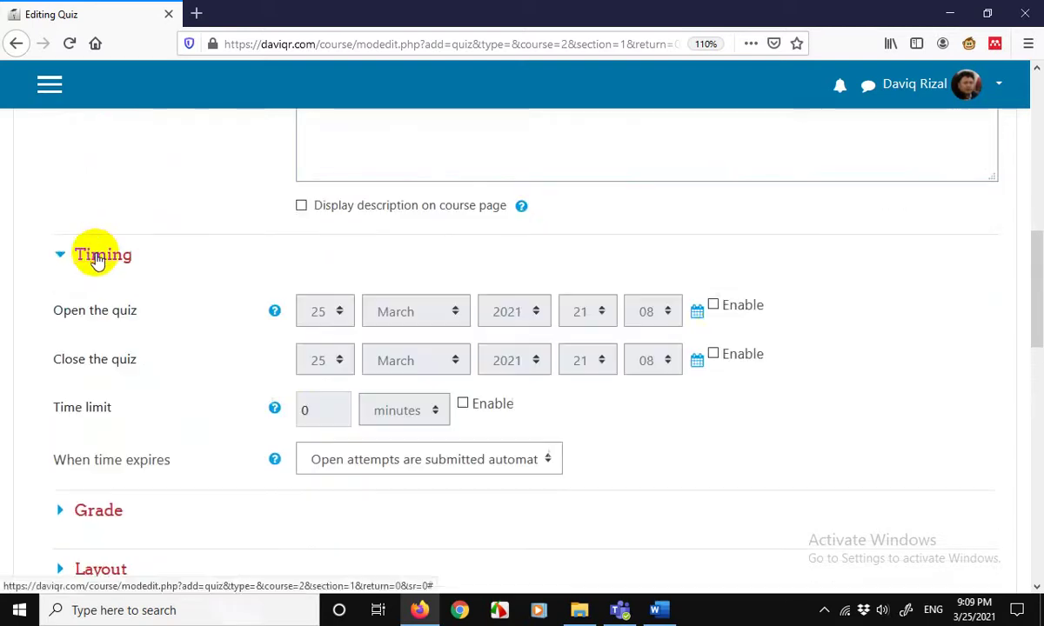
left_click(713, 306)
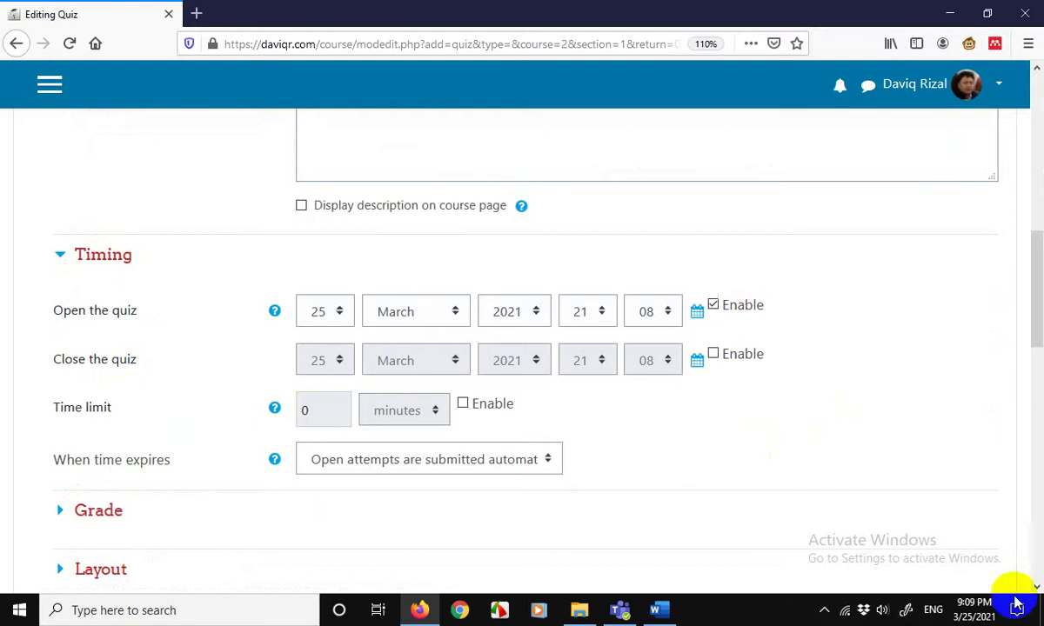
left_click(975, 610)
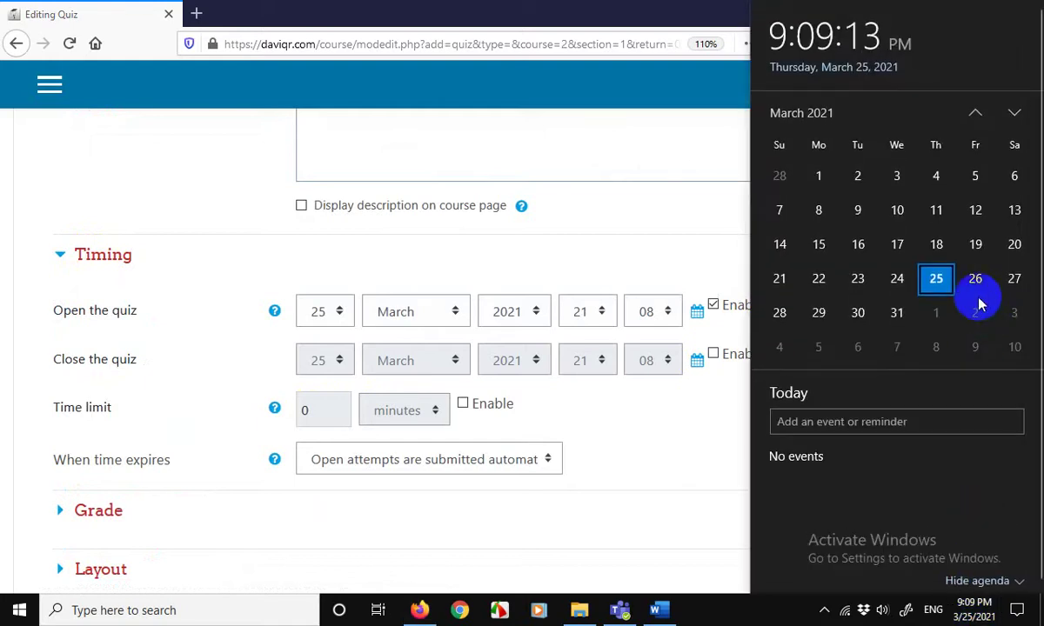
left_click(623, 224)
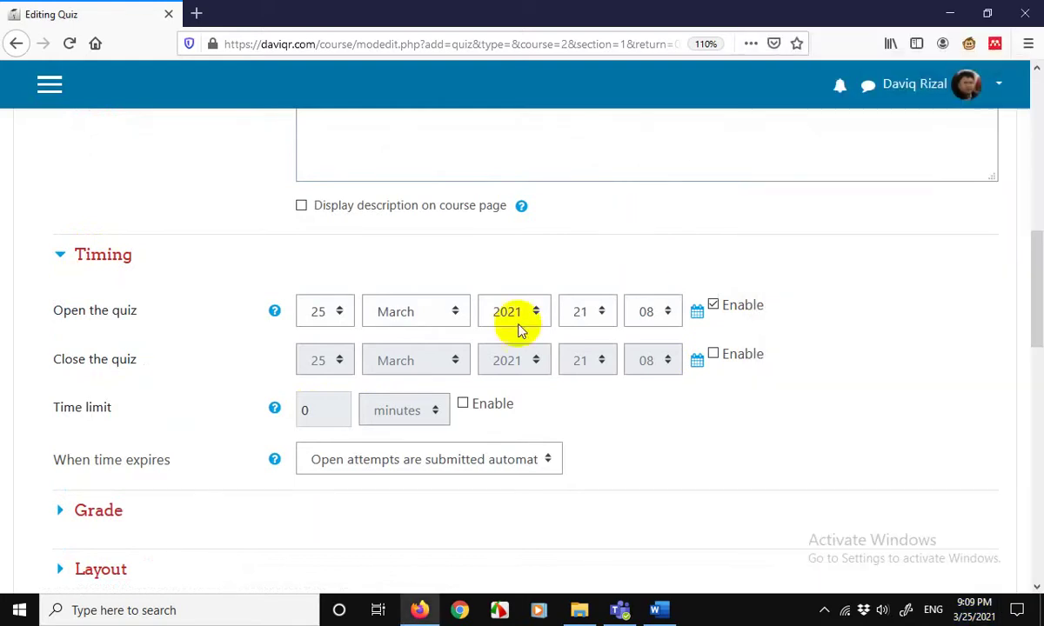
Enable the quiz's closing date and set its day and month to 9 April
left_click(713, 354)
left_click(388, 360)
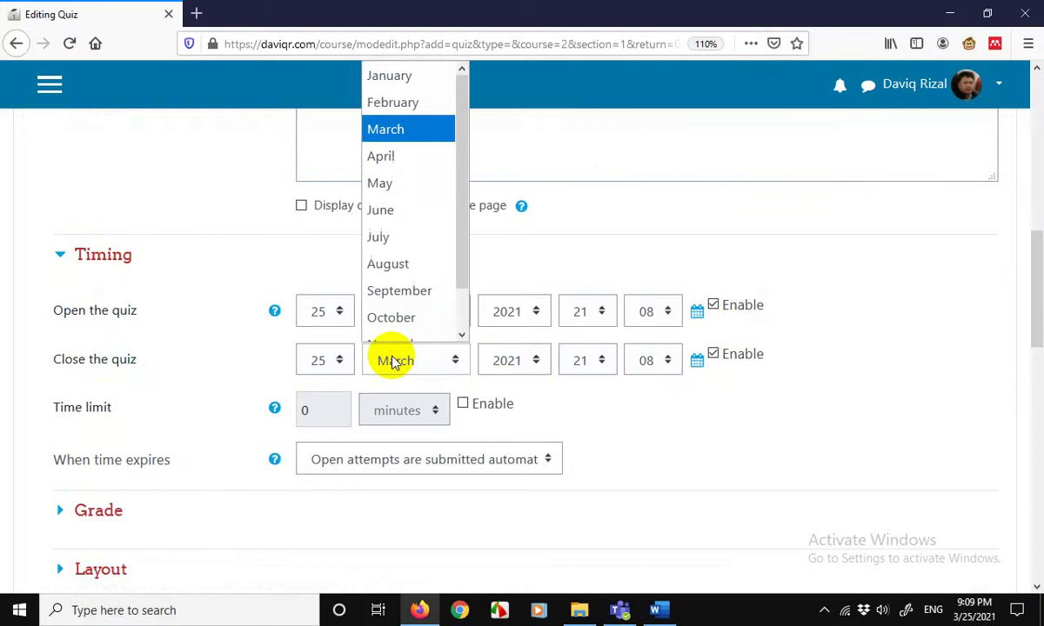
left_click(389, 153)
left_click(333, 309)
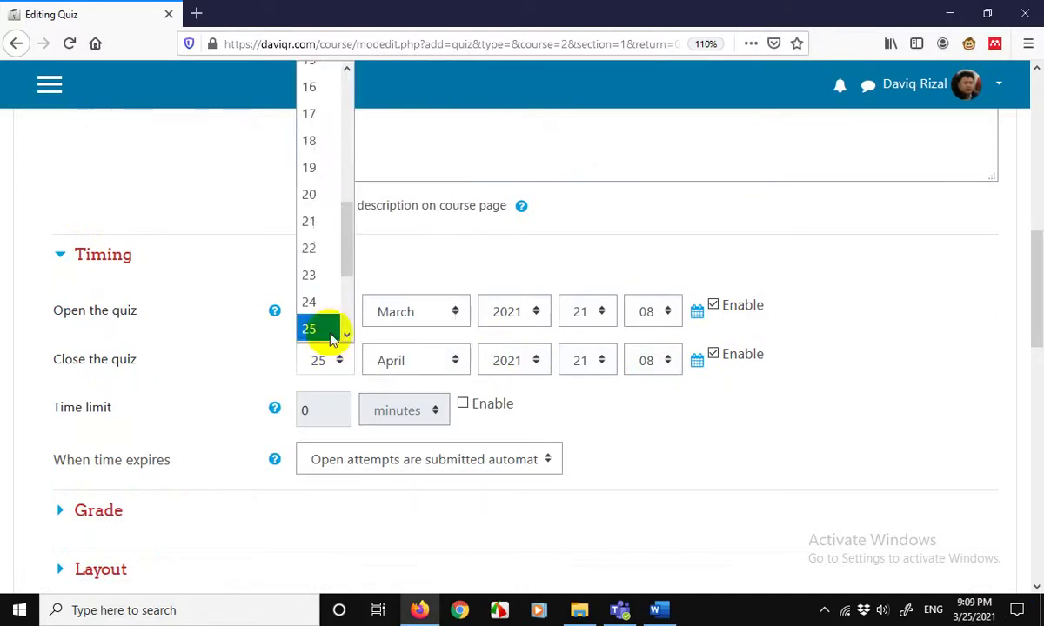
left_click_drag(348, 230, 347, 109)
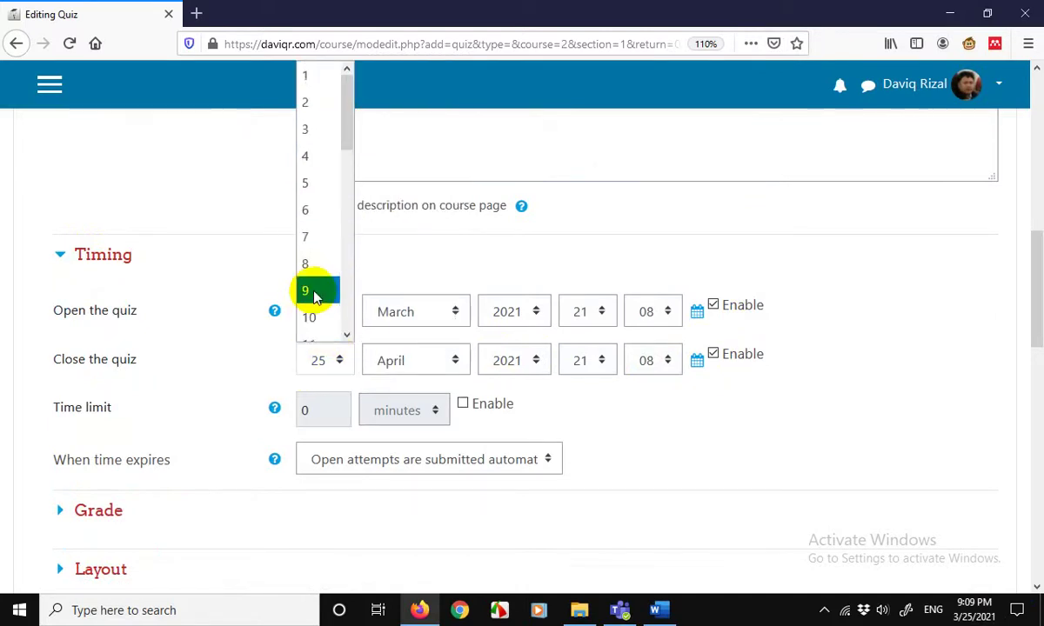
left_click(312, 290)
Set the hour and minutes of the quiz's closing time to 23:59
left_click(588, 357)
left_click_drag(610, 226, 611, 254)
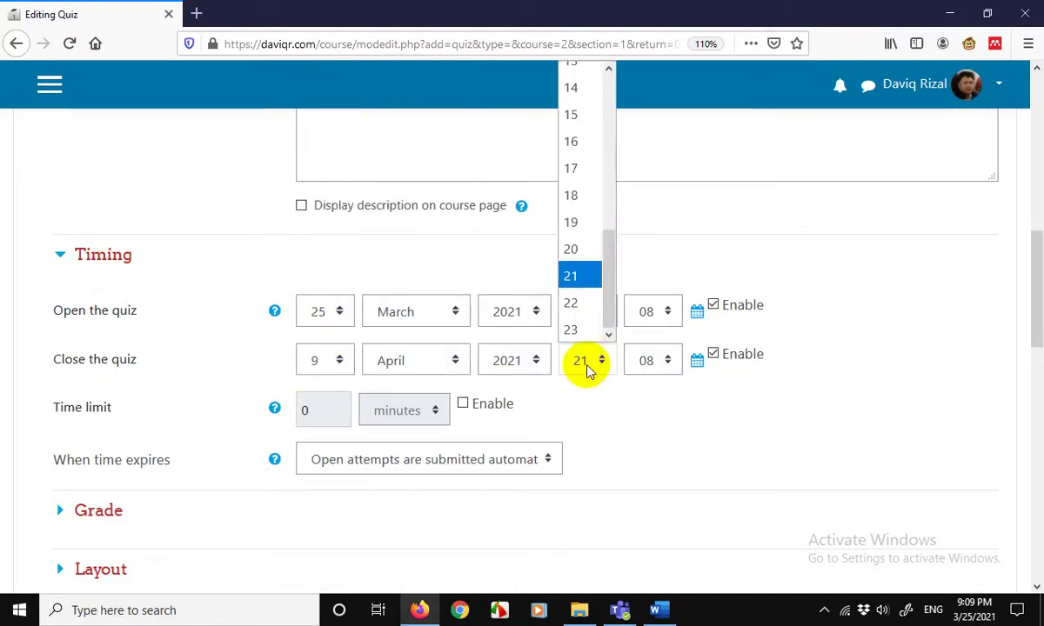
left_click(571, 331)
left_click(666, 360)
left_click_drag(678, 103, 675, 354)
left_click(641, 330)
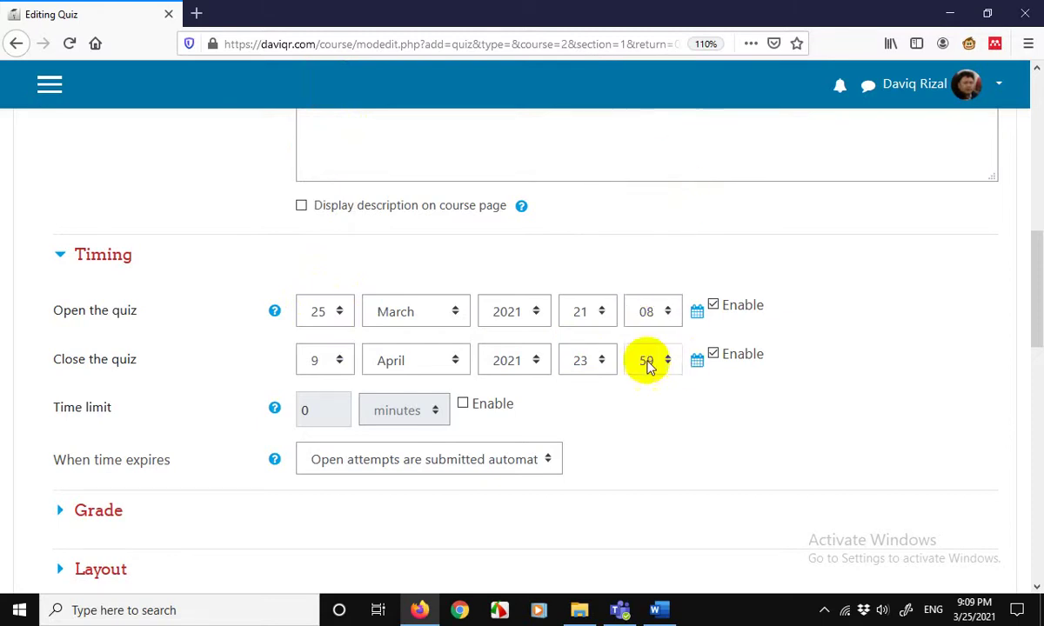
Enable the quiz's time limit and set it to 15 minutes
left_click(466, 406)
double_click(320, 410)
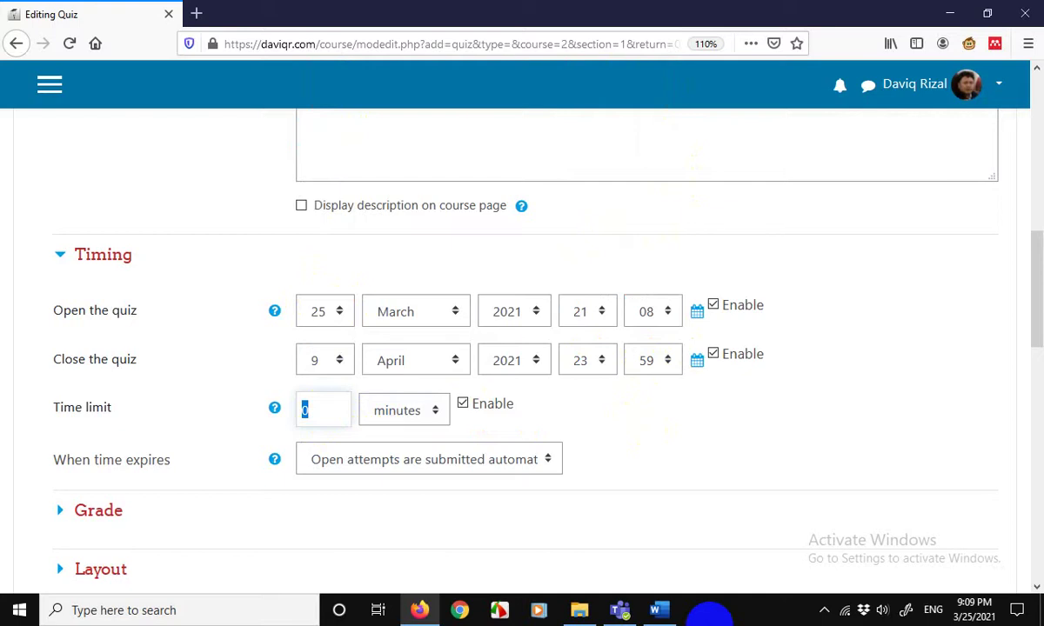
type("15")
Set the grade to pass to 6.0 in the quiz's Grade settings
scroll(708, 496, "down", 3)
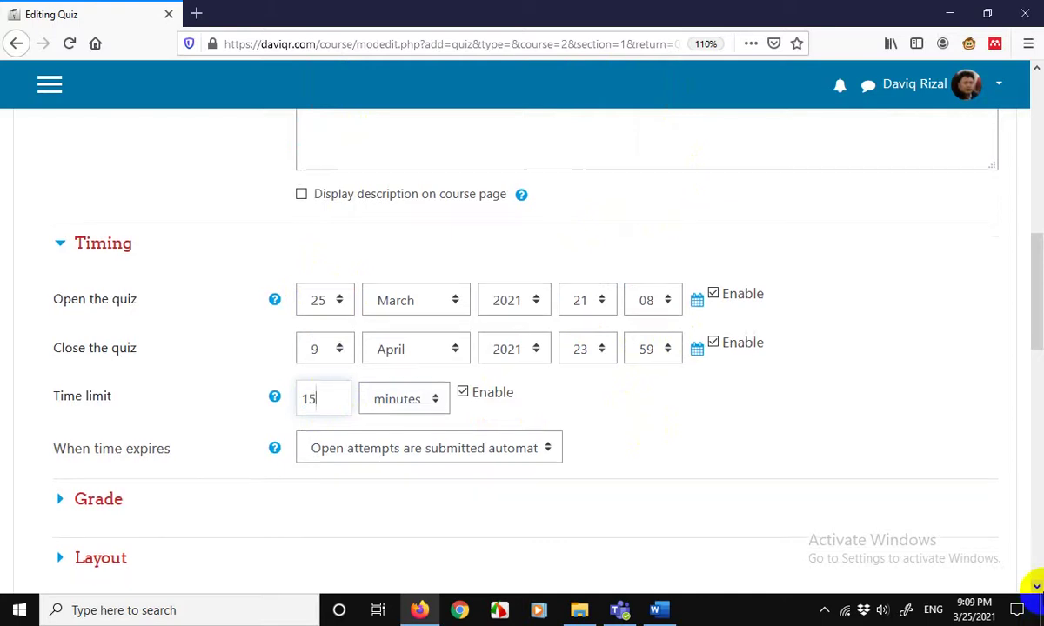
left_click(87, 352)
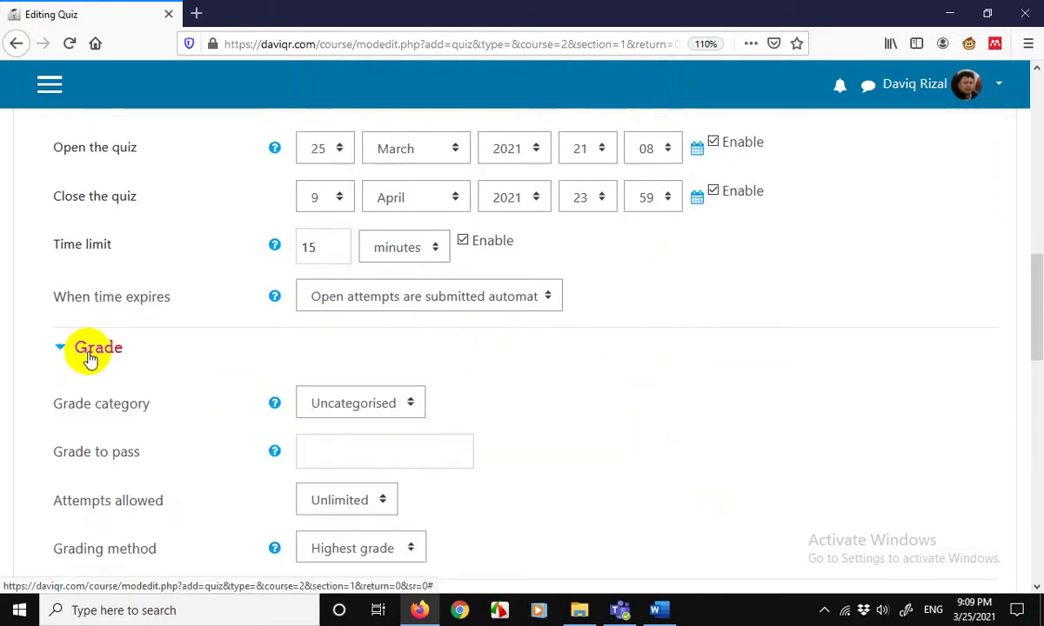
scroll(409, 400, "down", 3)
left_click(363, 340)
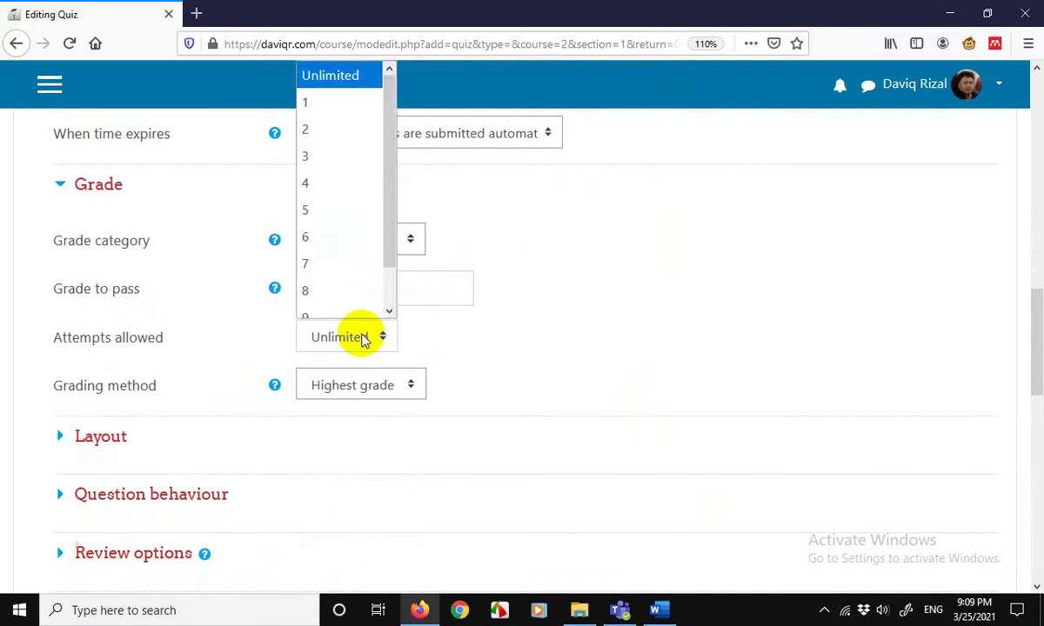
left_click(541, 298)
left_click(371, 299)
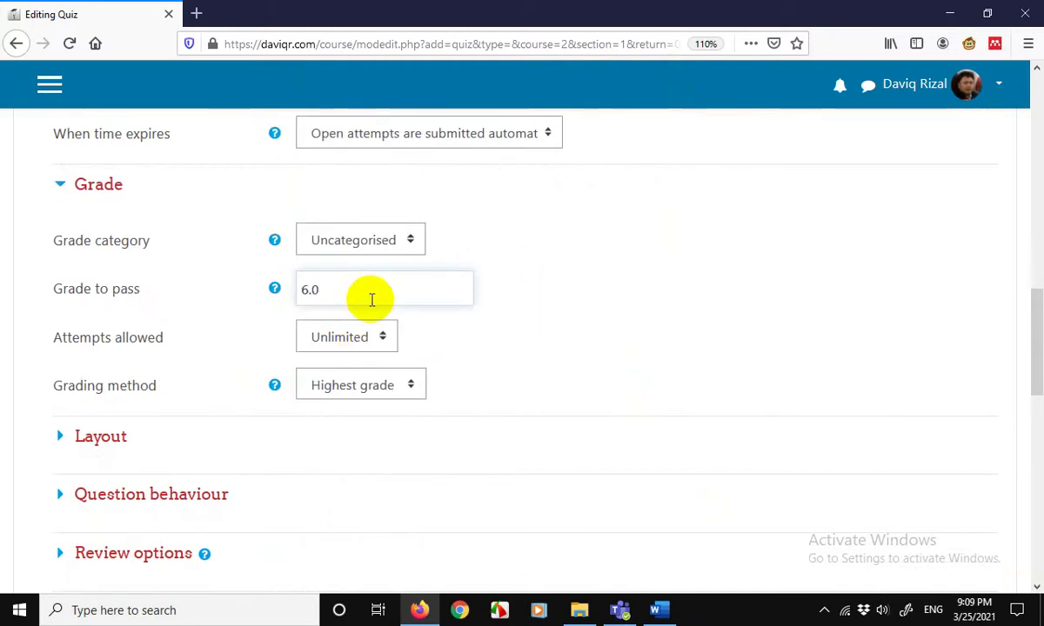
Set the attempts allowed to 3 and keep Highest grade as the grading method
left_click(385, 341)
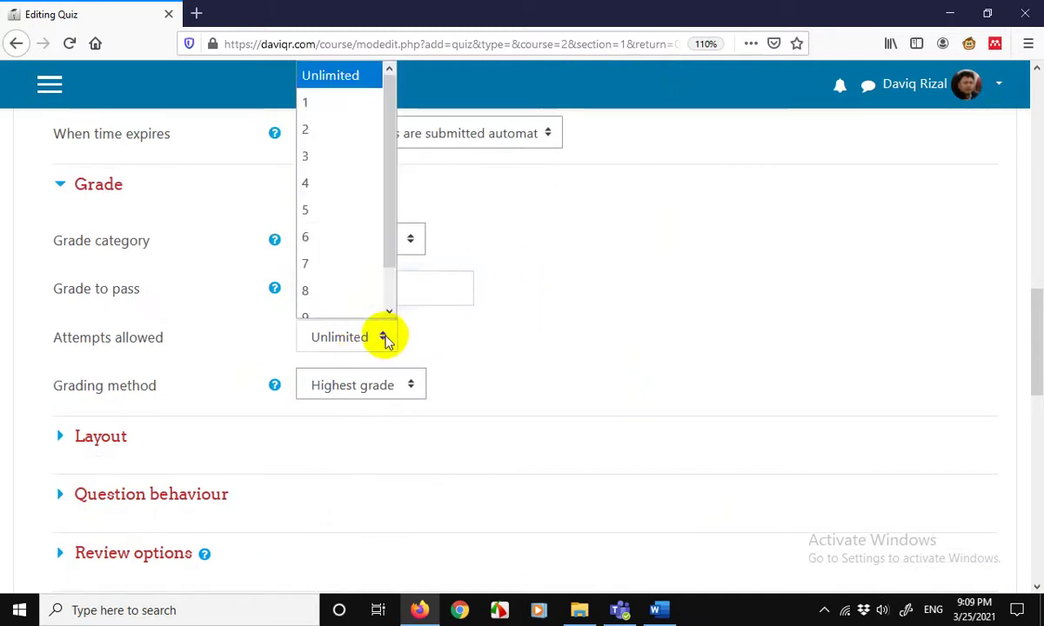
left_click(353, 159)
left_click(395, 389)
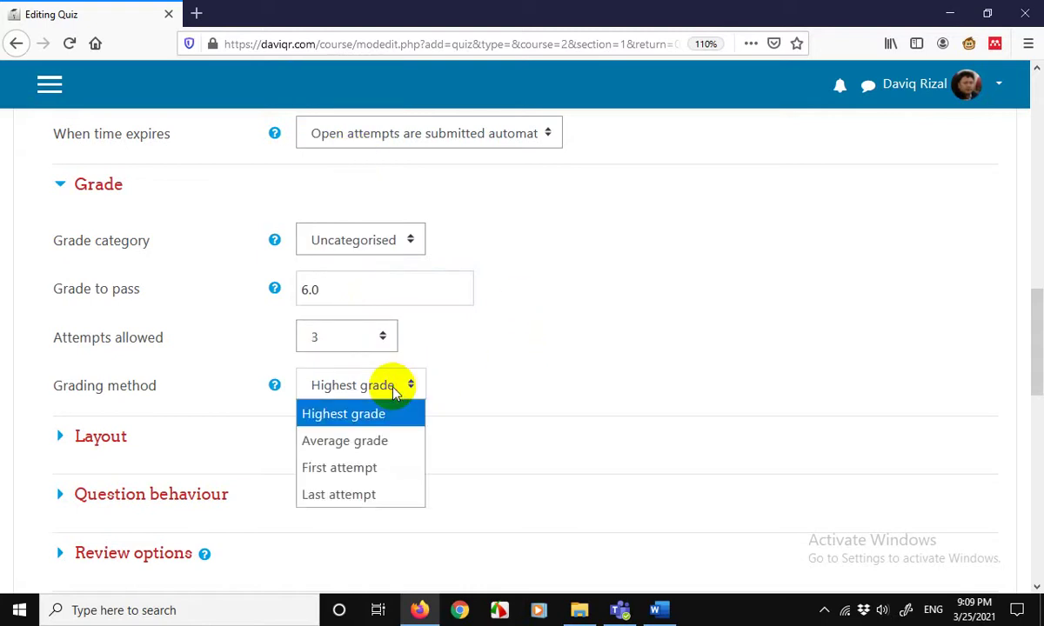
left_click_drag(472, 370, 487, 361)
left_click(483, 366)
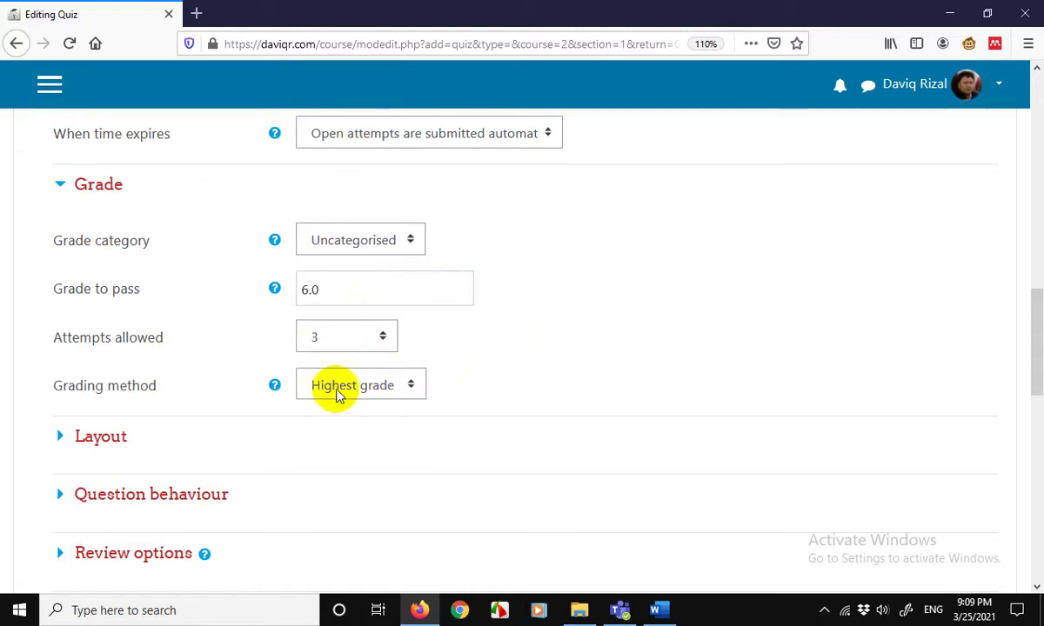
In the Review options, disable Right answer both immediately after the attempt and later while the quiz is still open
scroll(500, 423, "down", 3)
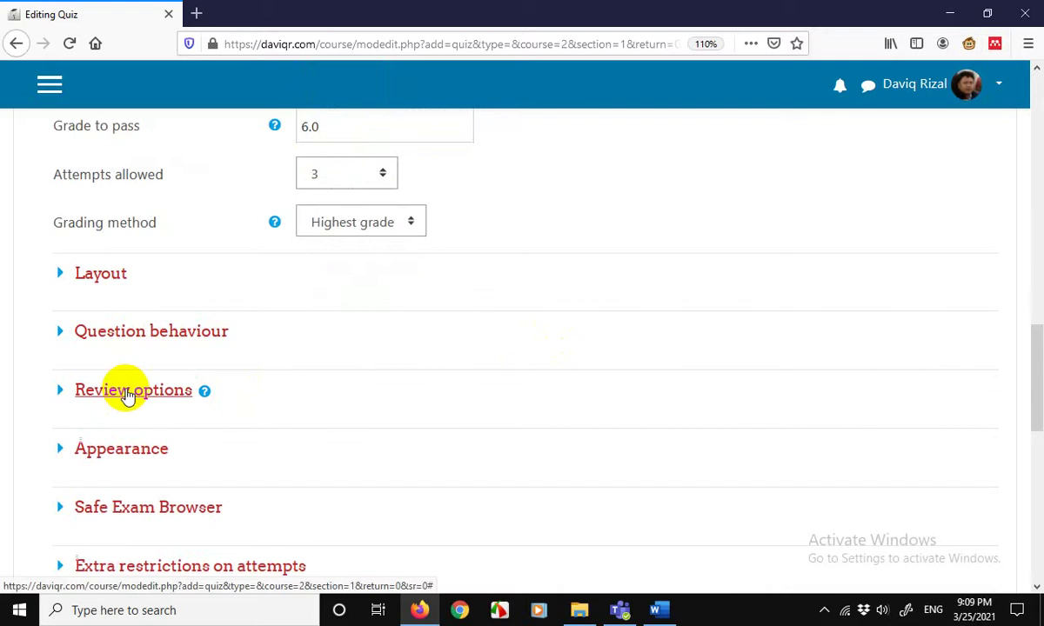
left_click(128, 394)
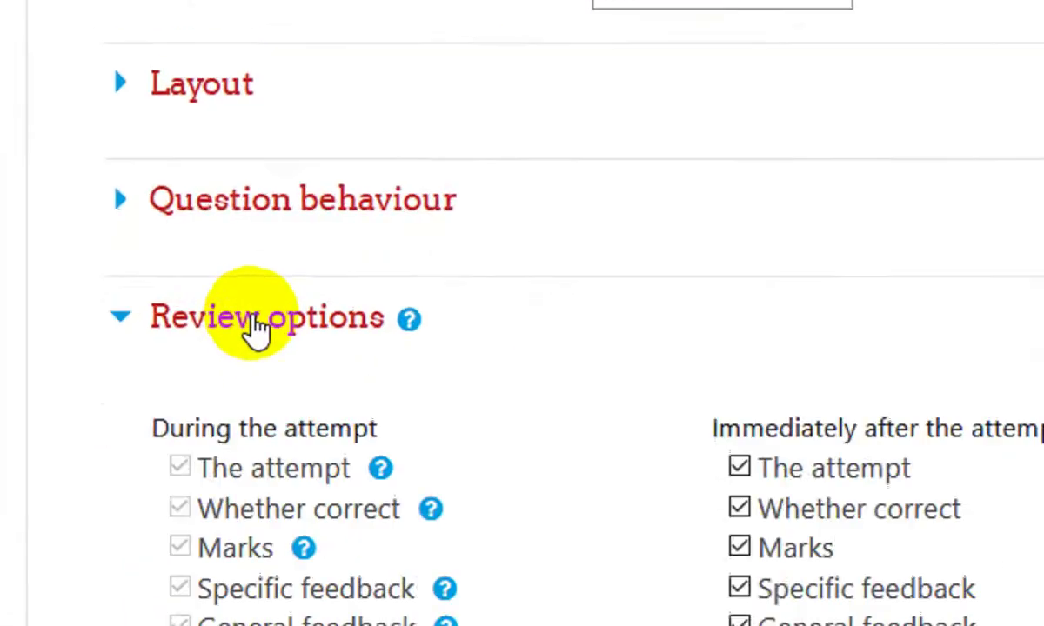
scroll(554, 400, "down", 3)
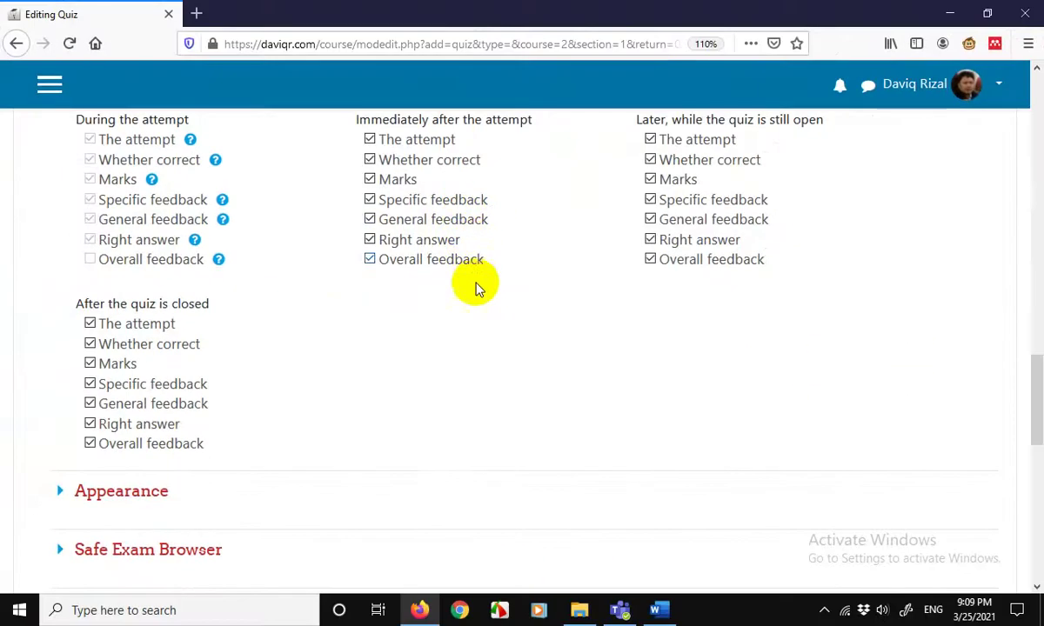
scroll(476, 293, "up", 2)
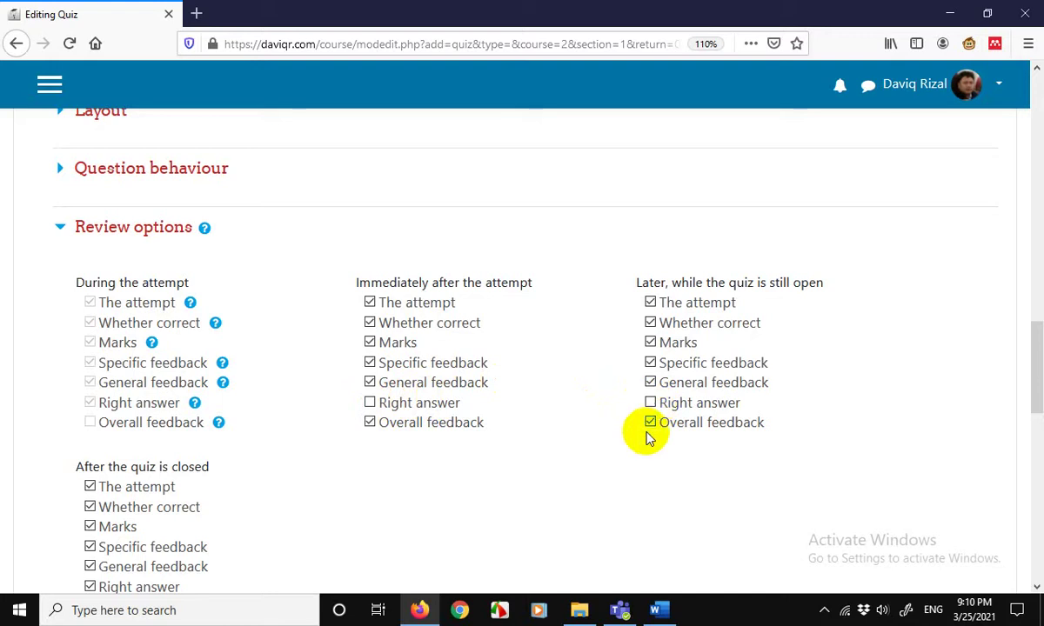
Save the quiz settings and return to the course
scroll(645, 439, "down", 2)
scroll(645, 439, "down", 2)
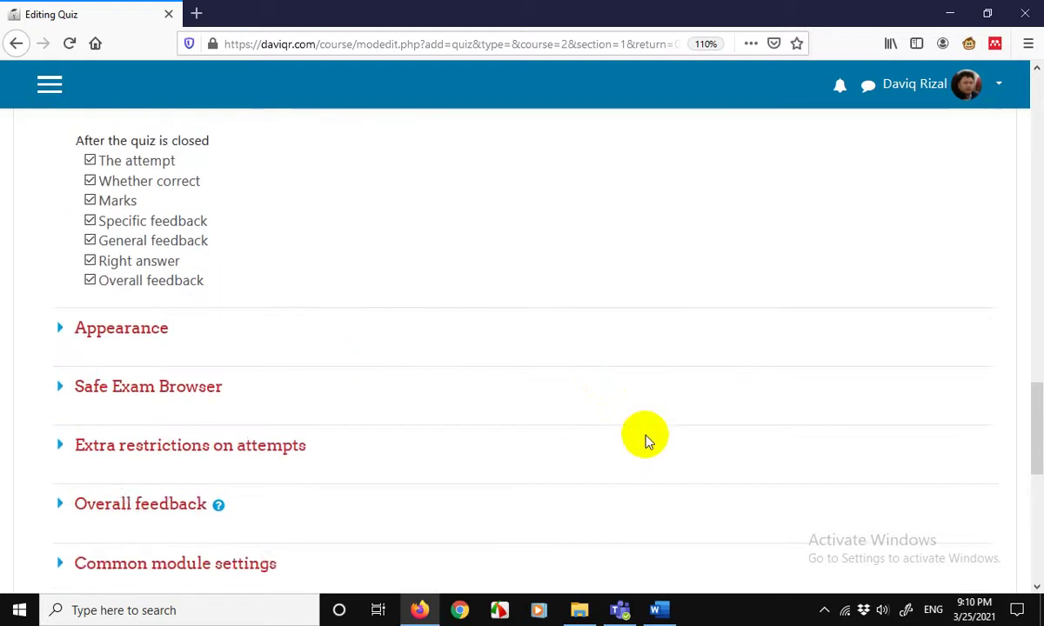
scroll(645, 439, "down", 2)
scroll(645, 439, "down", 3)
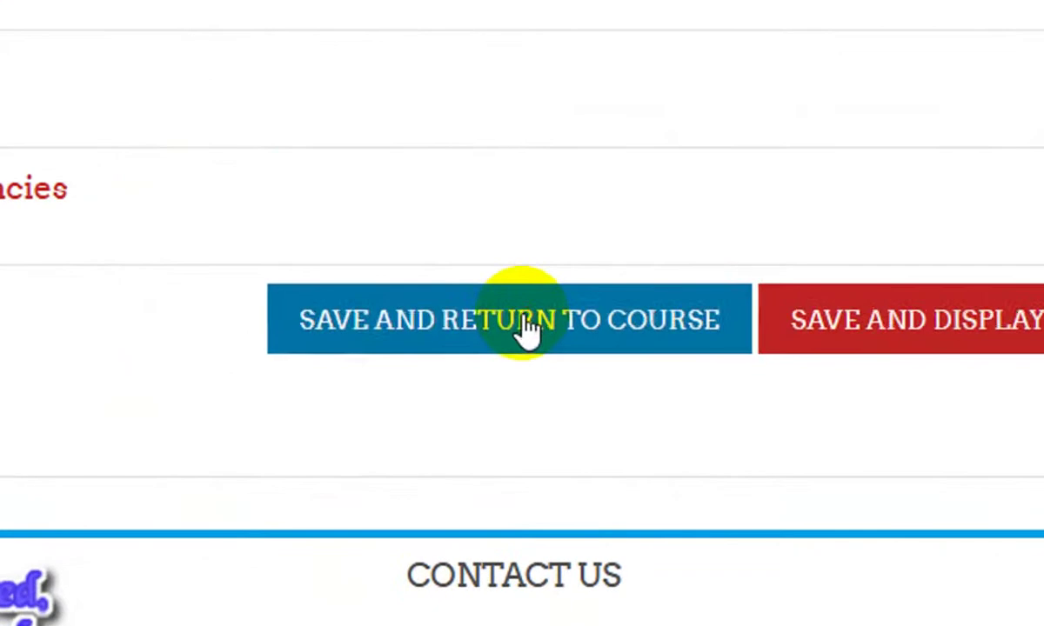
left_click(525, 326)
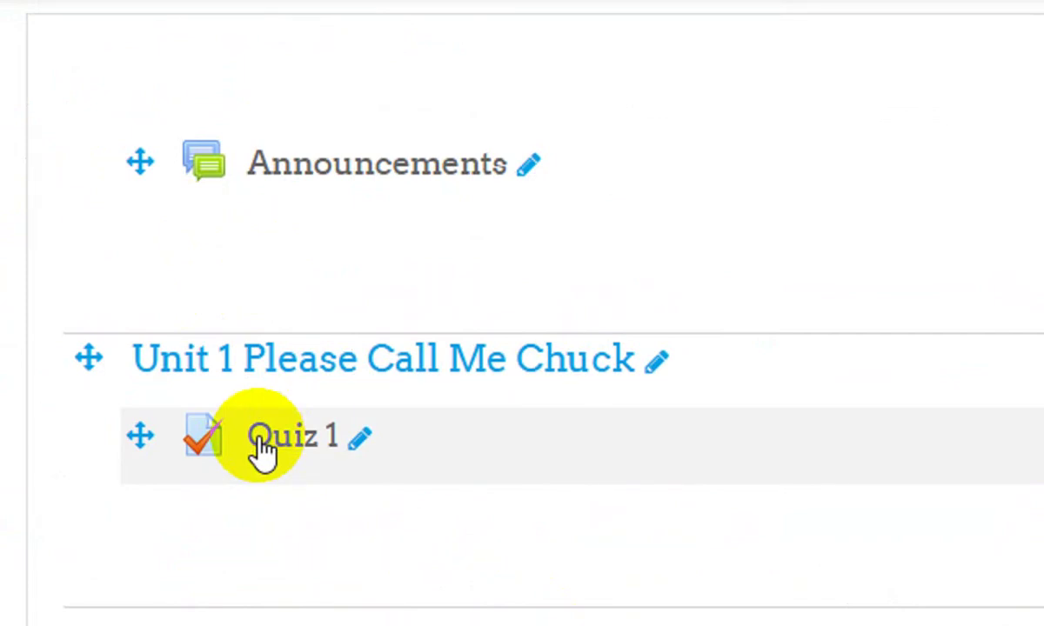
Open Quiz 1 under Unit 1, review its summary and open the quiz for editing its questions
left_click(261, 451)
scroll(631, 433, "down", 2)
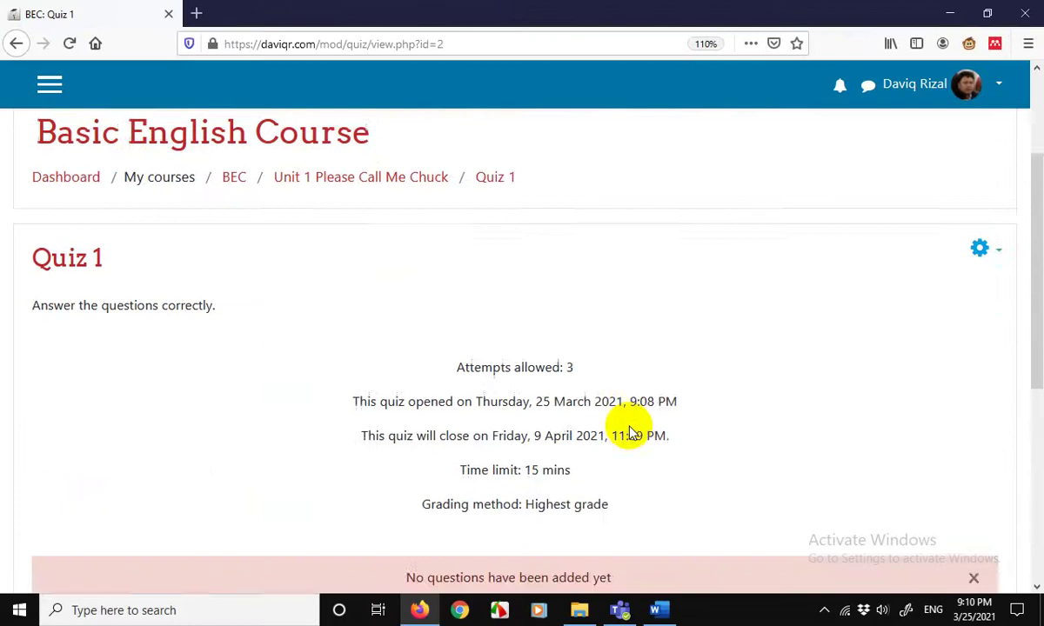
scroll(542, 490, "down", 5)
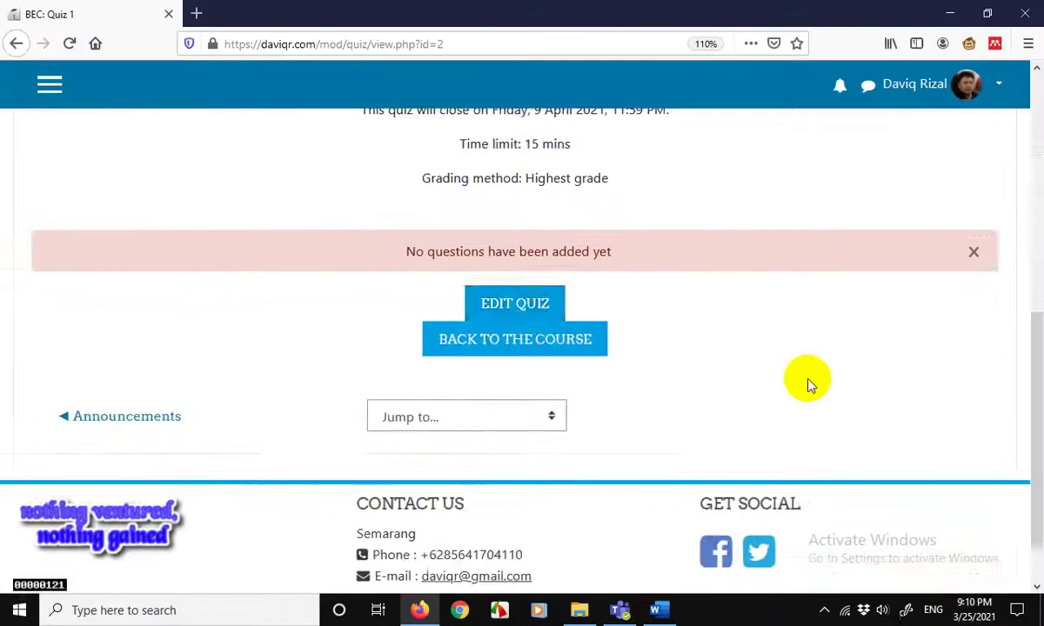
scroll(1042, 484, "up", 4)
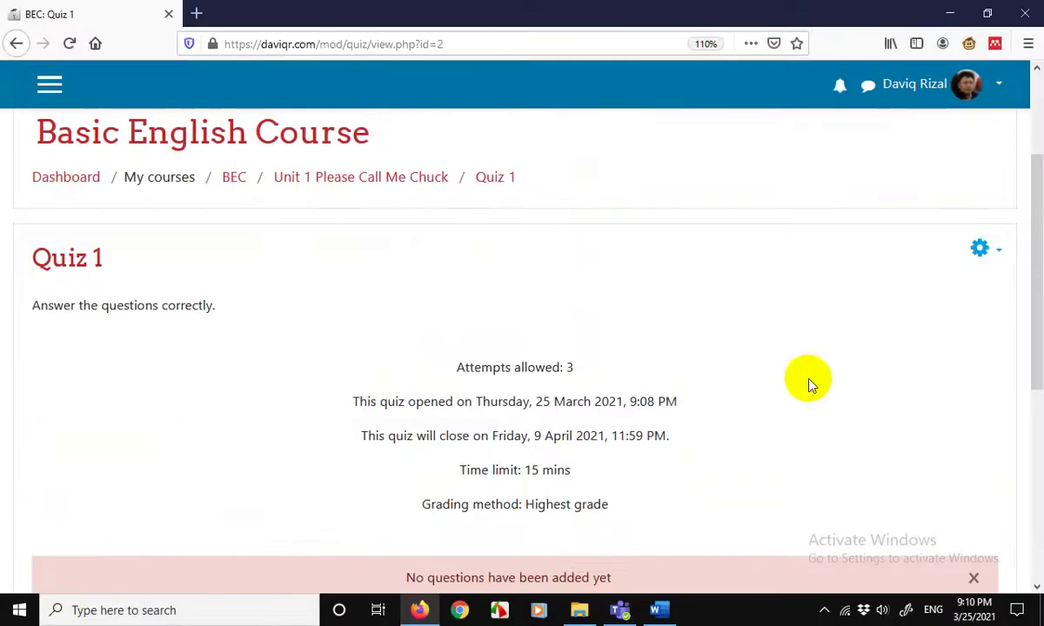
left_click(987, 254)
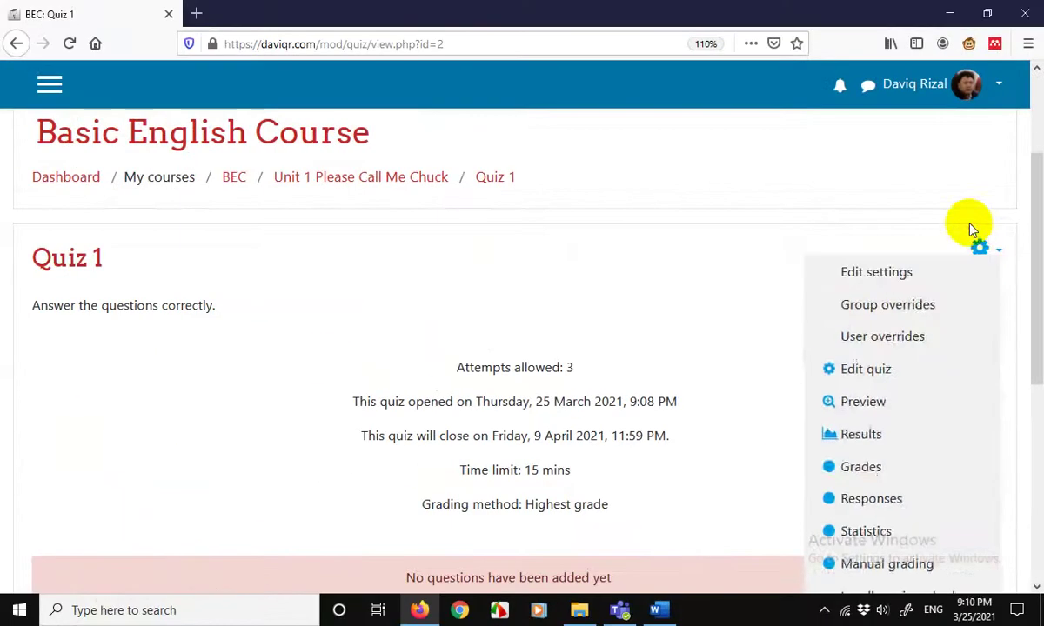
left_click(913, 48)
scroll(378, 268, "down", 2)
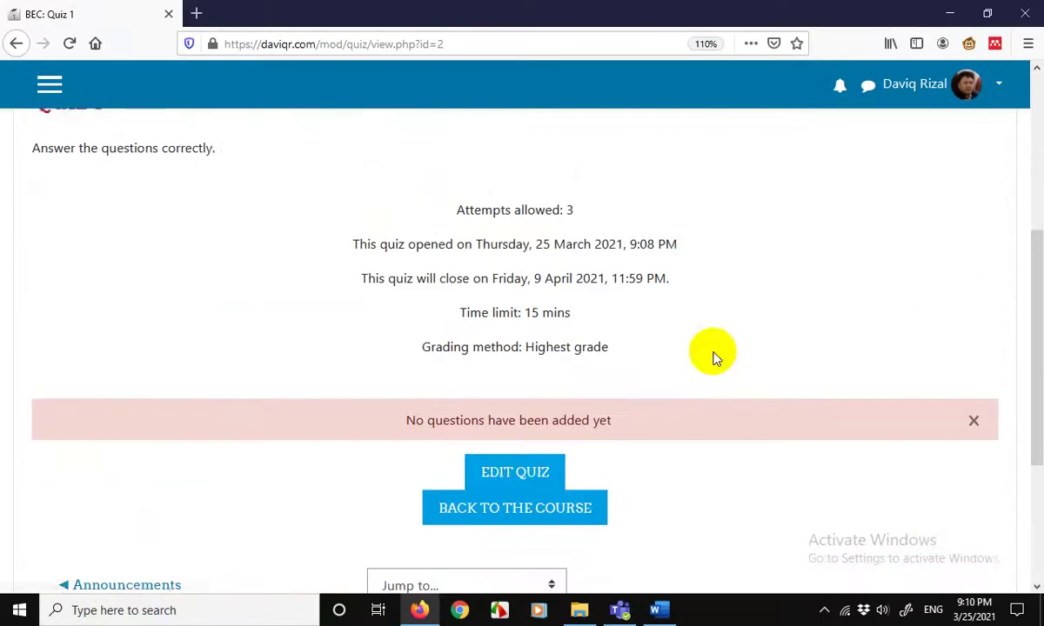
left_click(519, 473)
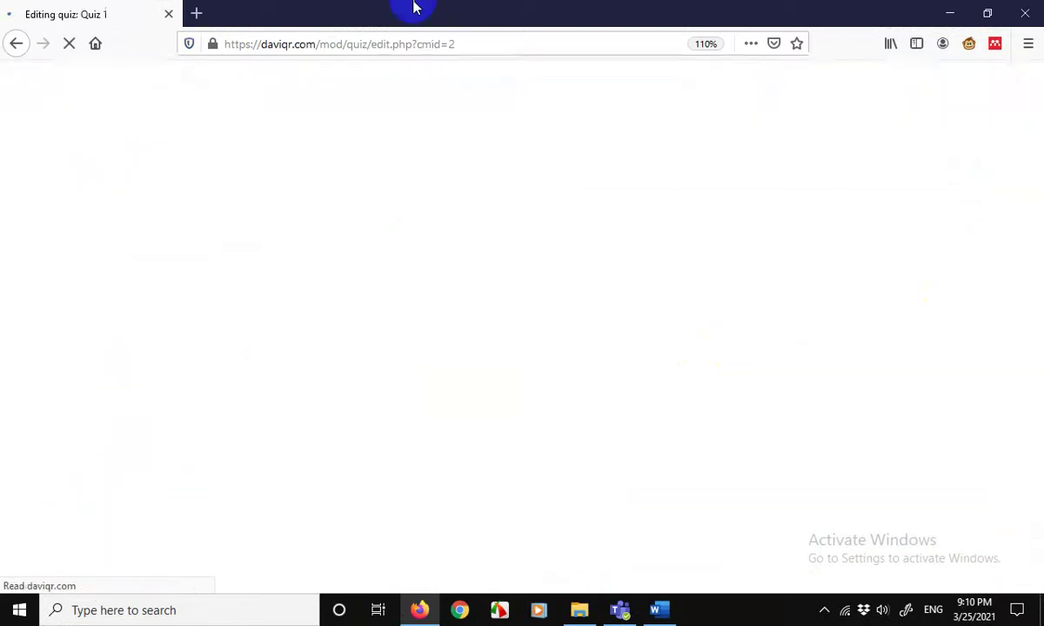
Set the maximum grade of Quiz 1 to 100.00 and save it
scroll(378, 338, "down", 4)
scroll(387, 345, "up", 2)
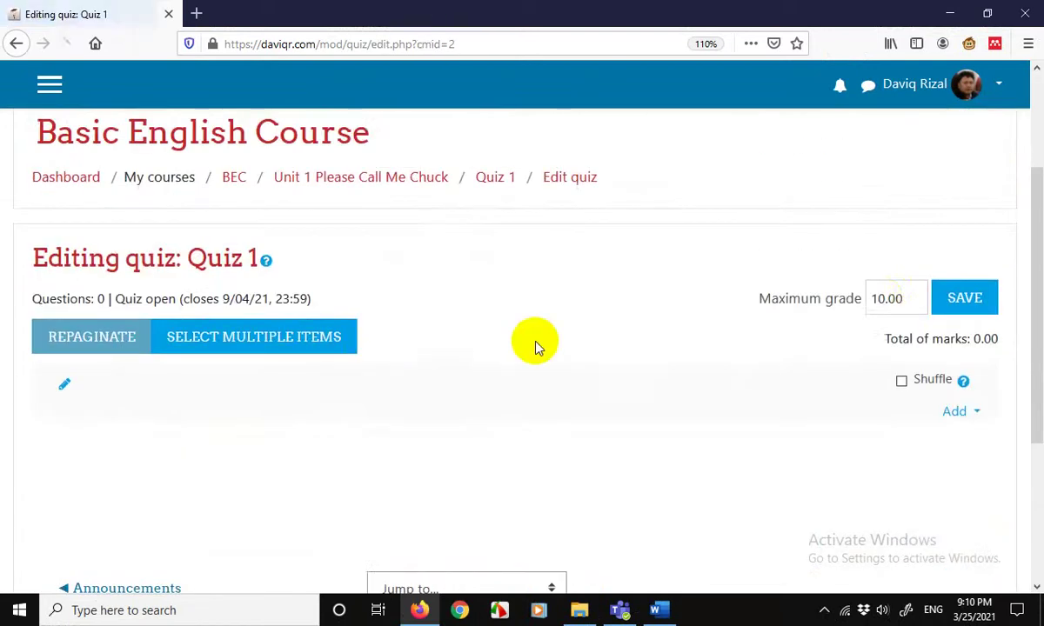
double_click(880, 289)
left_click(880, 298)
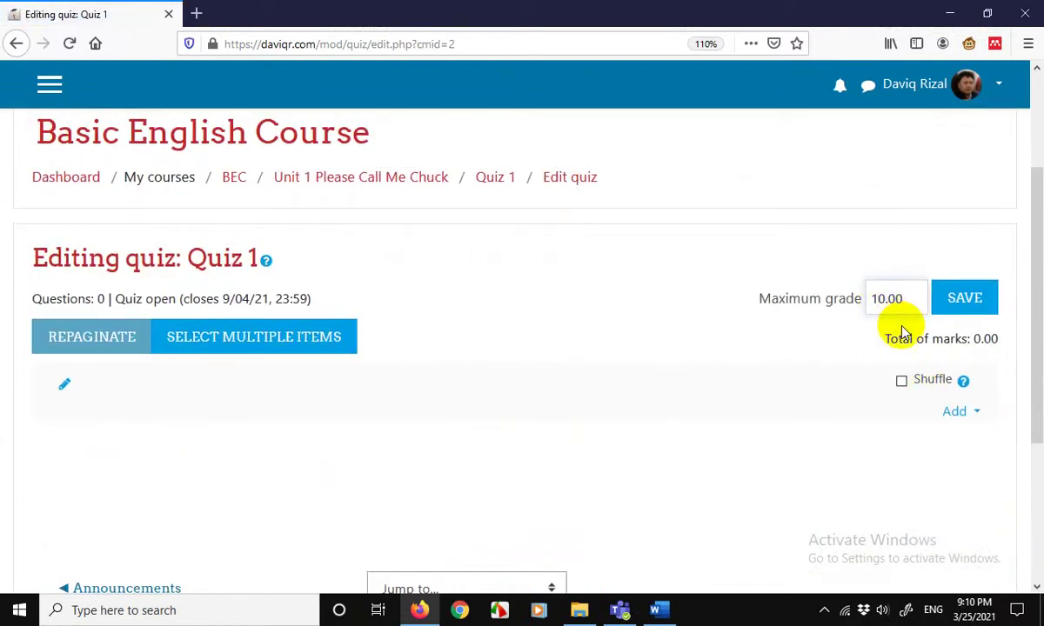
type("0")
left_click(965, 297)
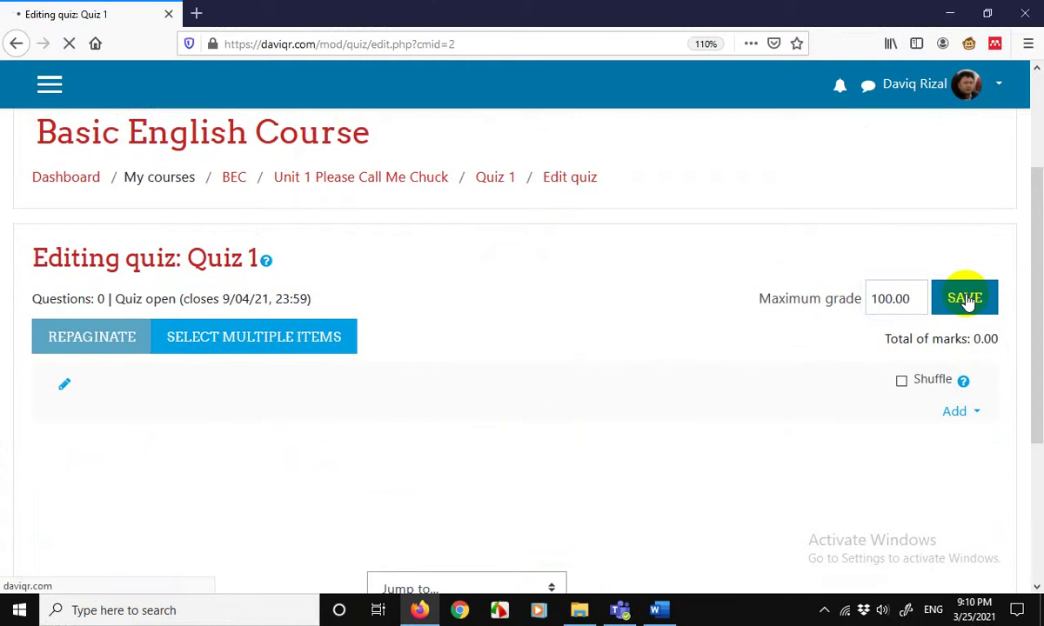
Add the Quiz 1 question from the question bank's Default for BEC category to the quiz
scroll(966, 299, "down", 4)
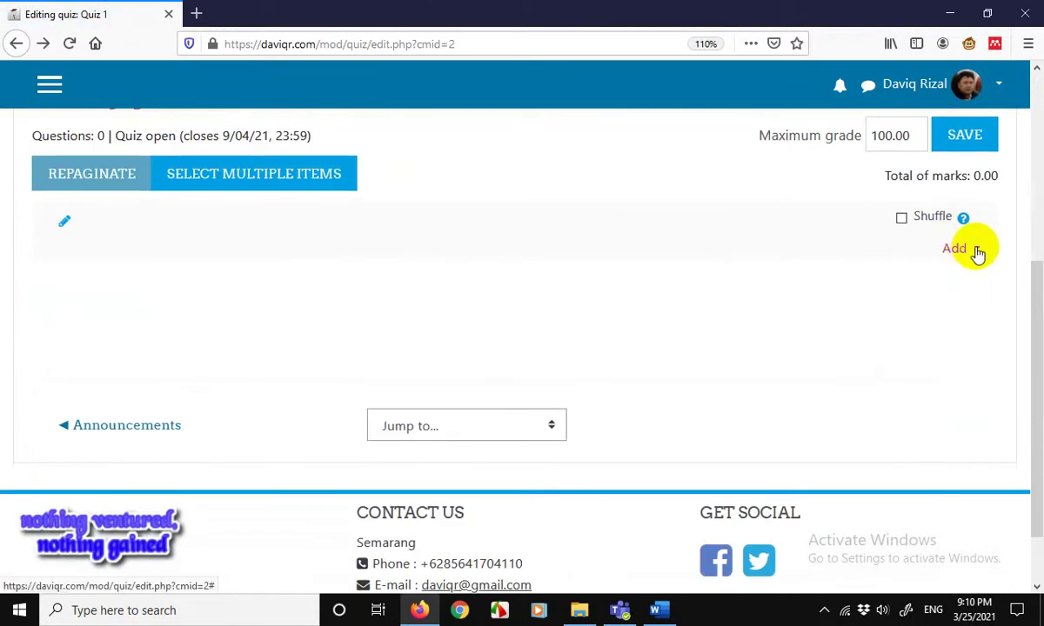
left_click(977, 252)
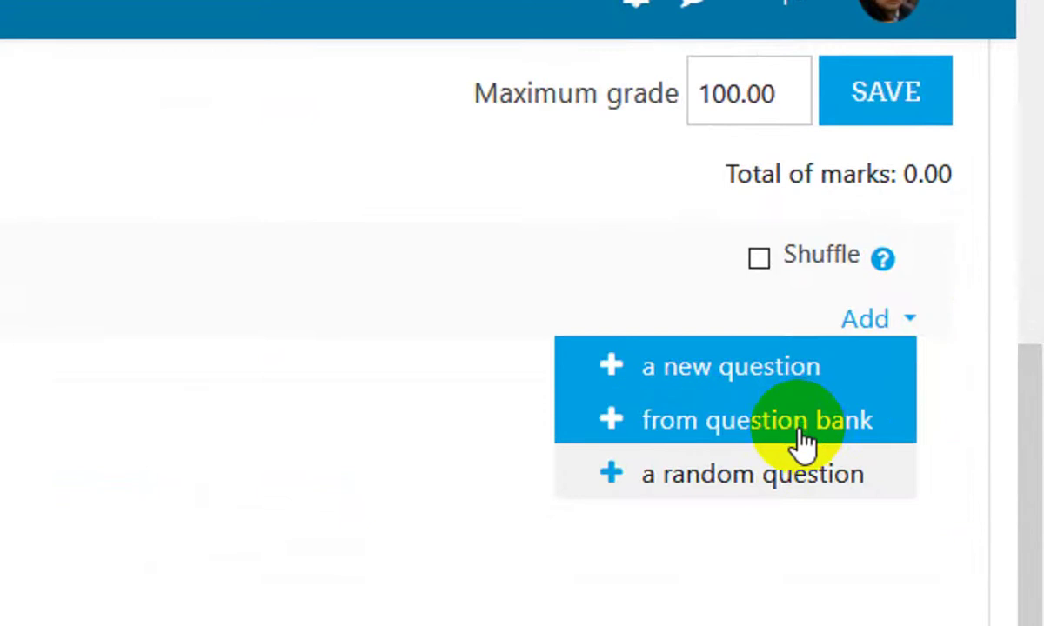
left_click(800, 440)
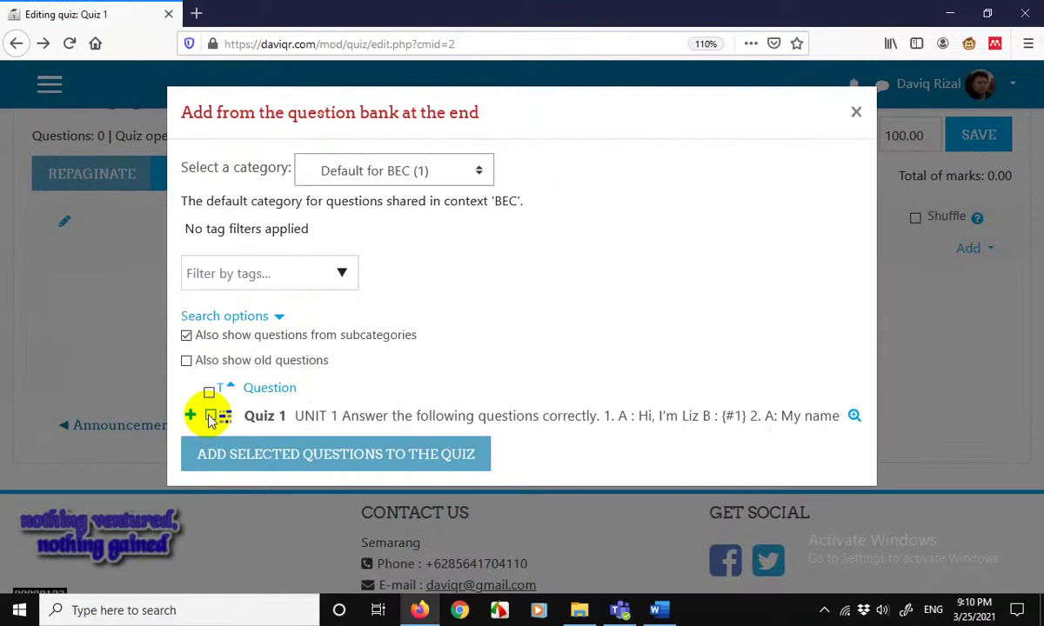
left_click(211, 416)
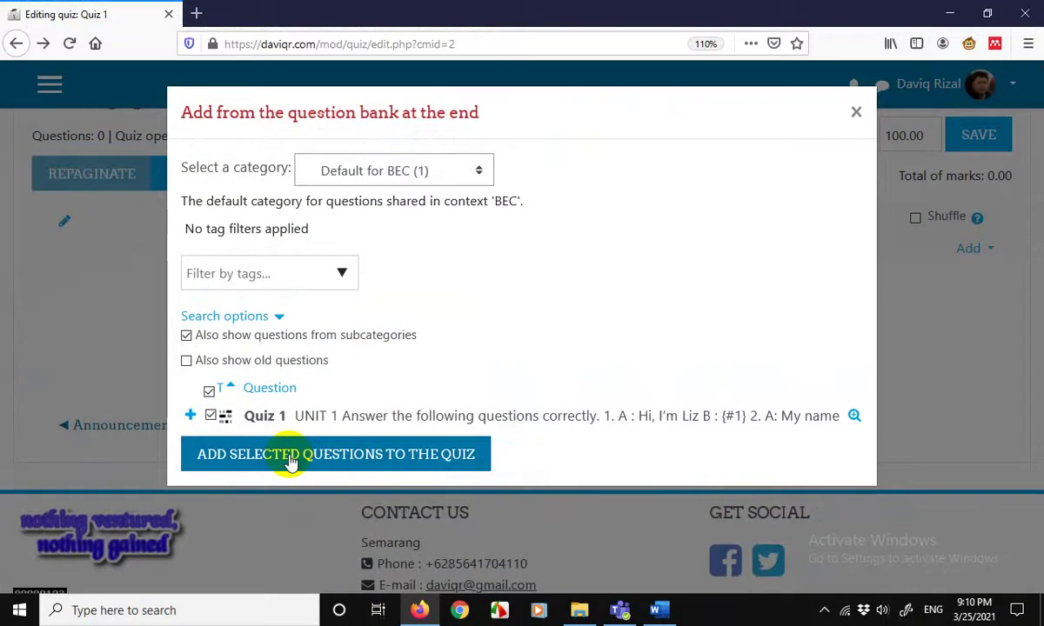
left_click(309, 459)
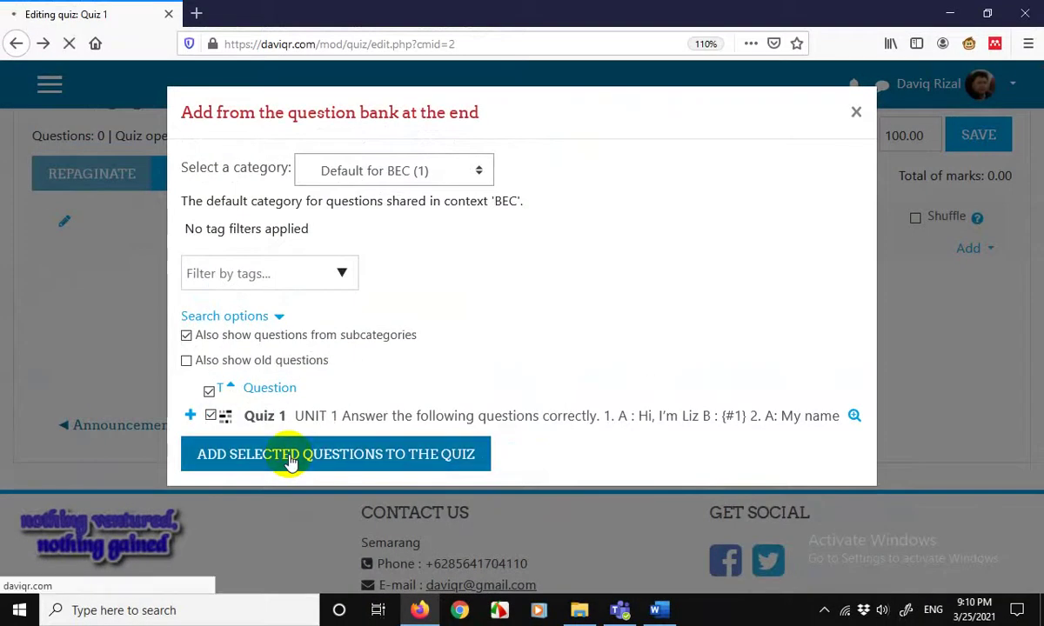
scroll(565, 405, "down", 2)
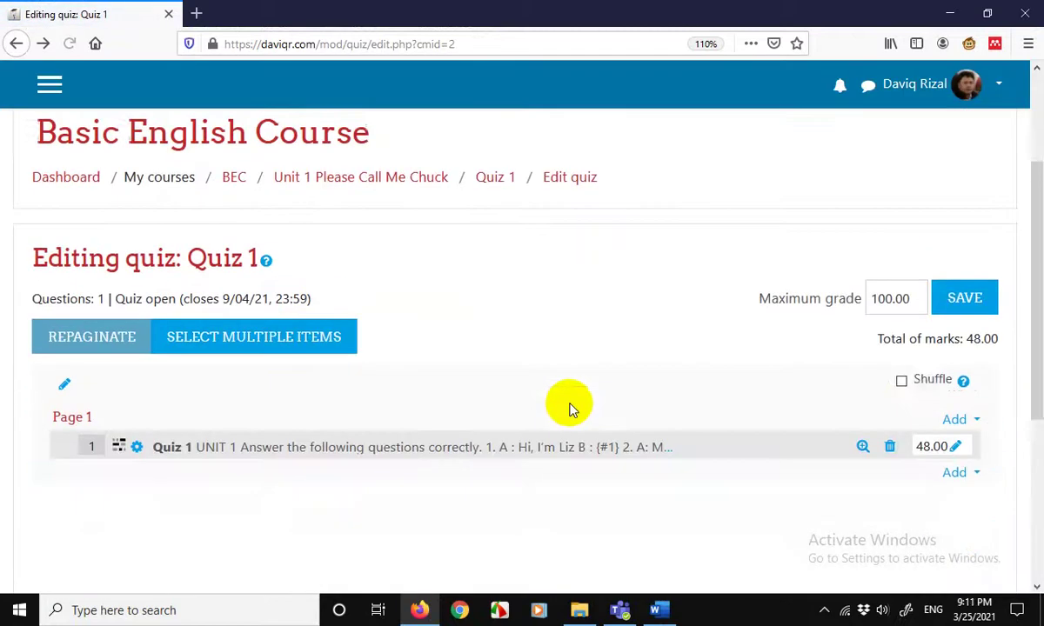
Go back to the Quiz 1 page and start a timed preview attempt of the quiz
scroll(905, 380, "up", 2)
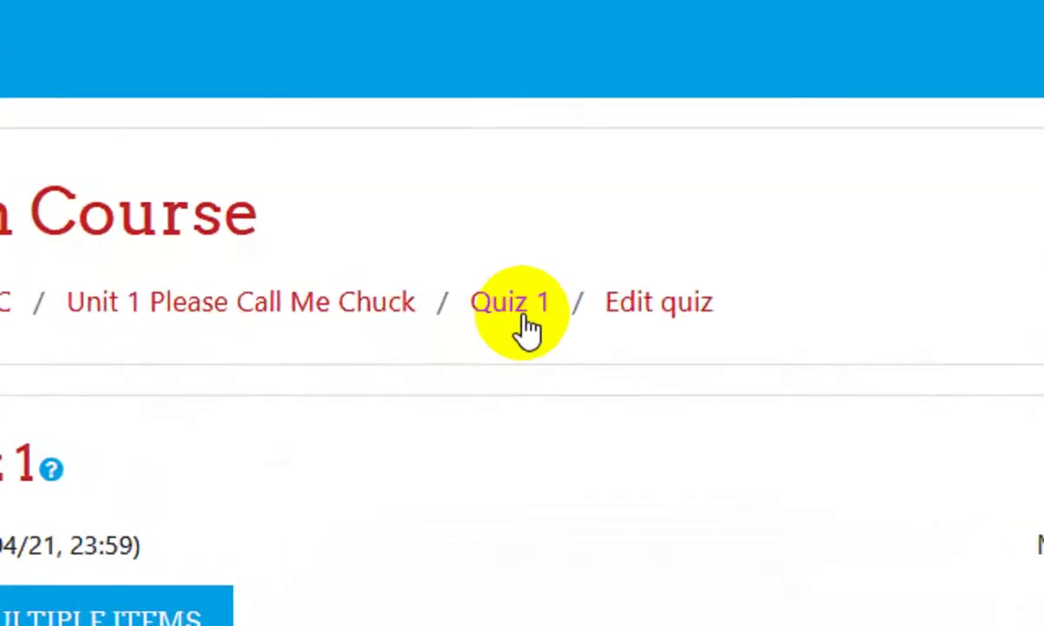
left_click(497, 342)
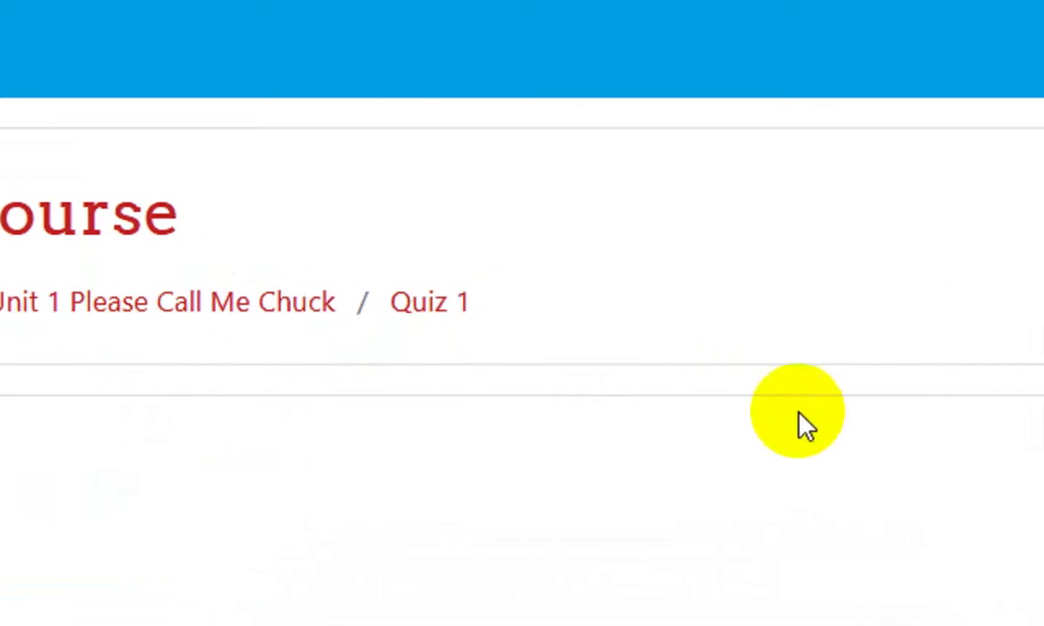
scroll(787, 427, "down", 3)
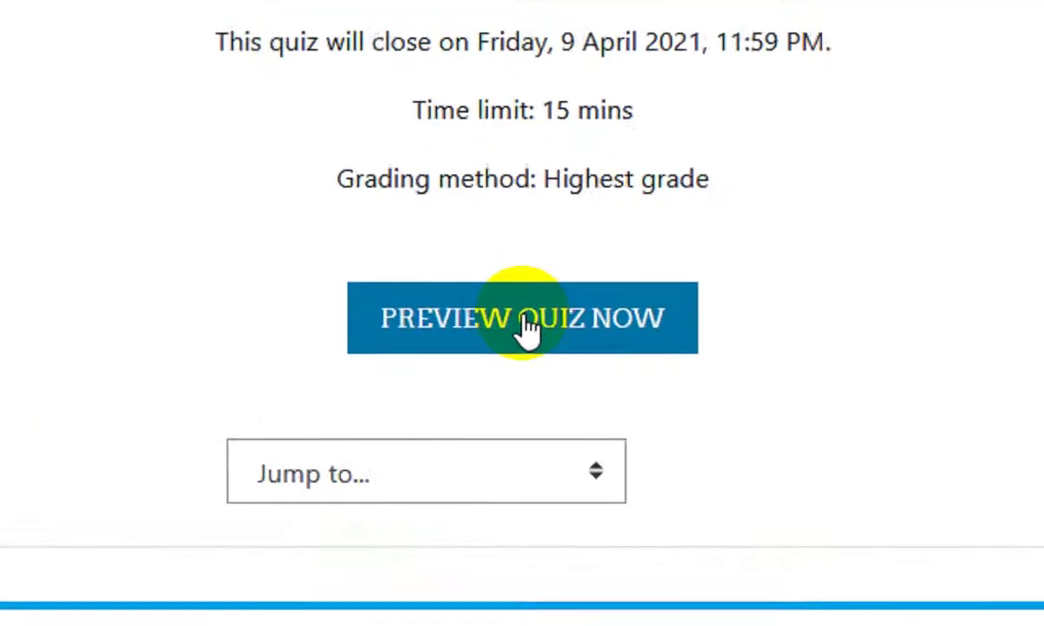
left_click(528, 326)
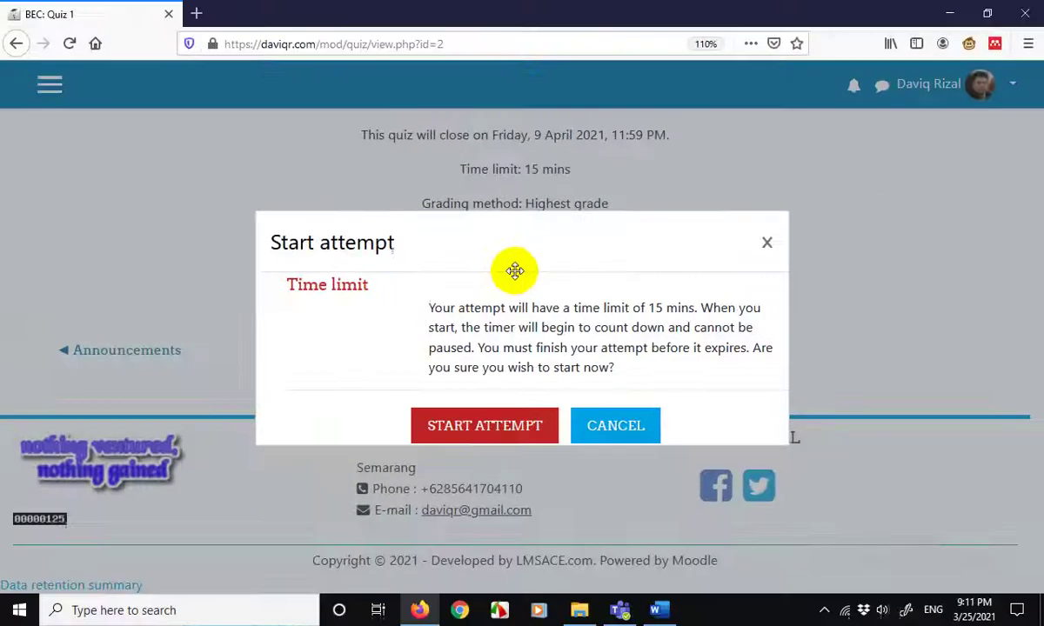
left_click(487, 426)
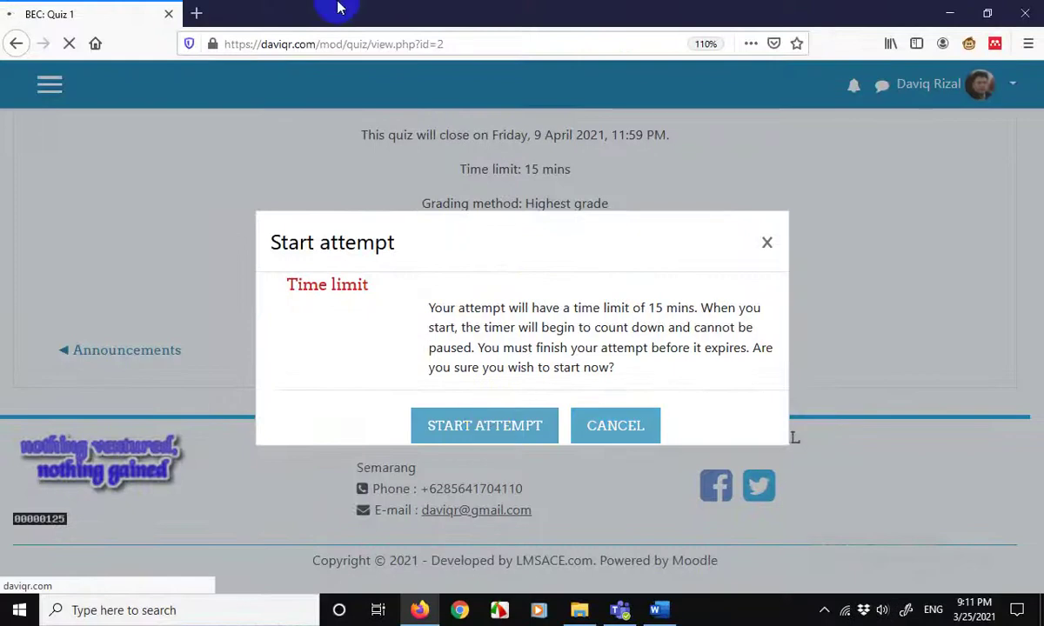
Examine the previewed quiz from top to bottom, checking the timer, multiple-choice items and drop-down answer gaps
scroll(788, 233, "down", 5)
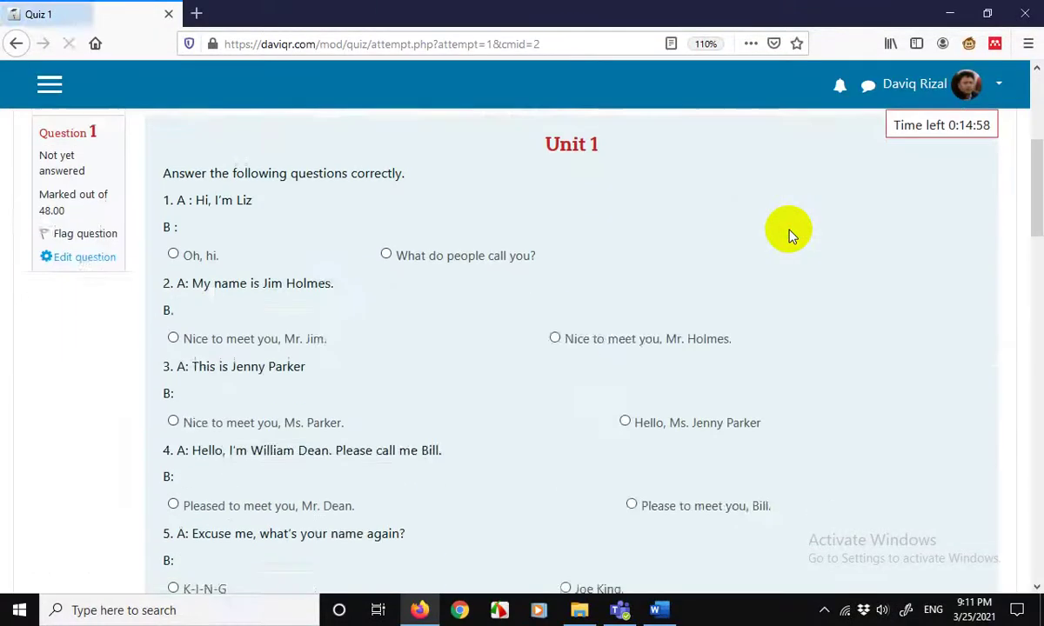
scroll(790, 235, "up", 3)
left_click_drag(1037, 128, 1038, 186)
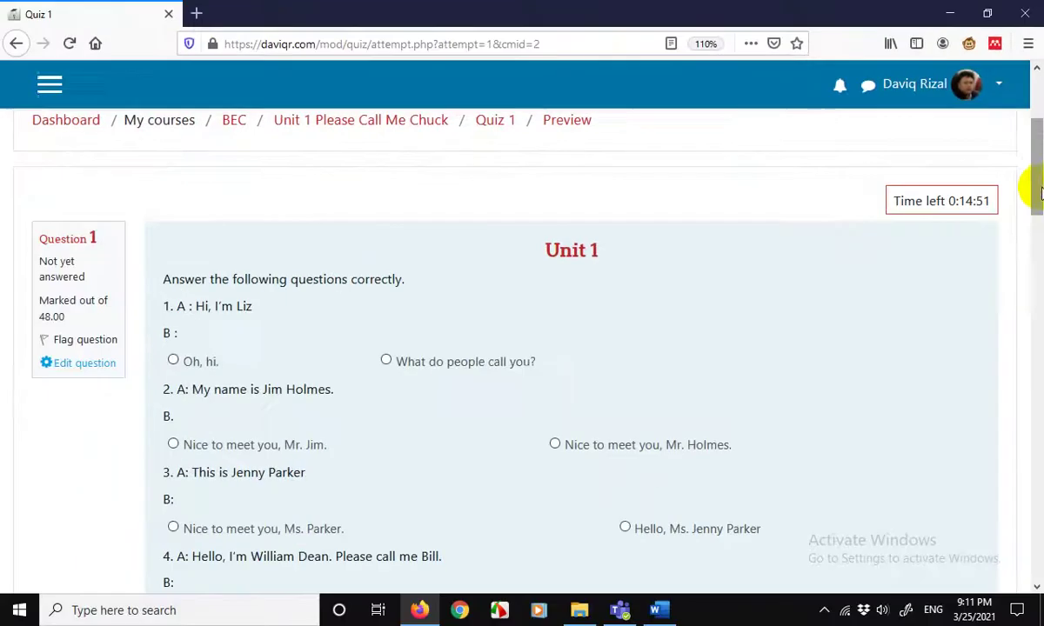
left_click_drag(1037, 174, 1035, 205)
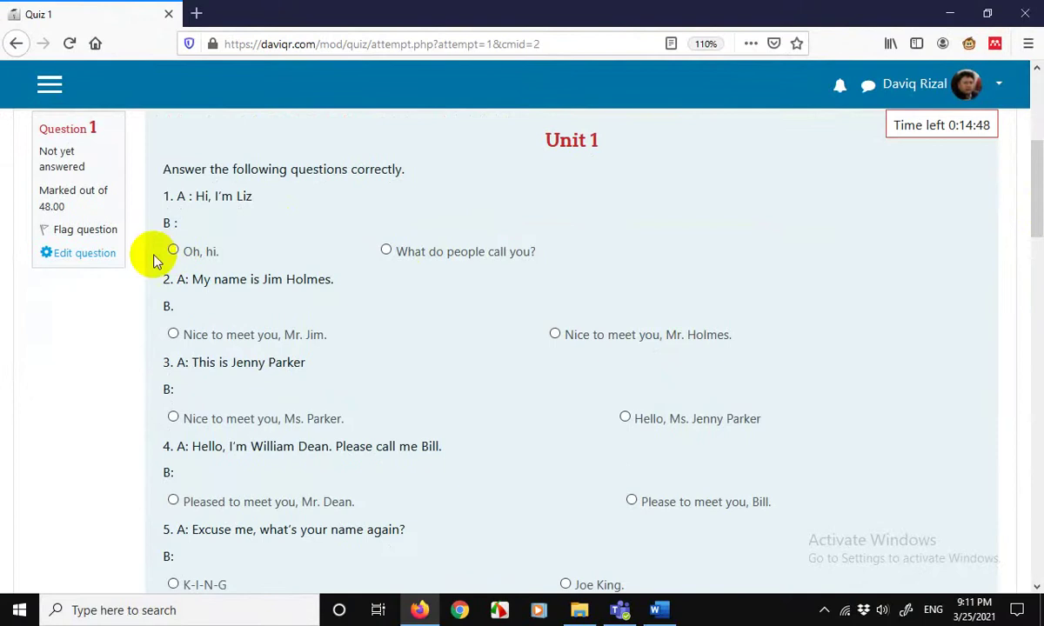
scroll(526, 390, "down", 10)
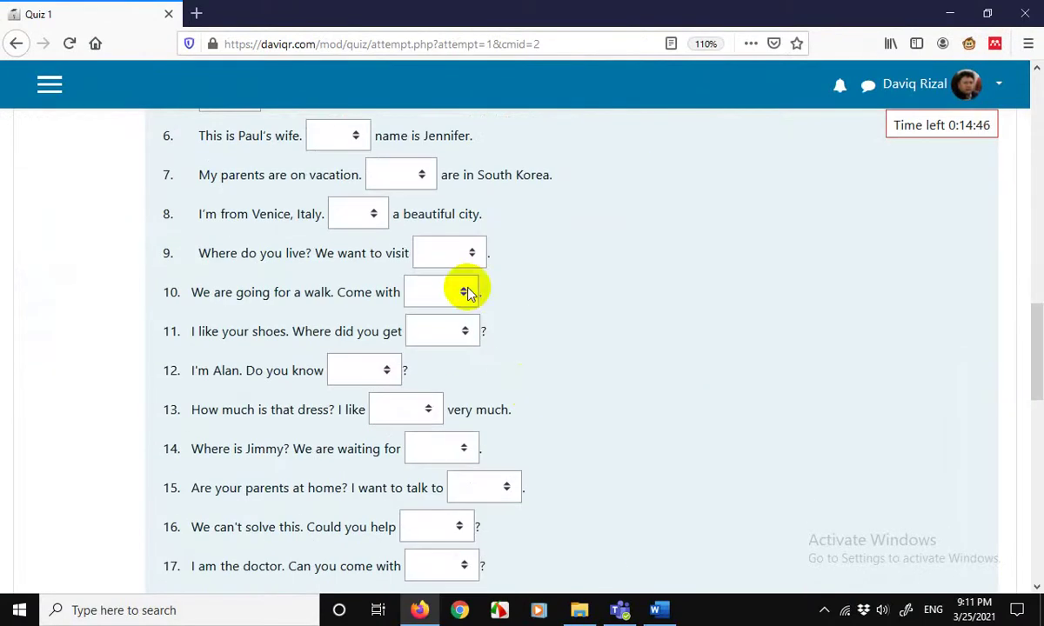
left_click(469, 257)
left_click(643, 380)
scroll(644, 381, "down", 6)
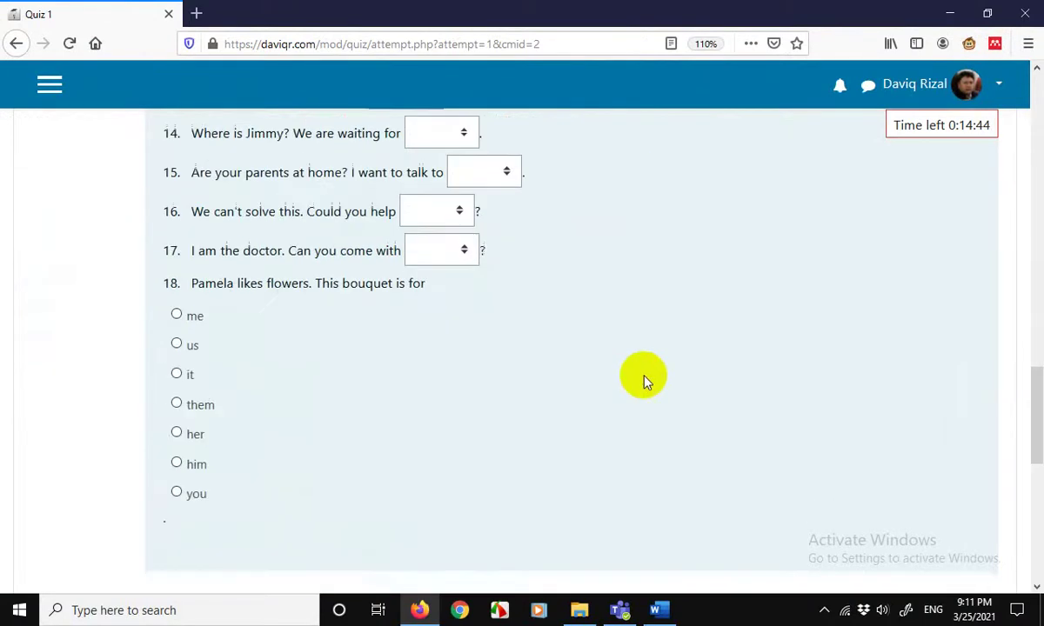
Return to the Basic English Course page and check the Quiz 1 activity under Unit 1
scroll(644, 380, "up", 15)
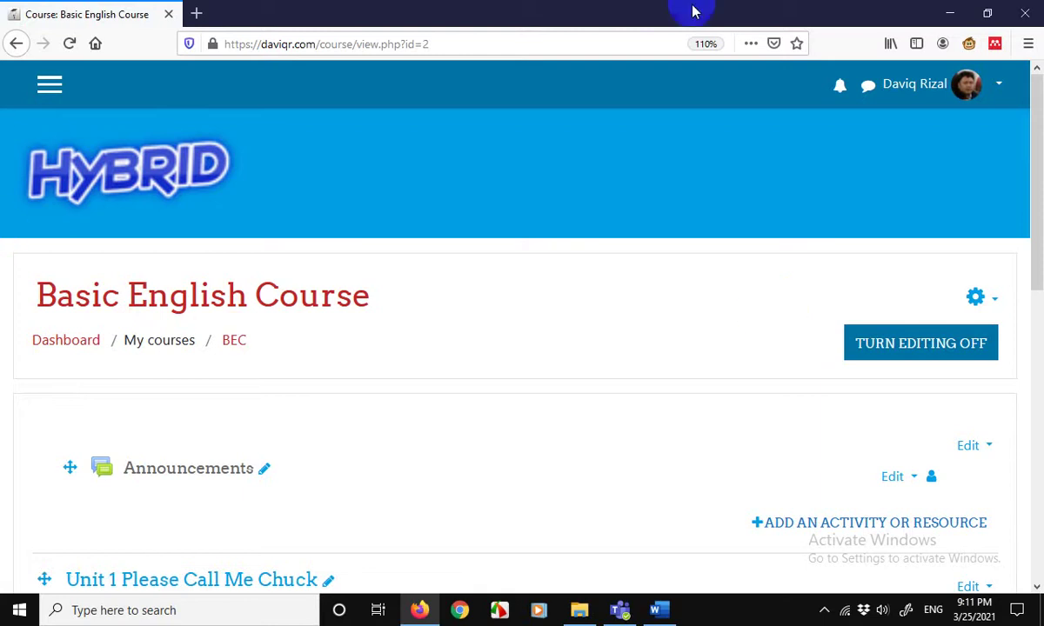
left_click_drag(1034, 168, 1032, 250)
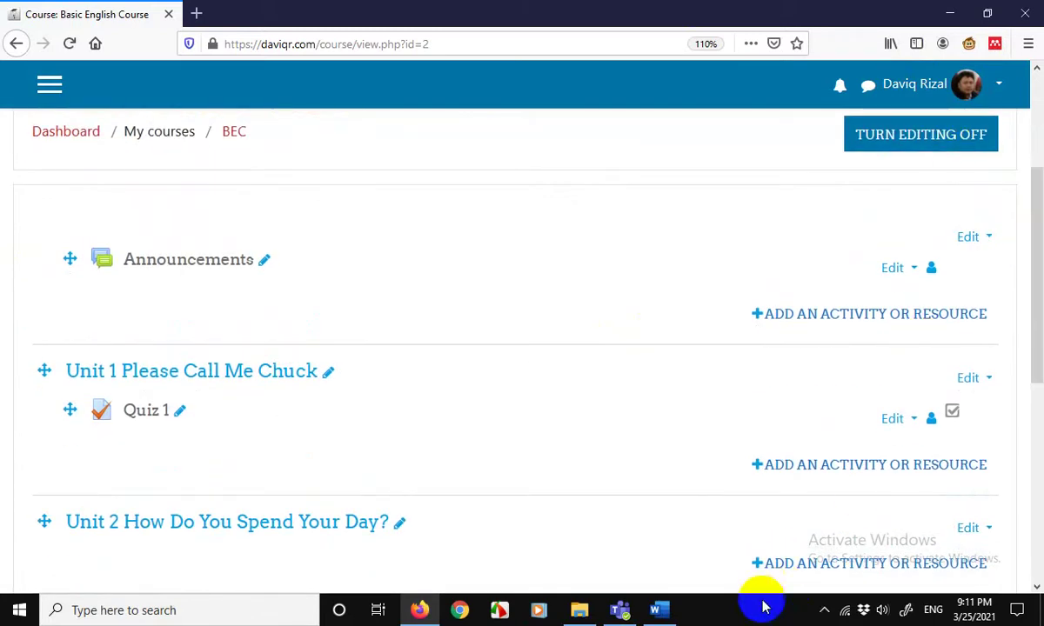